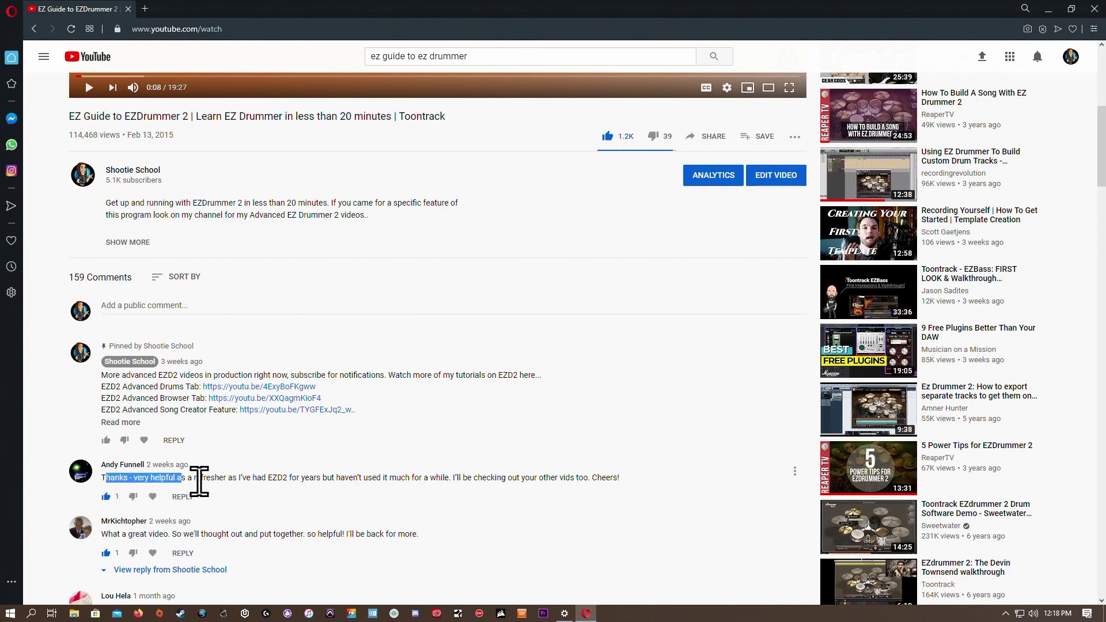
# Read through the viewer comments under the EZ Guide to EZDrummer 2 video
pyautogui.moveTo(108, 533); pyautogui.dragTo(208, 533)
pyautogui.scroll(-1, 220, 550)
pyautogui.scroll(-5, 138, 369)
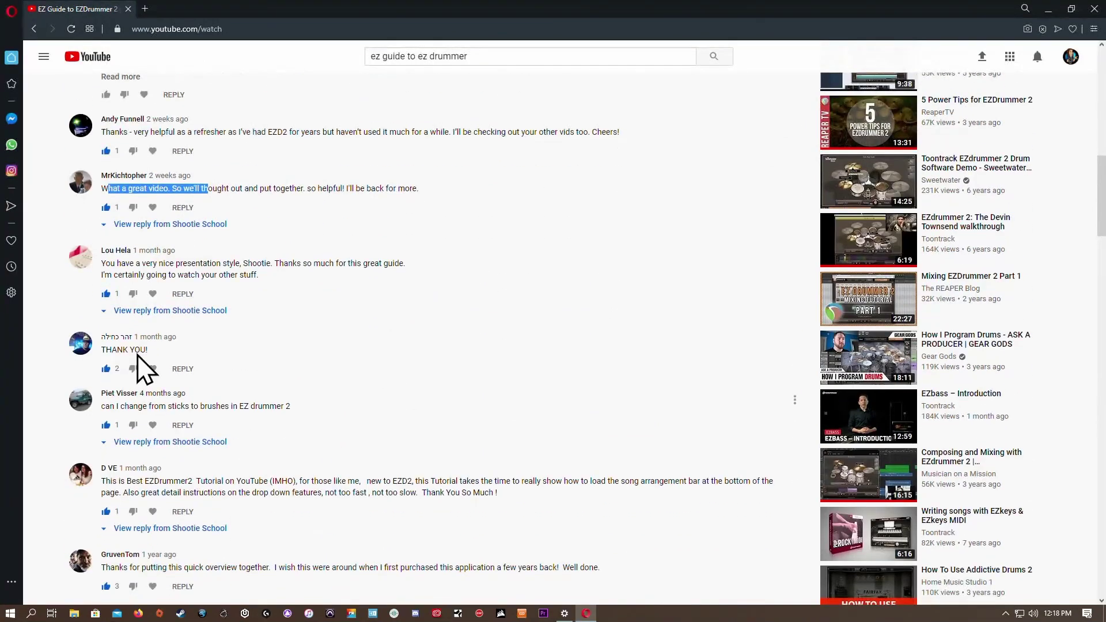
pyautogui.moveTo(106, 268); pyautogui.dragTo(209, 269)
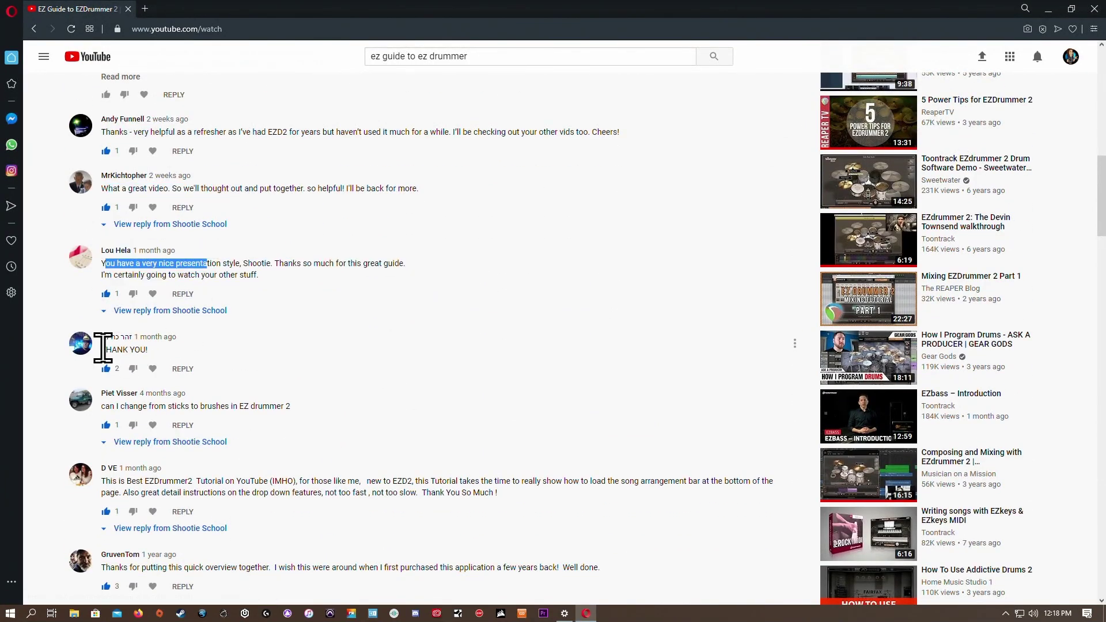
pyautogui.moveTo(98, 348); pyautogui.dragTo(159, 357)
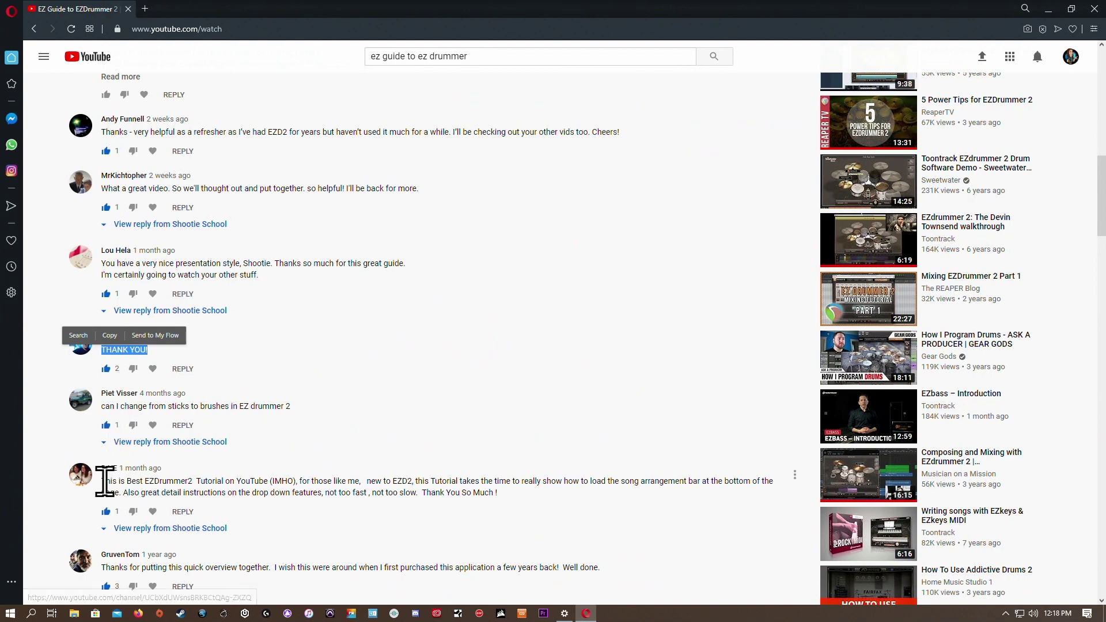
pyautogui.moveTo(104, 481); pyautogui.dragTo(199, 492)
pyautogui.scroll(-5, 199, 489)
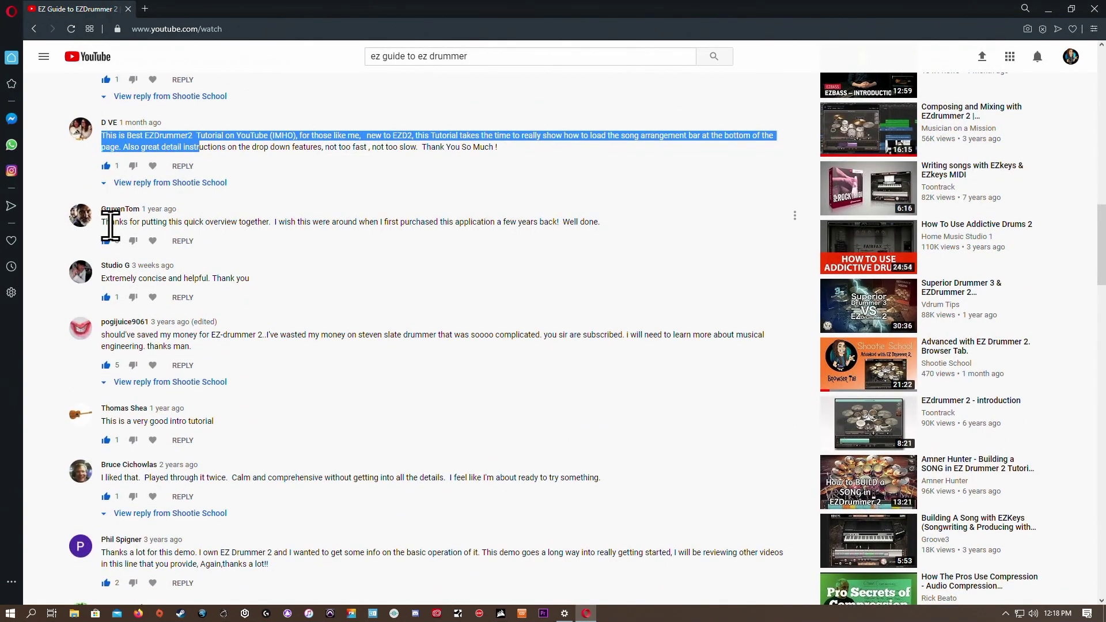
pyautogui.moveTo(111, 228); pyautogui.dragTo(196, 227)
pyautogui.moveTo(110, 278); pyautogui.dragTo(208, 280)
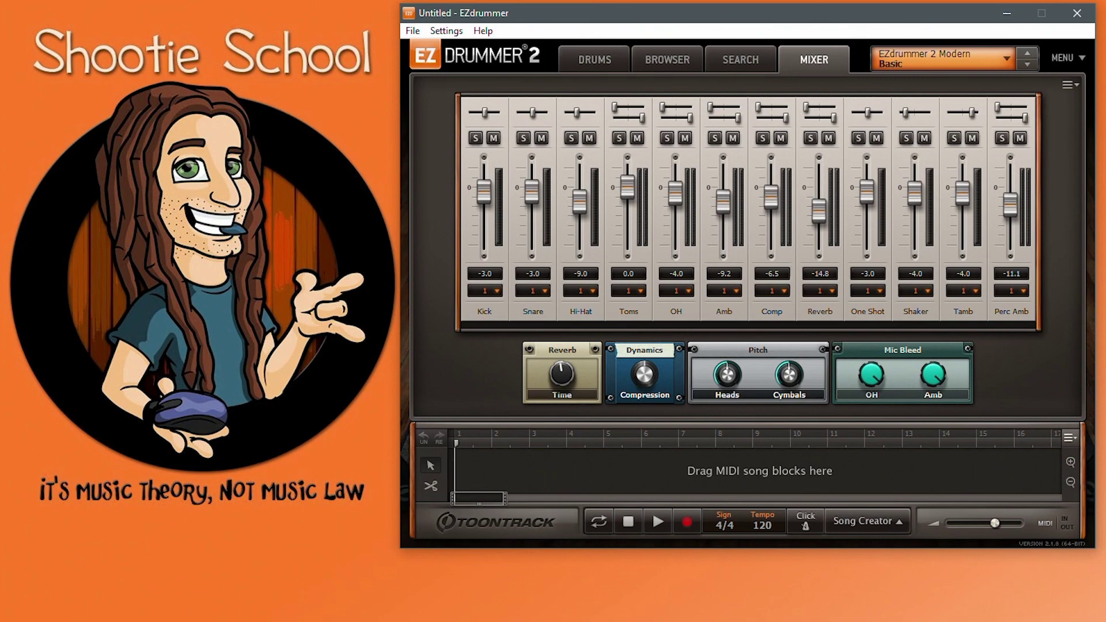
# Switch to EZdrummer and inspect the sound options of Cymbal 2, Racktom 3 and Racktom 2, ending at the mixer
pyautogui.click(593, 60)
pyautogui.click(624, 141)
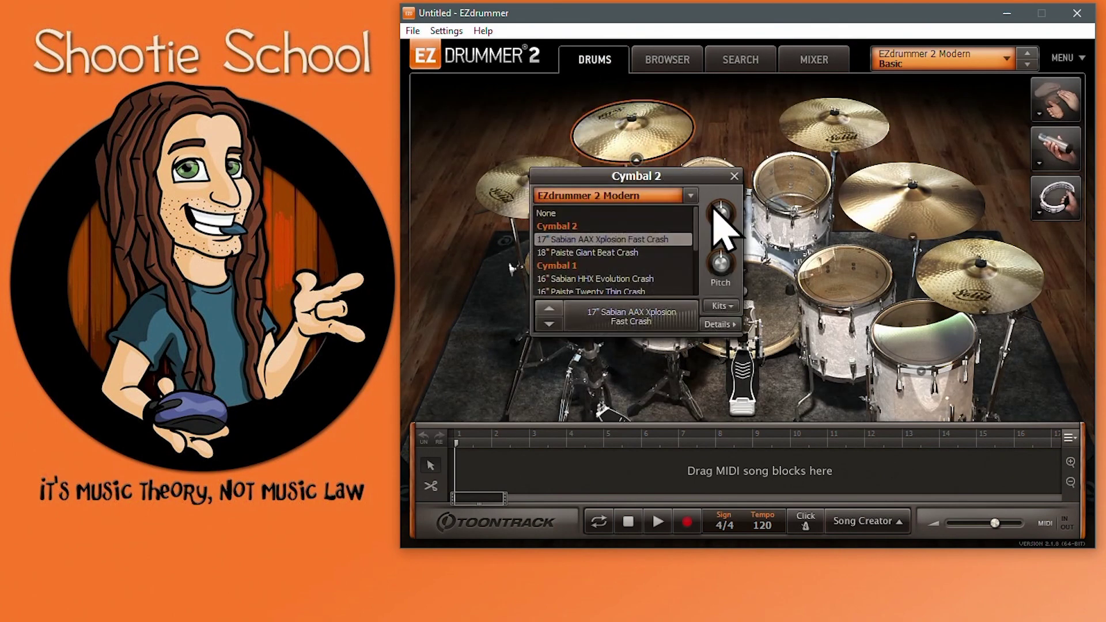
pyautogui.click(775, 198)
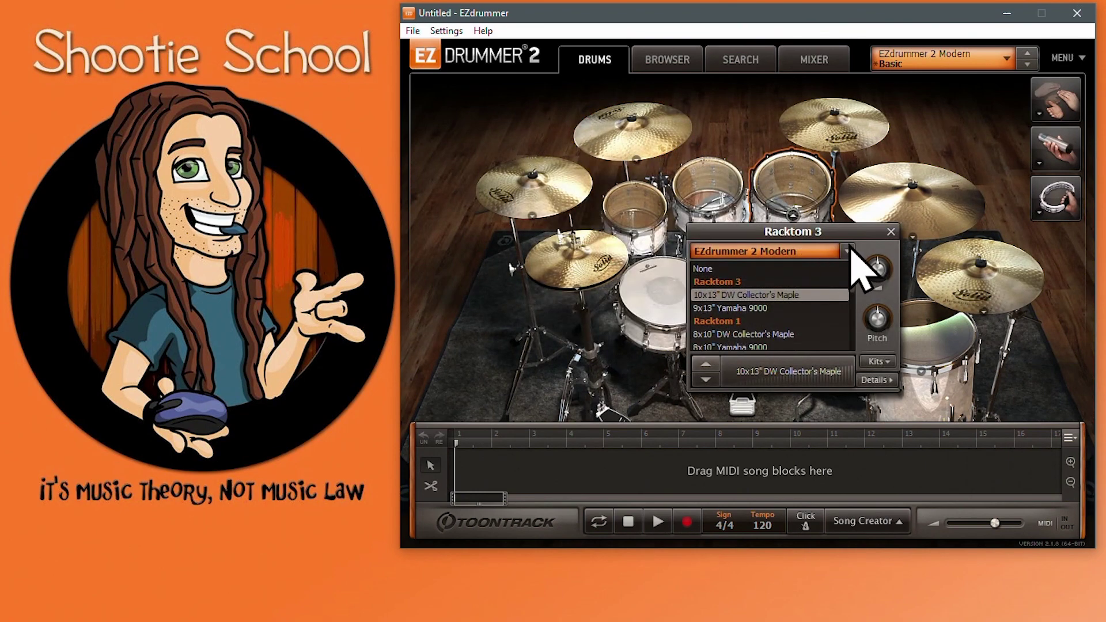
pyautogui.click(722, 199)
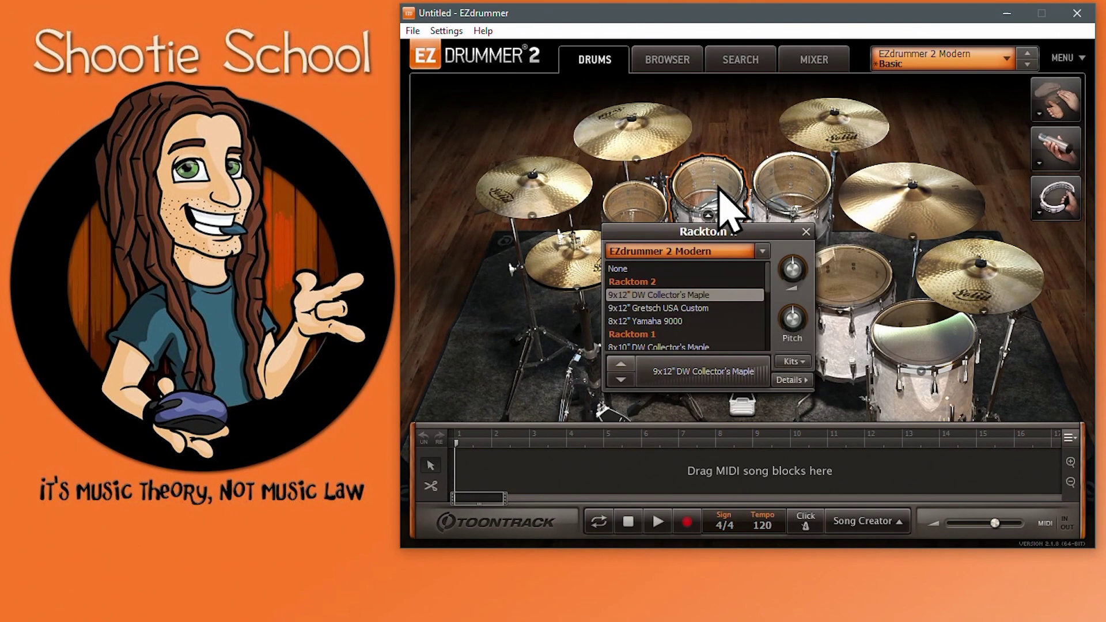
pyautogui.click(794, 67)
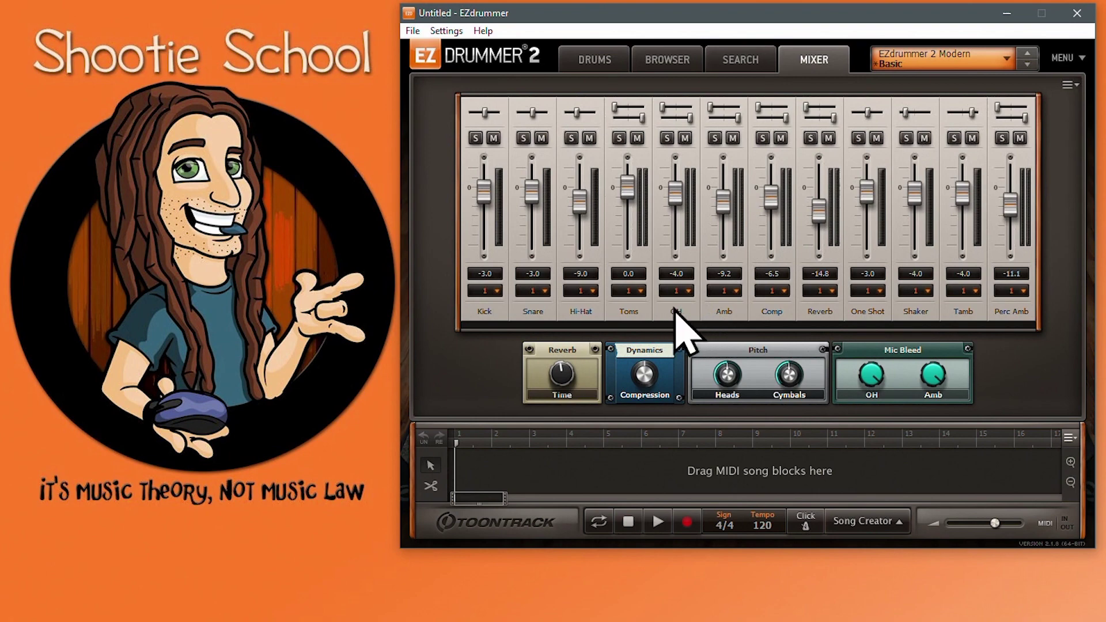
# Lower the volume of Racktom 3 to -4.2 dB, Floortom 2 to -5.1 dB and the mixer's Toms channel to -0.4 dB
pyautogui.click(588, 64)
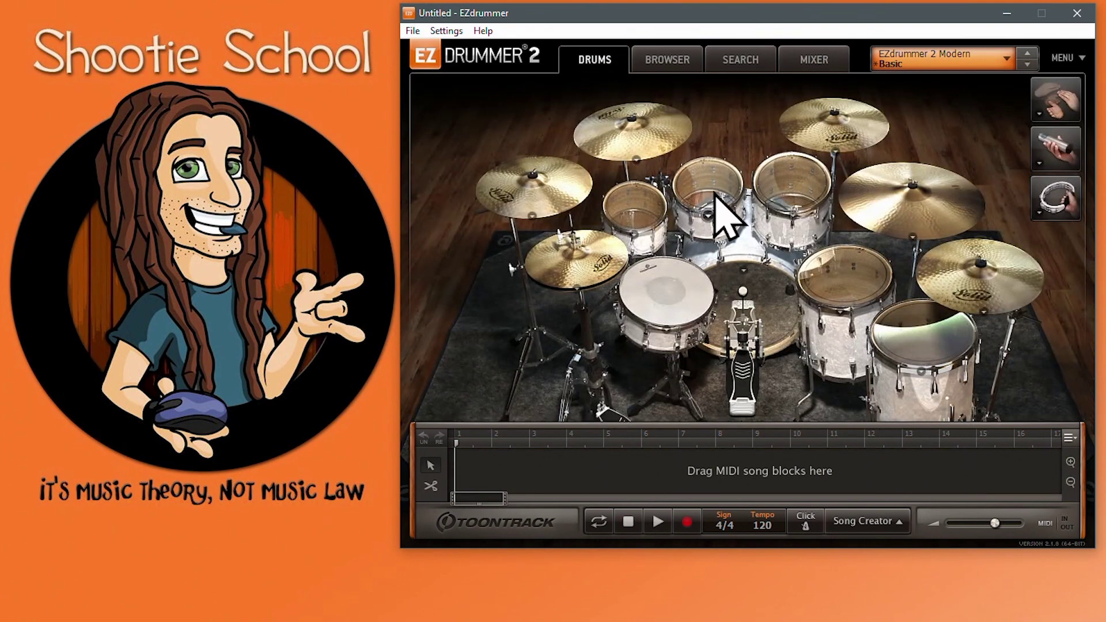
pyautogui.click(795, 199)
pyautogui.moveTo(884, 279)
pyautogui.mouseDown()
pyautogui.moveTo(908, 278)
pyautogui.moveTo(872, 267)
pyautogui.mouseUp()
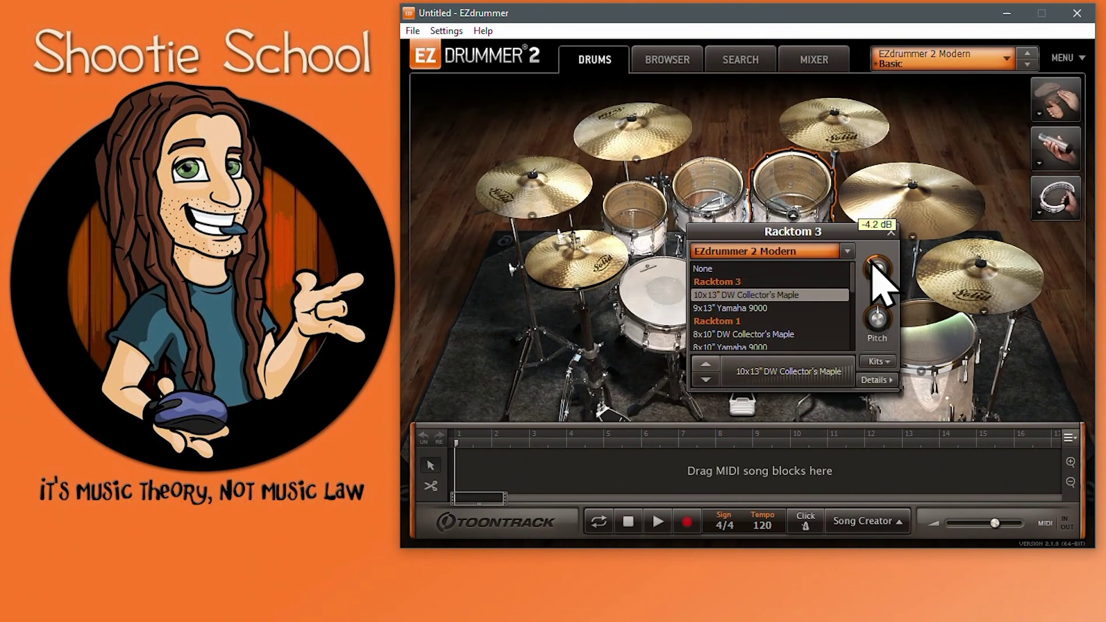
pyautogui.click(928, 335)
pyautogui.moveTo(1000, 432); pyautogui.dragTo(1004, 439)
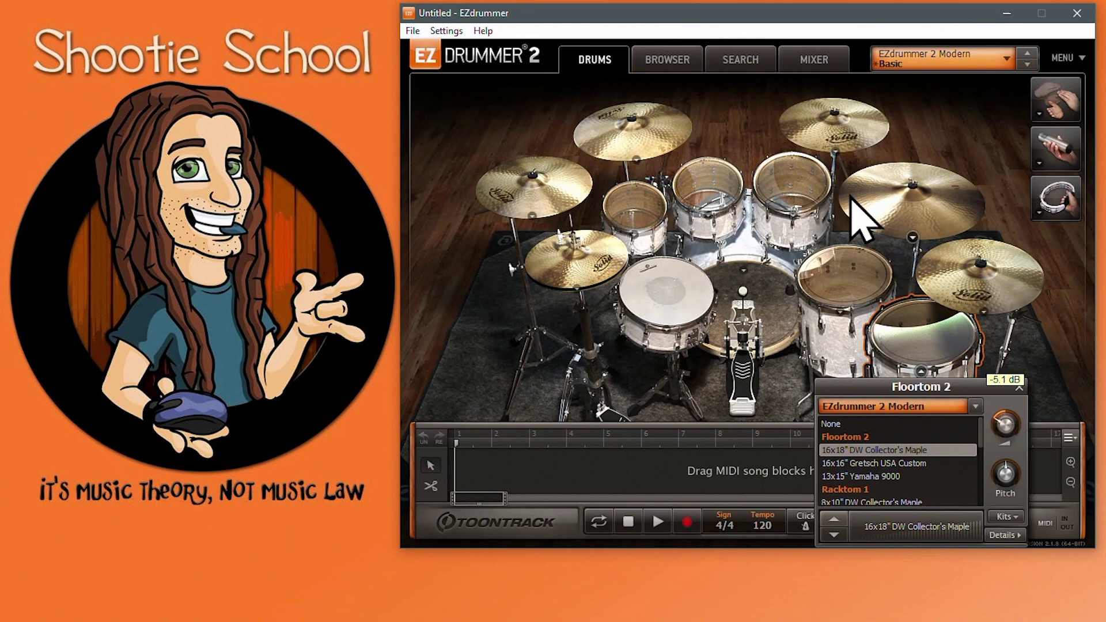
pyautogui.click(817, 65)
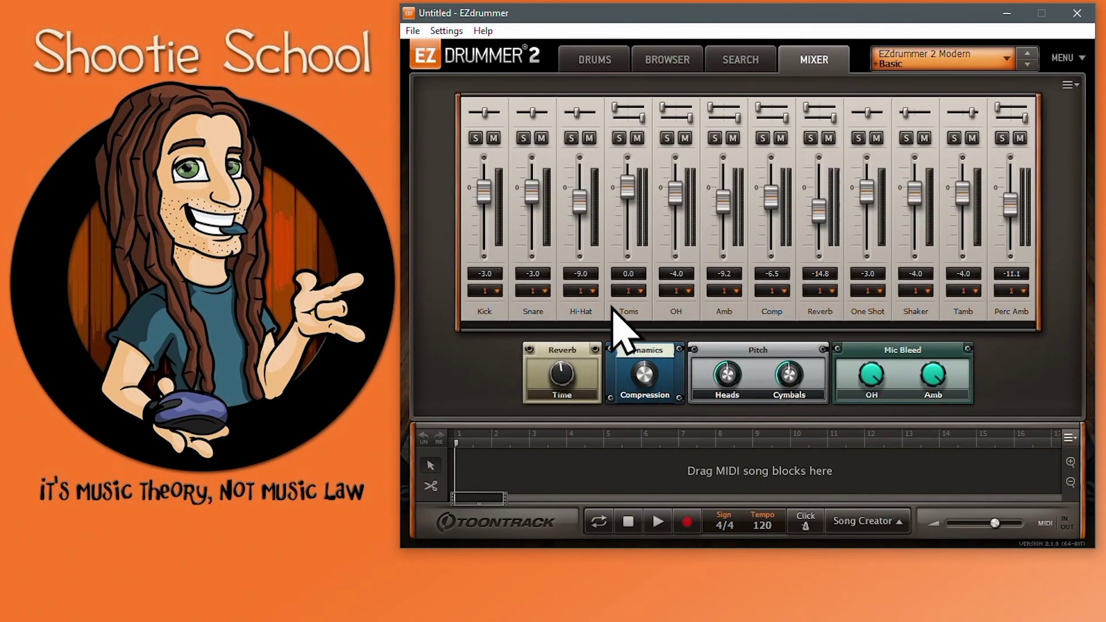
pyautogui.moveTo(627, 188); pyautogui.dragTo(646, 210)
# Reload the Basic preset of the EZdrummer 2 Modern library to reset the kit and mixer levels
pyautogui.click(1007, 60)
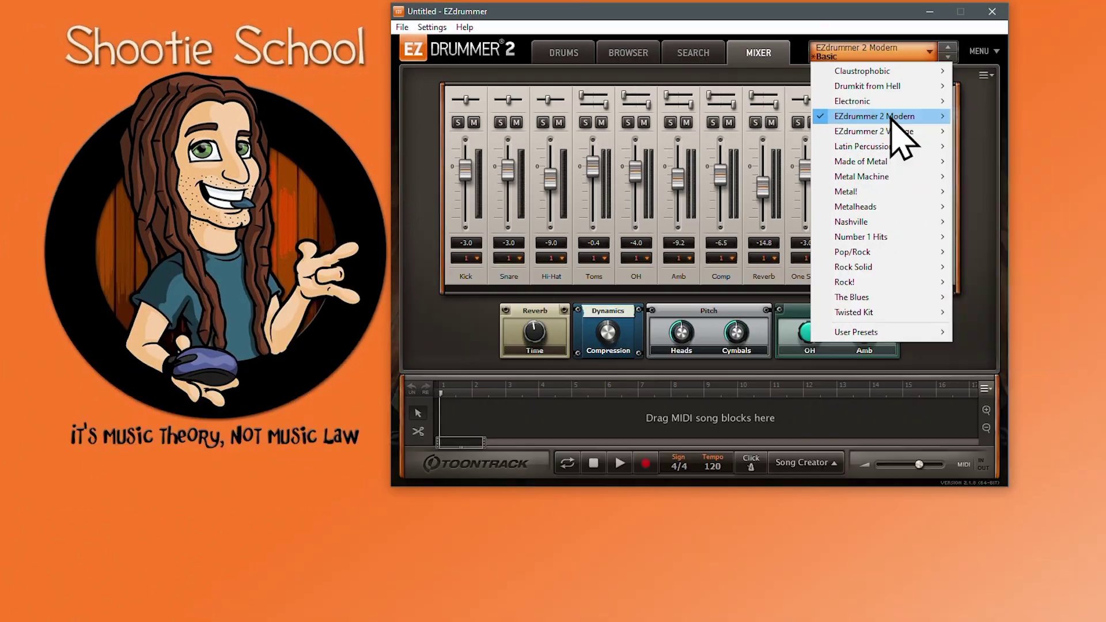
pyautogui.moveTo(890, 116)
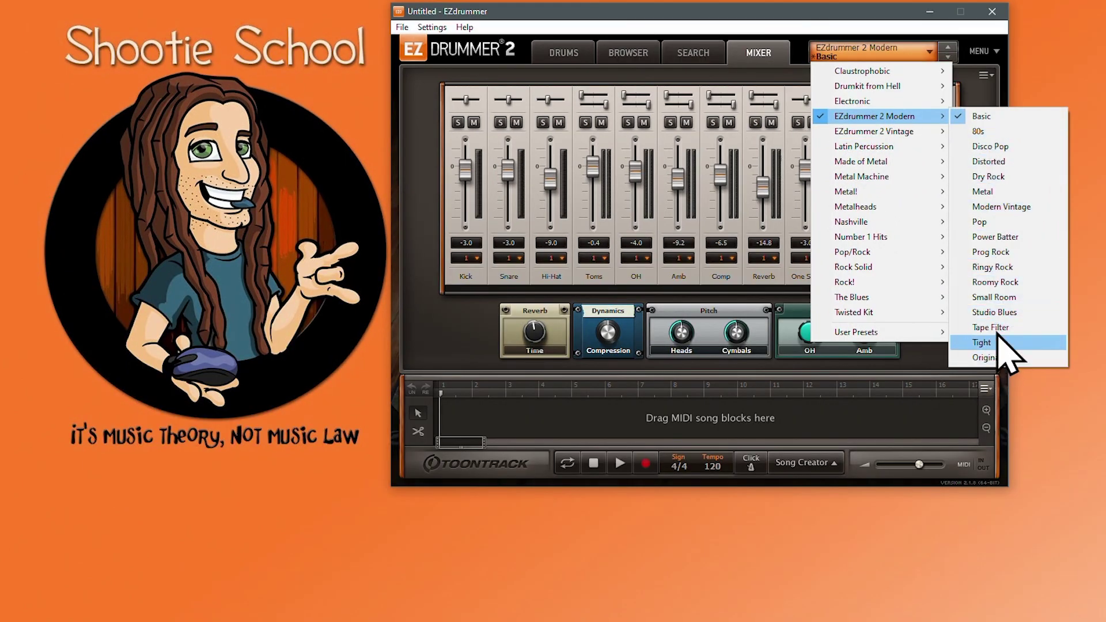
pyautogui.click(983, 116)
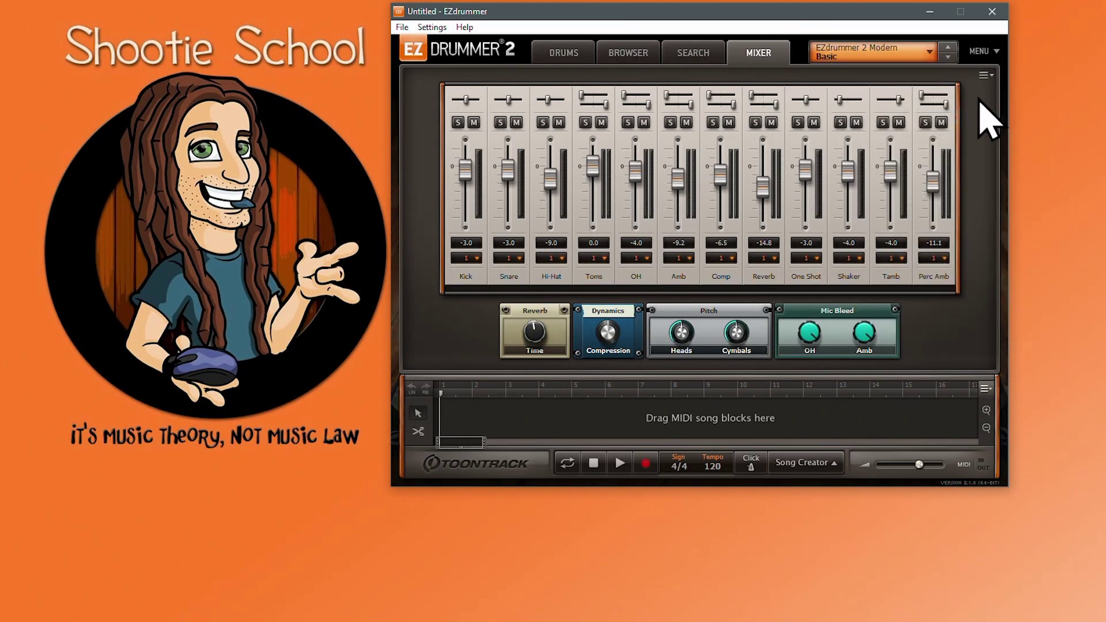
pyautogui.click(916, 55)
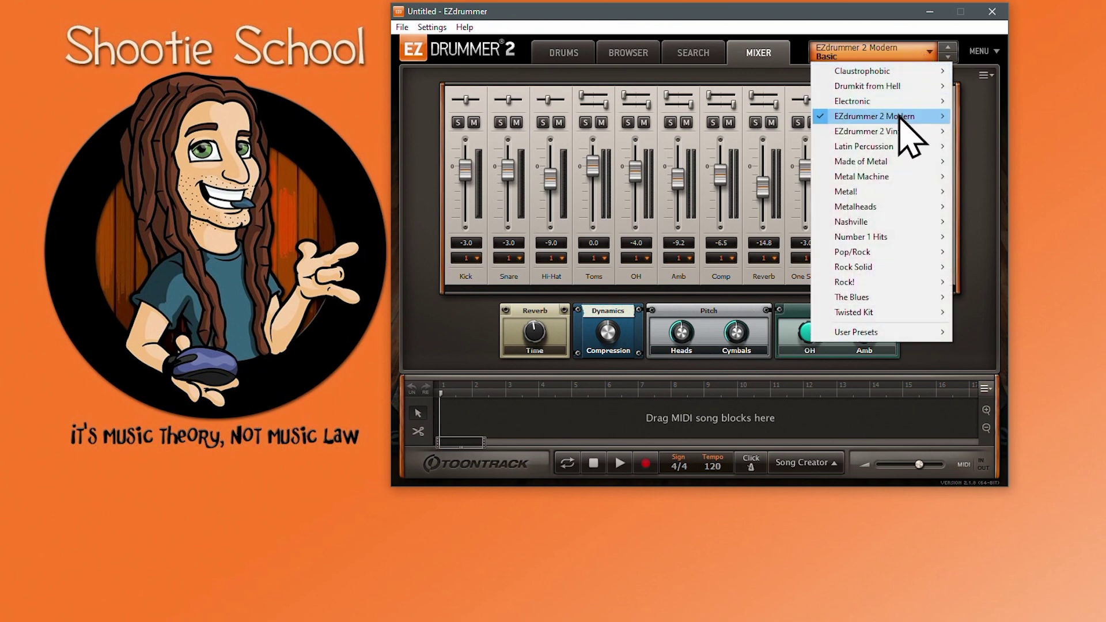
pyautogui.moveTo(899, 116)
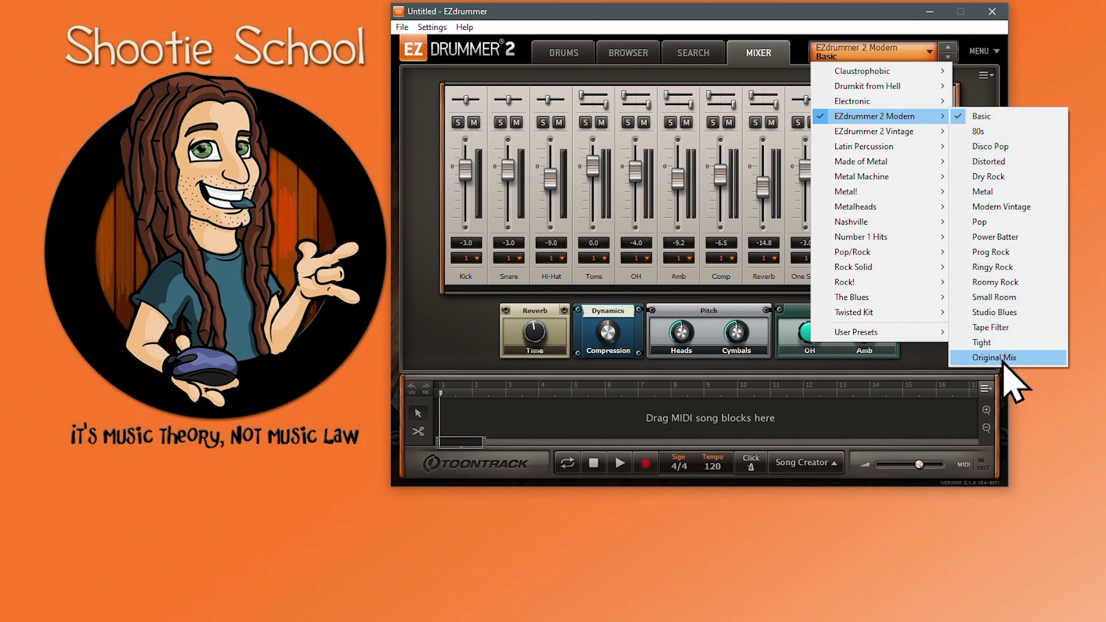
pyautogui.click(996, 120)
# Inspect the snare's sound options on the drum kit and return to the mixer
pyautogui.click(563, 53)
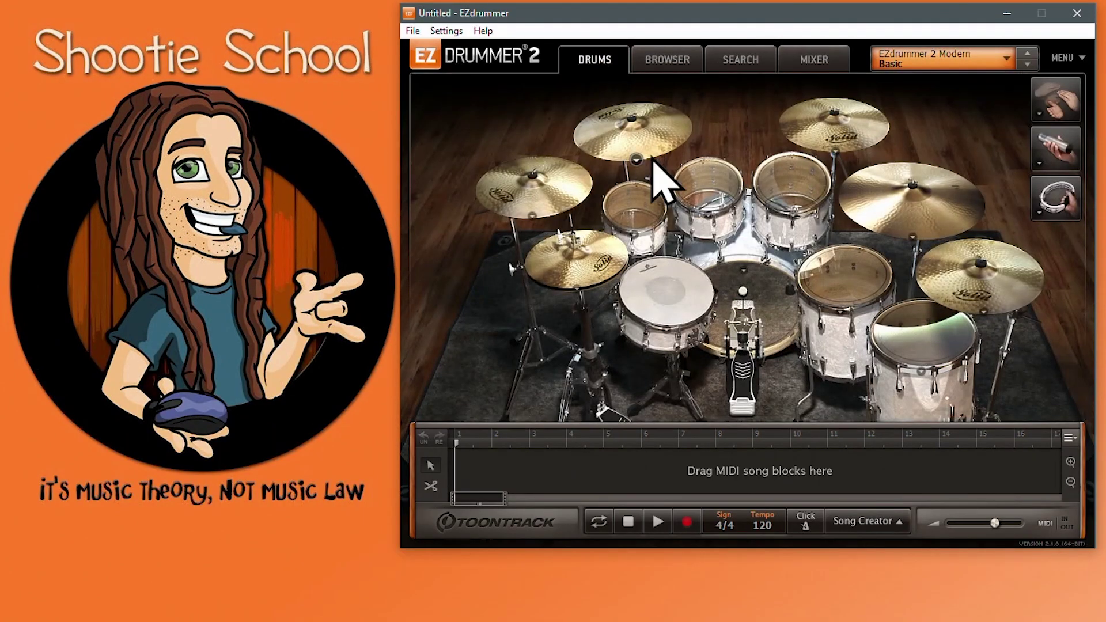
pyautogui.click(626, 263)
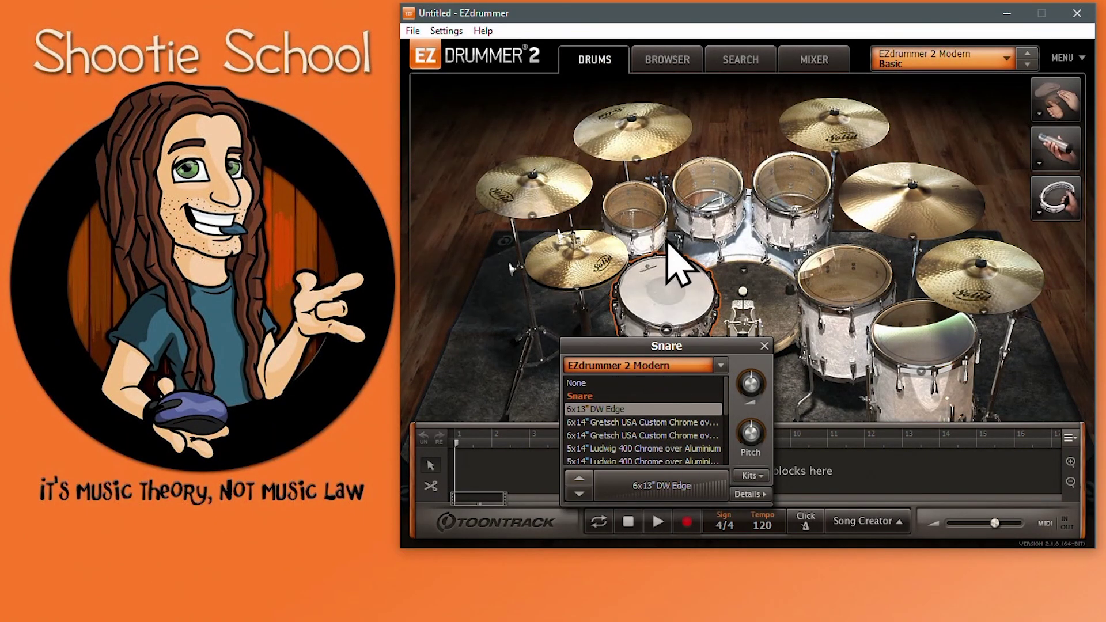
pyautogui.click(814, 63)
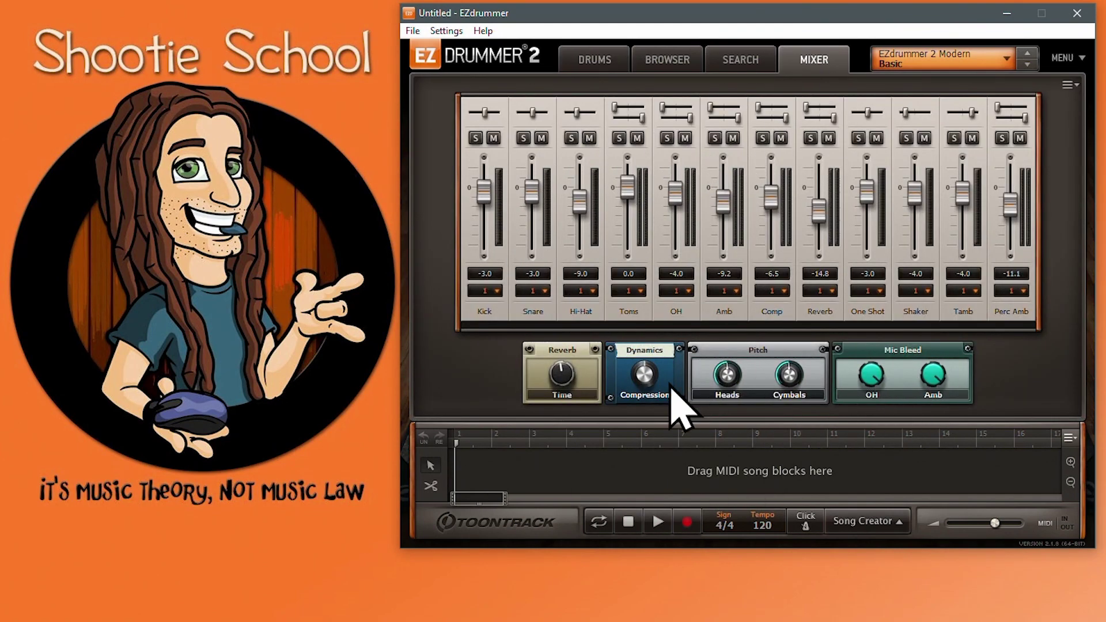
# Load the 80s preset of the EZdrummer 2 Modern library
pyautogui.click(1005, 58)
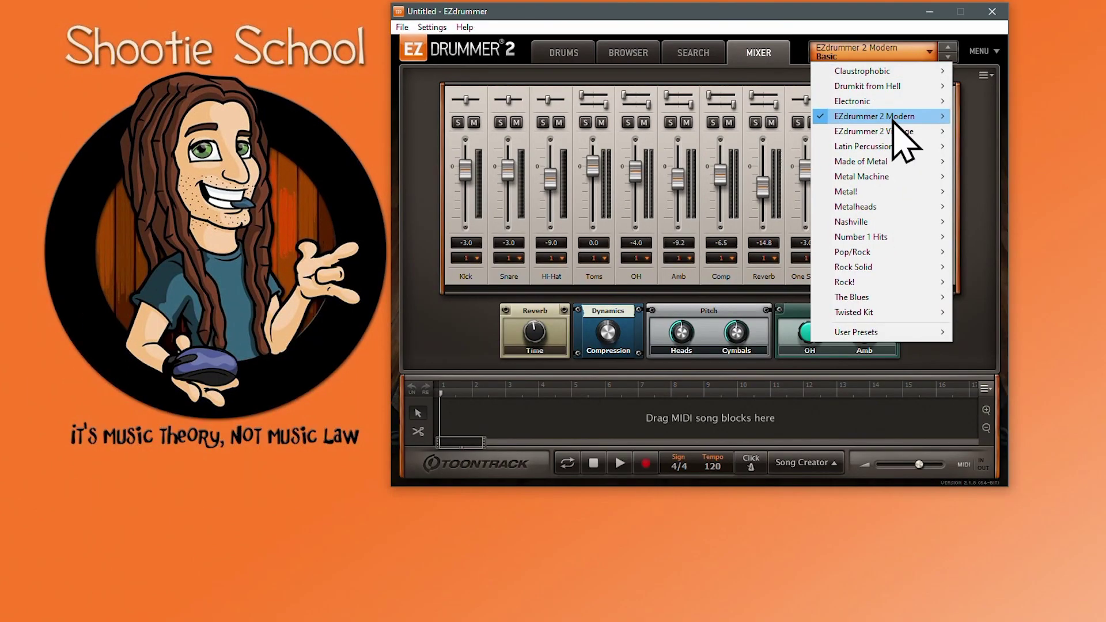
pyautogui.moveTo(933, 131)
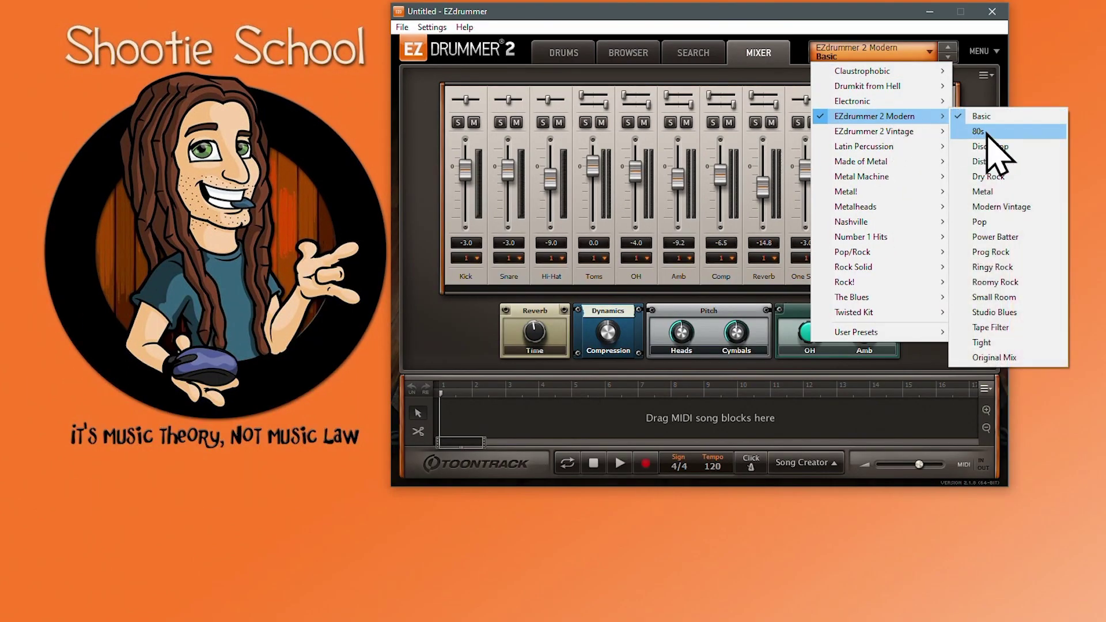
pyautogui.click(986, 132)
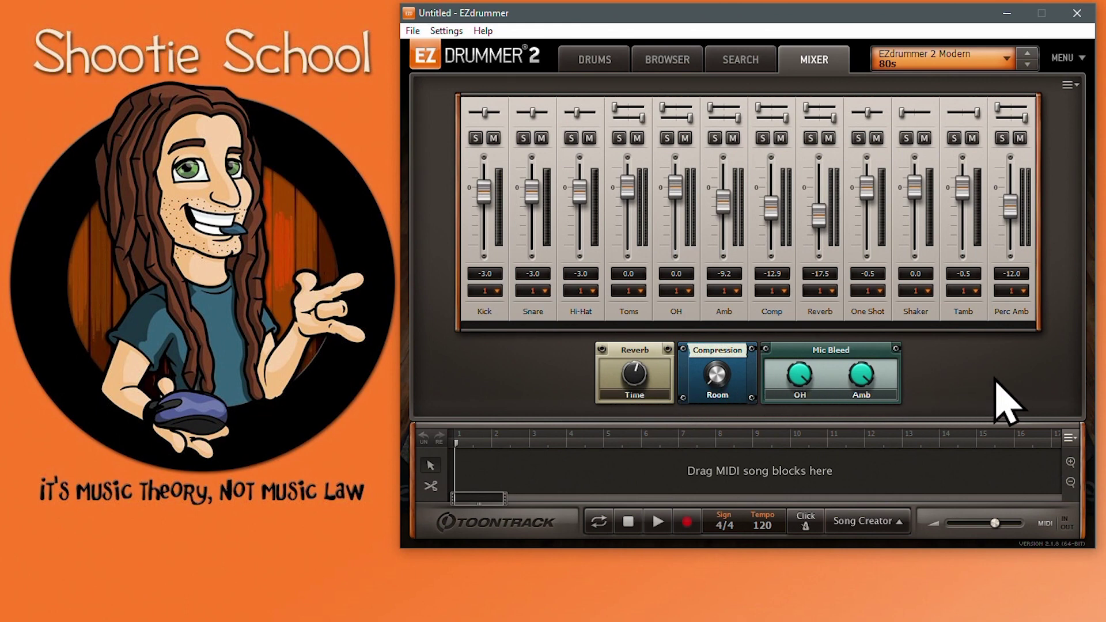
# Examine the available preset libraries and the 80s preset's toms on the drum kit, and return to the mixer
pyautogui.click(1005, 59)
pyautogui.moveTo(979, 148)
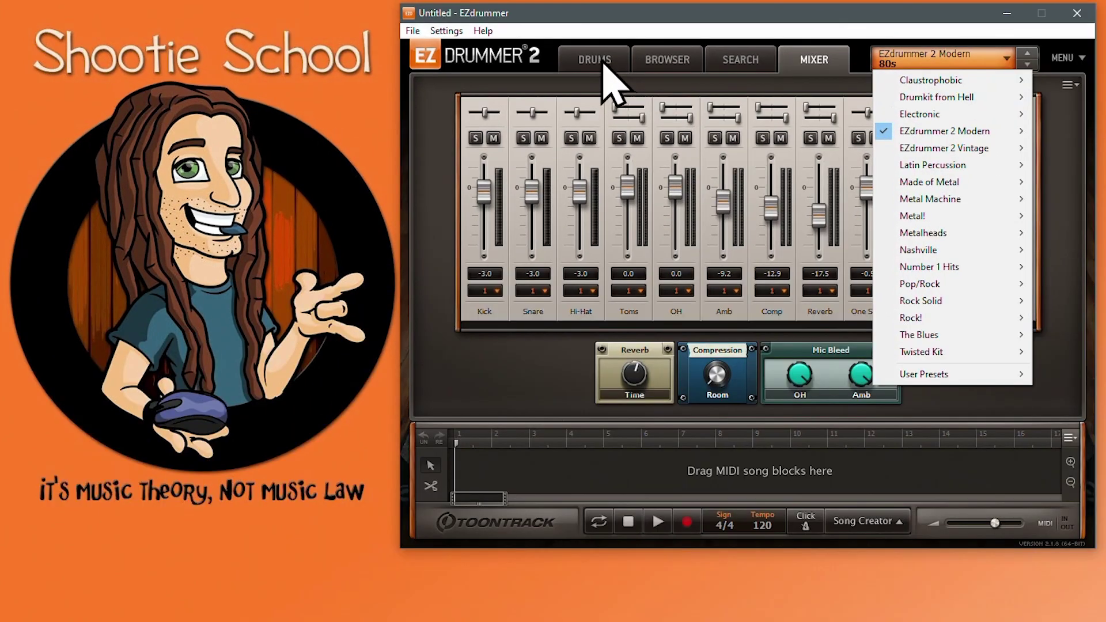
pyautogui.click(563, 52)
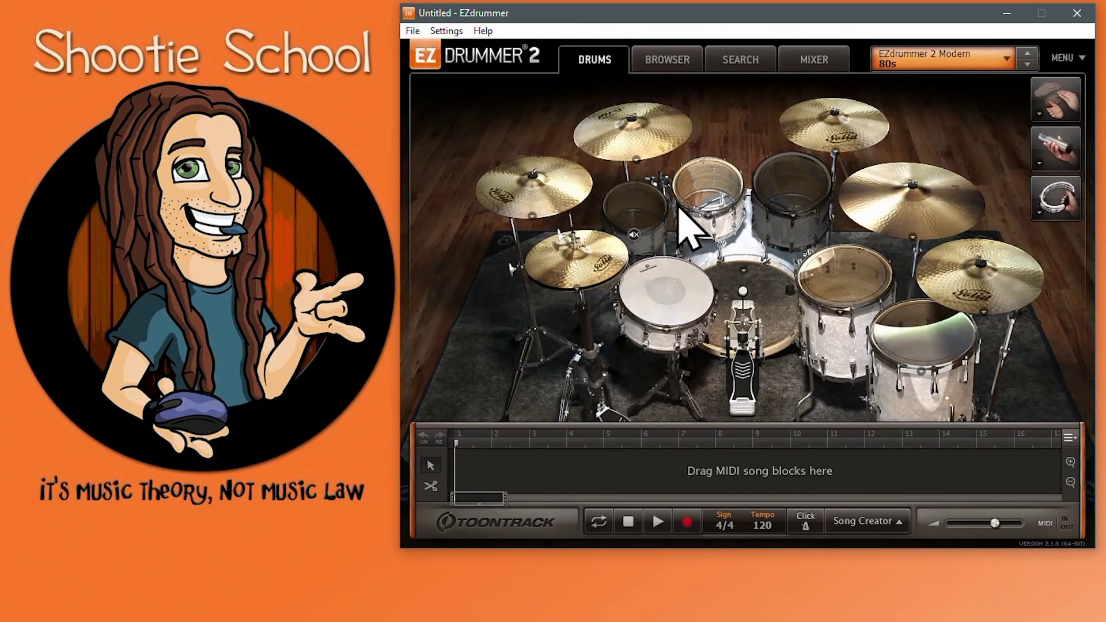
pyautogui.click(680, 216)
pyautogui.click(812, 60)
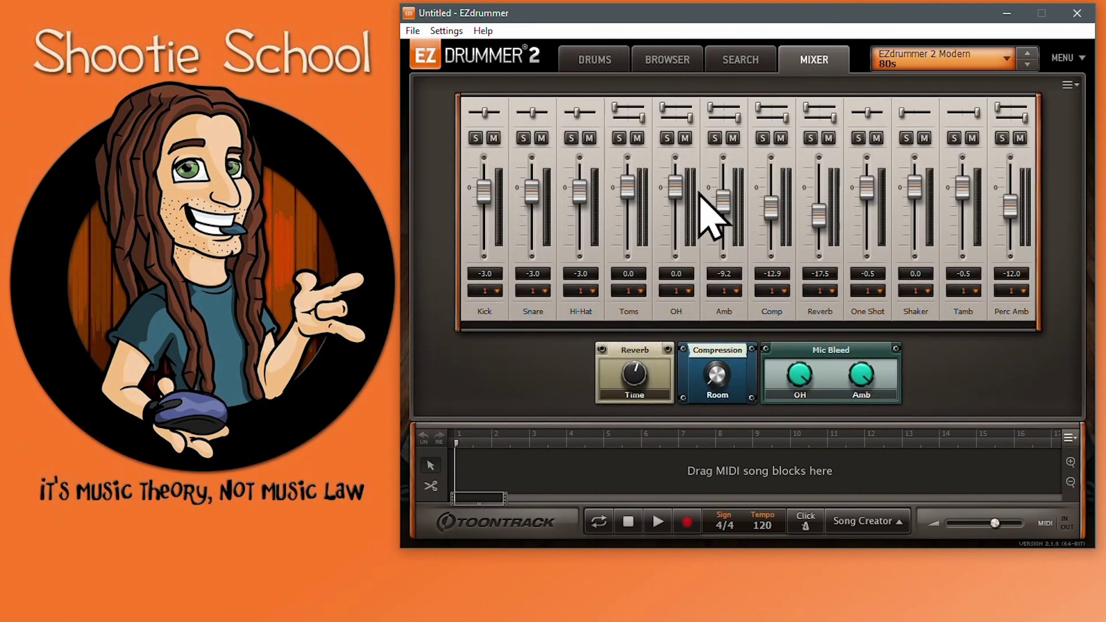
# Lower the mixer's Amb channel to -26.5, the Toms channel to -22.2 and the Snare channel to -27.9
pyautogui.moveTo(722, 201); pyautogui.dragTo(723, 231)
pyautogui.moveTo(627, 187); pyautogui.dragTo(628, 222)
pyautogui.moveTo(531, 190); pyautogui.dragTo(531, 232)
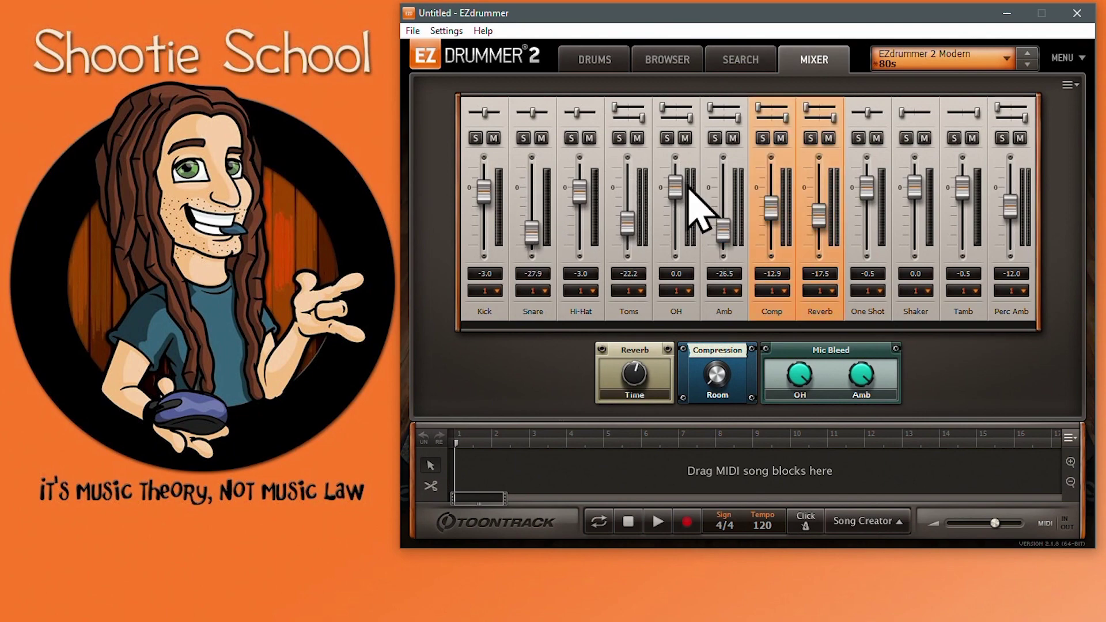
# Restore the mixer levels by reloading the EZdrummer 2 Modern 80s preset, and check its drum kit
pyautogui.click(1008, 59)
pyautogui.moveTo(916, 141)
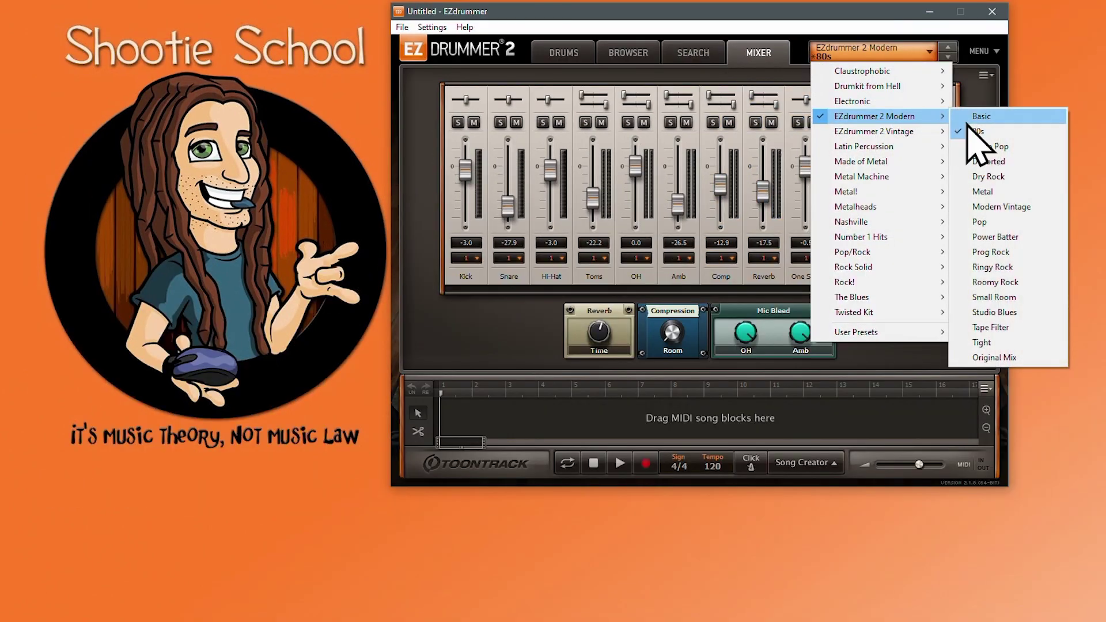
pyautogui.click(982, 131)
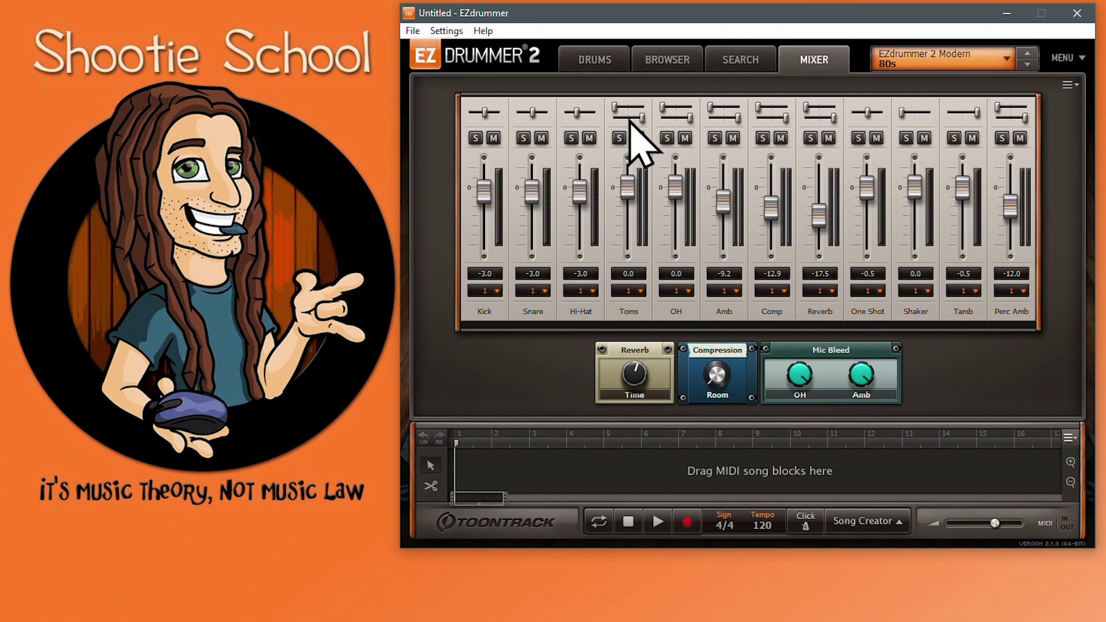
pyautogui.click(596, 62)
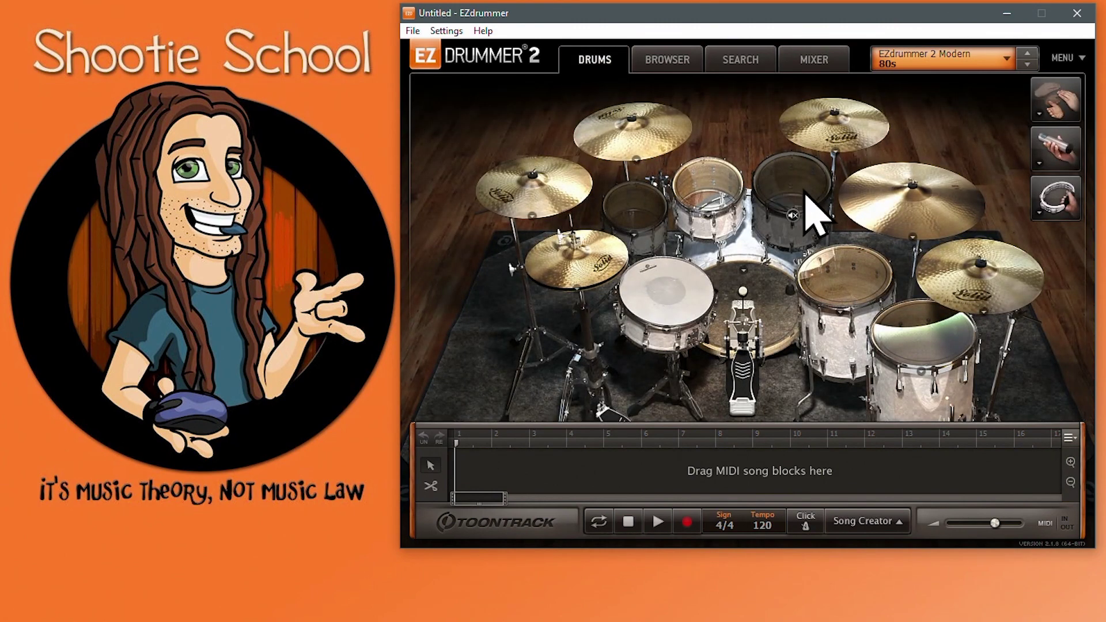
pyautogui.click(816, 62)
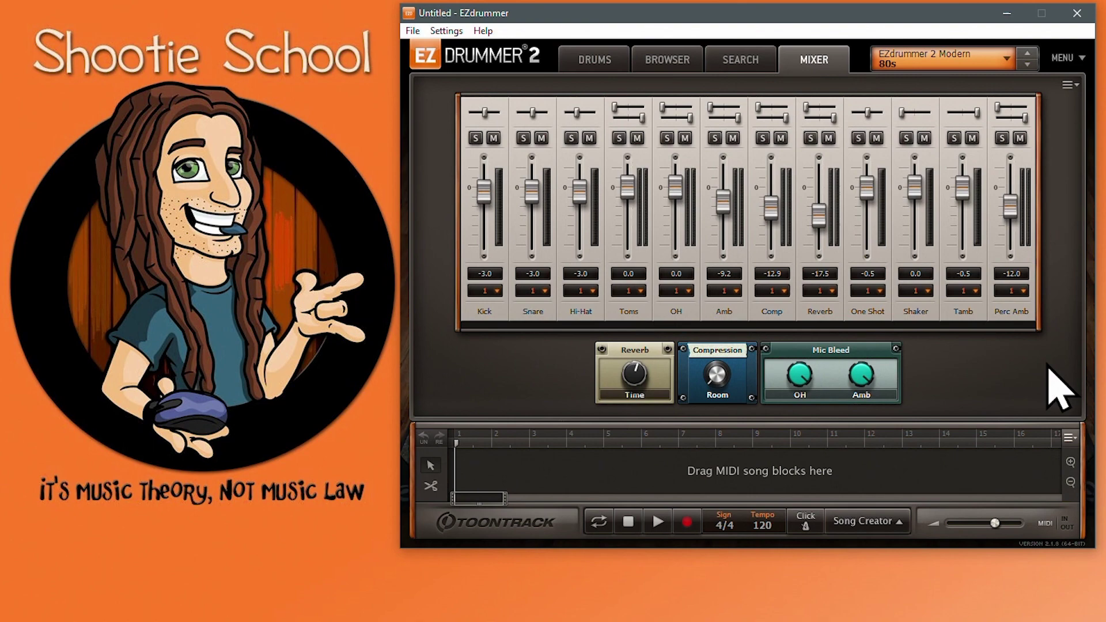
# Filter the MIDI groove search by the EZX Rock! library
pyautogui.click(748, 59)
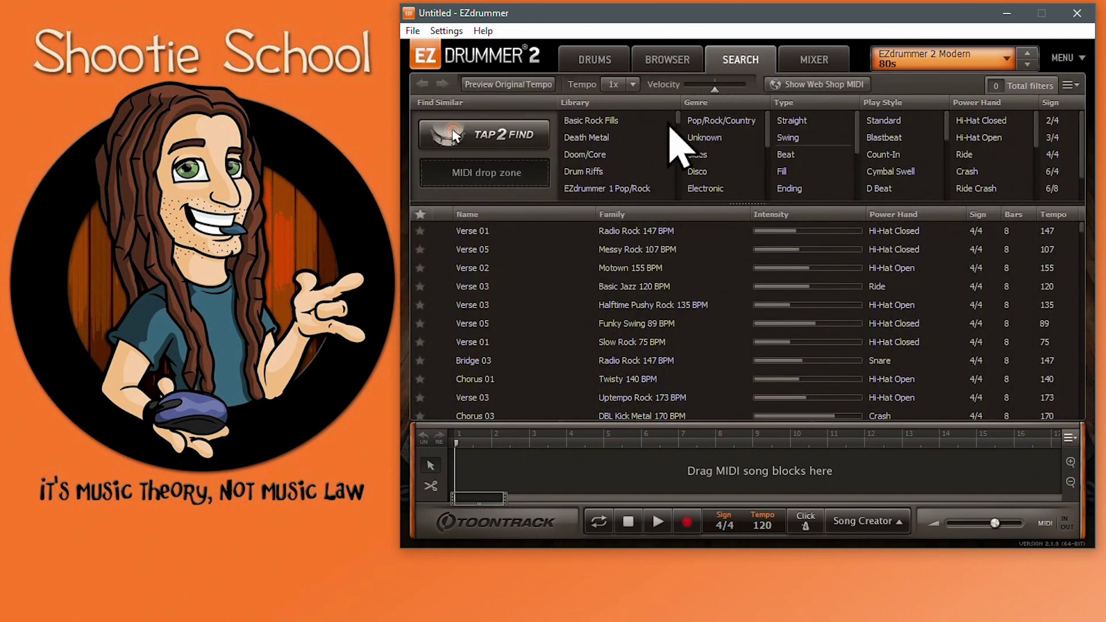
pyautogui.scroll(-1, 635, 156)
pyautogui.scroll(-8, 635, 157)
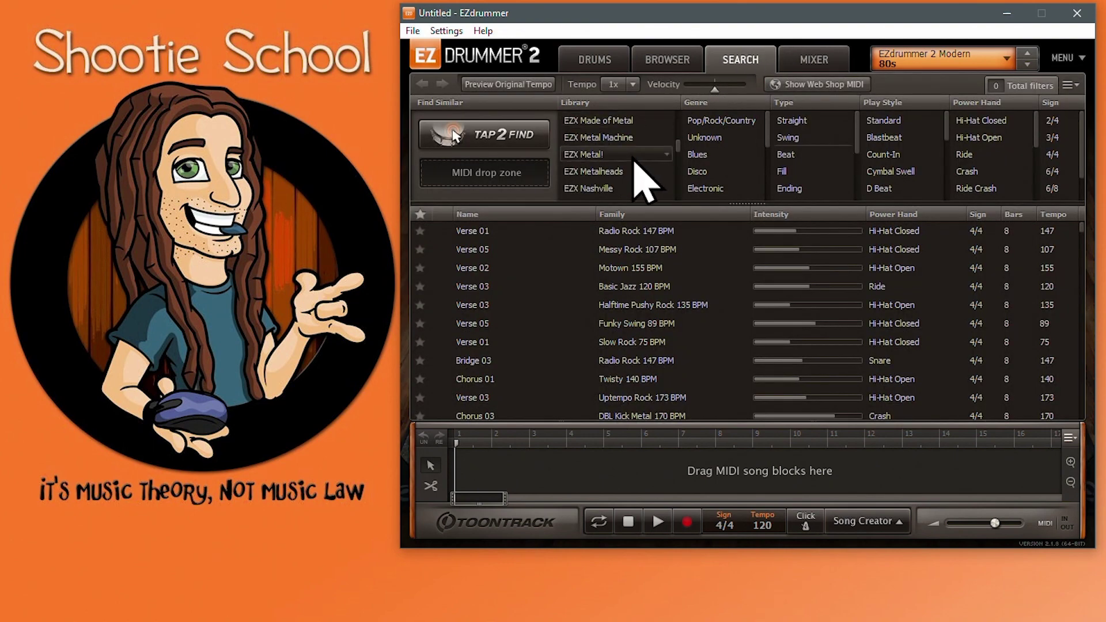
pyautogui.scroll(-2, 635, 157)
pyautogui.click(617, 140)
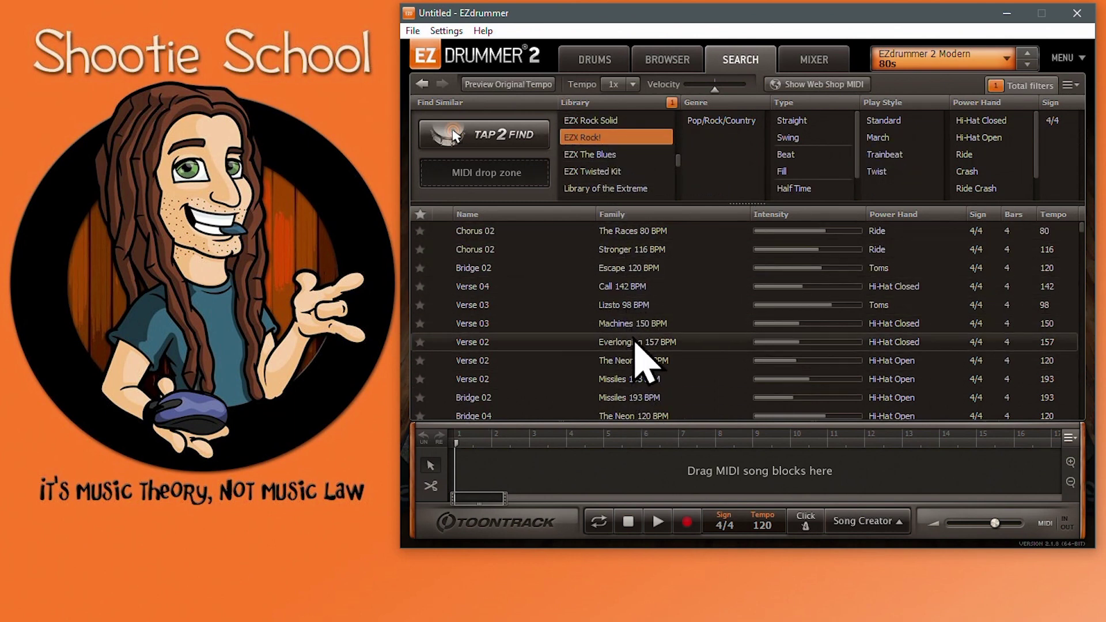
# Preview the Verse 03 groove from the Machines 150 BPM family and return to the mixer
pyautogui.click(510, 326)
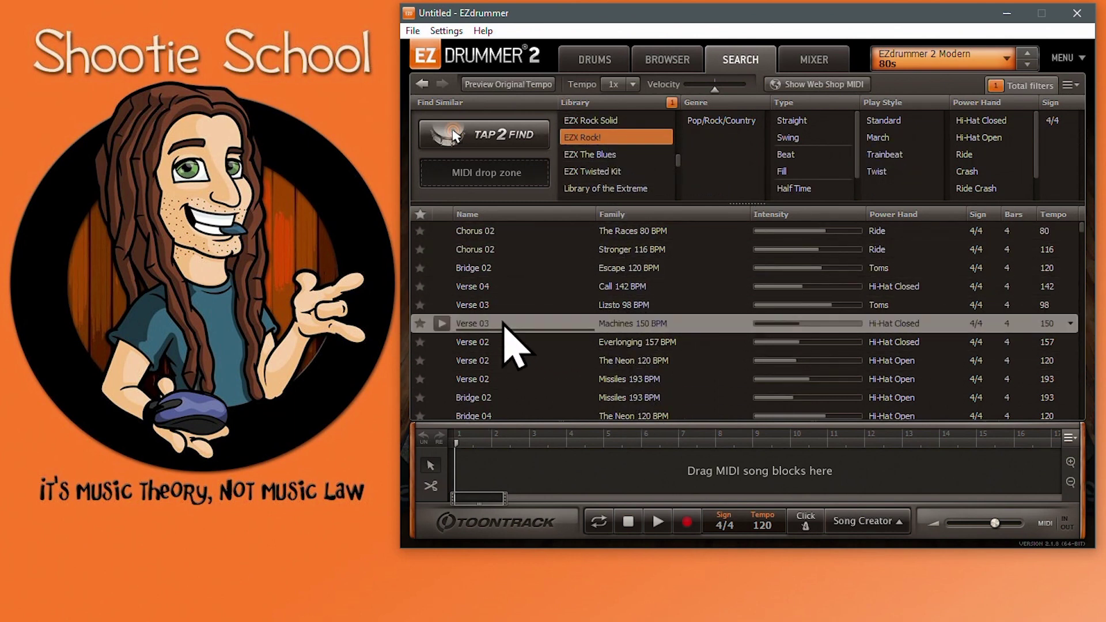
pyautogui.click(442, 324)
pyautogui.click(814, 63)
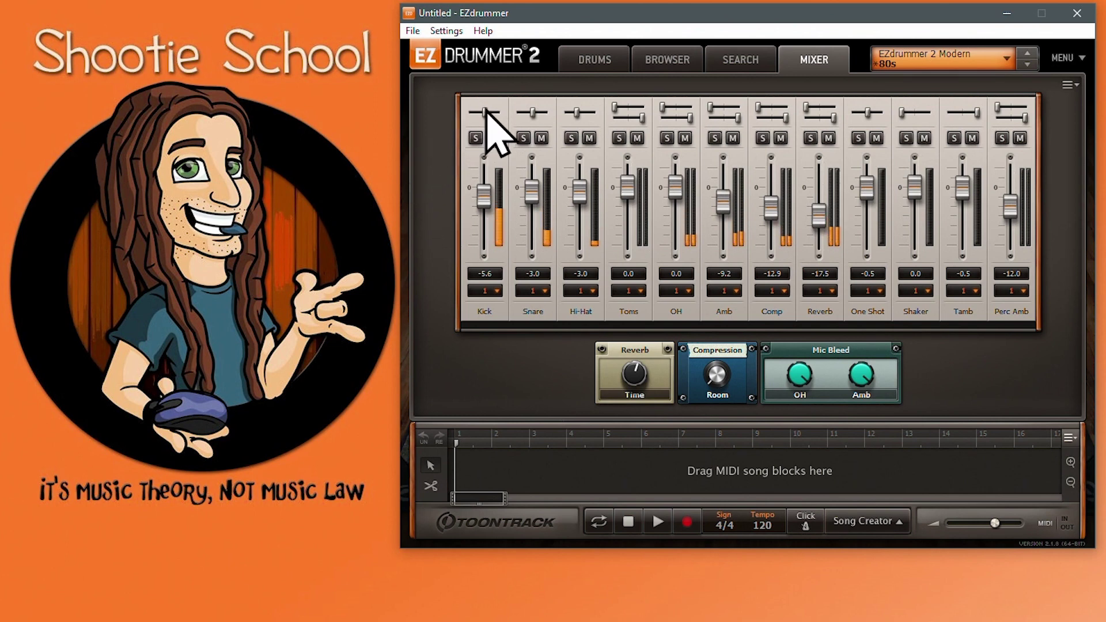
# Try panning the Kick channel to either side in the mixer, and reset its pan to centre
pyautogui.moveTo(484, 111)
pyautogui.mouseDown()
pyautogui.moveTo(464, 117)
pyautogui.moveTo(498, 118)
pyautogui.mouseUp()
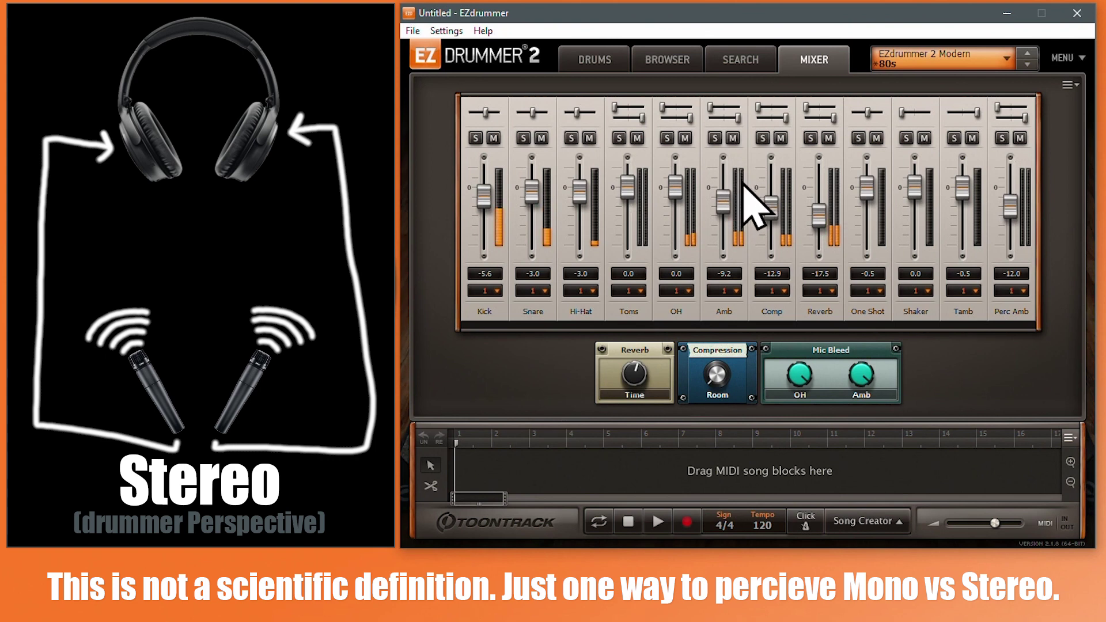
pyautogui.doubleClick(732, 107)
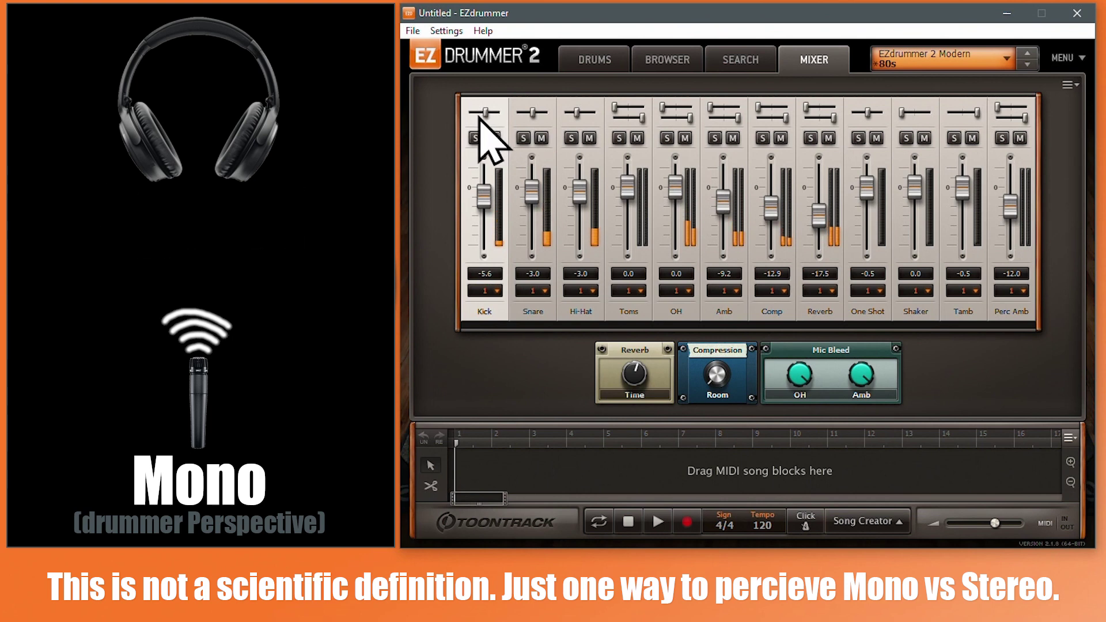
pyautogui.moveTo(486, 109)
pyautogui.mouseDown()
pyautogui.moveTo(498, 112)
pyautogui.moveTo(470, 112)
pyautogui.mouseUp()
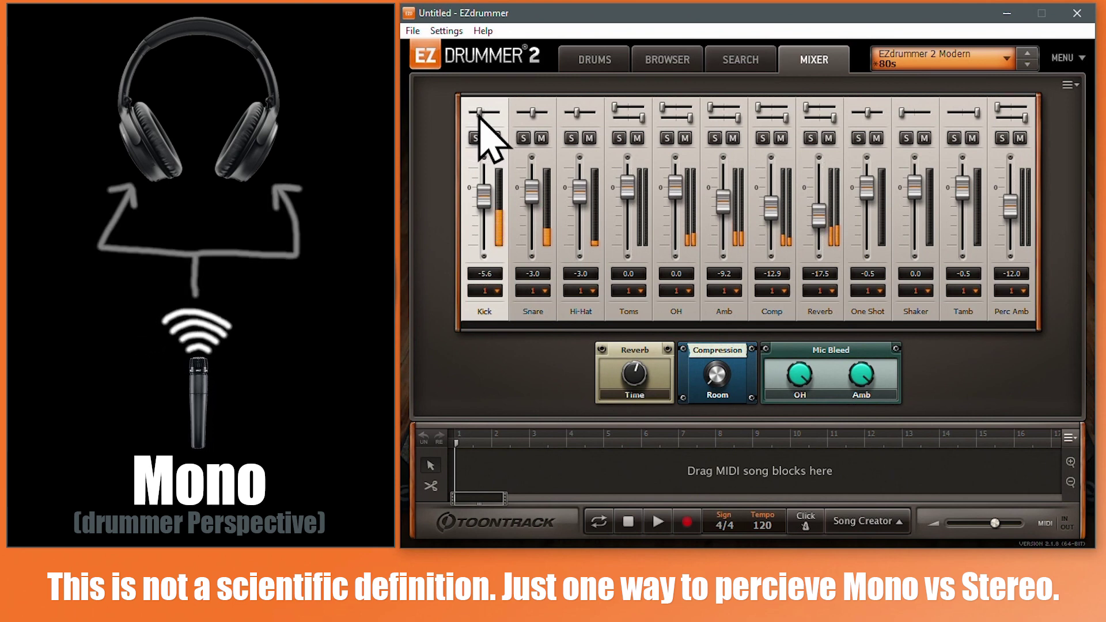
pyautogui.keyDown('ctrl'); pyautogui.click(471, 113); pyautogui.keyUp('ctrl')
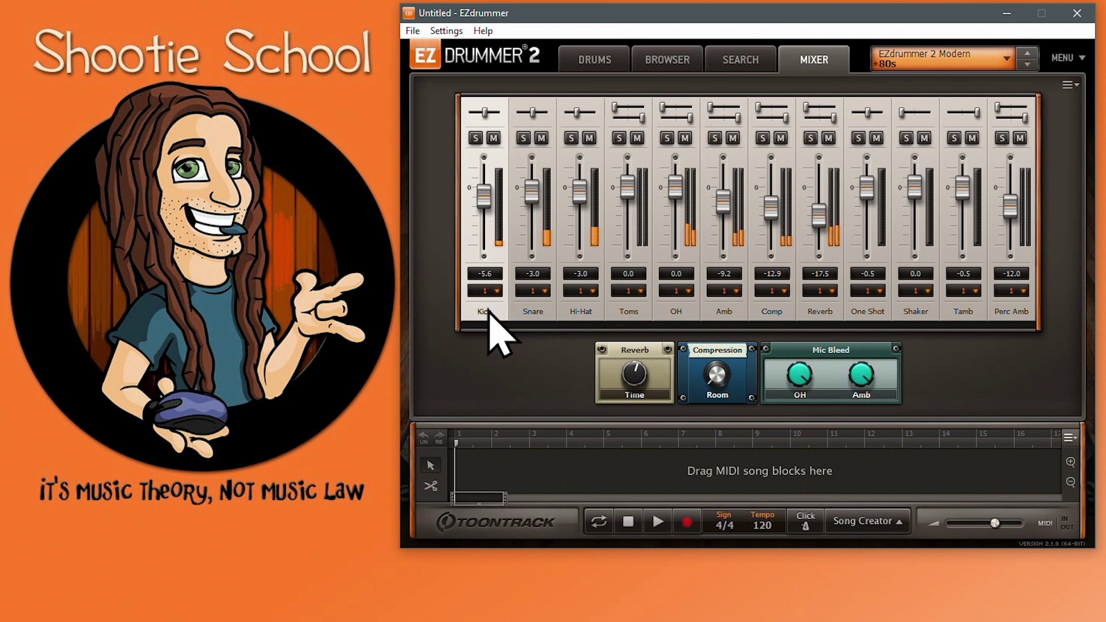
# Compare the single Snare and Kick channels with the multi-mic channels and outputs of Superior Drummer 3's mixer, and return to its drum kit view
pyautogui.click(527, 317)
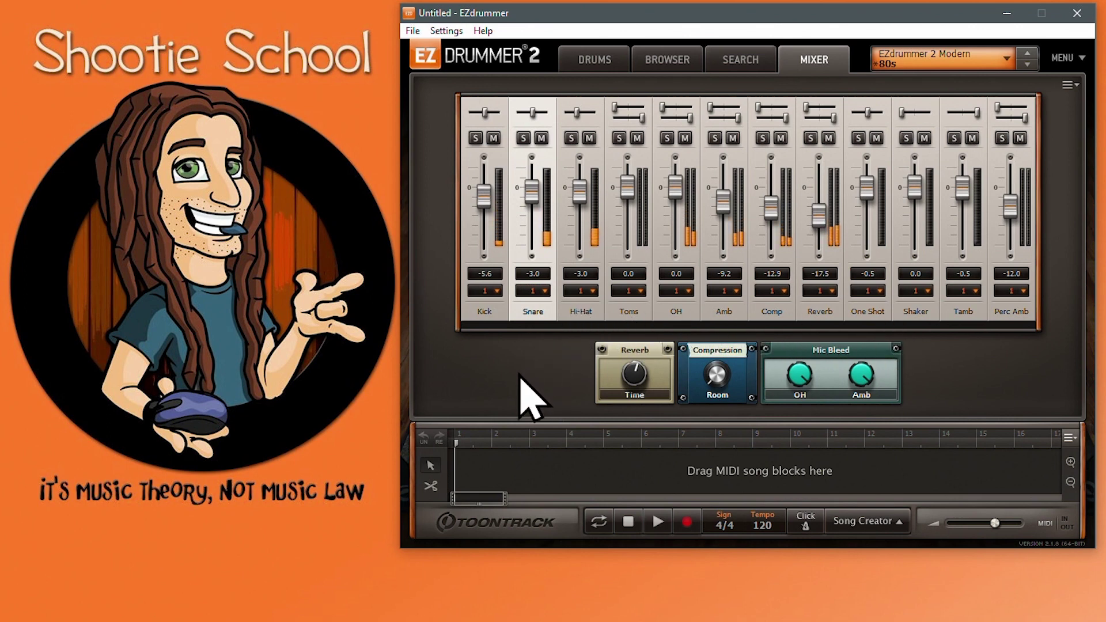
pyautogui.click(473, 309)
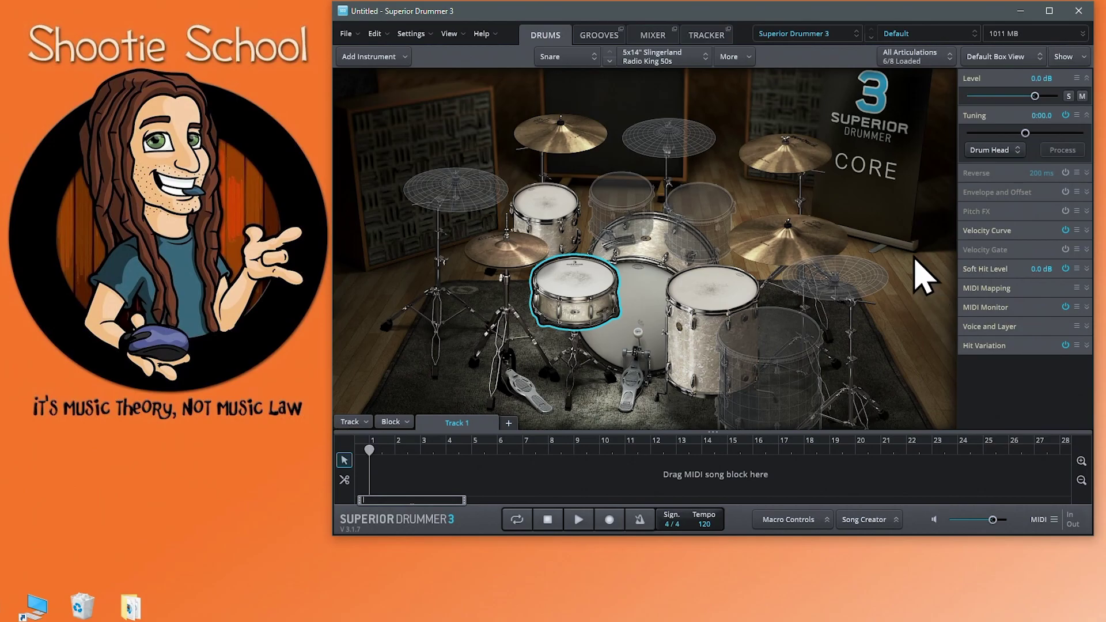
pyautogui.click(651, 36)
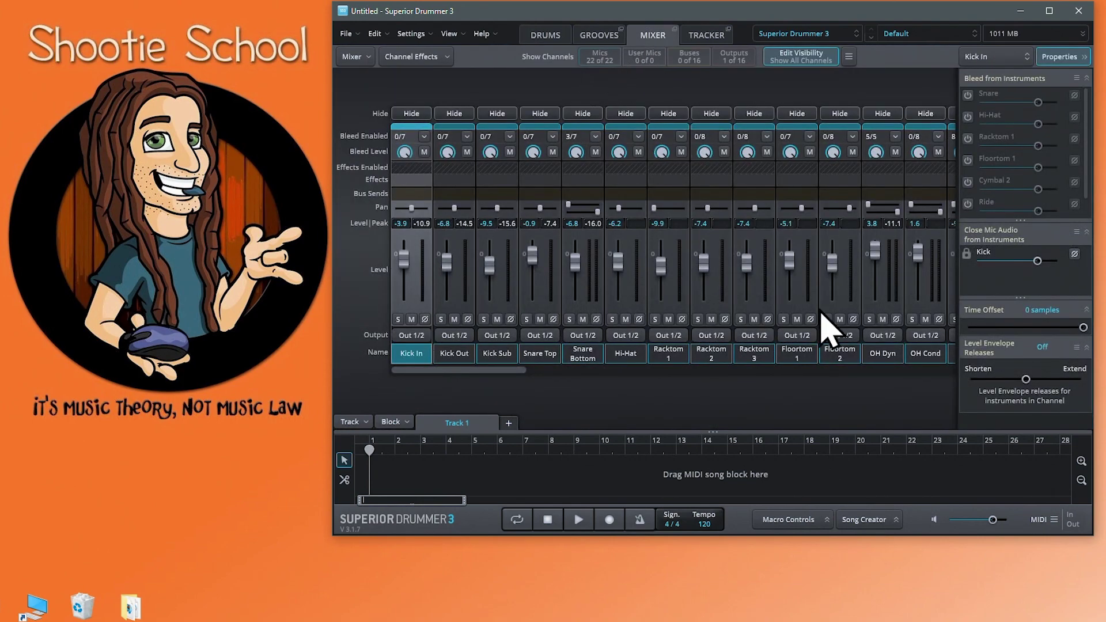
pyautogui.click(454, 353)
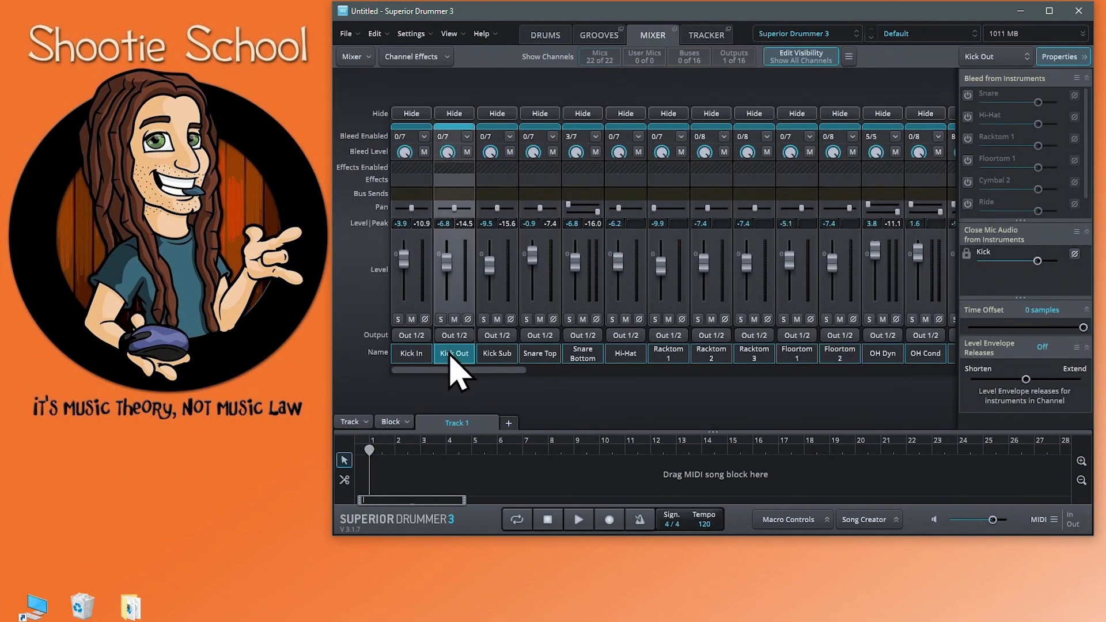
pyautogui.click(411, 353)
pyautogui.moveTo(441, 371); pyautogui.dragTo(846, 372)
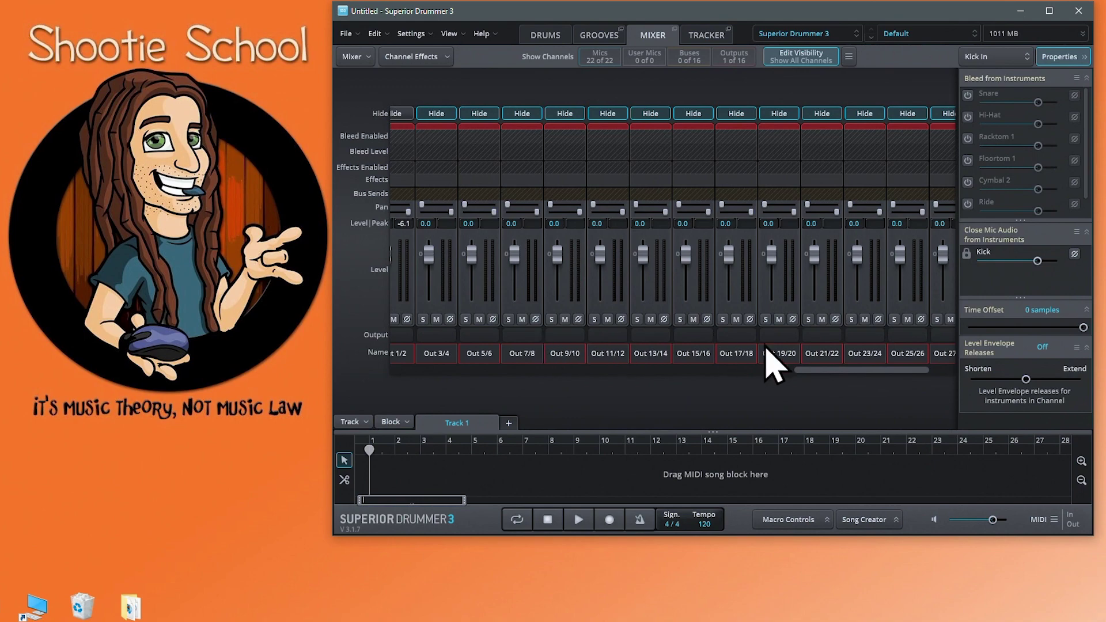
pyautogui.click(546, 35)
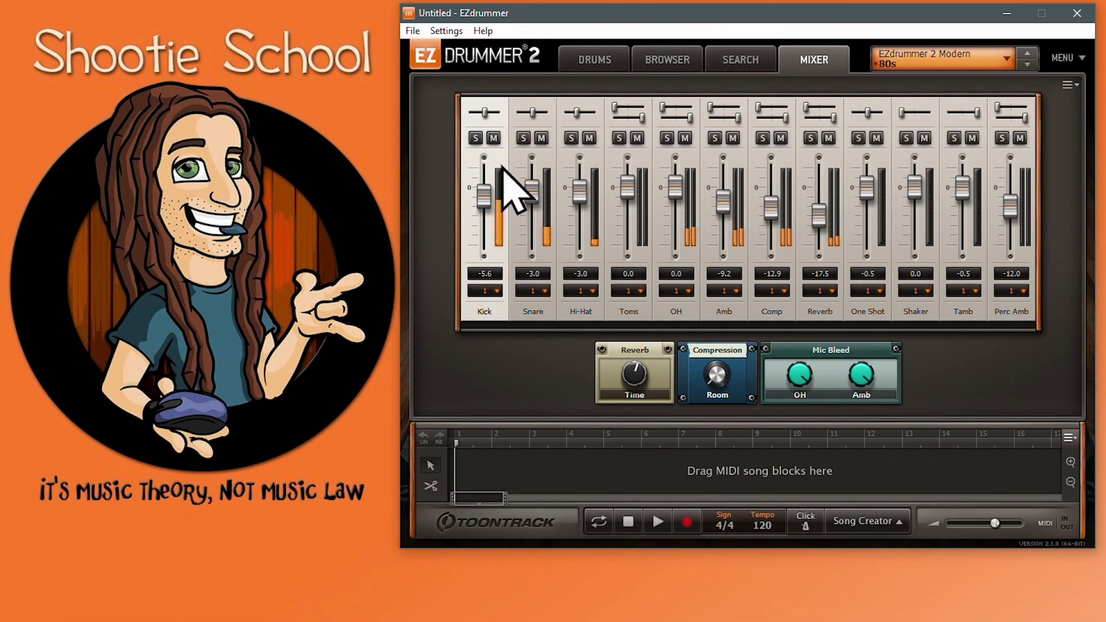
# Switch back to EZdrummer's mixer, solo and unsolo the Kick channel, and mute and unmute the Kick, Snare and Hi-Hat channels
pyautogui.click(476, 139)
pyautogui.click(476, 138)
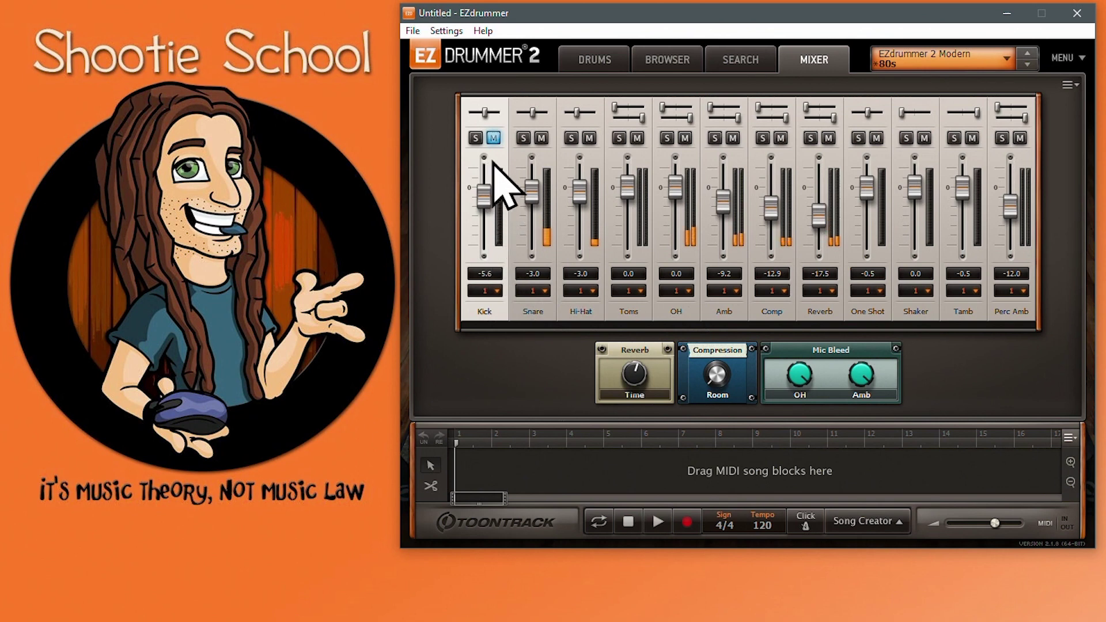
pyautogui.click(541, 138)
pyautogui.click(588, 137)
pyautogui.click(636, 137)
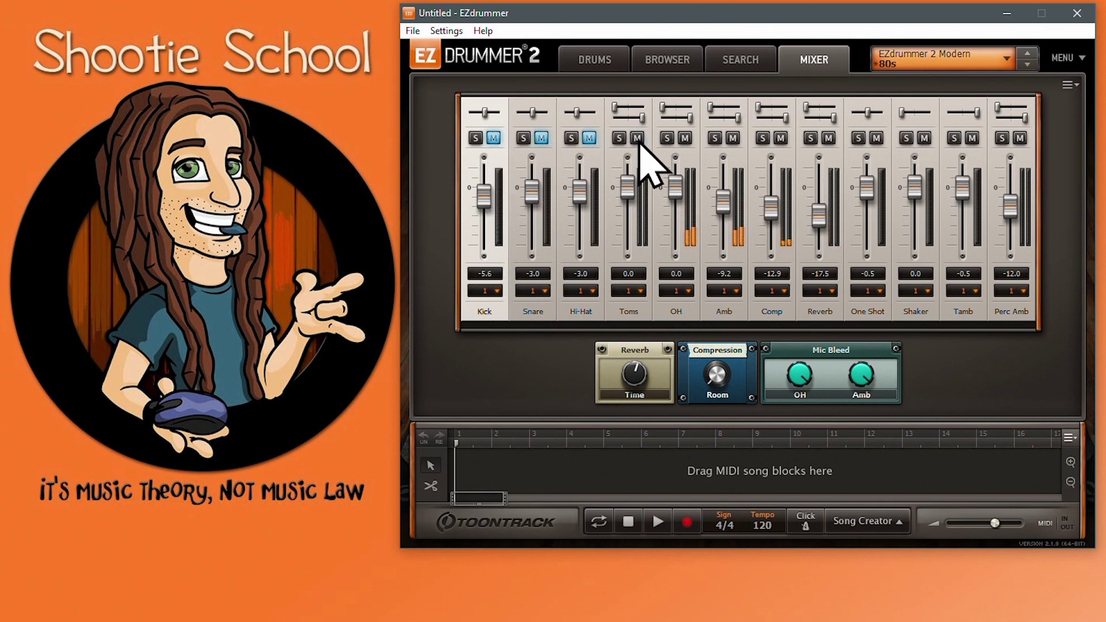
pyautogui.click(588, 138)
pyautogui.click(540, 137)
pyautogui.click(493, 138)
# Solo the Kick, Snare and Hi-Hat channels together, and clear all three solos
pyautogui.click(475, 137)
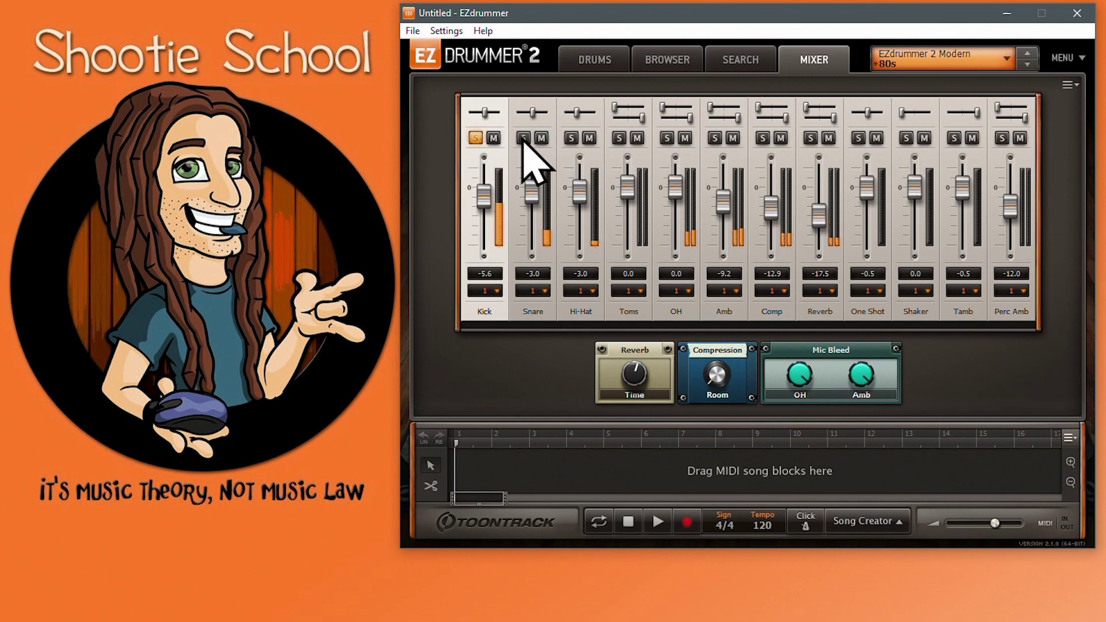
pyautogui.click(523, 137)
pyautogui.click(571, 137)
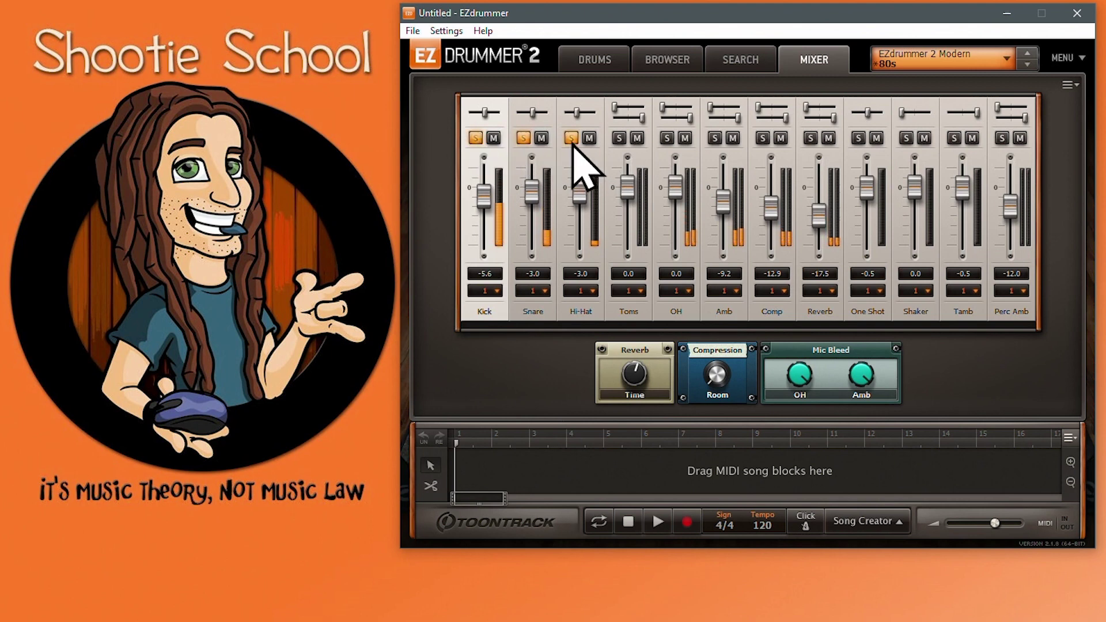
pyautogui.click(571, 138)
pyautogui.click(523, 138)
pyautogui.click(475, 138)
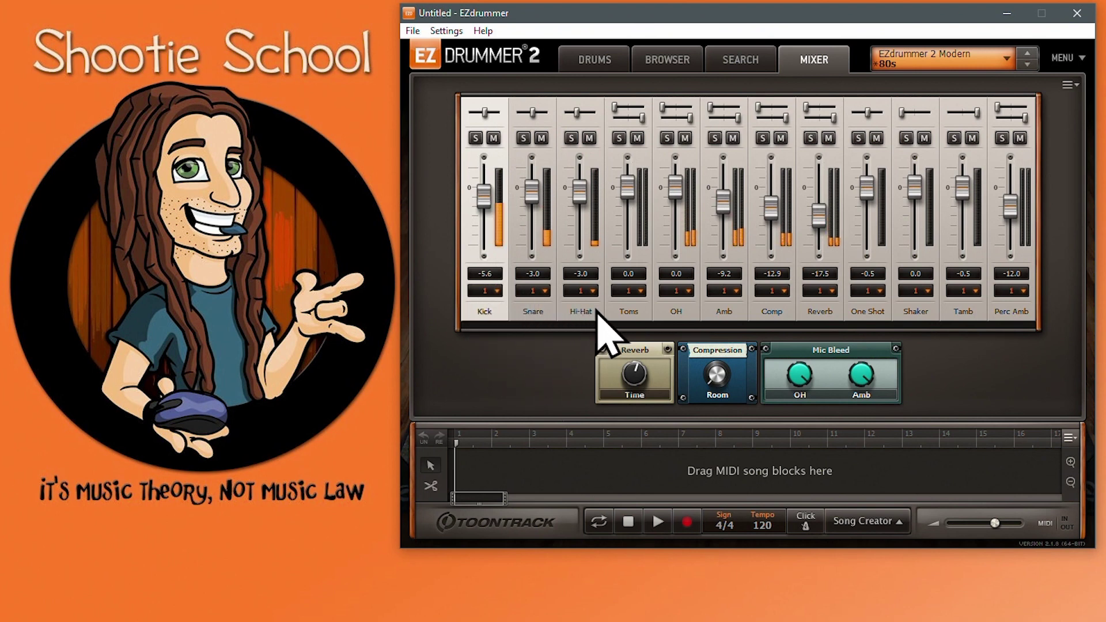
# Examine the Toms, OH, Amb, Comp, Reverb and Perc Amb mixer channels, and check the percussion instruments on the drum kit
pyautogui.click(630, 317)
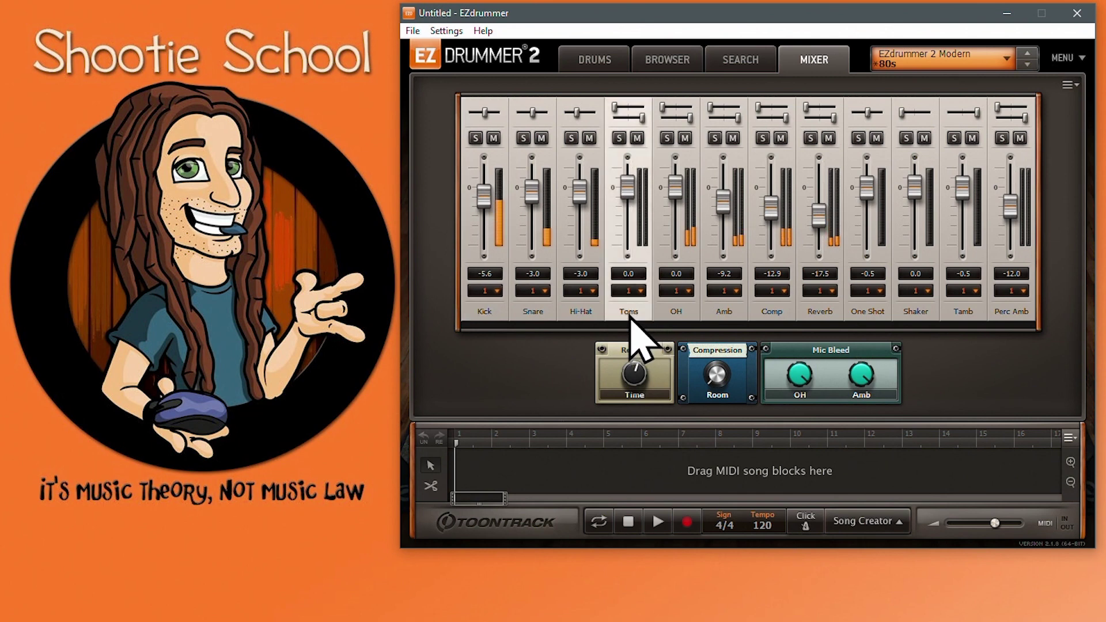
pyautogui.click(678, 315)
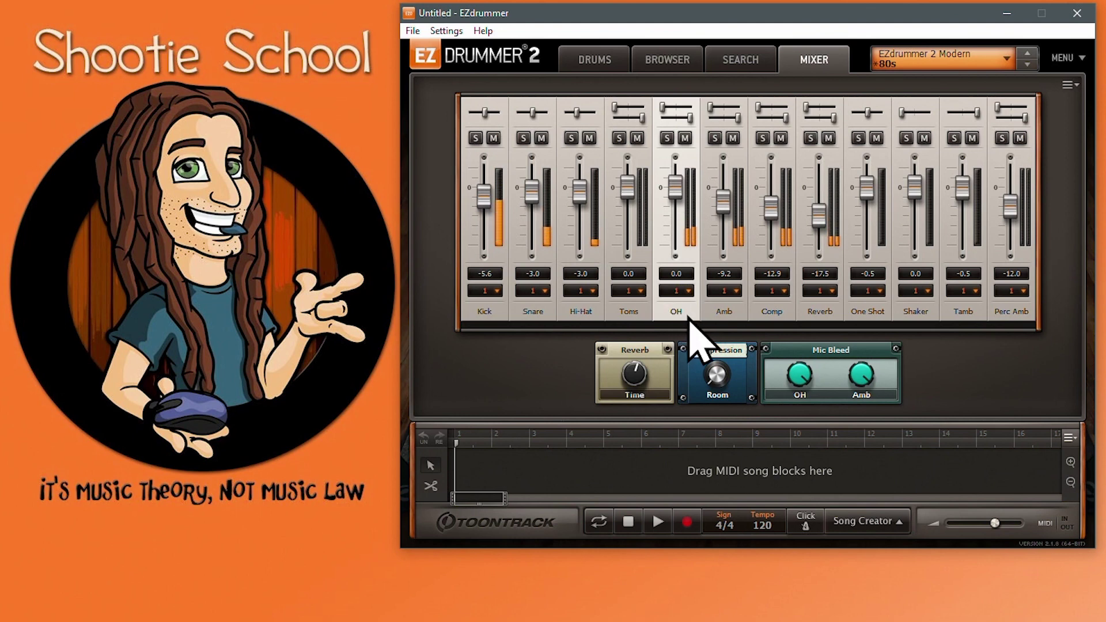
pyautogui.click(731, 317)
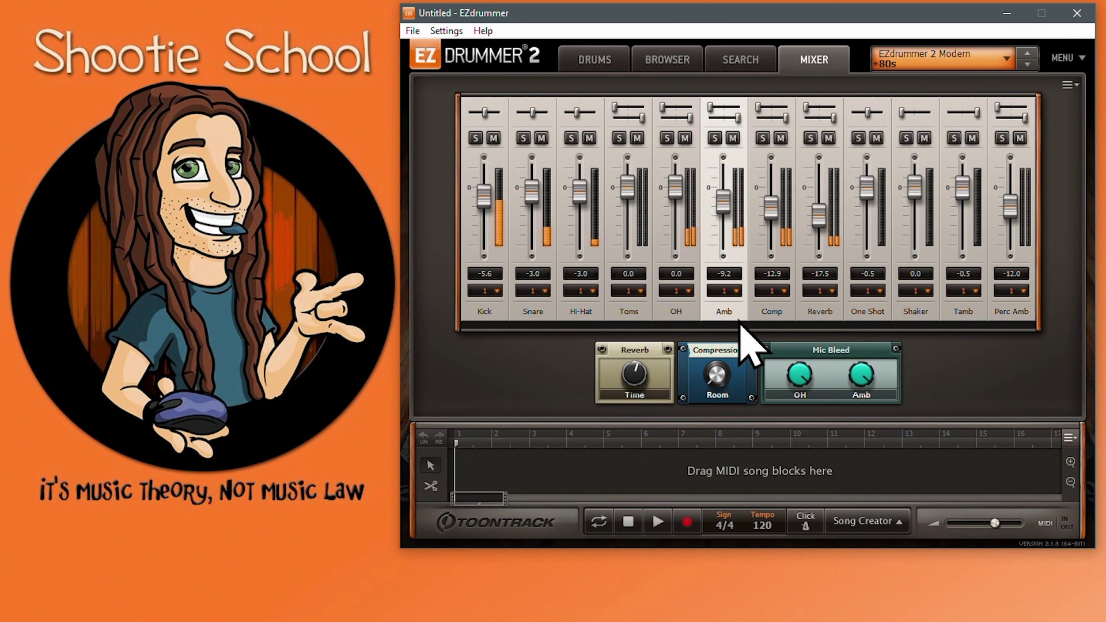
pyautogui.click(764, 319)
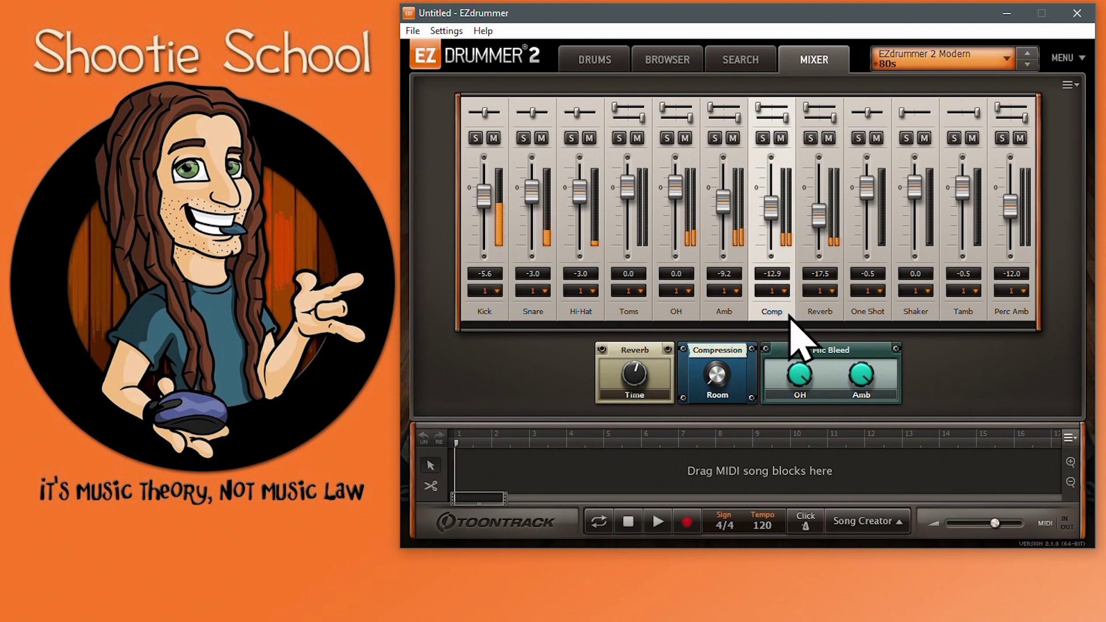
pyautogui.click(817, 318)
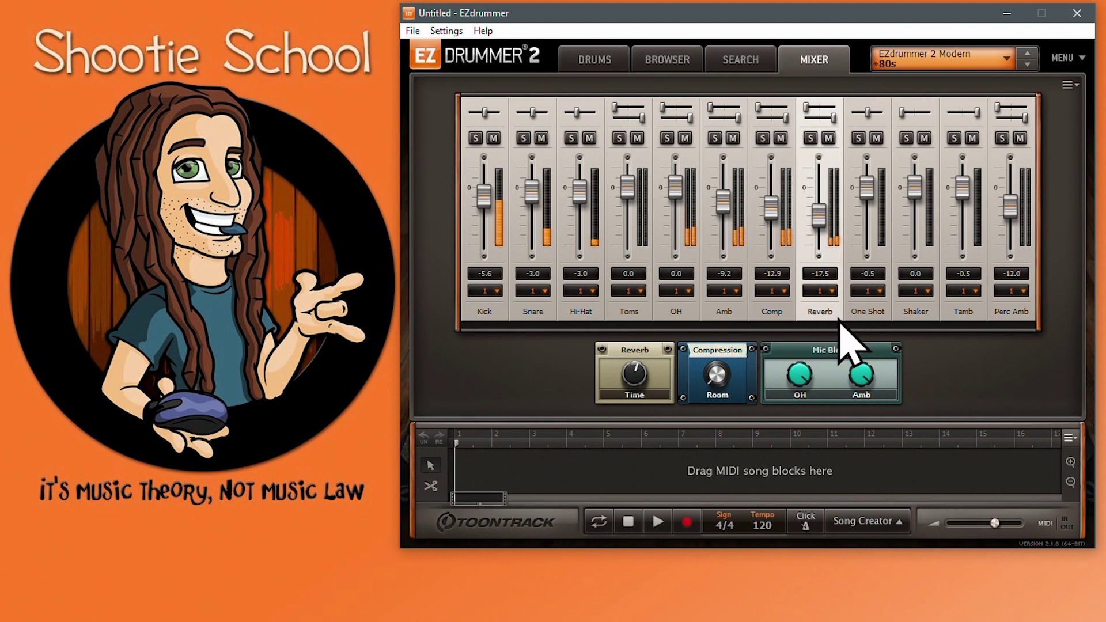
pyautogui.click(1009, 317)
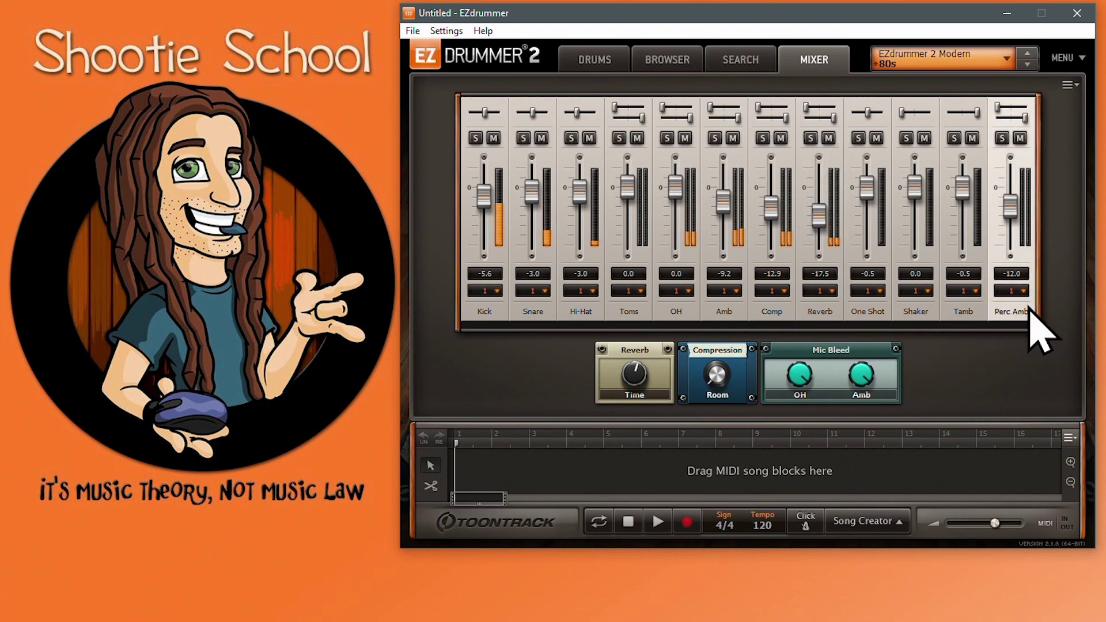
pyautogui.click(587, 61)
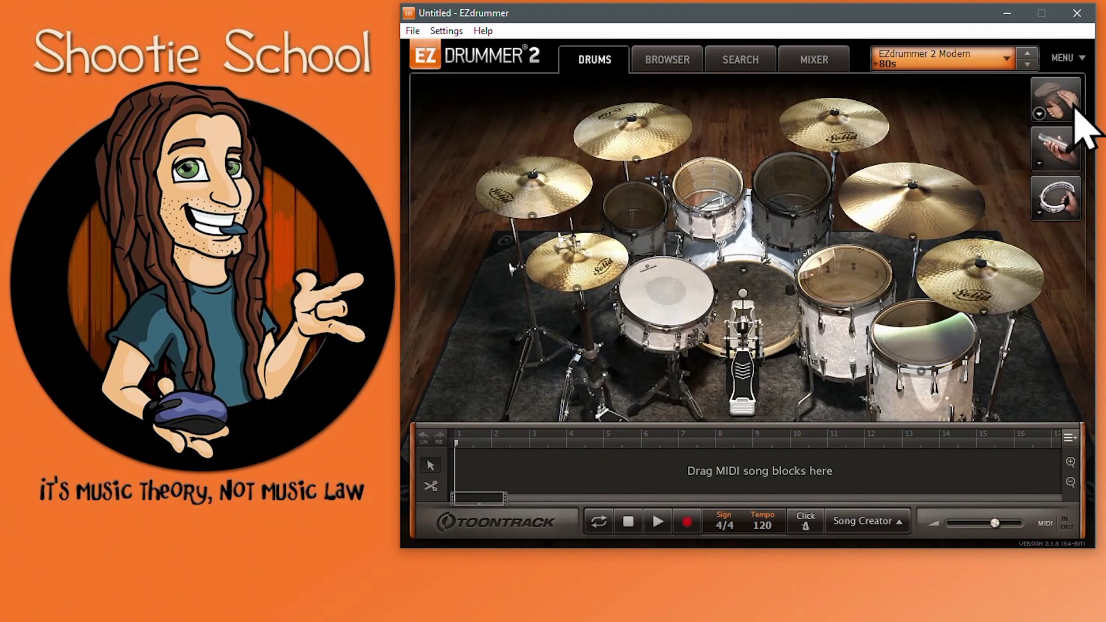
pyautogui.click(816, 62)
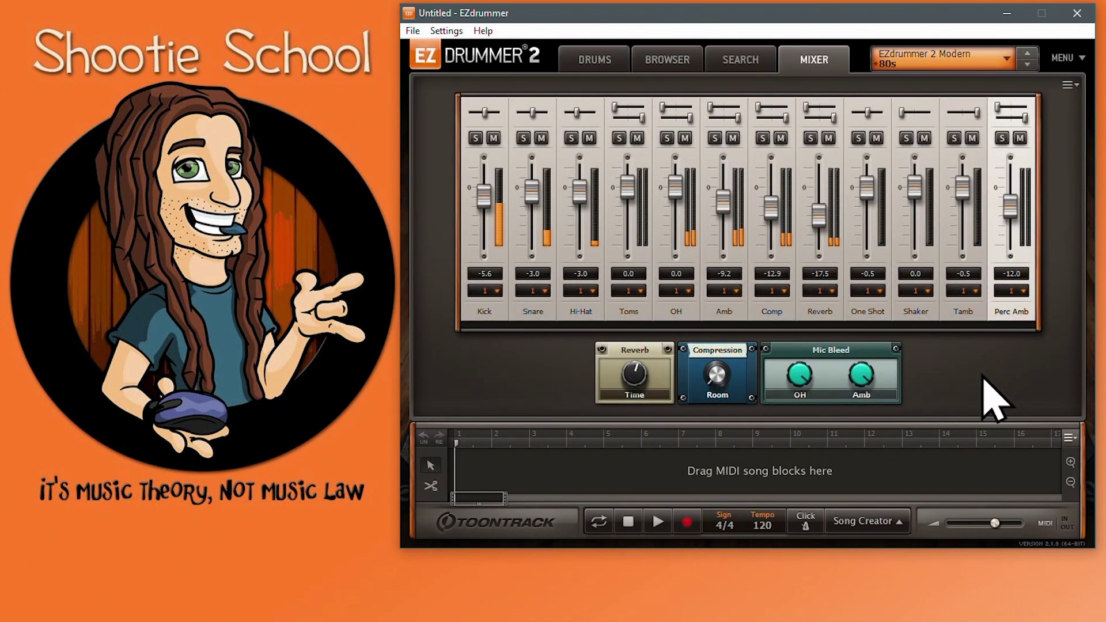
# Compare the mixer effects of the Claustrophobic Broken and Original Mix presets with those of the EZdrummer 2 Modern Pop and Tight presets
pyautogui.click(1009, 56)
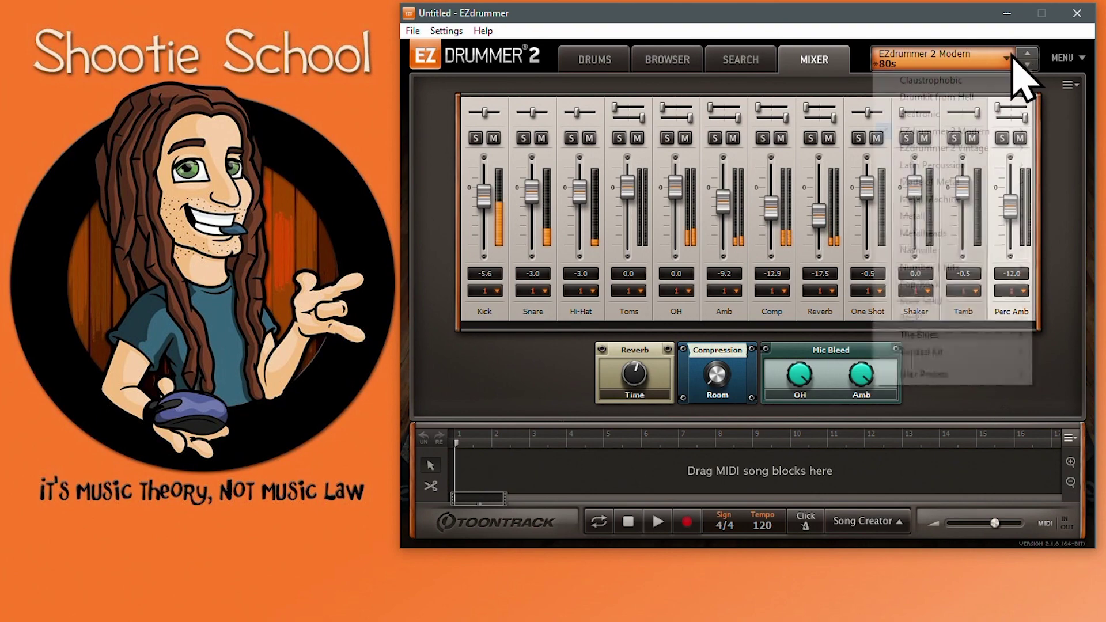
pyautogui.moveTo(979, 131)
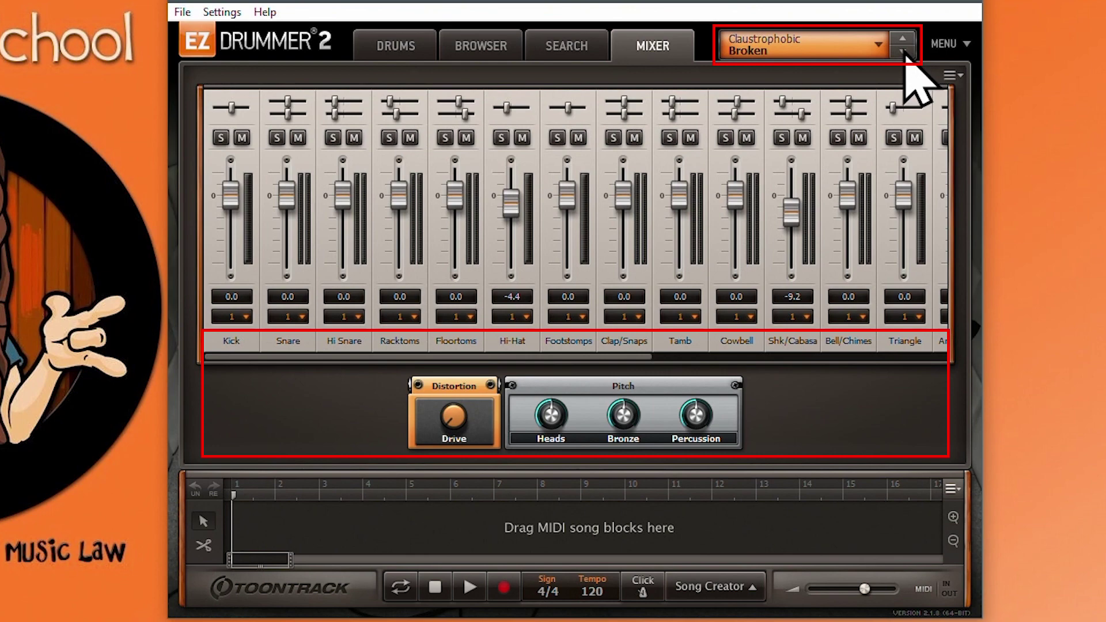
pyautogui.click(903, 52)
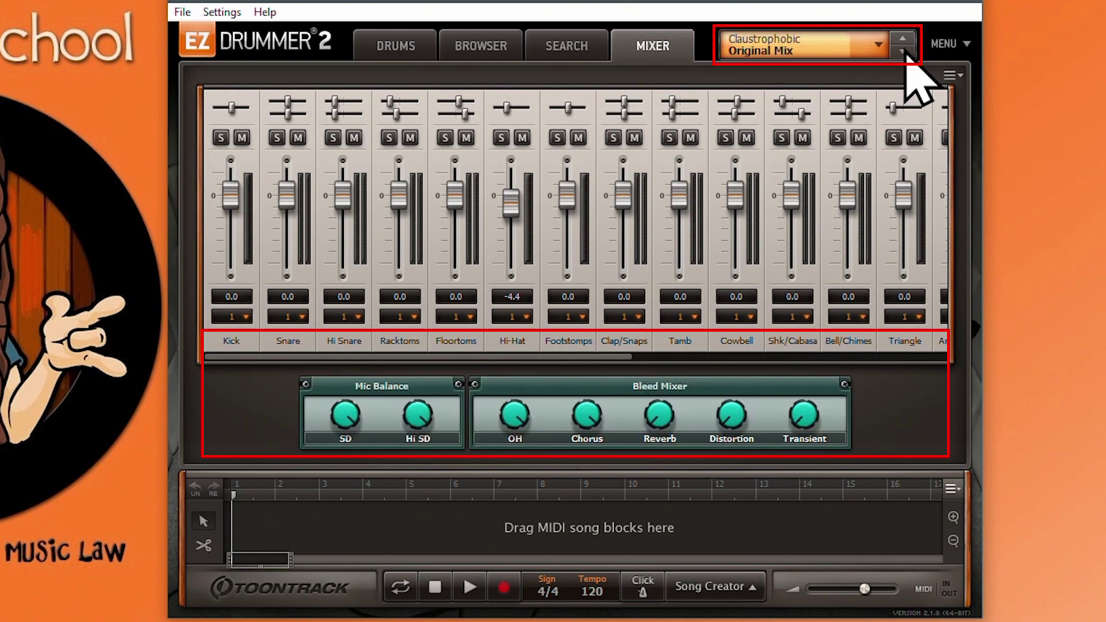
pyautogui.click(902, 52)
pyautogui.click(903, 52)
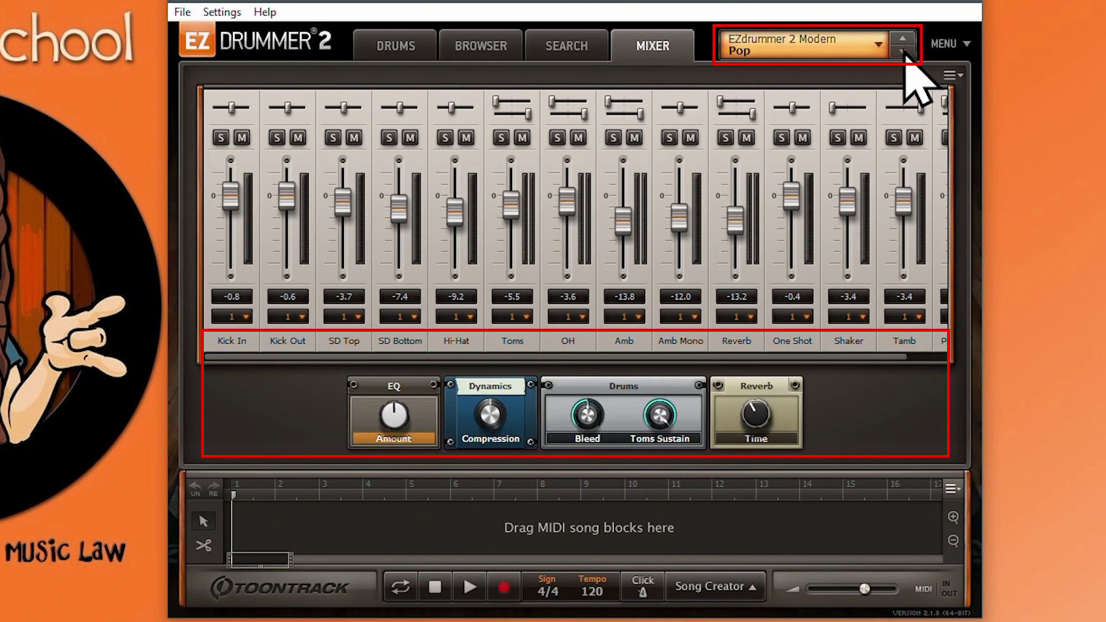
pyautogui.click(902, 52)
pyautogui.click(902, 52)
pyautogui.click(902, 52)
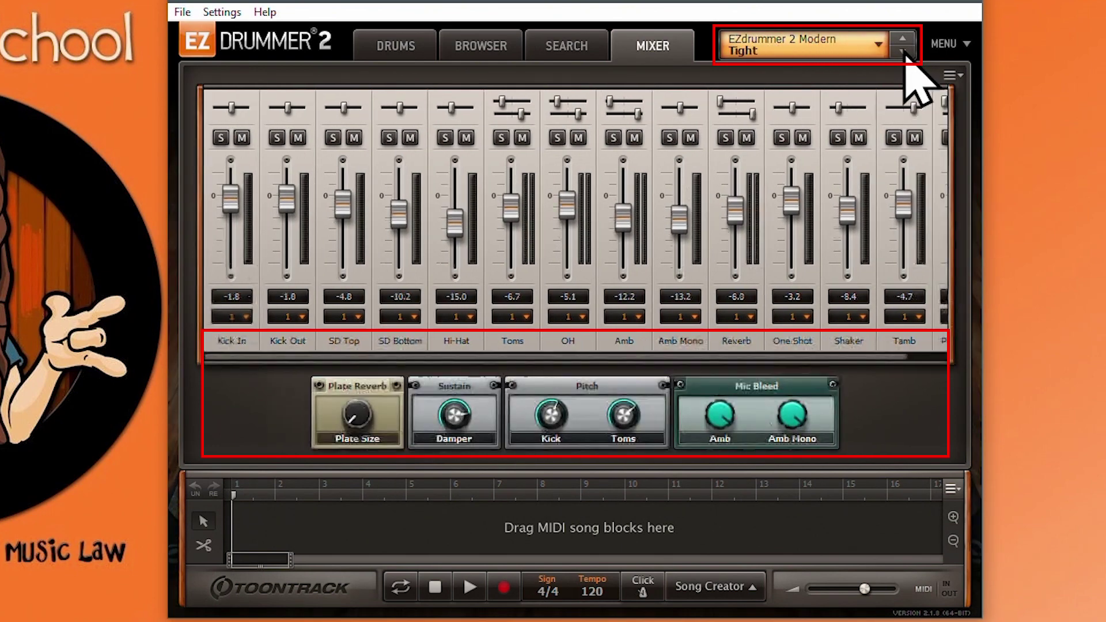
# Step through the Metalheads, Number 1 Hits, Pop/Rock and Rock Solid presets to compare their mixer effects, stopping at Twisted Kit's Basic preset
pyautogui.click(903, 52)
pyautogui.click(903, 52)
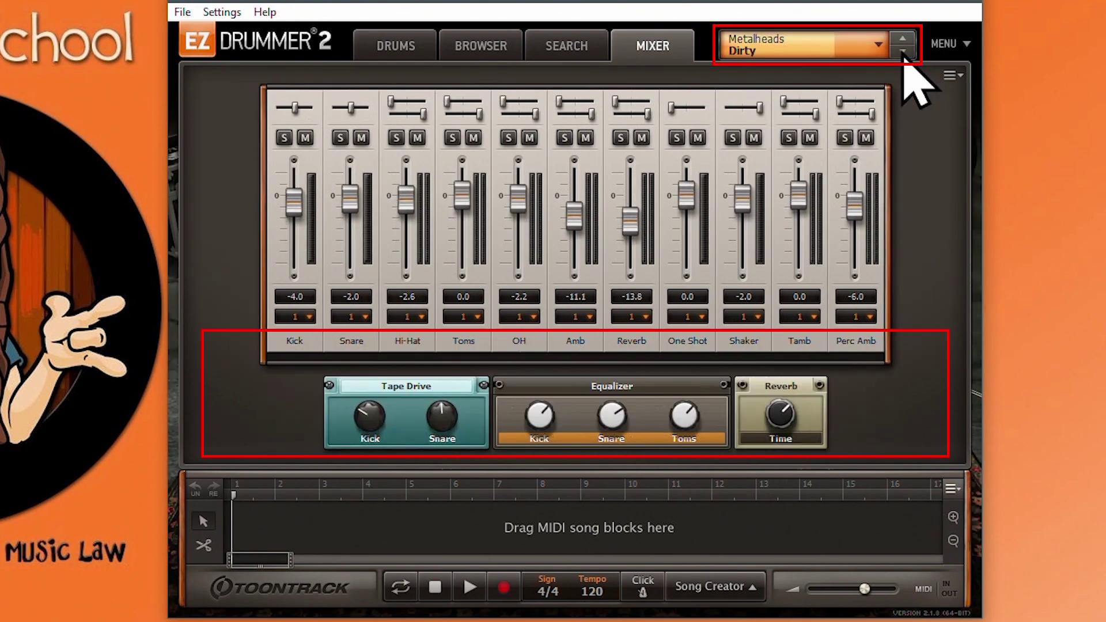
pyautogui.click(902, 52)
pyautogui.click(902, 52)
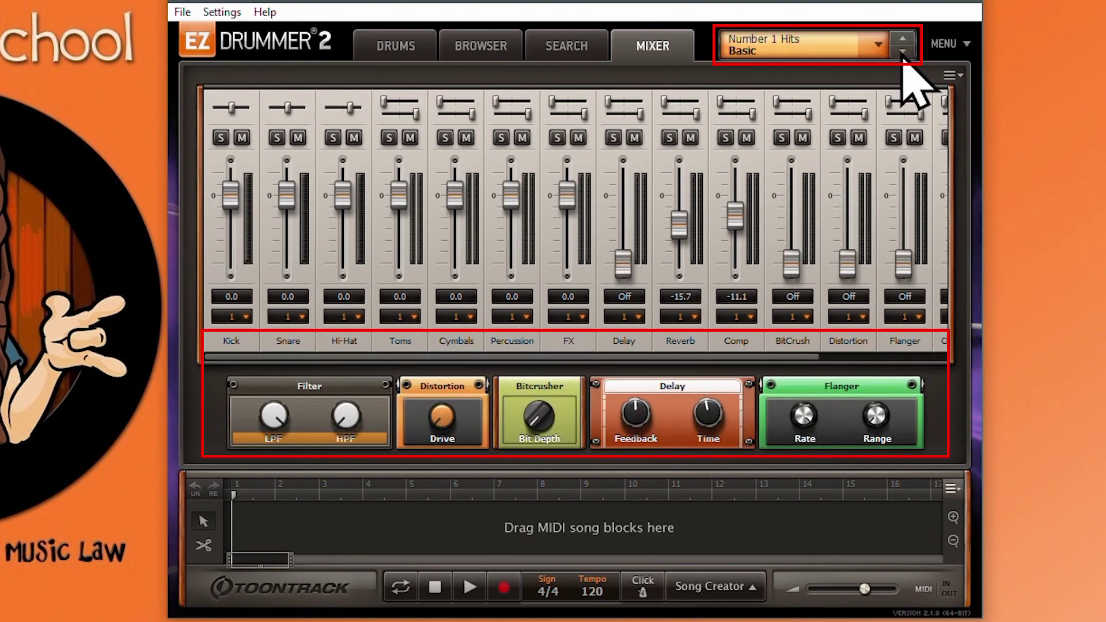
pyautogui.click(902, 52)
pyautogui.click(902, 52)
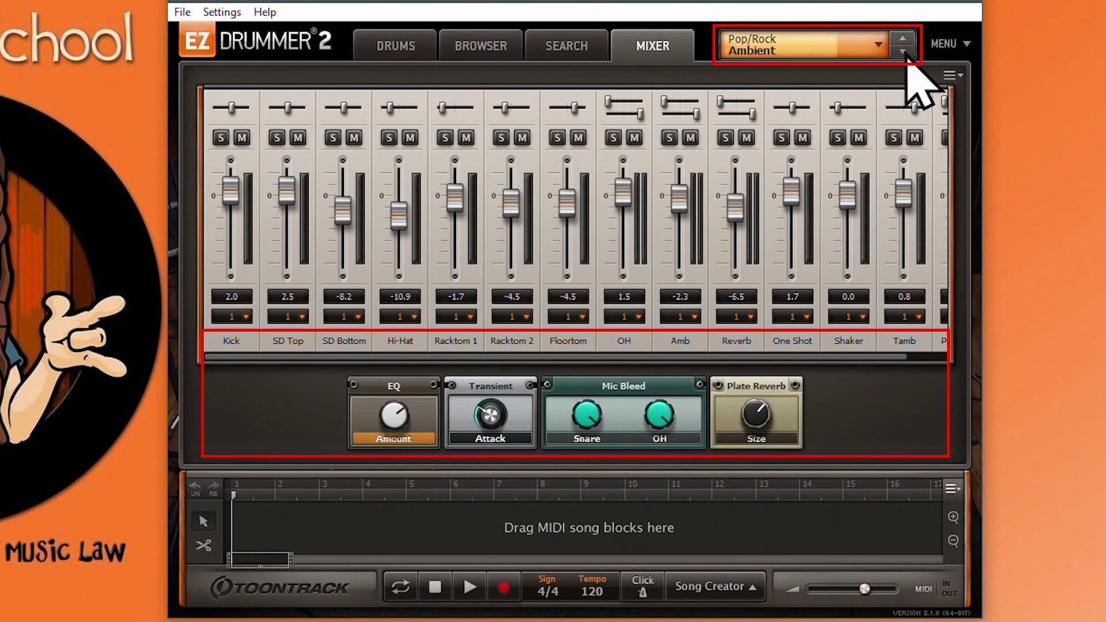
pyautogui.click(904, 51)
pyautogui.click(904, 52)
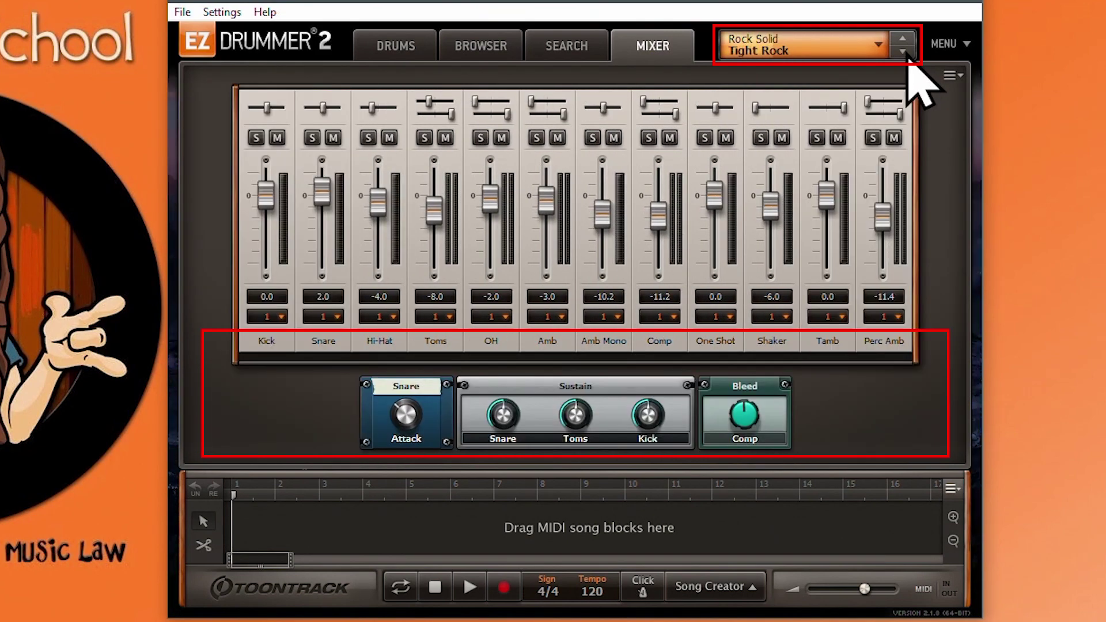
pyautogui.click(902, 52)
pyautogui.click(903, 52)
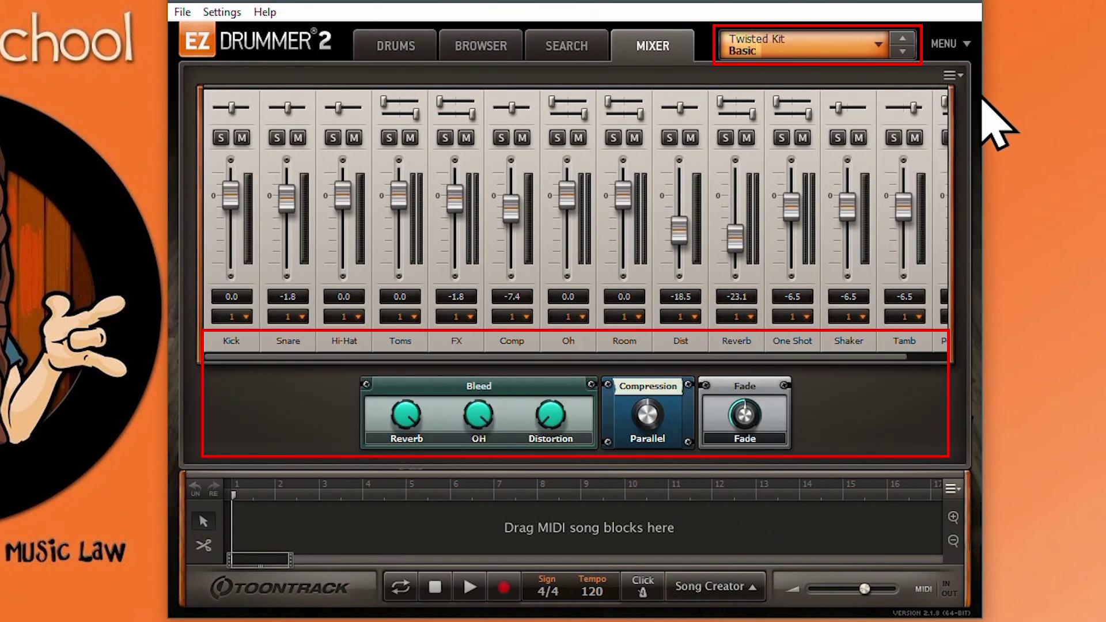
# Advance from Twisted Kit's Basic preset to the next preset
pyautogui.click(903, 52)
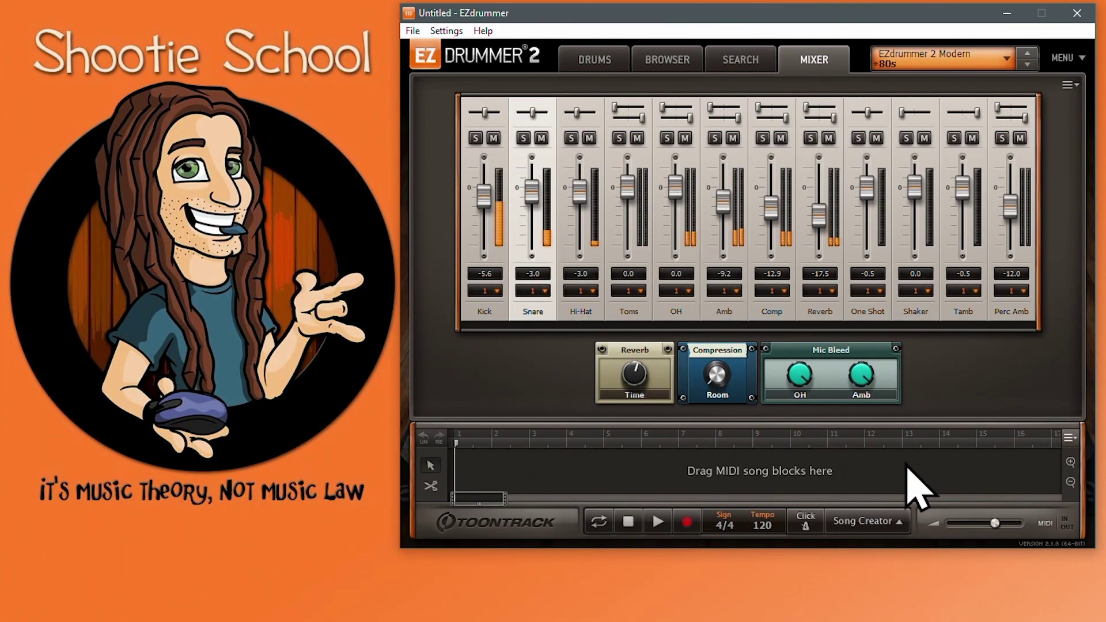
# Select all channels of the EZdrummer 2 Modern 80s preset and lower their levels together, bringing Amb to -13.2
pyautogui.moveTo(1003, 523)
pyautogui.mouseDown()
pyautogui.moveTo(968, 525)
pyautogui.moveTo(996, 526)
pyautogui.mouseUp()
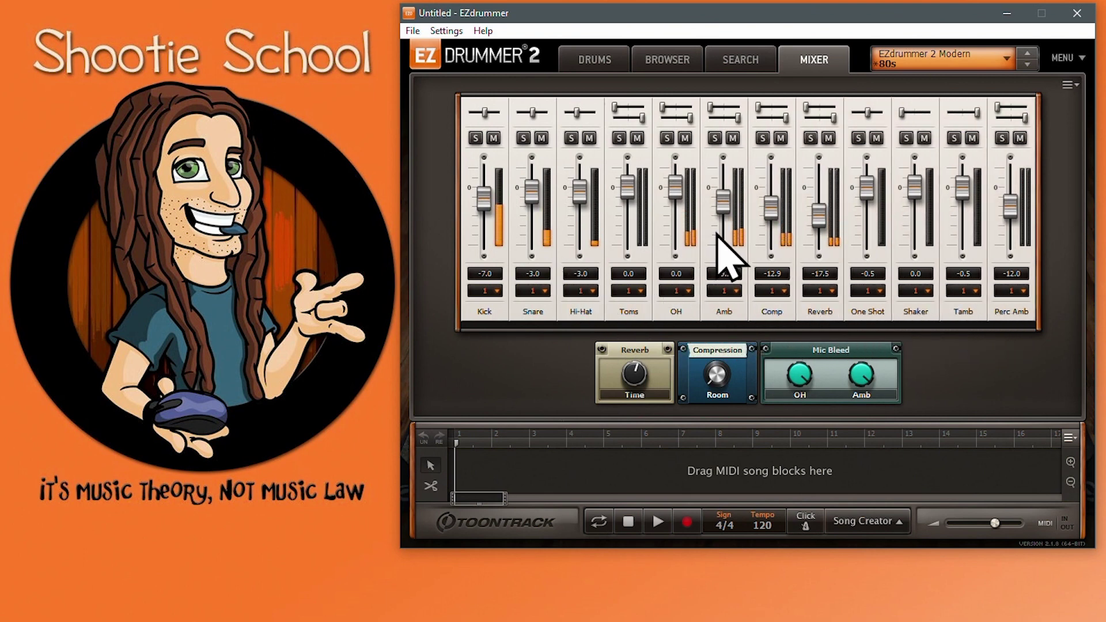
pyautogui.moveTo(727, 212)
pyautogui.mouseDown()
pyautogui.moveTo(724, 233)
pyautogui.moveTo(718, 209)
pyautogui.mouseUp()
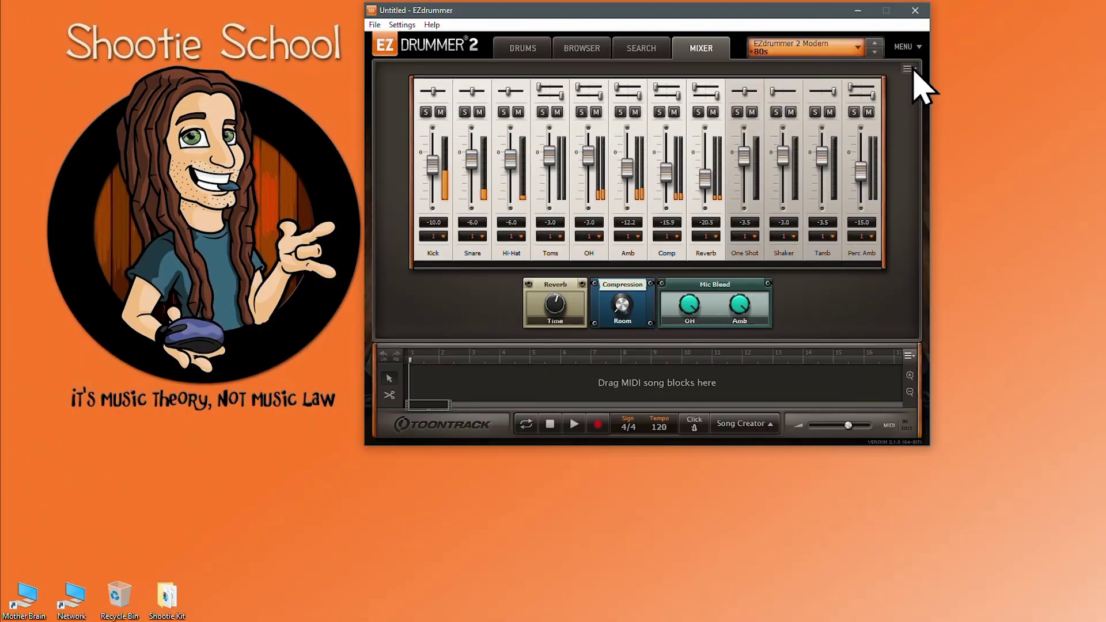
pyautogui.click(1069, 84)
pyautogui.click(944, 117)
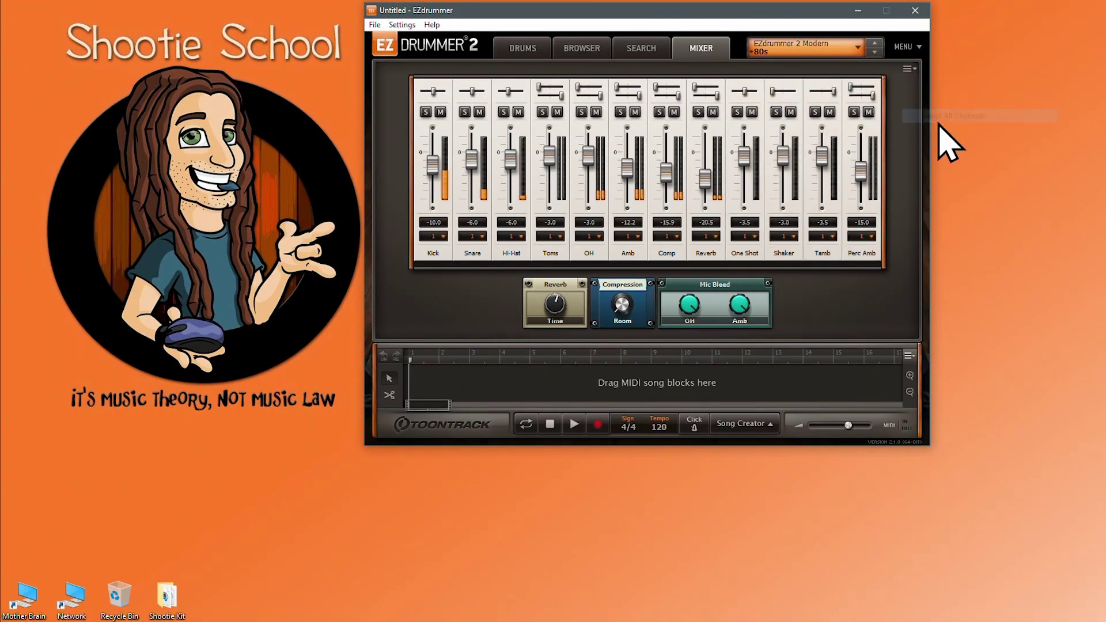
pyautogui.moveTo(723, 197); pyautogui.dragTo(723, 217)
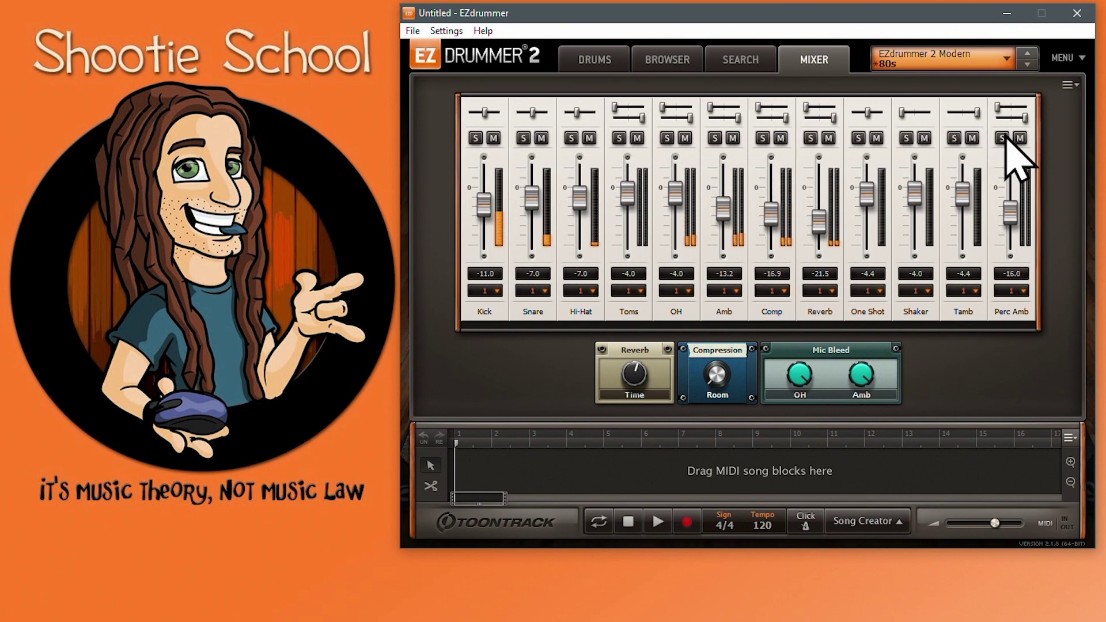
# Push individual faders to extremes, raising Hi-Hat and Kick to 12.0 and pulling Toms and Snare down to Off
pyautogui.click(1004, 173)
pyautogui.moveTo(579, 199); pyautogui.dragTo(617, 253)
pyautogui.rightClick(628, 205)
pyautogui.click(639, 160)
pyautogui.moveTo(577, 207); pyautogui.dragTo(567, 151)
pyautogui.moveTo(533, 209); pyautogui.dragTo(521, 254)
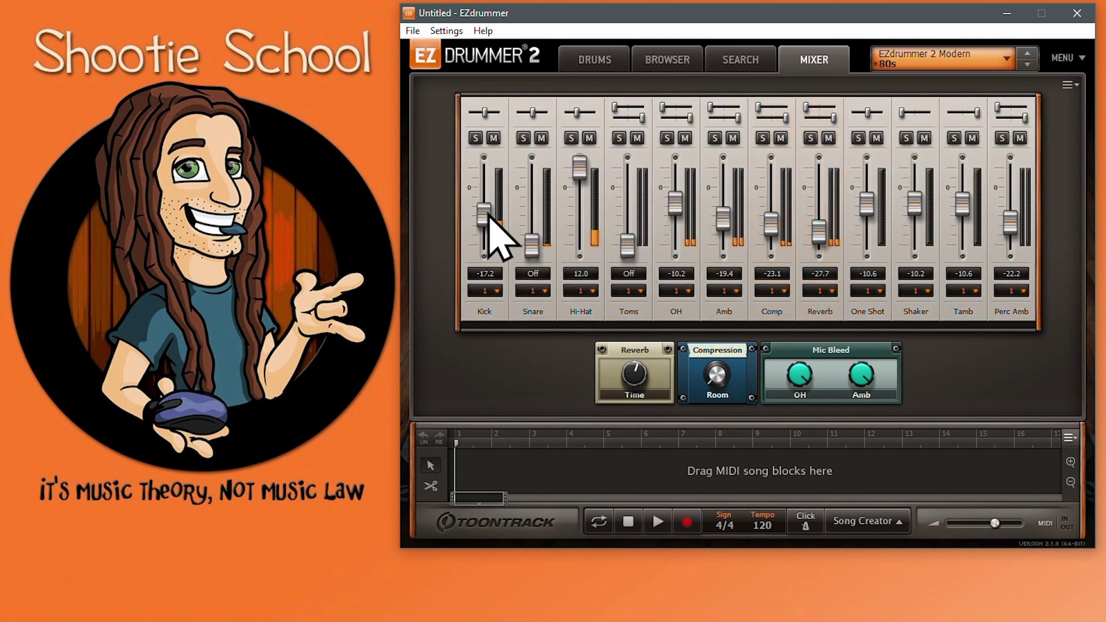
pyautogui.moveTo(483, 216); pyautogui.dragTo(484, 167)
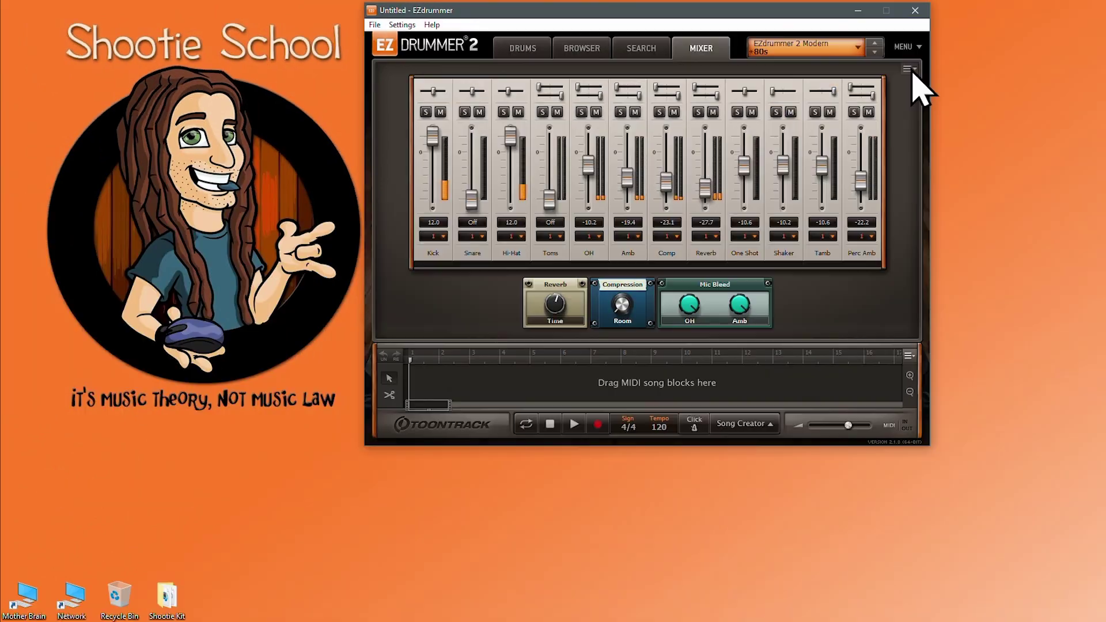
# Reset the mixer to the 80s preset's levels, and check the output routing options of the OH channel without changing them
pyautogui.click(1069, 85)
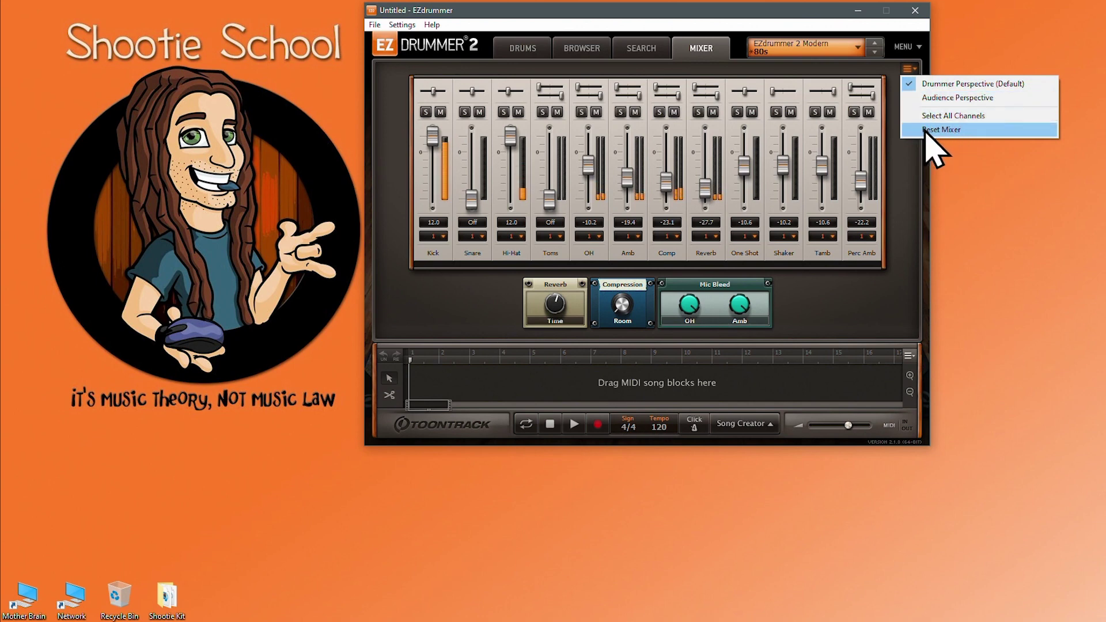
pyautogui.click(957, 130)
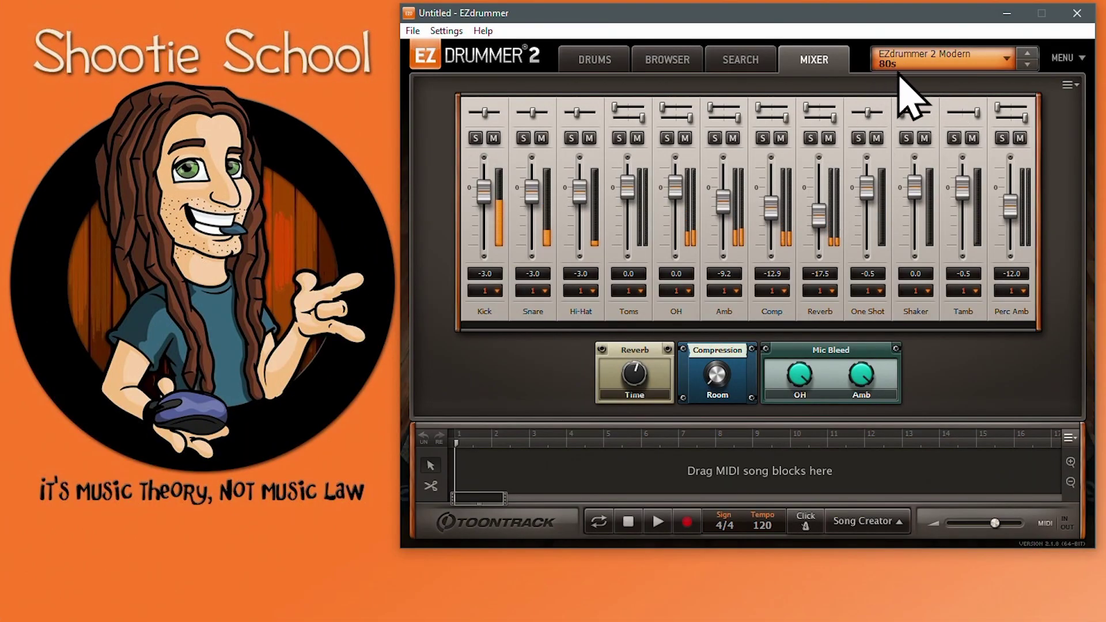
pyautogui.click(685, 291)
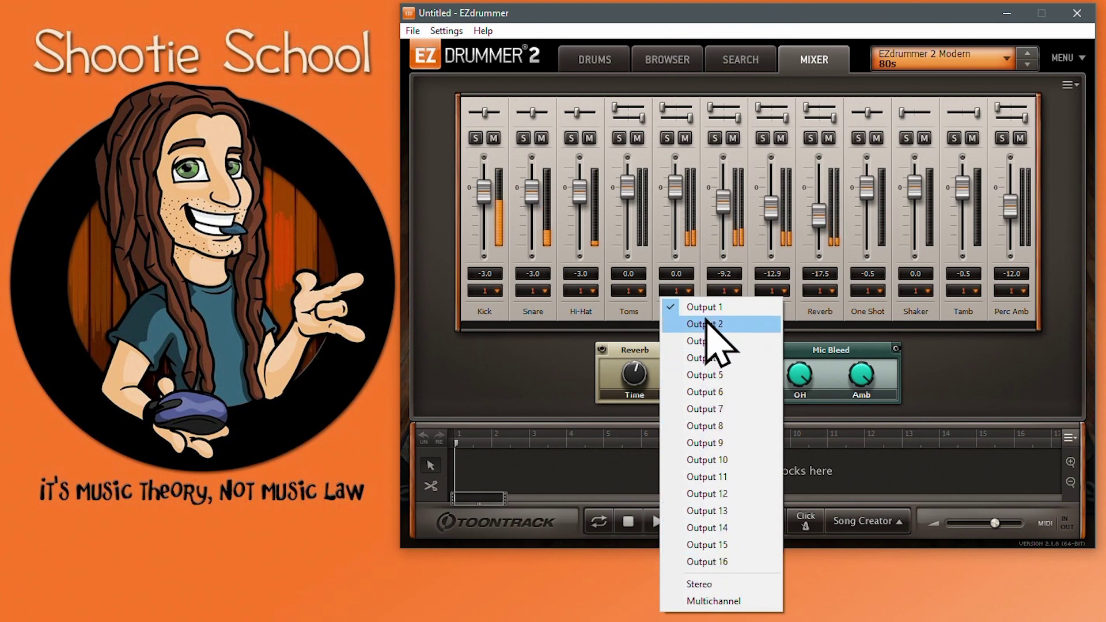
pyautogui.click(494, 371)
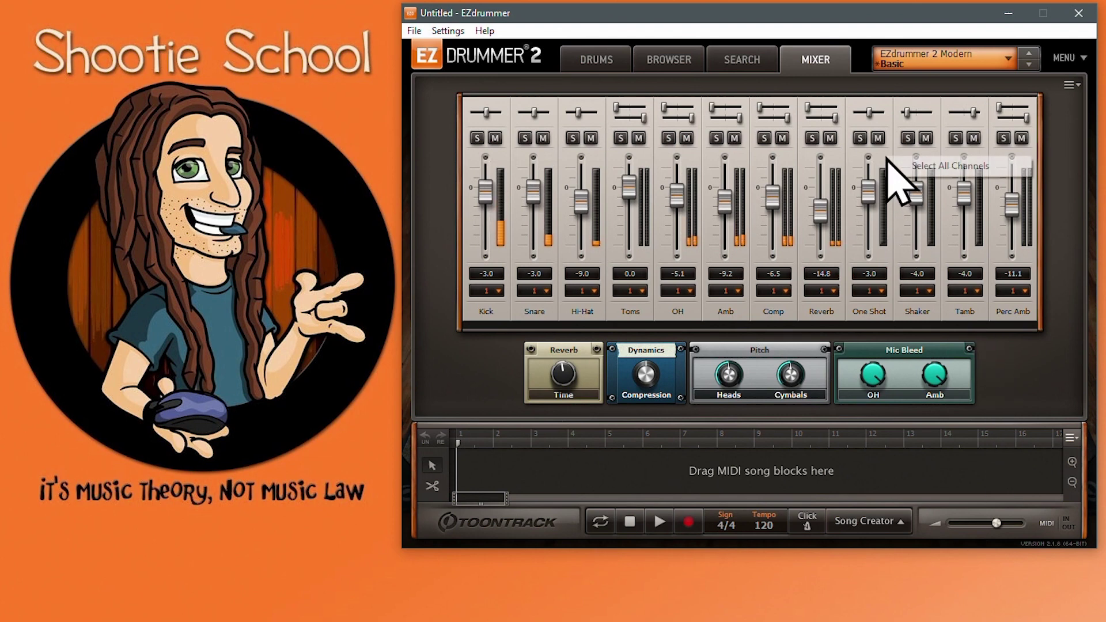
# Select all channels of the Basic preset and lower their levels together, bringing One Shot to -11.3
pyautogui.rightClick(904, 162)
pyautogui.rightClick(891, 317)
pyautogui.click(892, 320)
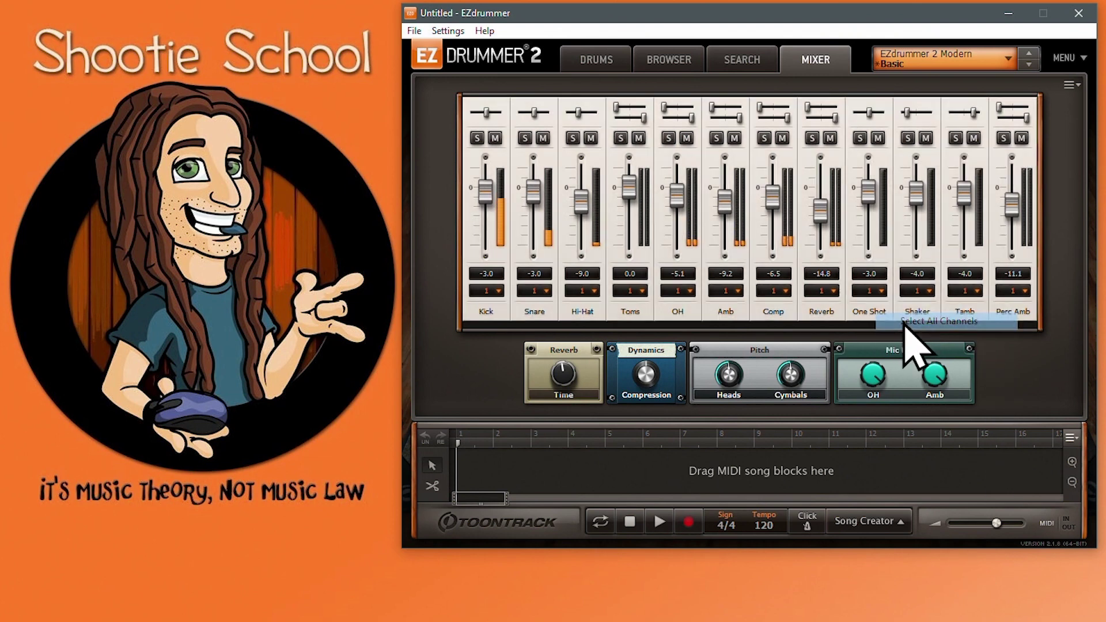
pyautogui.moveTo(868, 200)
pyautogui.mouseDown()
pyautogui.moveTo(869, 217)
pyautogui.moveTo(869, 208)
pyautogui.mouseUp()
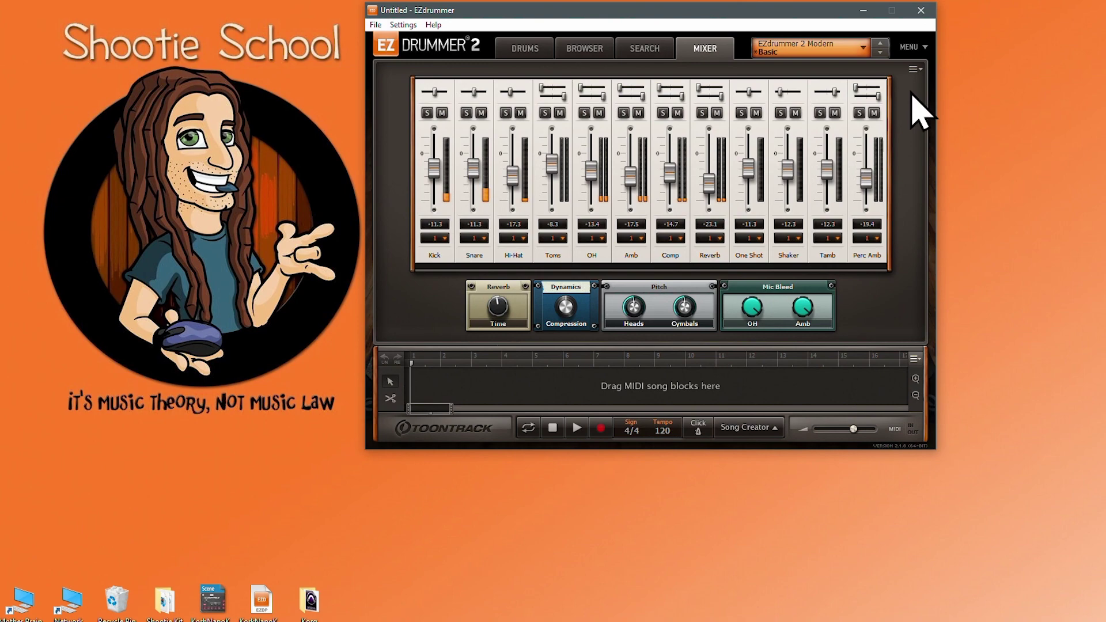
# Switch the mixer to Audience Perspective, and toggle solo for all selected channels from the OH channel
pyautogui.click(915, 69)
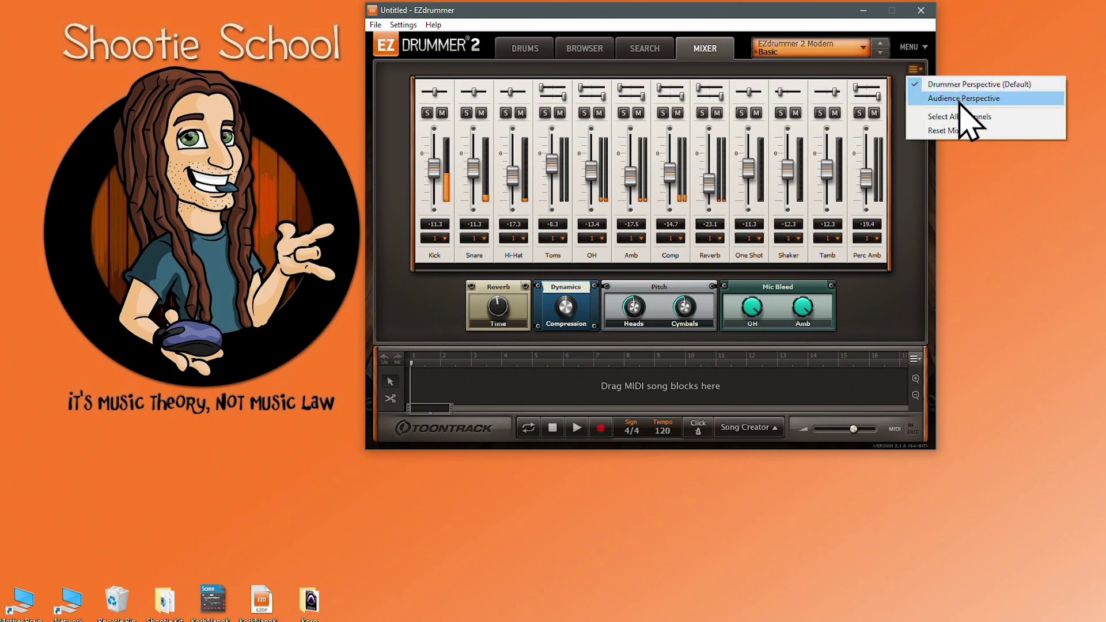
pyautogui.click(943, 99)
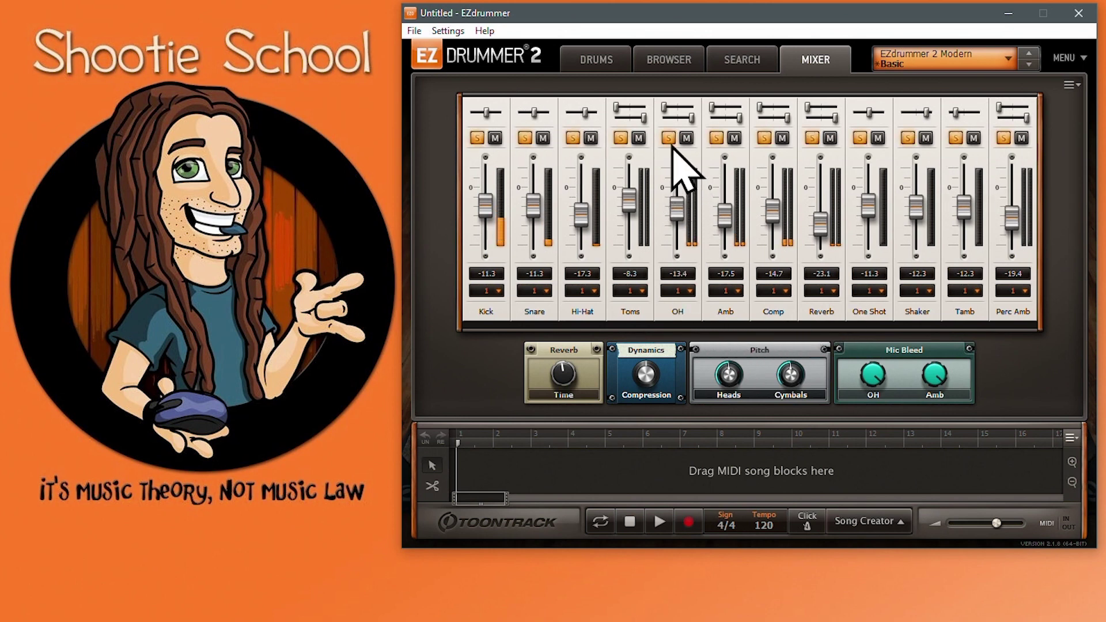
pyautogui.click(668, 138)
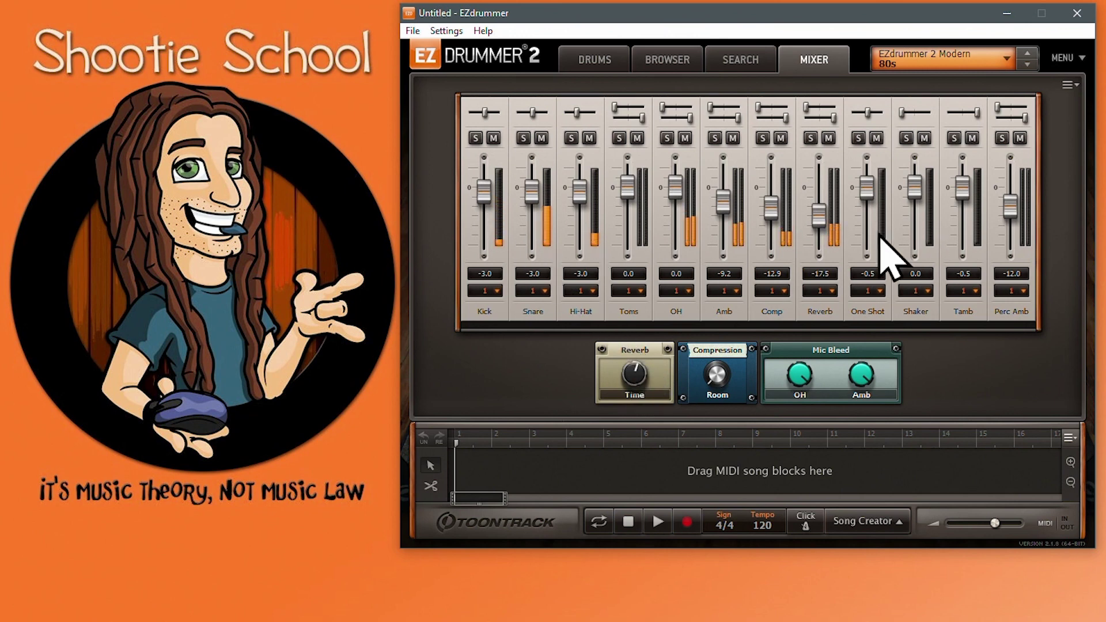
# Solo the Reverb channel at -8.0 and sweep the Reverb Time up to 95.1% and down to 13.5%
pyautogui.moveTo(633, 372)
pyautogui.mouseDown()
pyautogui.moveTo(627, 352)
pyautogui.moveTo(640, 377)
pyautogui.mouseUp()
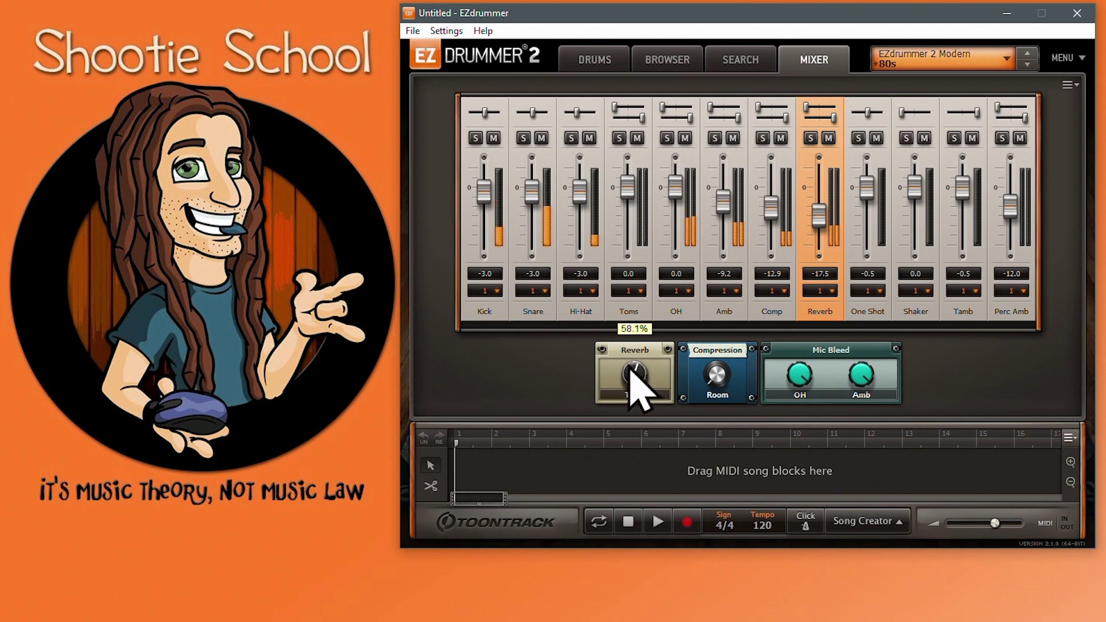
pyautogui.click(810, 138)
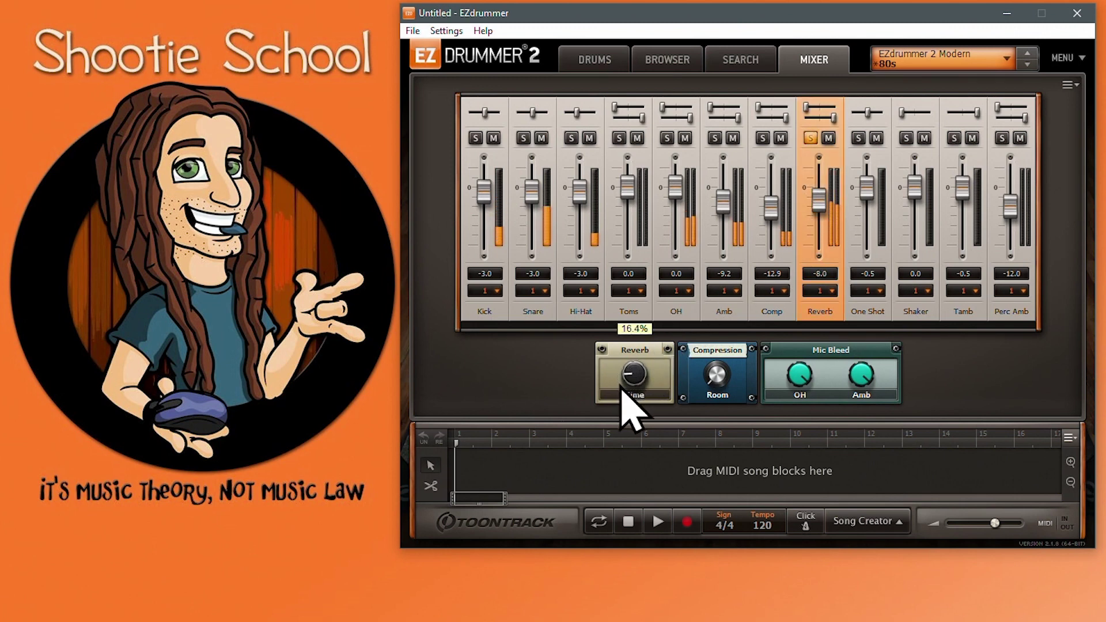
pyautogui.moveTo(634, 403); pyautogui.dragTo(636, 362)
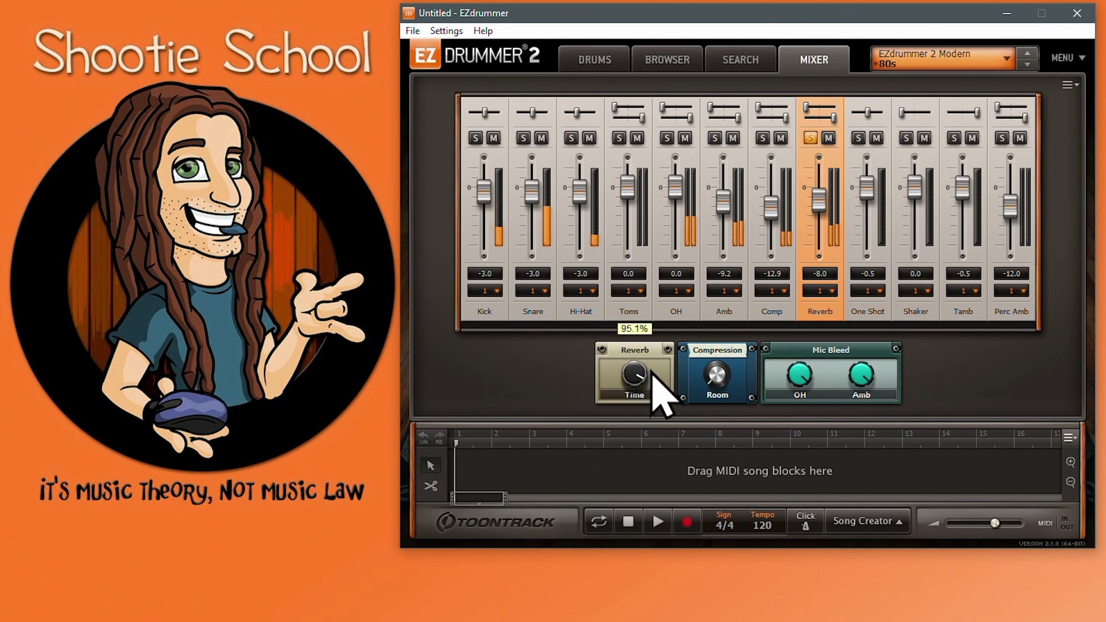
pyautogui.moveTo(654, 360); pyautogui.dragTo(612, 446)
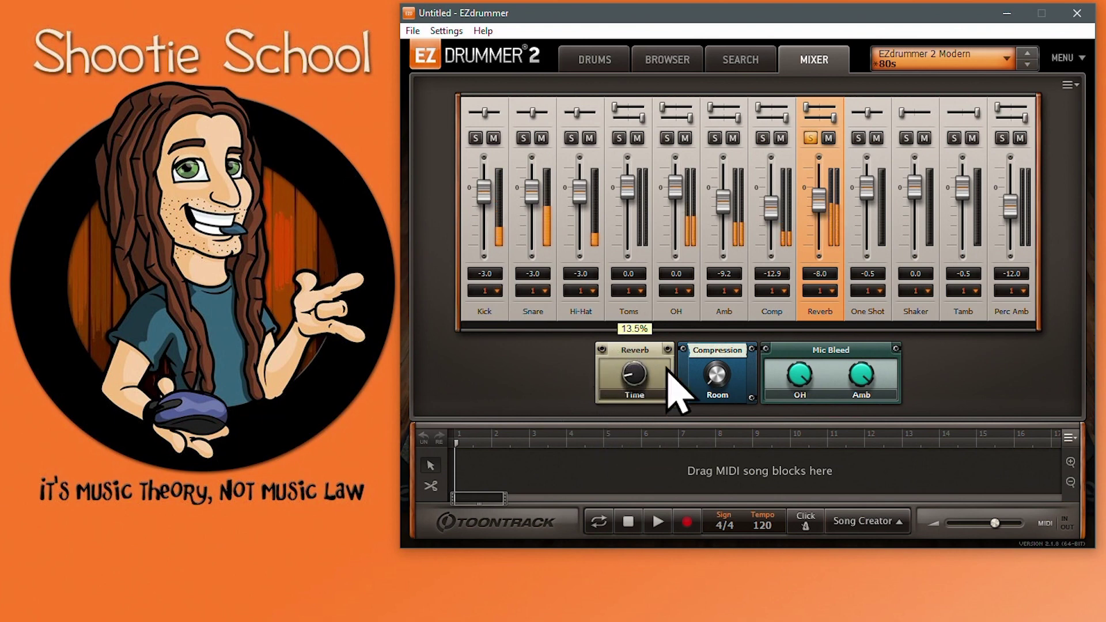
# Compare the Reverb channel at -20.8 and -0.4 without solo, then settle on -9.9 with the Reverb Time back up
pyautogui.moveTo(820, 228); pyautogui.dragTo(819, 231)
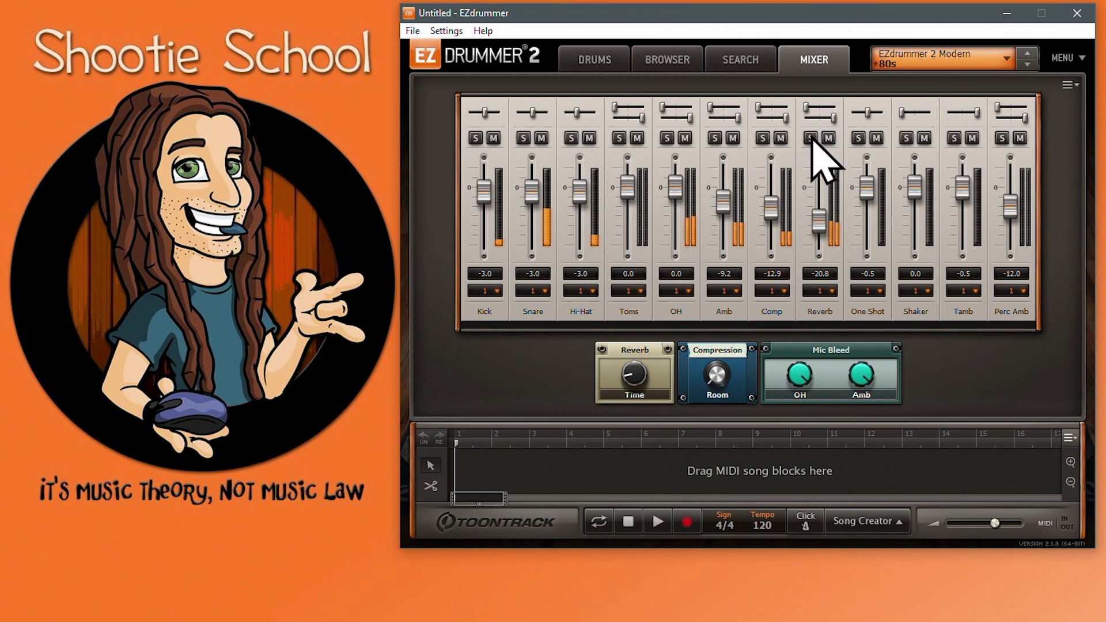
pyautogui.moveTo(819, 221); pyautogui.dragTo(823, 187)
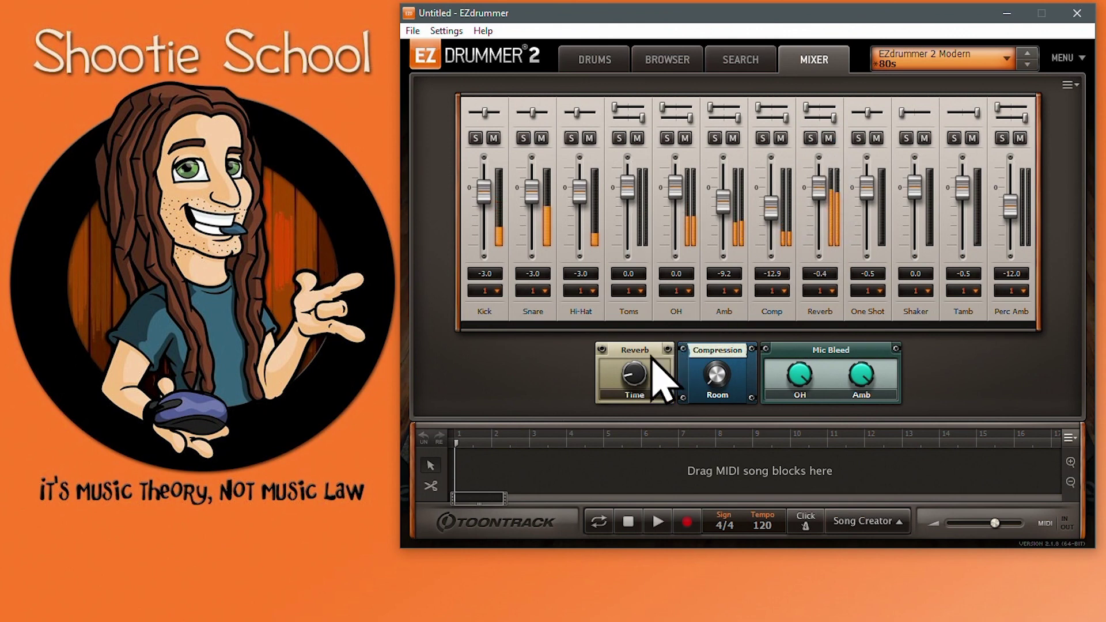
pyautogui.moveTo(639, 377); pyautogui.dragTo(823, 202)
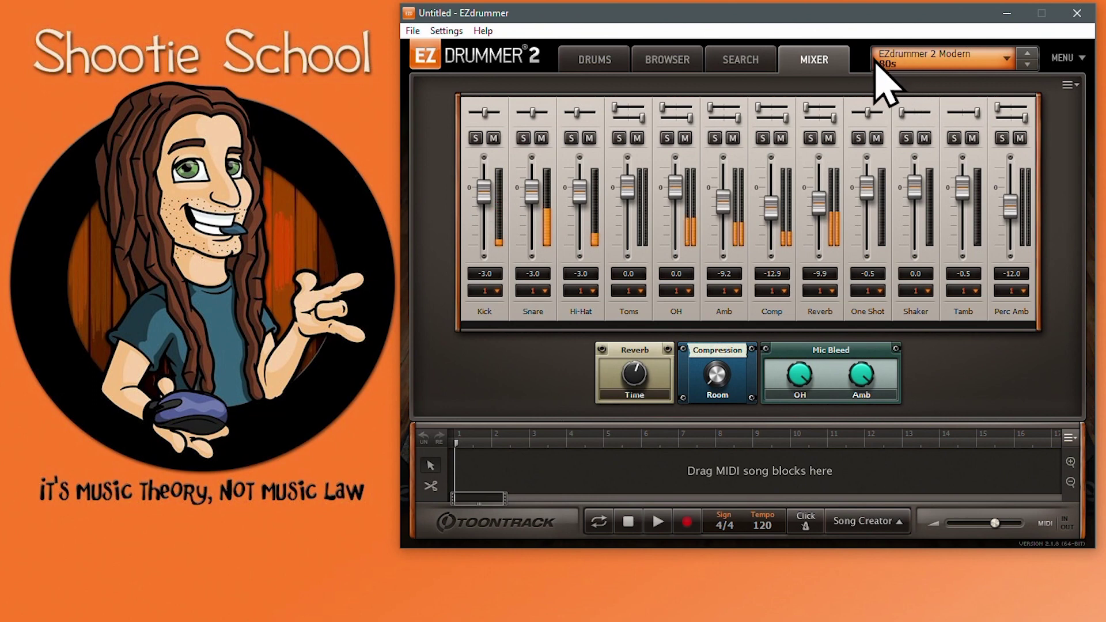
# Mute the Reverb channel and compare levels on the soloed Amb channel, leaving Amb at -5.1 with its solo cleared
pyautogui.click(828, 138)
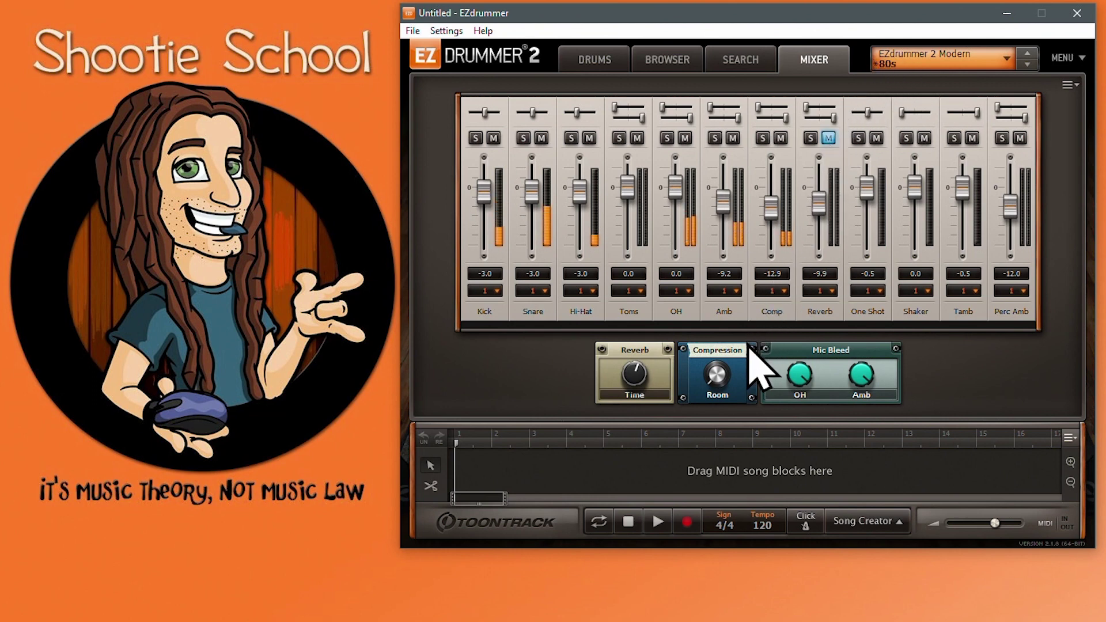
pyautogui.click(714, 137)
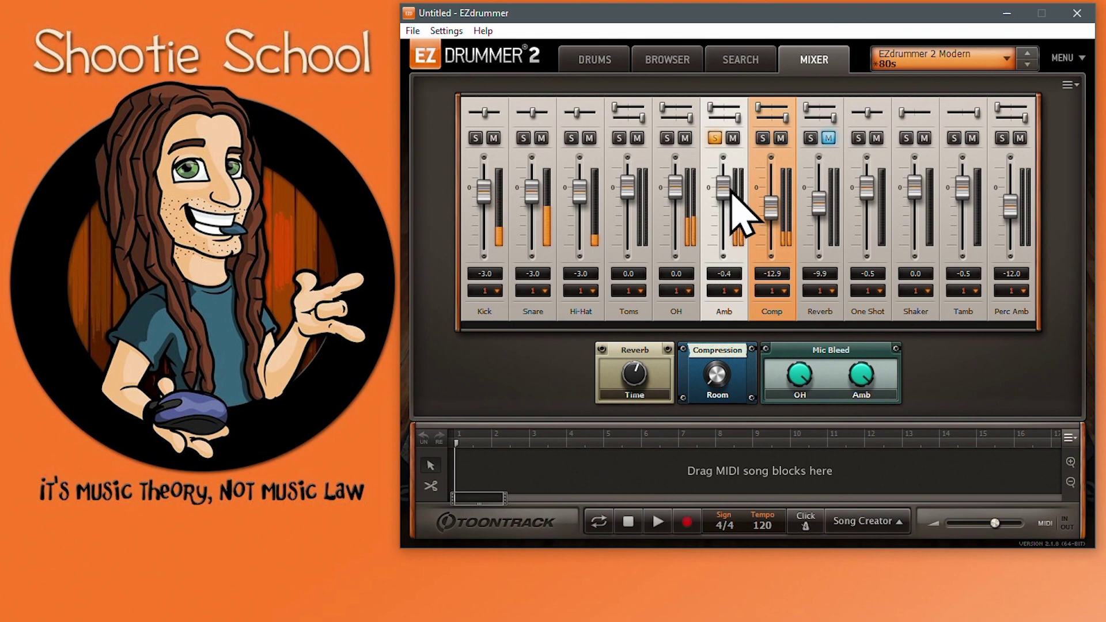
pyautogui.moveTo(727, 196); pyautogui.dragTo(729, 225)
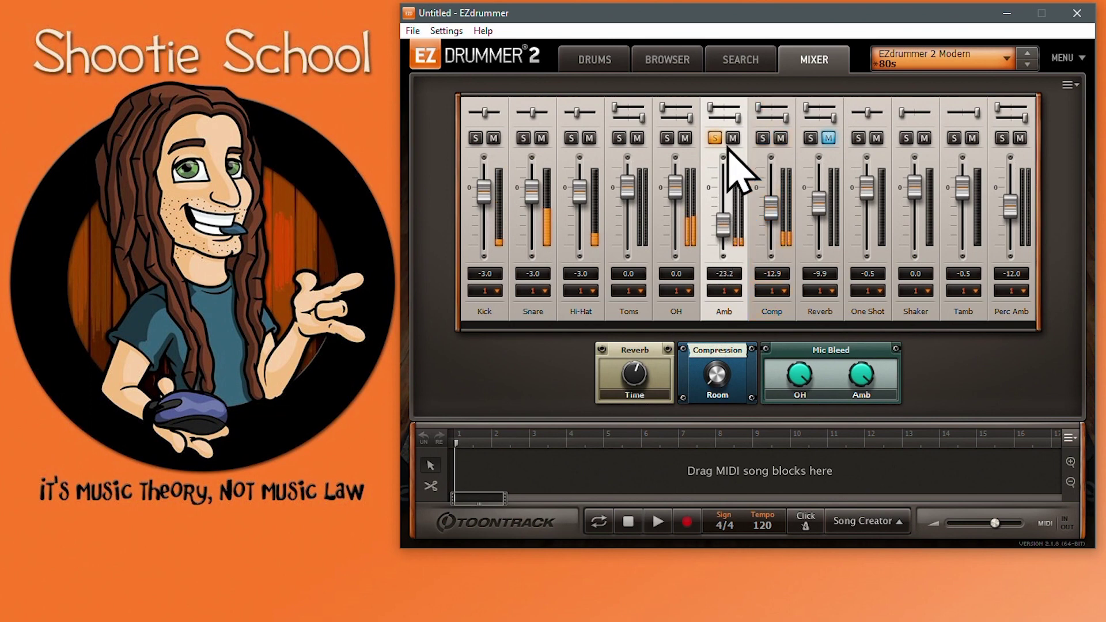
pyautogui.click(717, 139)
pyautogui.click(717, 138)
pyautogui.scroll(1, 724, 219)
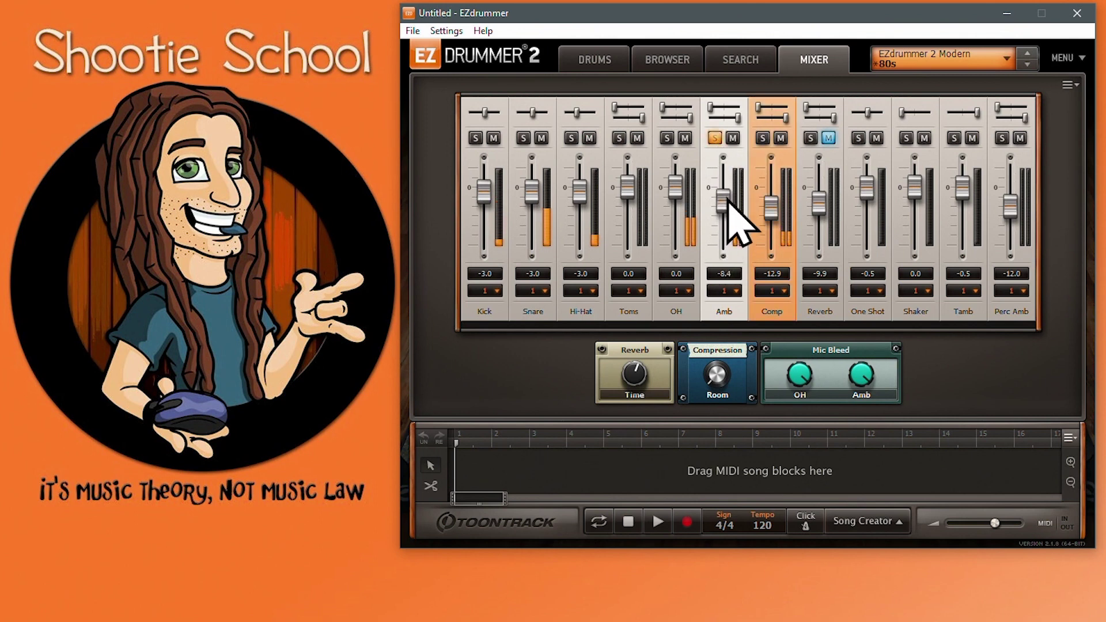
pyautogui.click(715, 139)
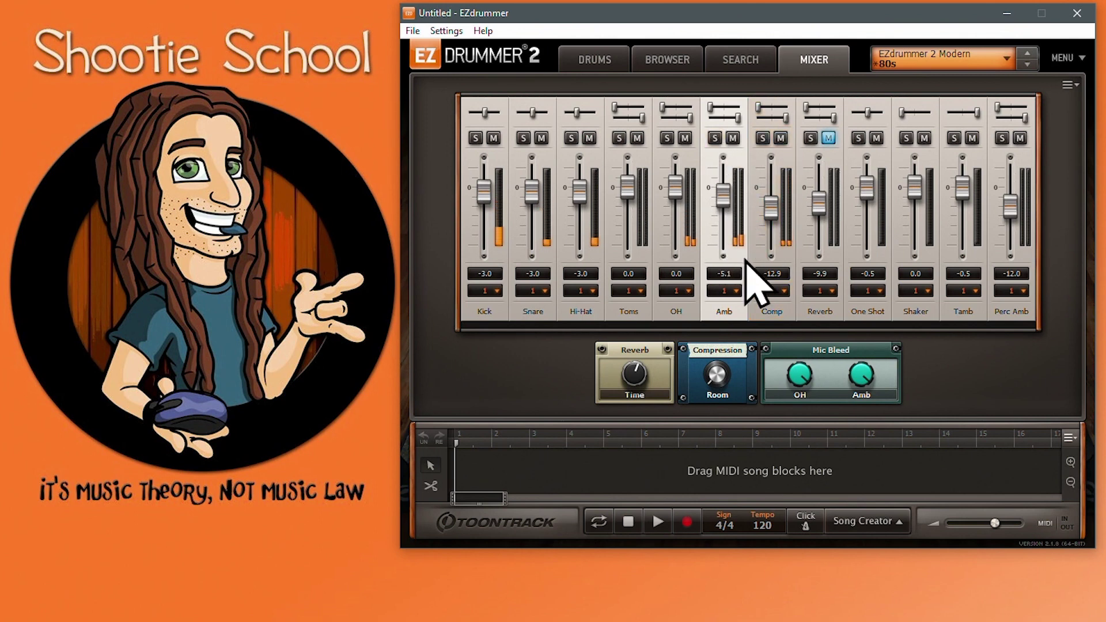
# Solo the Comp channel at 0.6 and adjust the Room amount of the Compression effect
pyautogui.click(772, 321)
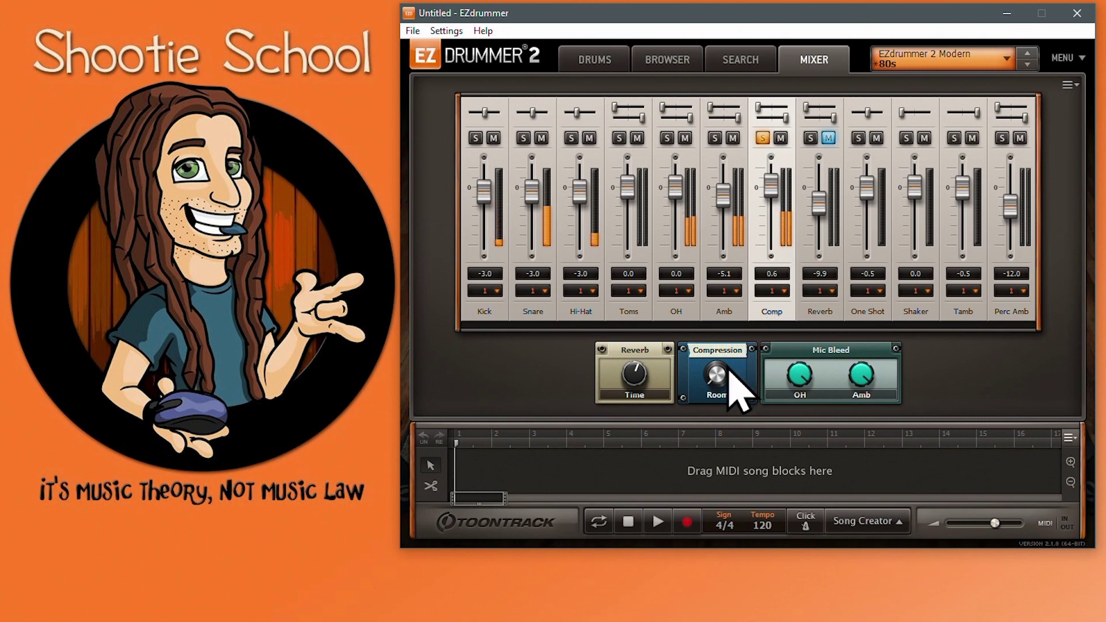
pyautogui.moveTo(717, 377)
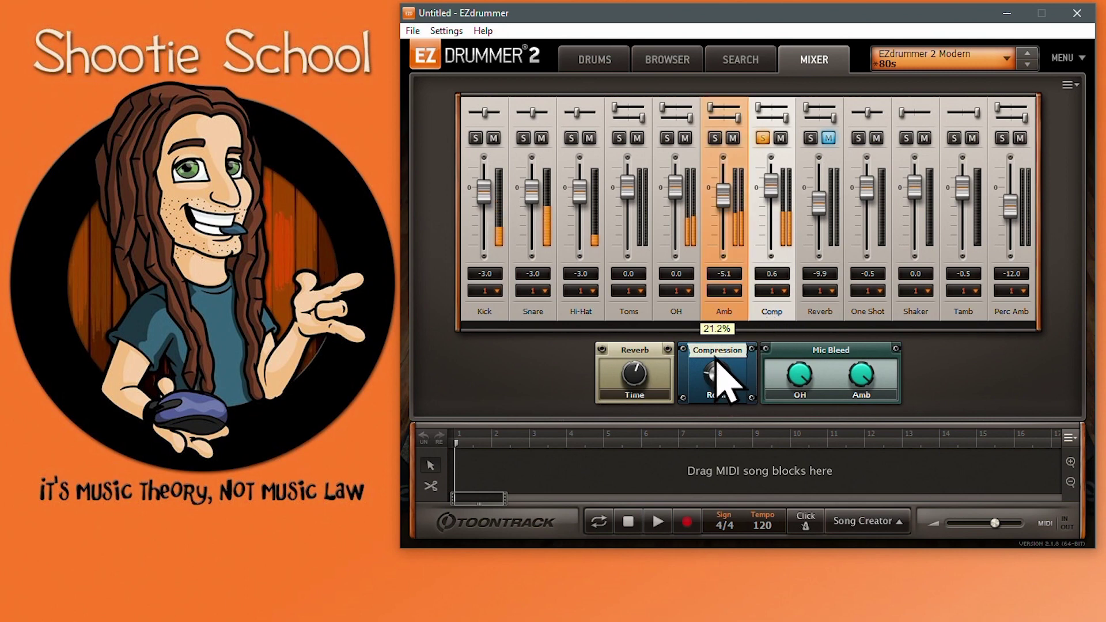
pyautogui.moveTo(716, 360); pyautogui.dragTo(708, 394)
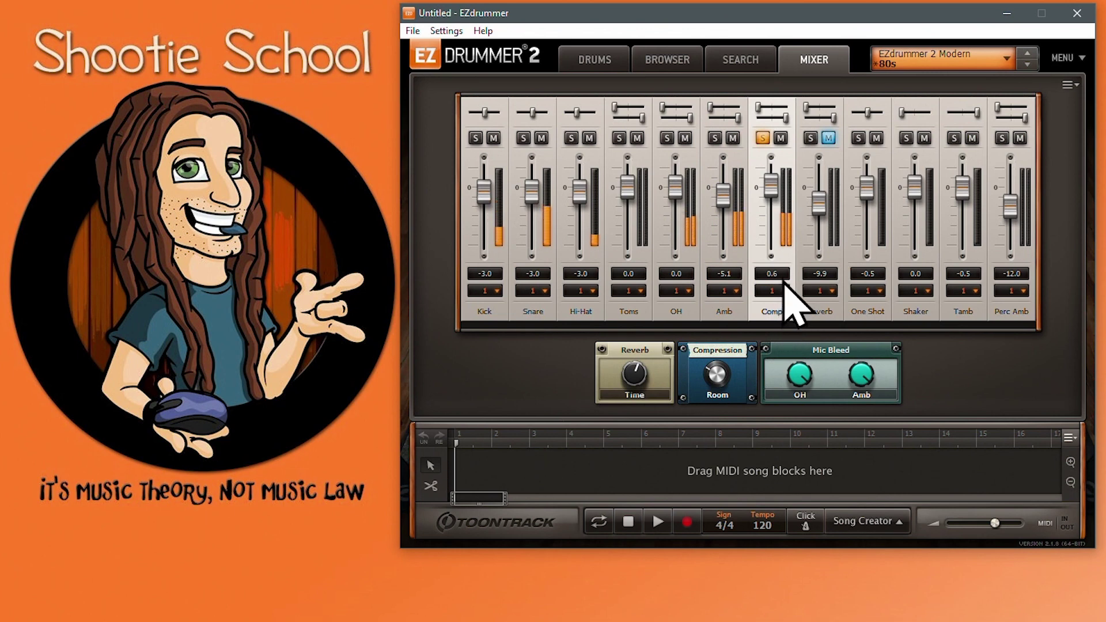
# Lower Comp to -12.9 and Reverb to -17.5, clearing the Comp solo and the Reverb mute
pyautogui.moveTo(772, 193); pyautogui.dragTo(821, 216)
pyautogui.click(762, 138)
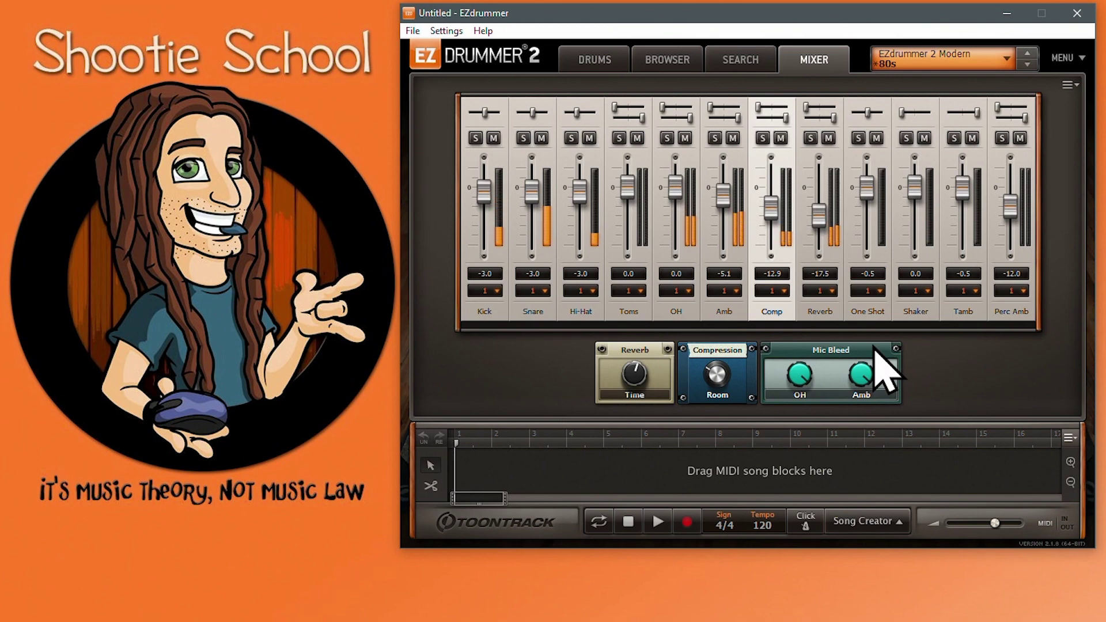
# Find the Fills 10 groove of The Neon 120 BPM in the EZX Rock! search list and play its preview
pyautogui.click(740, 63)
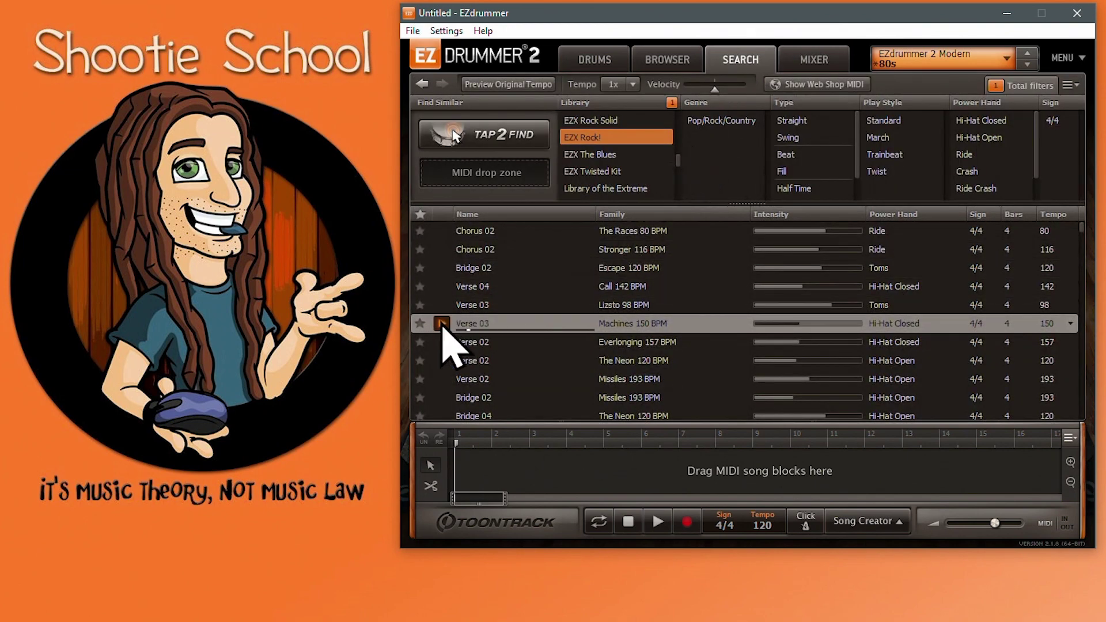
pyautogui.scroll(-5, 576, 392)
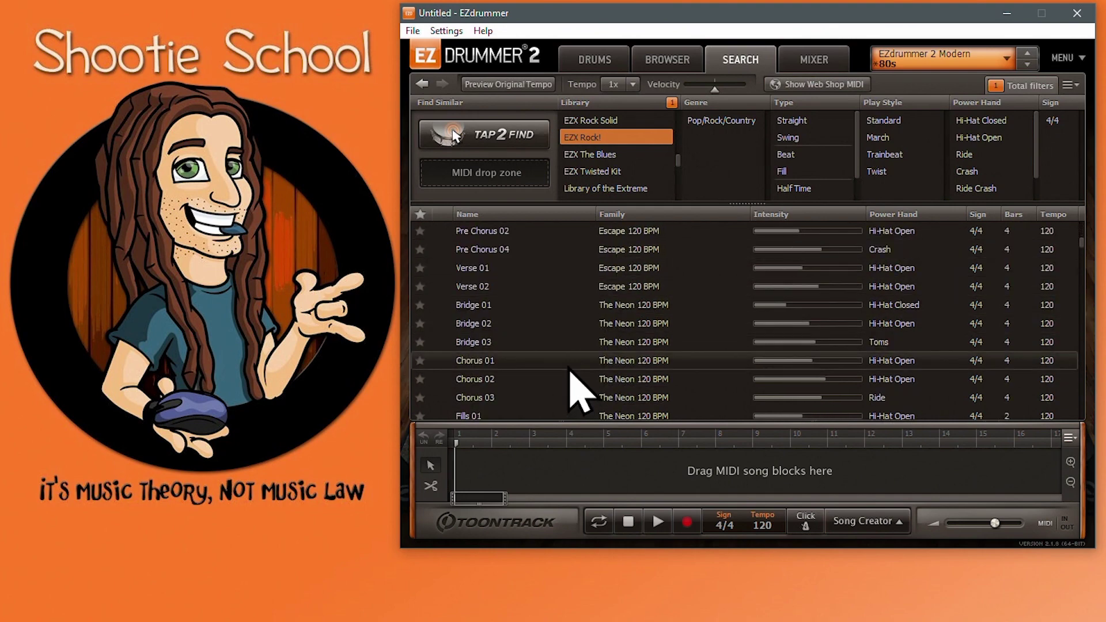
pyautogui.scroll(-4, 572, 389)
pyautogui.click(502, 343)
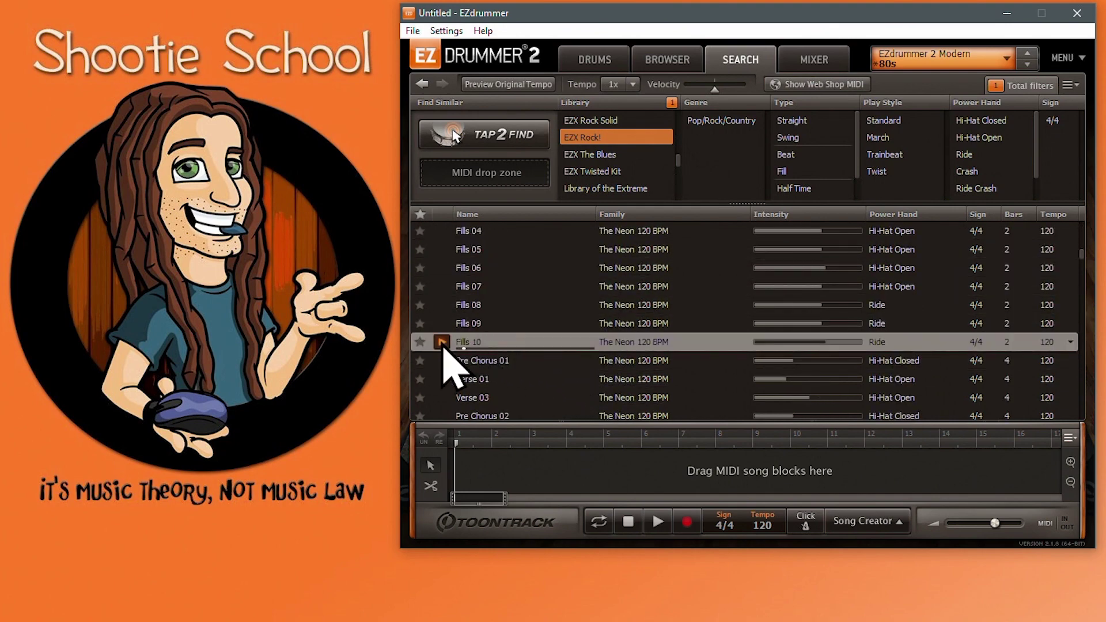
# In the mixer, reduce the OH mic bleed and solo the OH channel at a level of 3.9
pyautogui.click(809, 63)
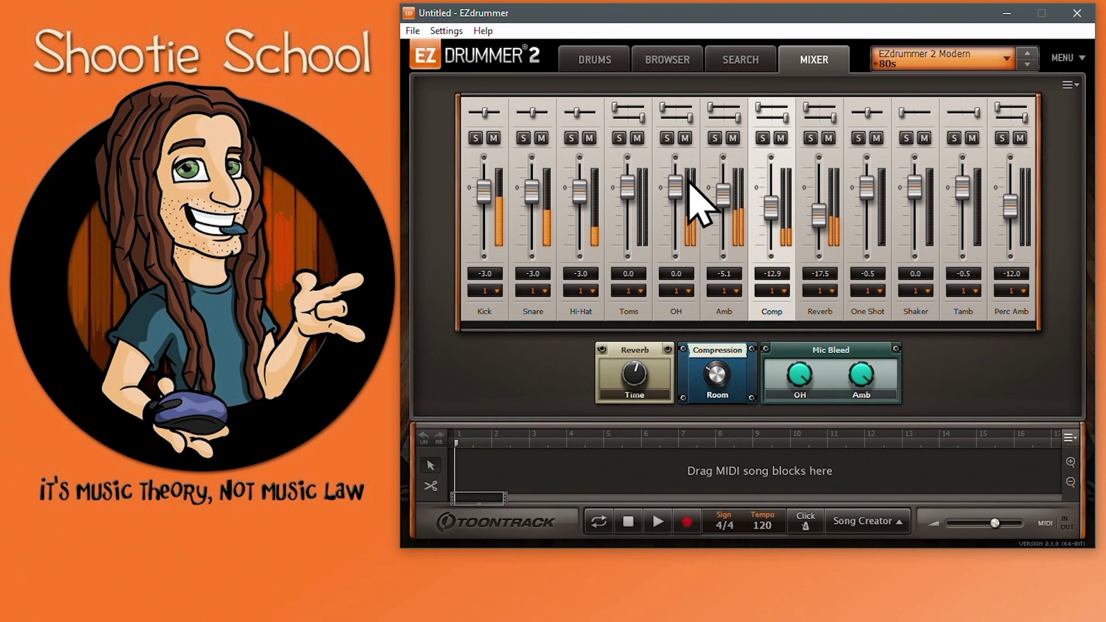
pyautogui.click(803, 381)
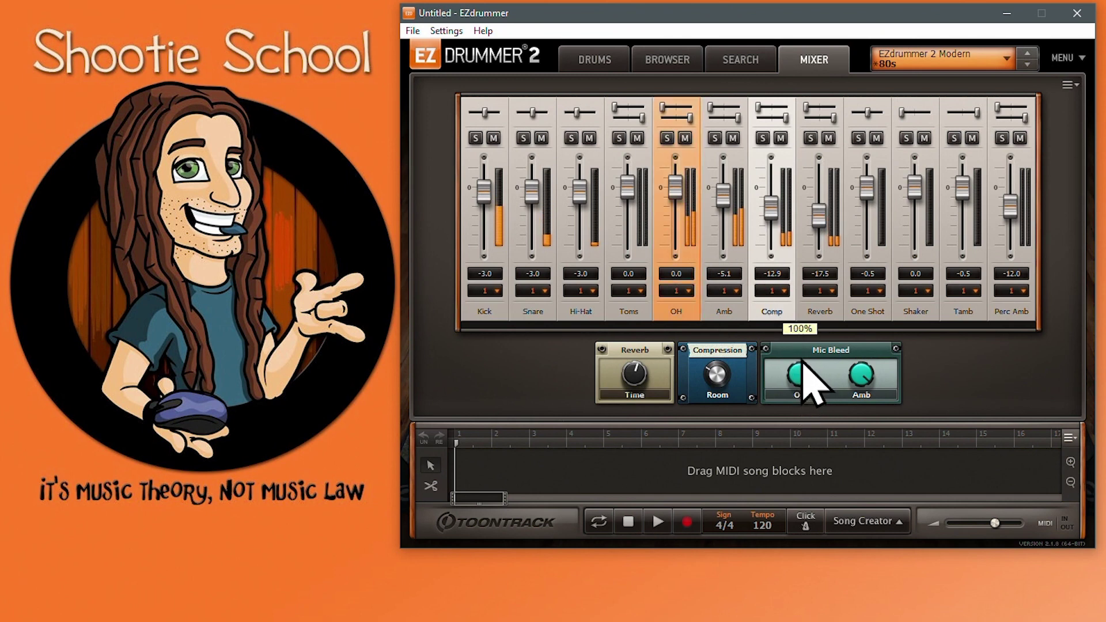
pyautogui.moveTo(803, 363); pyautogui.dragTo(800, 394)
pyautogui.click(666, 137)
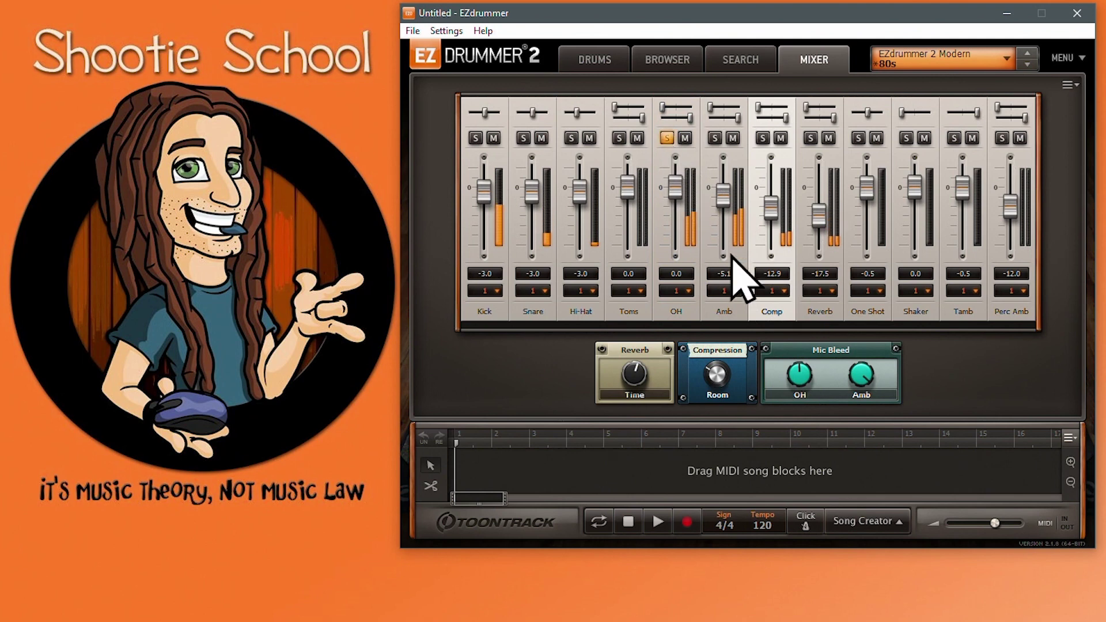
pyautogui.moveTo(681, 192); pyautogui.dragTo(682, 186)
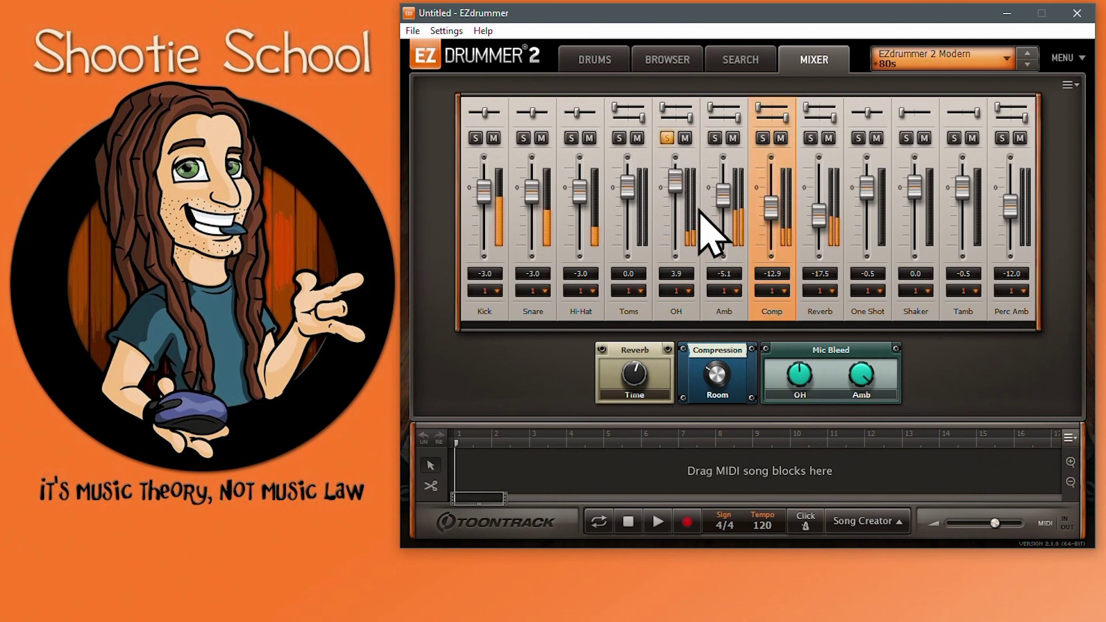
# Compare the soloed OH channel with its mic bleed at 100% and fully down, leaving OH at -3.2 with its solo cleared
pyautogui.doubleClick(805, 383)
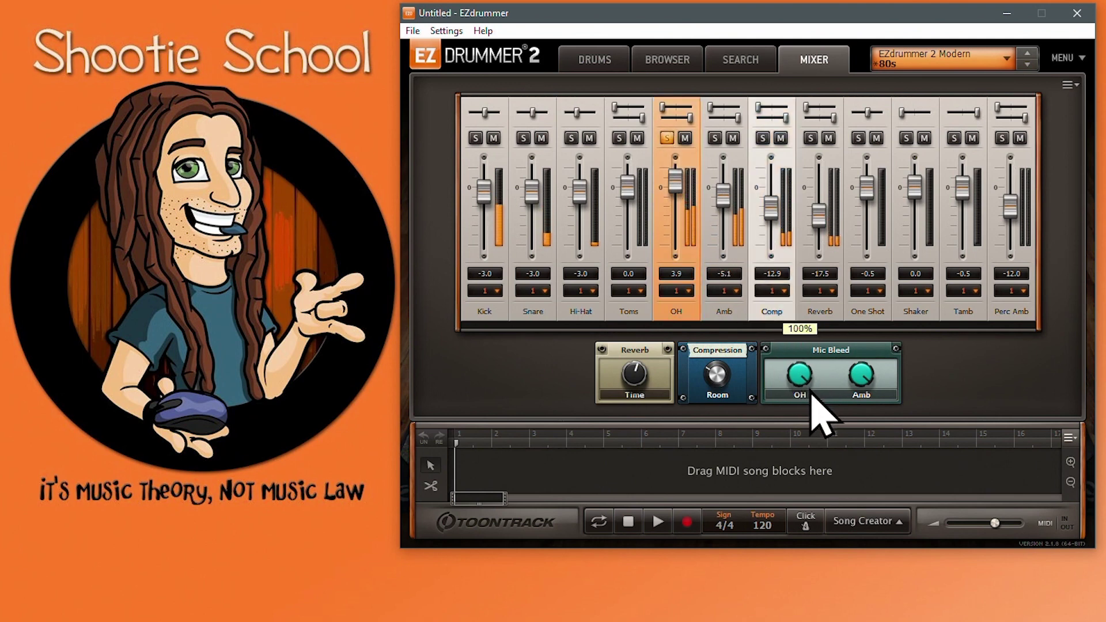
pyautogui.moveTo(812, 394); pyautogui.dragTo(812, 394)
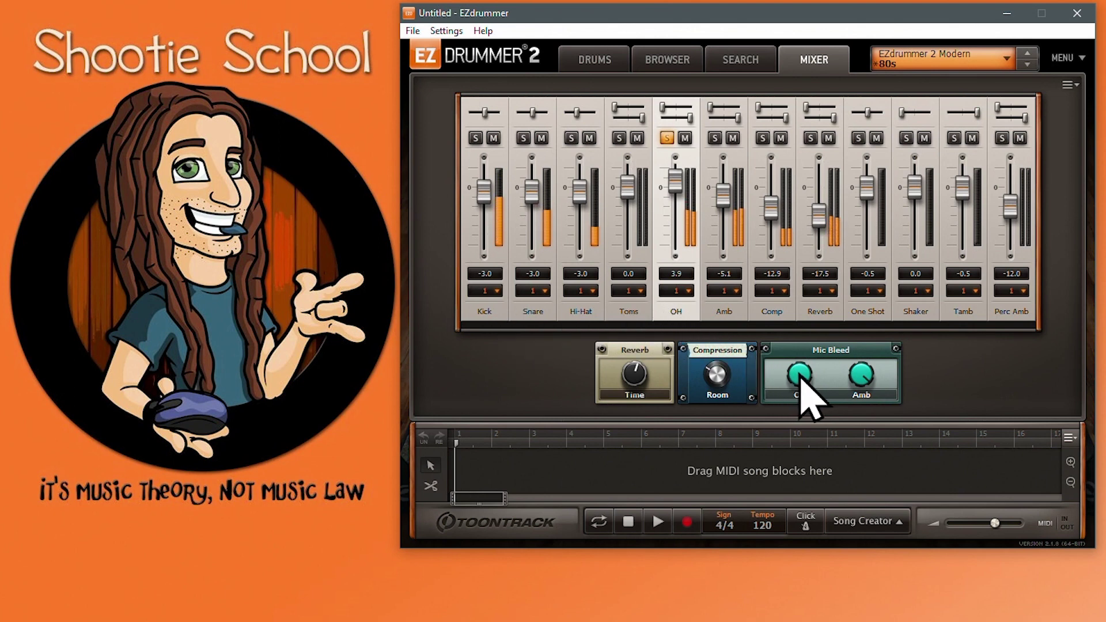
pyautogui.moveTo(801, 374)
pyautogui.moveTo(800, 375); pyautogui.dragTo(785, 416)
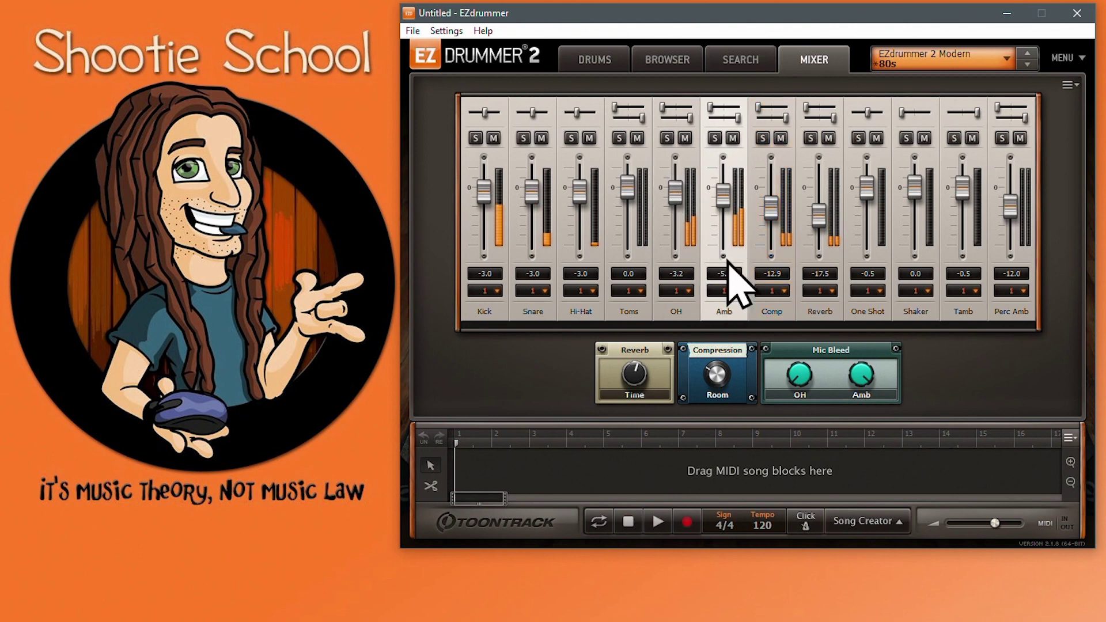
# Solo the Amb channel at -0.8 and turn its mic bleed fully down, leaving Amb at -7.5 with its solo cleared
pyautogui.click(715, 139)
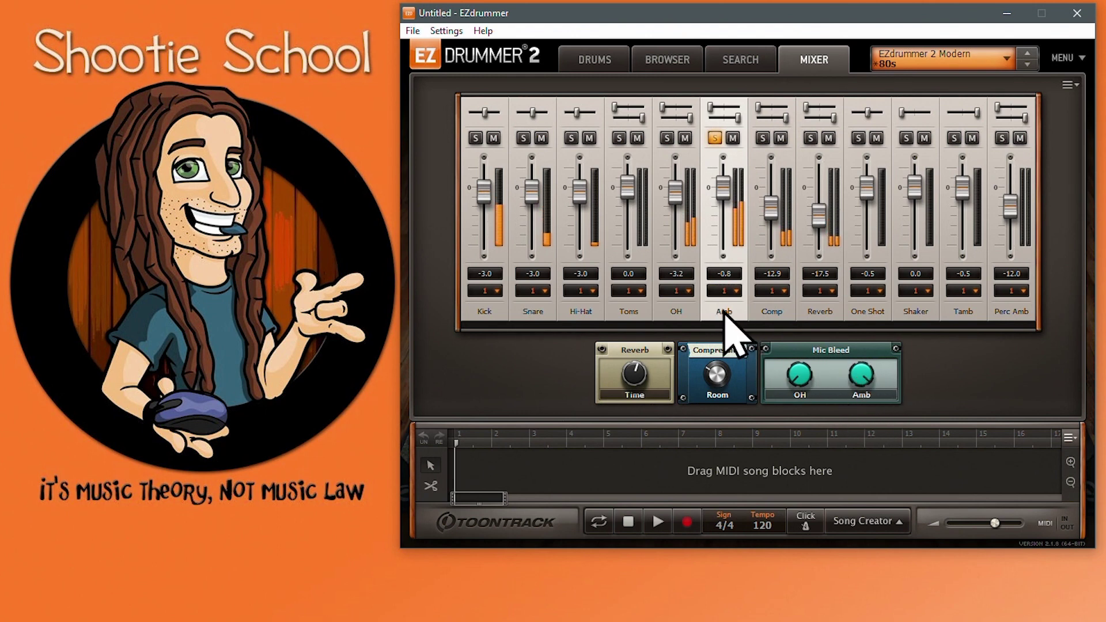
pyautogui.moveTo(852, 377)
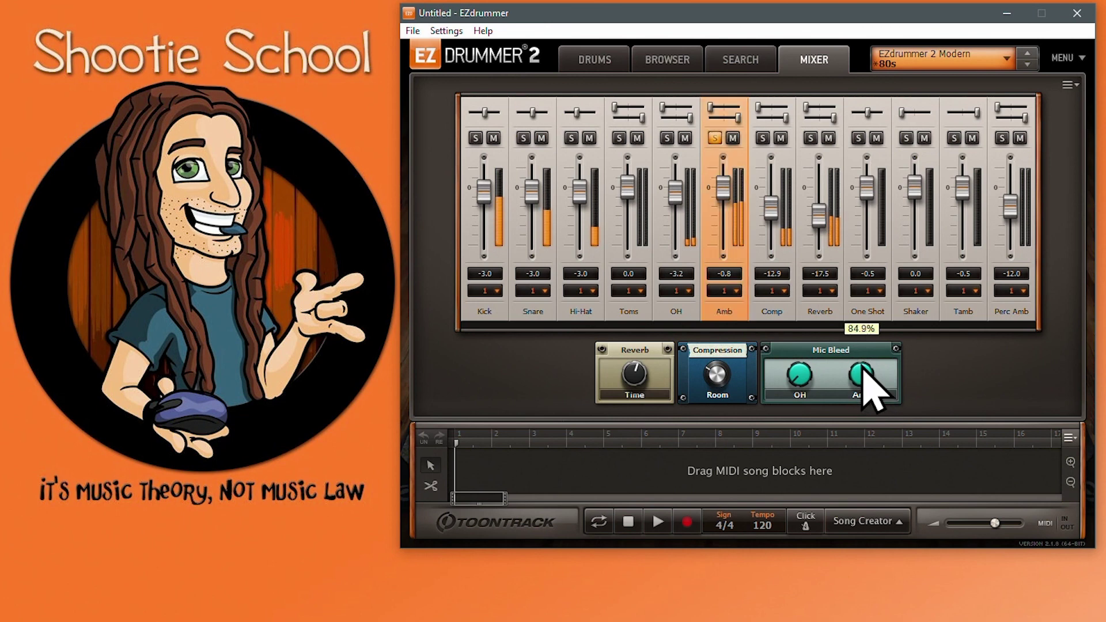
pyautogui.moveTo(851, 360); pyautogui.dragTo(889, 416)
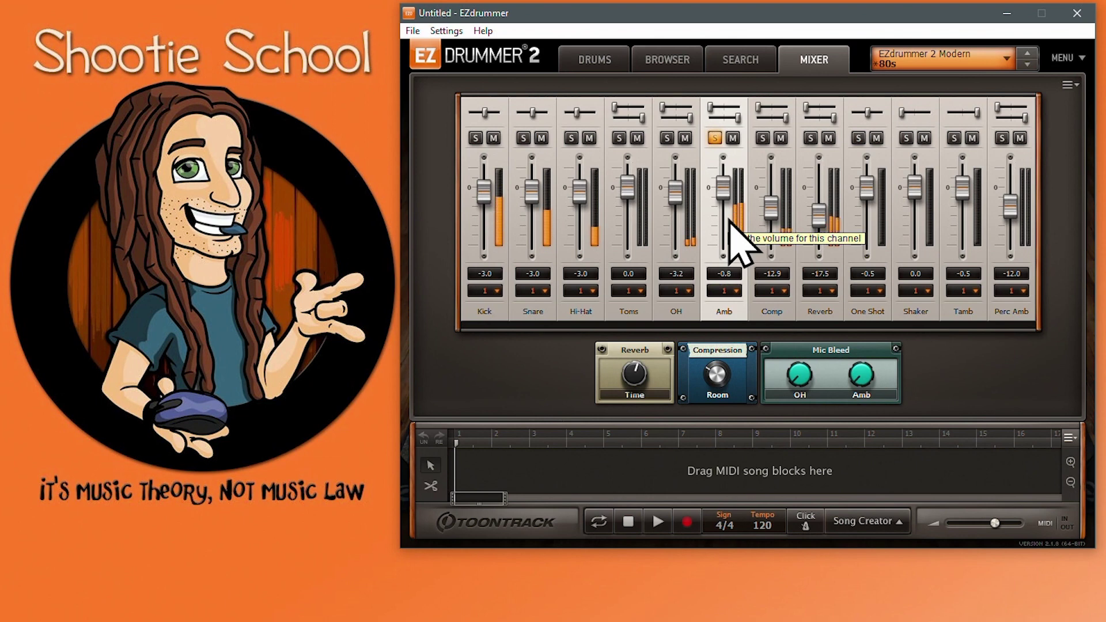
pyautogui.click(714, 137)
pyautogui.moveTo(722, 187); pyautogui.dragTo(733, 217)
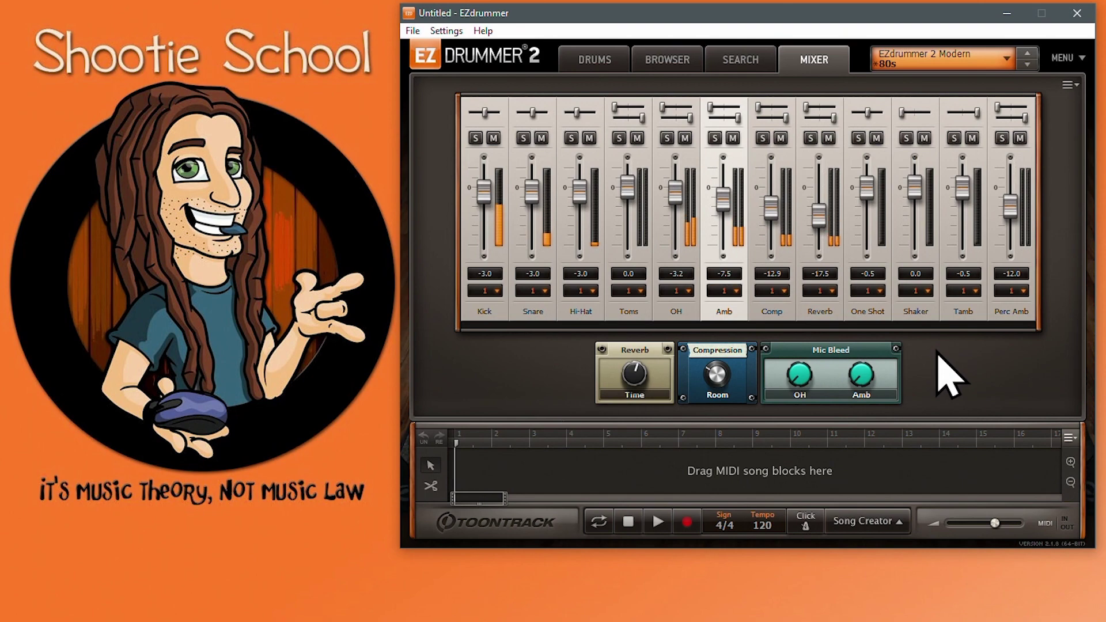
# Reset the mixer and set the soloed Amb channel's mic bleed to 0.0%, leaving Amb at -10.8 with its solo cleared
pyautogui.click(1068, 85)
pyautogui.click(934, 130)
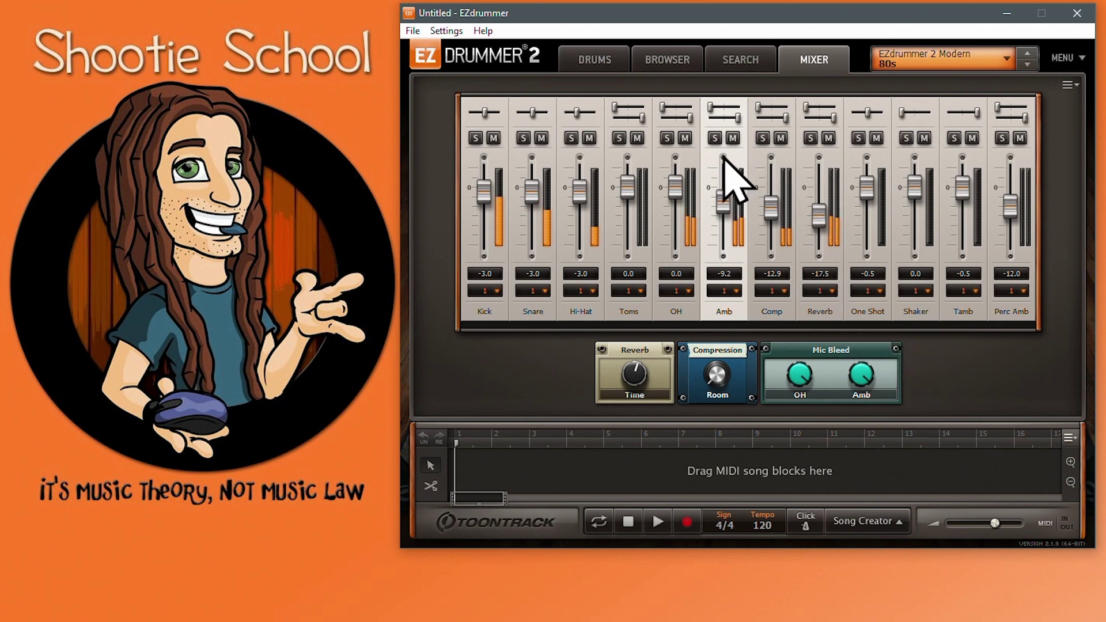
pyautogui.click(715, 138)
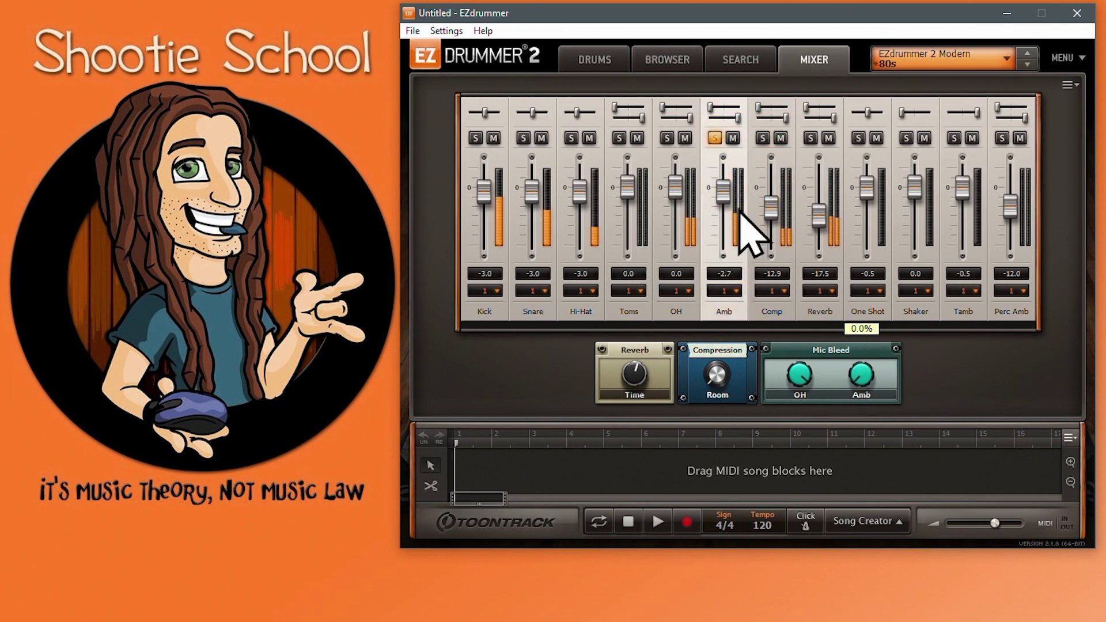
pyautogui.moveTo(724, 192); pyautogui.dragTo(725, 202)
pyautogui.click(715, 138)
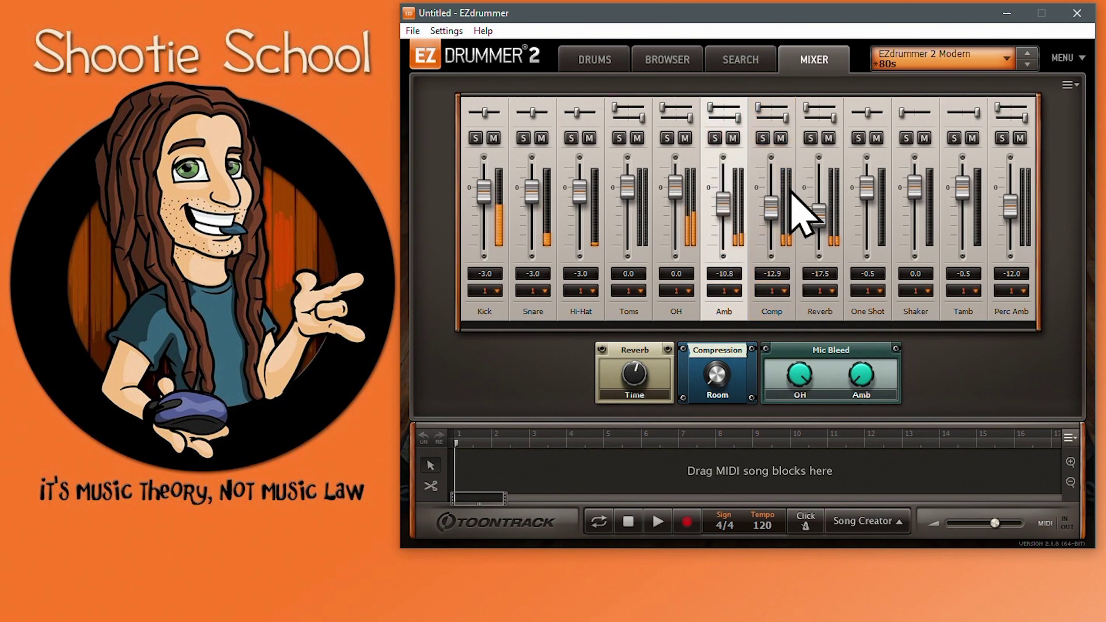
# Solo Comp and Reverb in turn, setting Comp to -2.3, Reverb to -19.4 and the Reverb Time to 5.9%
pyautogui.click(762, 138)
pyautogui.moveTo(778, 204); pyautogui.dragTo(774, 201)
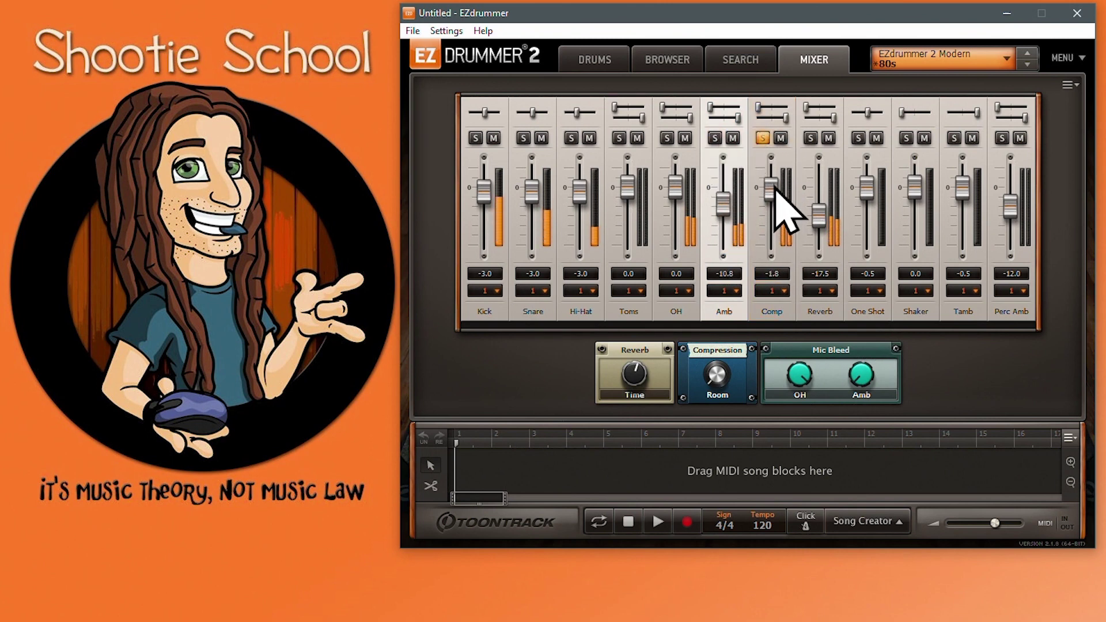
pyautogui.moveTo(723, 382); pyautogui.dragTo(723, 344)
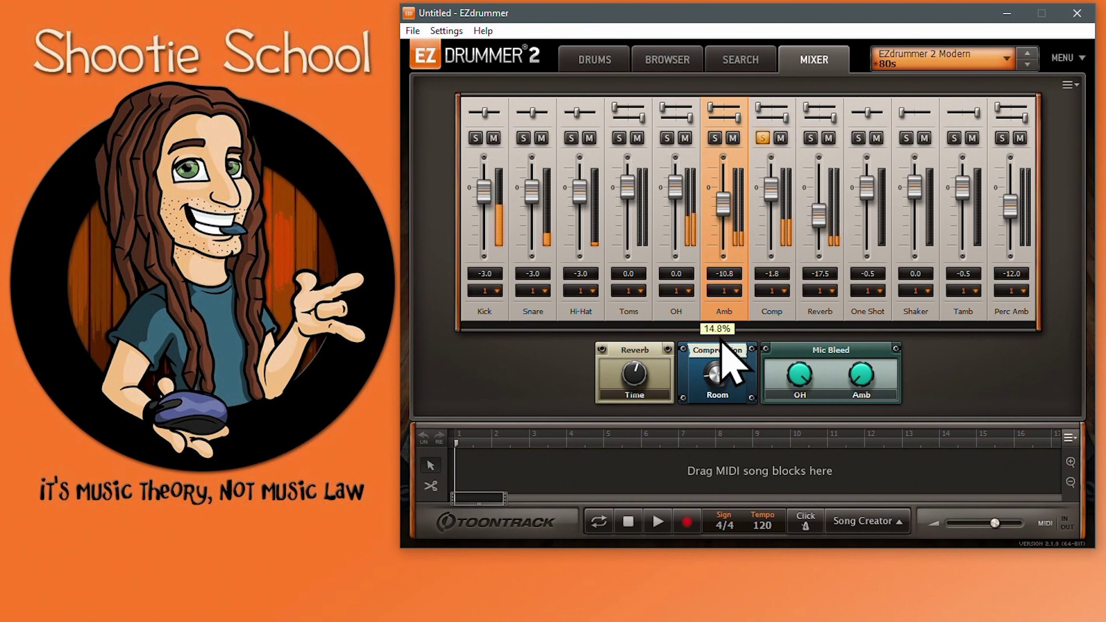
pyautogui.click(762, 137)
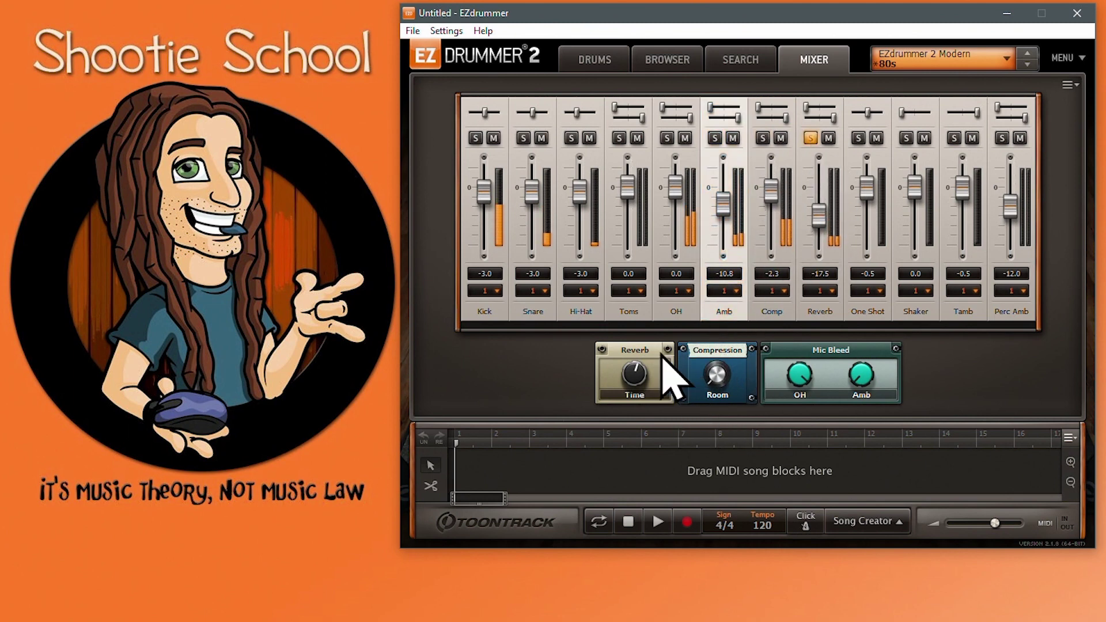
pyautogui.moveTo(636, 371); pyautogui.dragTo(622, 434)
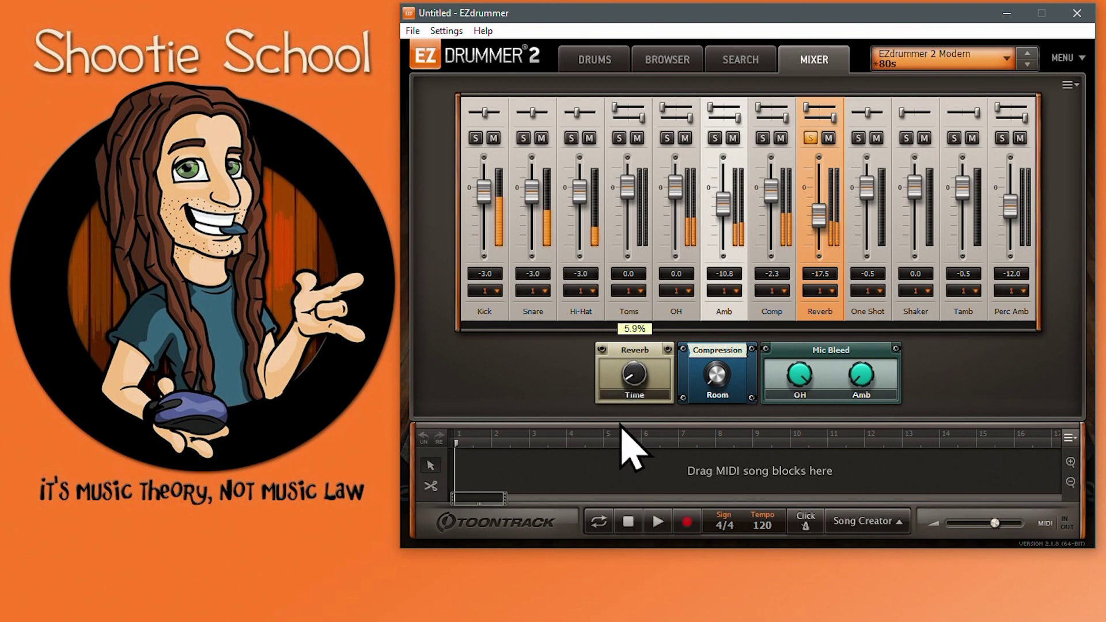
pyautogui.click(810, 138)
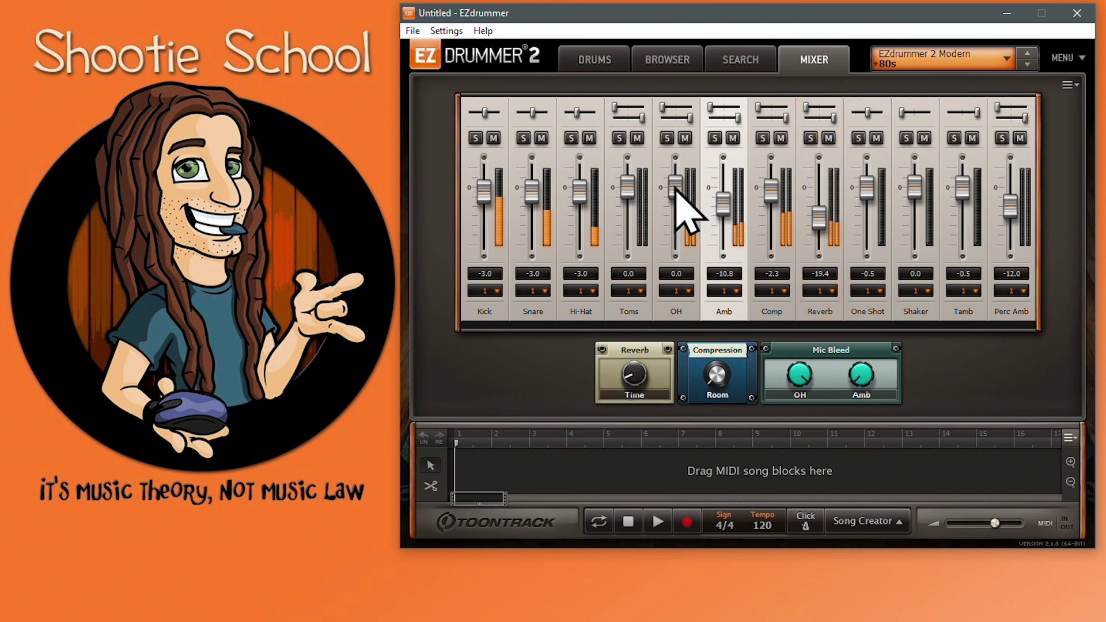
# Rebalance the channel levels to OH -4.2, Amb -14.1, Comp -4.6 and Kick -0.8
pyautogui.moveTo(725, 209); pyautogui.dragTo(725, 212)
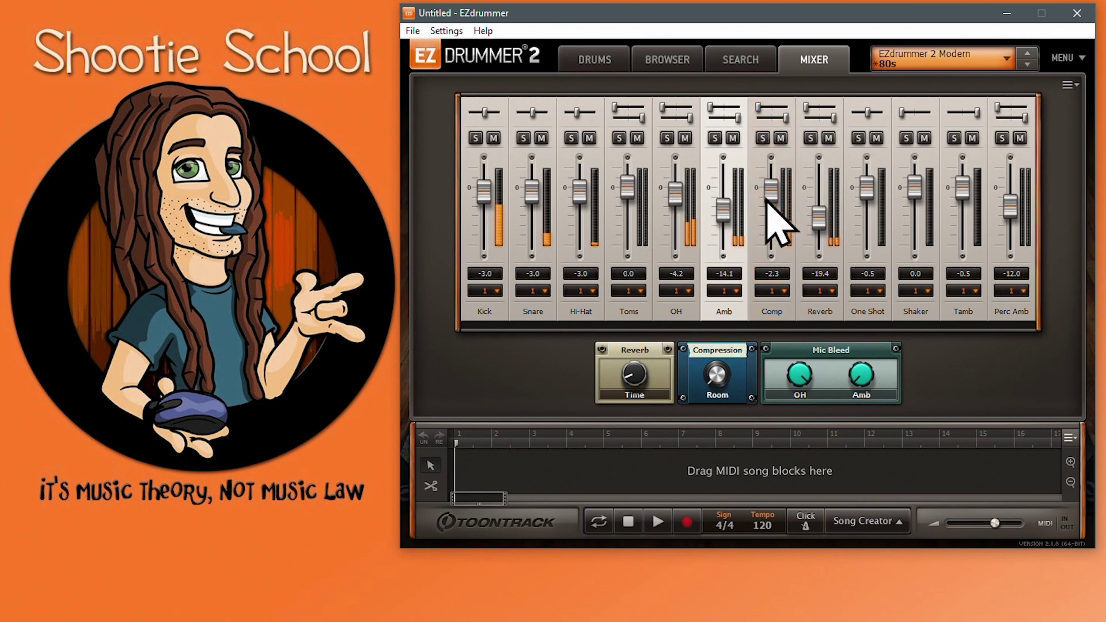
pyautogui.moveTo(772, 182); pyautogui.dragTo(771, 191)
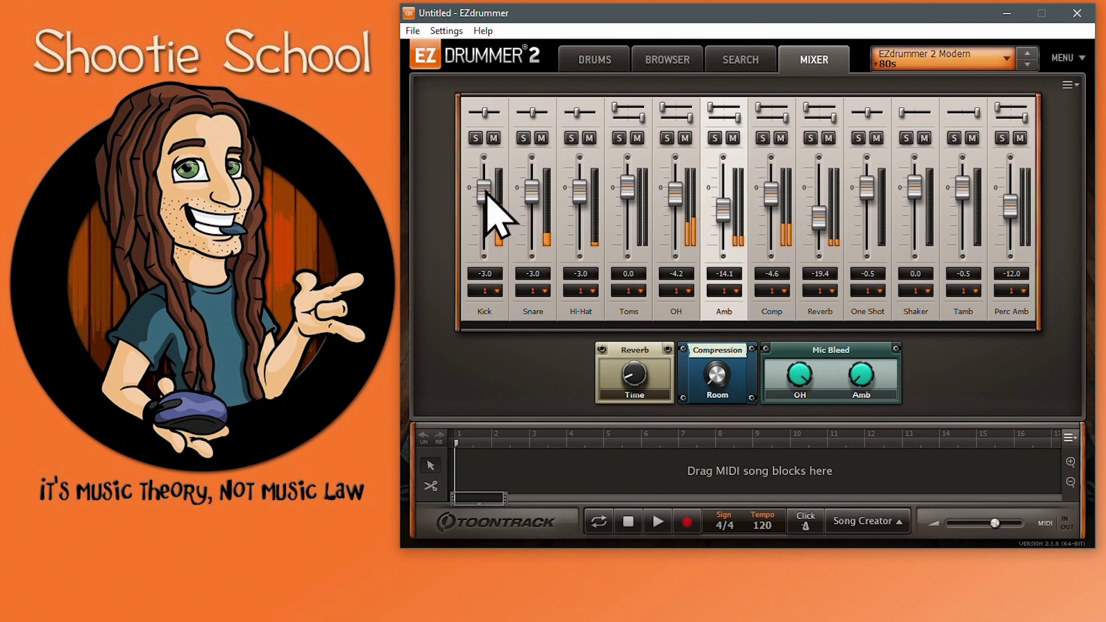
pyautogui.moveTo(485, 193); pyautogui.dragTo(486, 187)
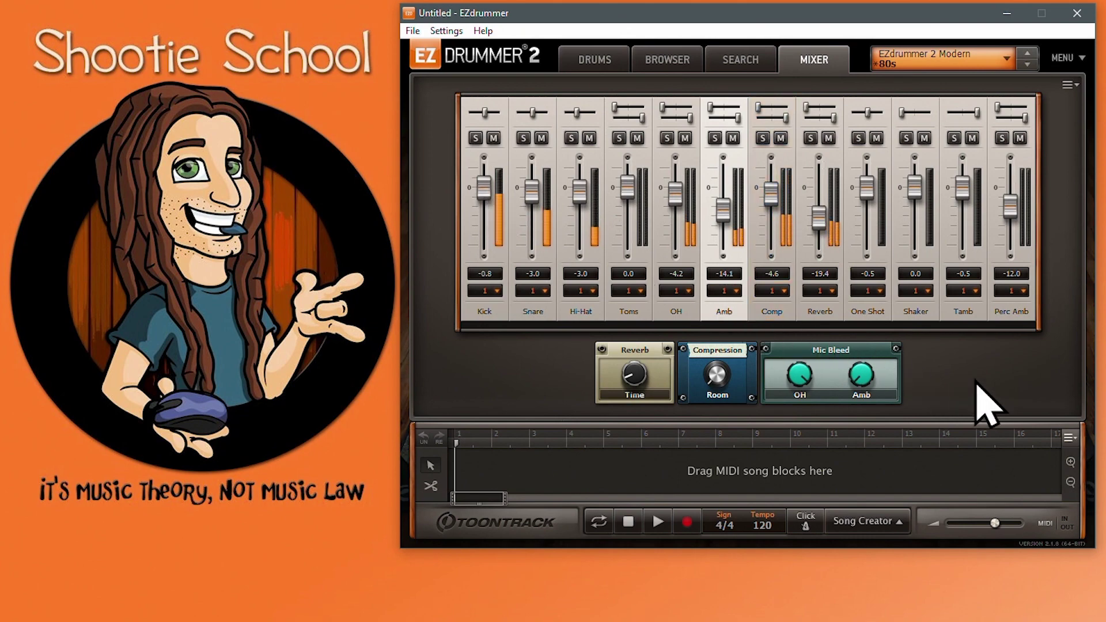
# Reset the mixer and set the soloed Reverb channel's Time to 75.4%, leaving Reverb at -16.0 with its solo cleared
pyautogui.click(1069, 84)
pyautogui.click(939, 136)
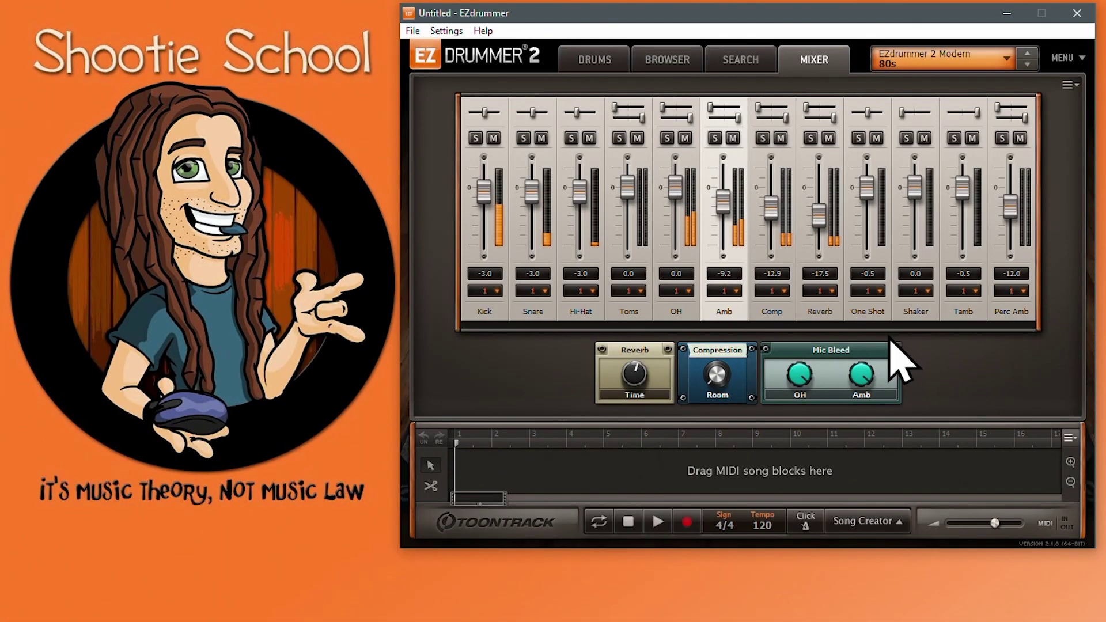
pyautogui.click(809, 137)
pyautogui.moveTo(642, 369)
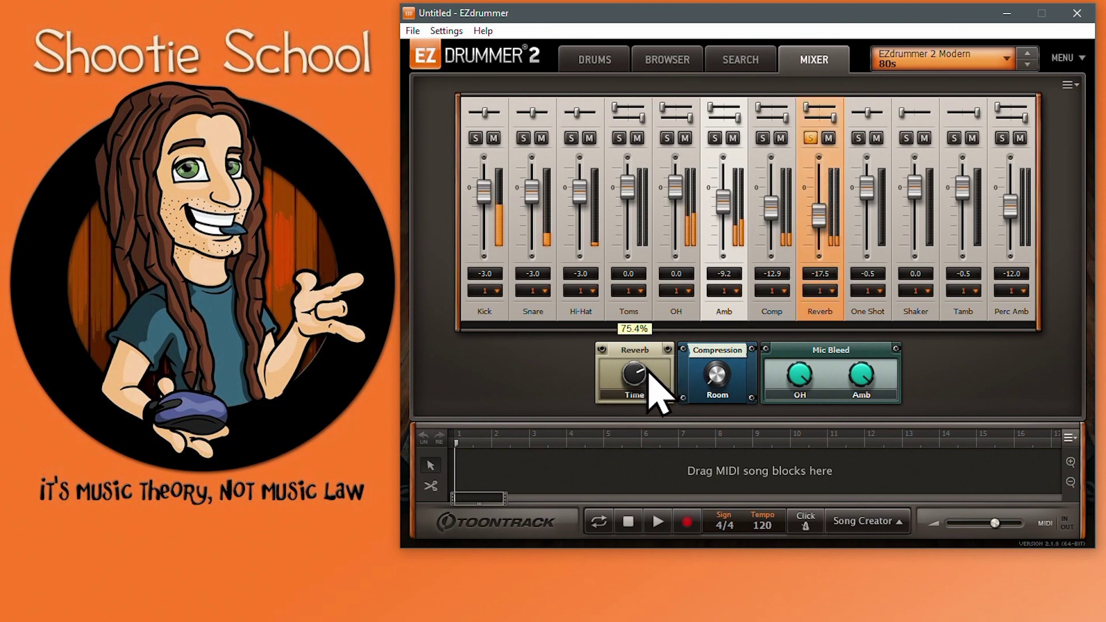
pyautogui.scroll(4, 815, 242)
pyautogui.click(816, 141)
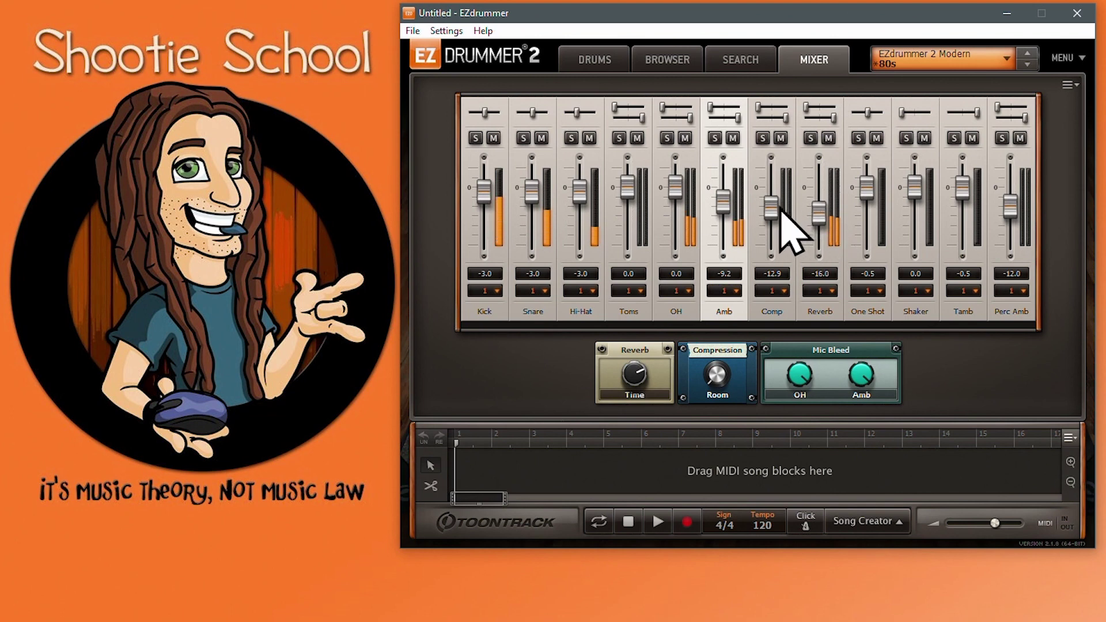
# Set Comp to -8.0 with more Room compression, and Amb to -2.3 with its mic bleed at about 75%, soloing each while adjusting
pyautogui.click(761, 138)
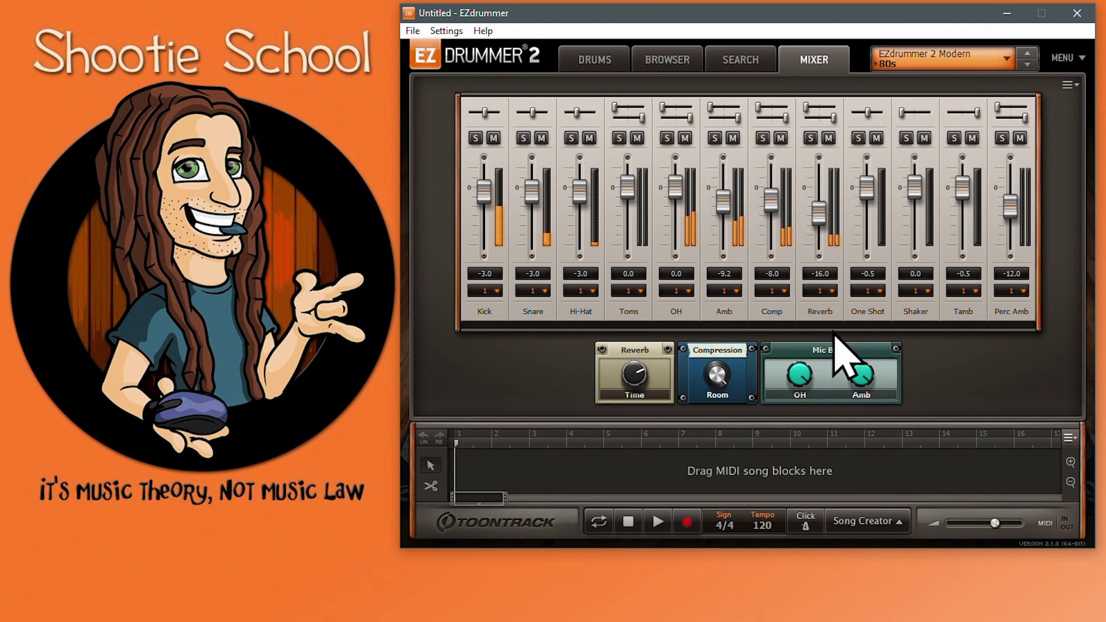
pyautogui.moveTo(846, 373)
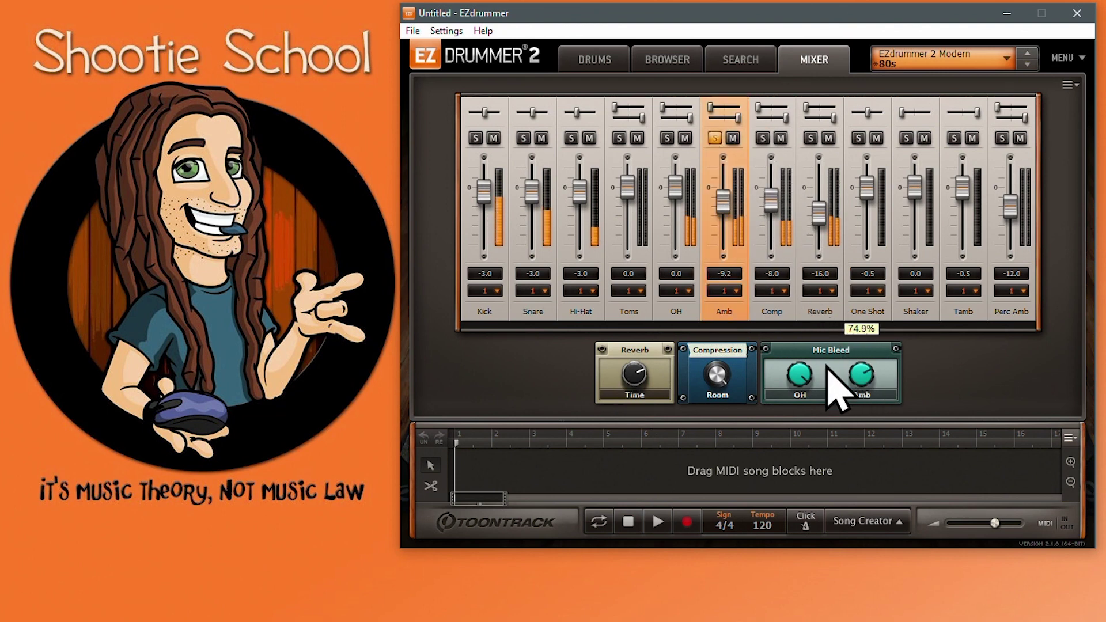
pyautogui.moveTo(864, 393)
pyautogui.mouseDown()
pyautogui.moveTo(829, 388)
pyautogui.moveTo(858, 395)
pyautogui.mouseUp()
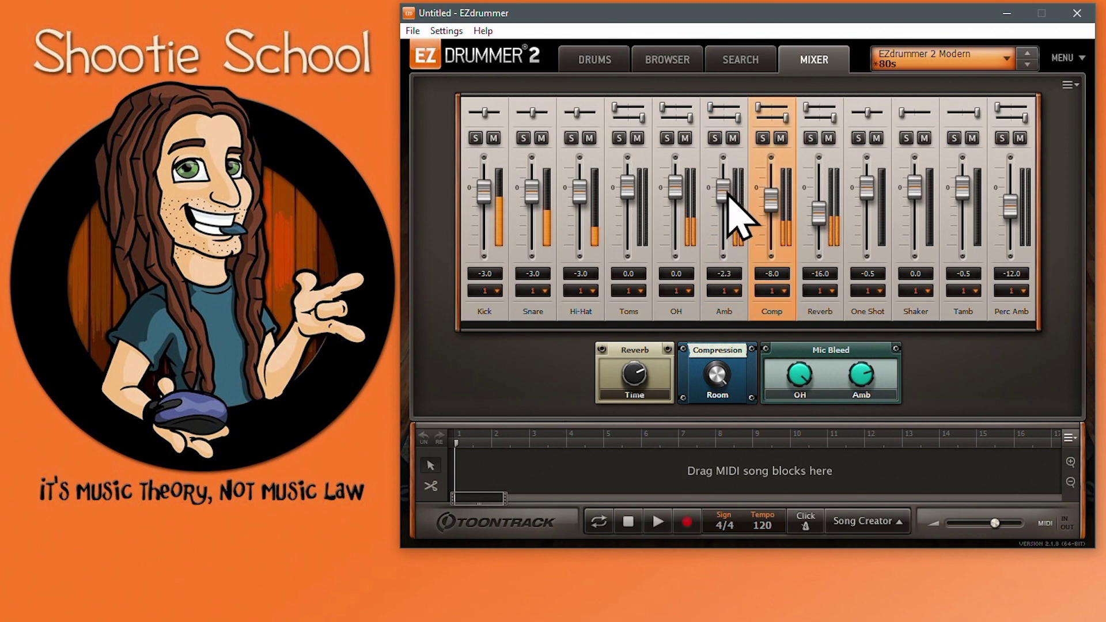
# Solo the OH channel and reduce its mic bleed, leaving OH at 2.5 with its solo cleared
pyautogui.click(669, 141)
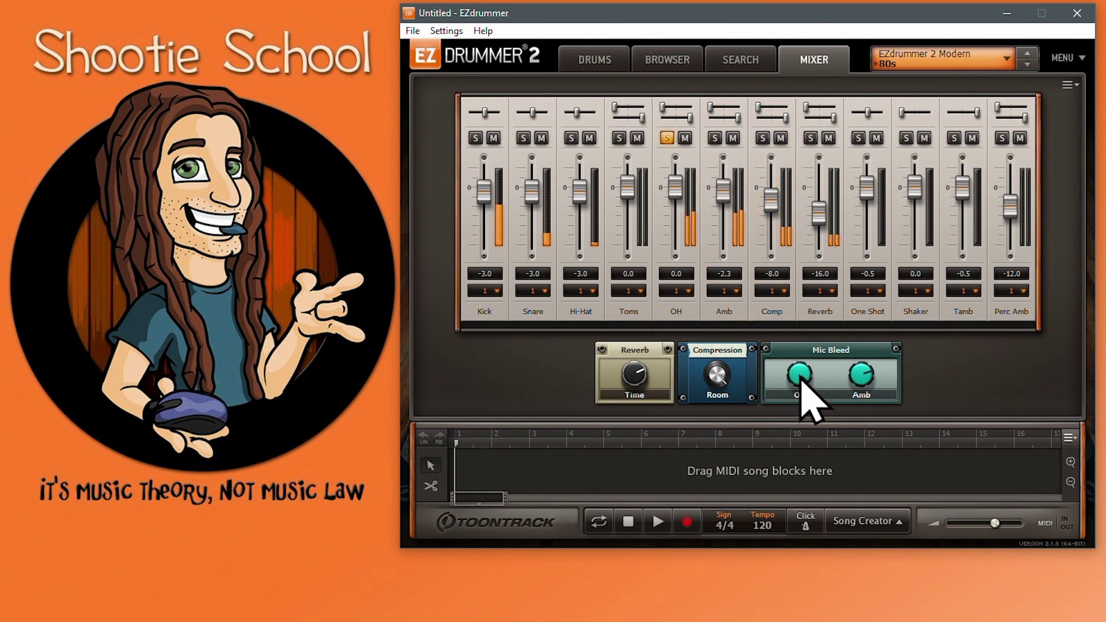
pyautogui.moveTo(781, 384)
pyautogui.moveTo(797, 393); pyautogui.dragTo(809, 393)
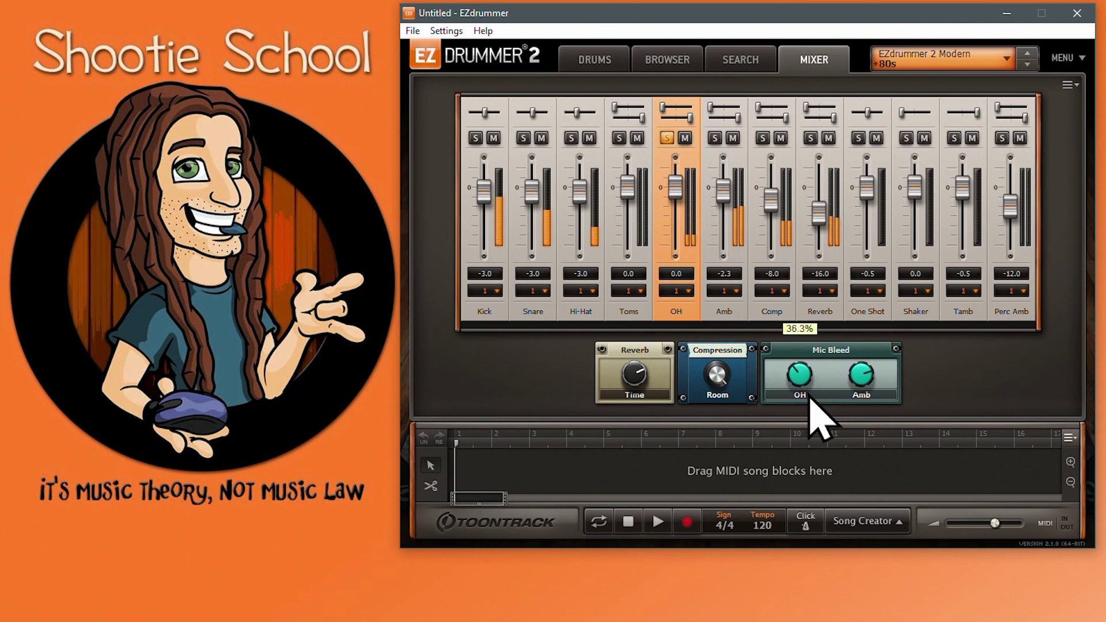
pyautogui.click(667, 139)
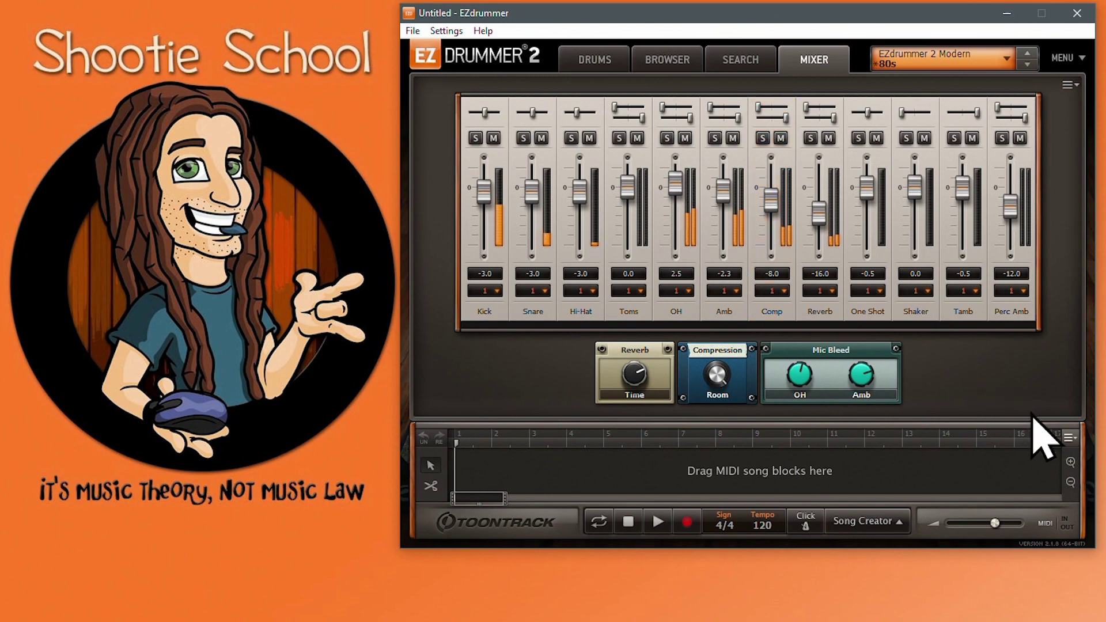
# Reset the mixer to the stored settings of the 80s preset
pyautogui.click(1067, 84)
pyautogui.click(940, 130)
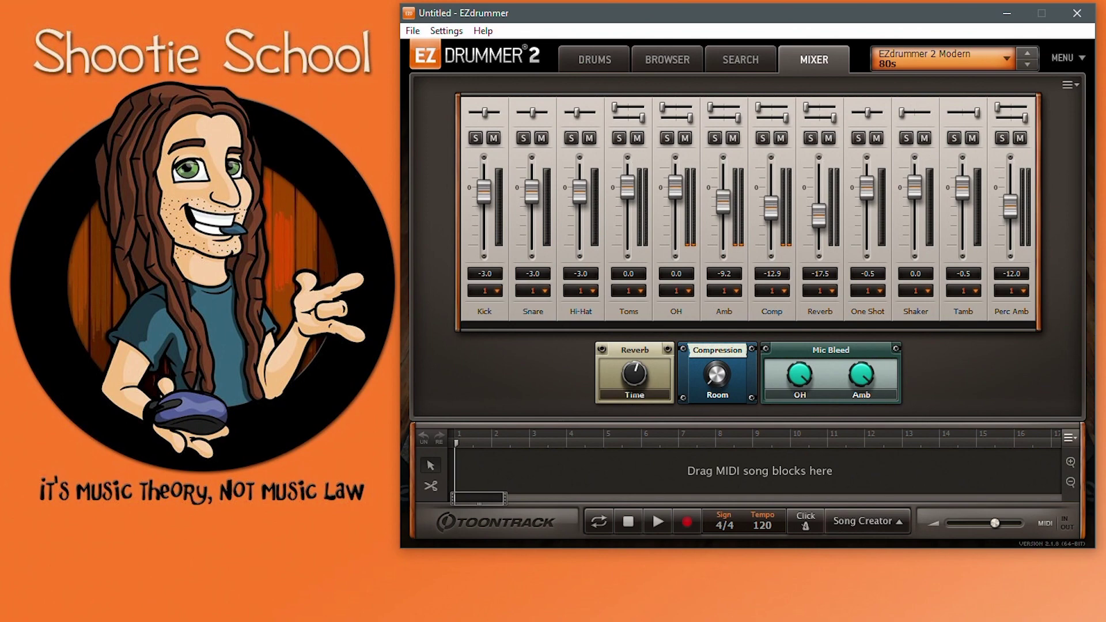
# Add the # Inst column to the groove list of the EZX Rock! search
pyautogui.click(727, 59)
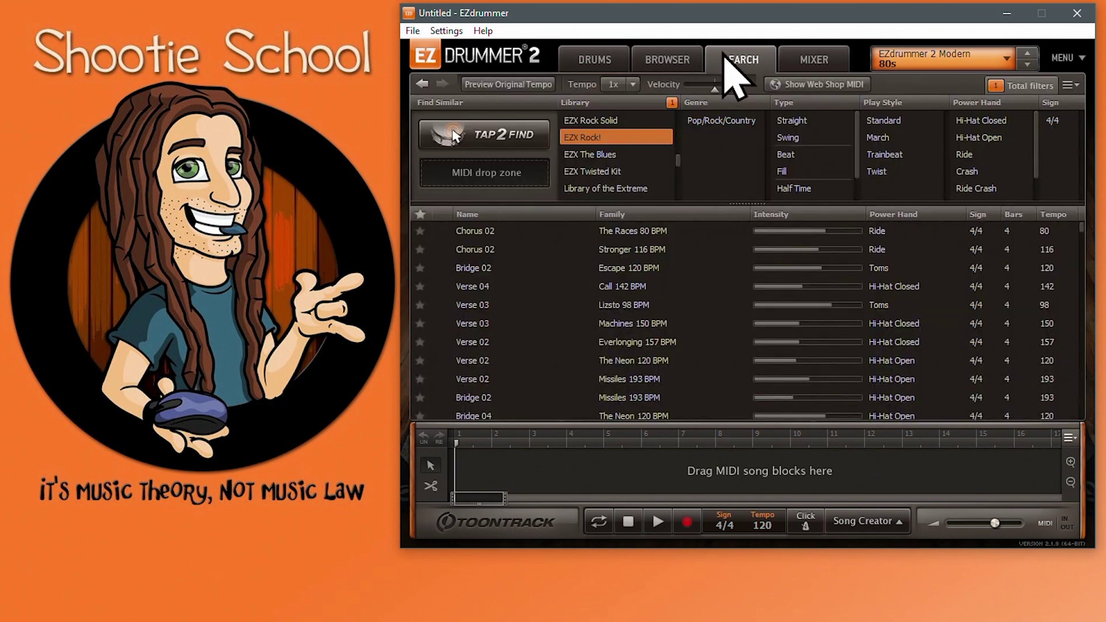
pyautogui.rightClick(698, 217)
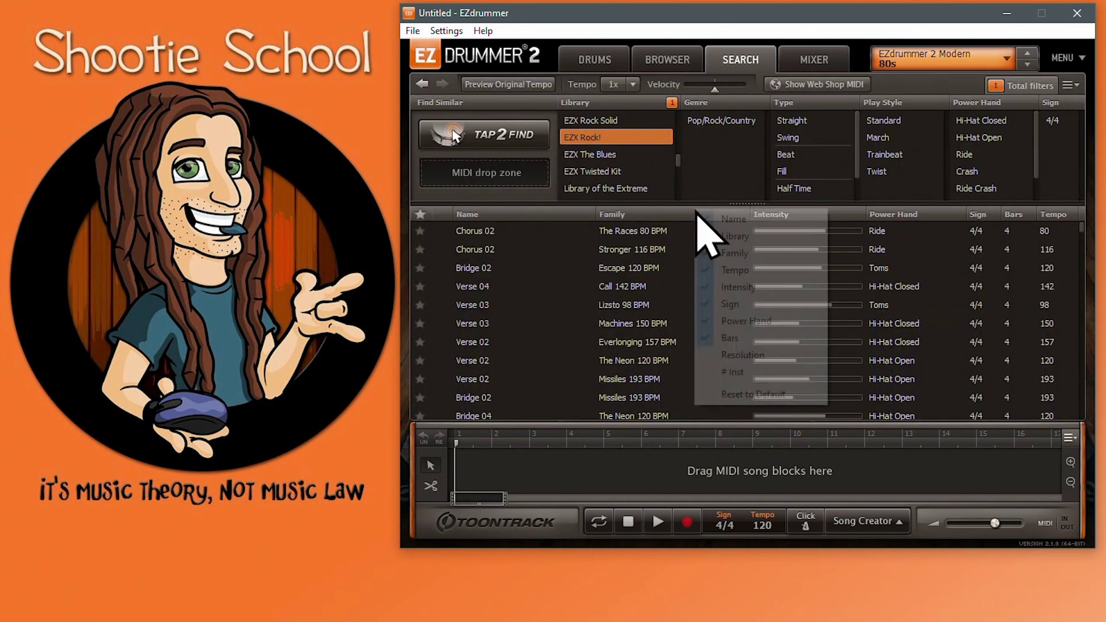
pyautogui.click(727, 374)
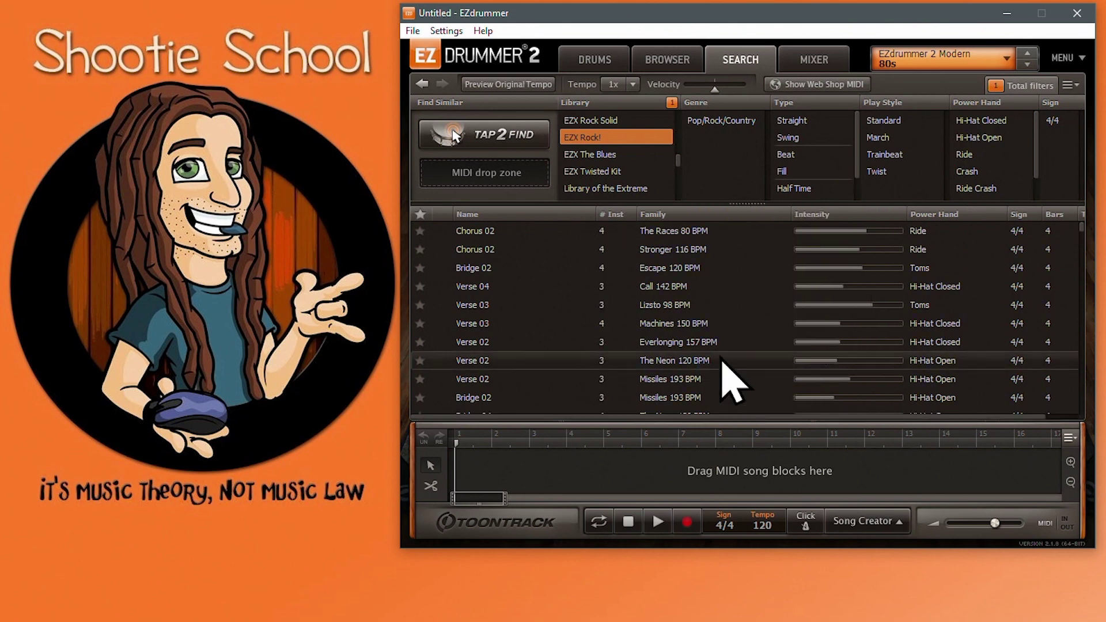
# Audition the Fills 05 groove of Escape 120 BPM, then place it at bar 1 of the song track as the loop area
pyautogui.scroll(-5, 547, 312)
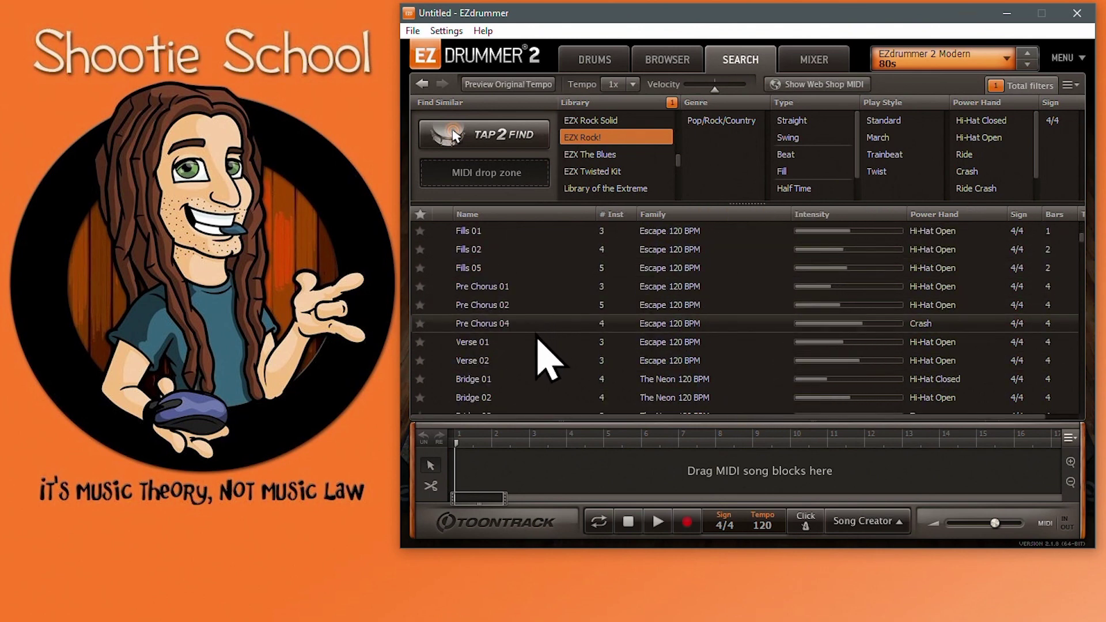
pyautogui.click(488, 268)
pyautogui.click(445, 270)
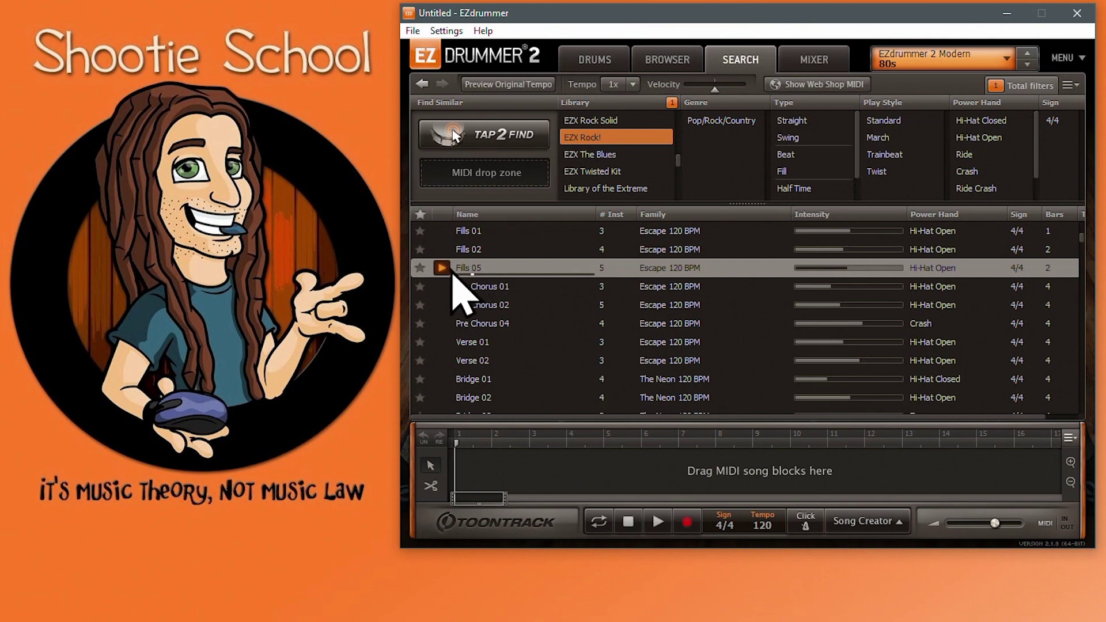
pyautogui.moveTo(442, 270); pyautogui.dragTo(478, 460)
pyautogui.rightClick(484, 463)
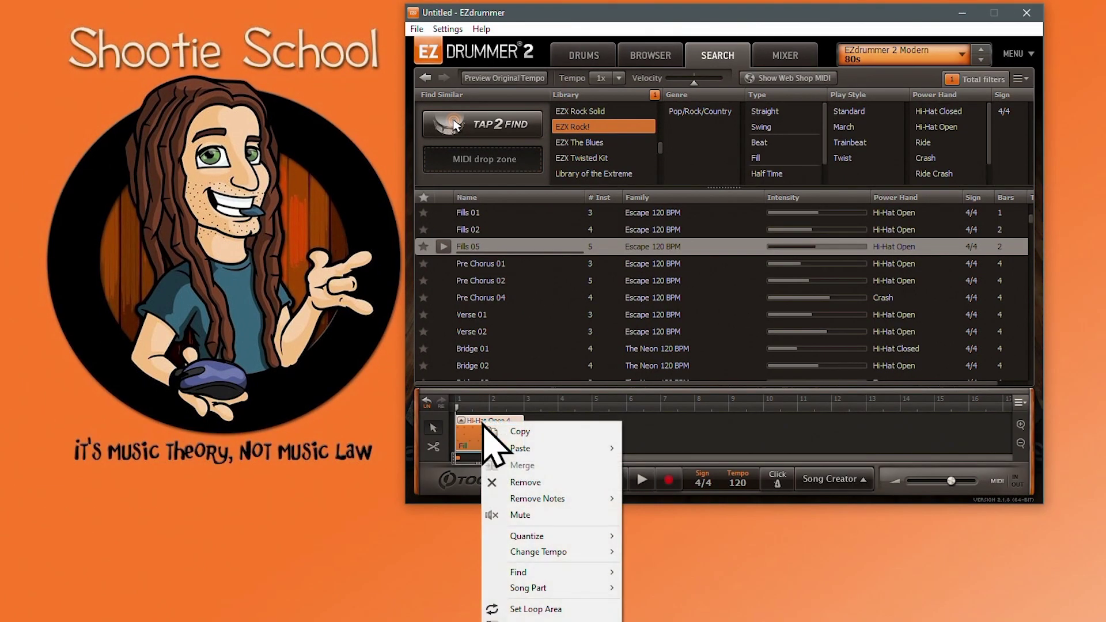
pyautogui.click(552, 606)
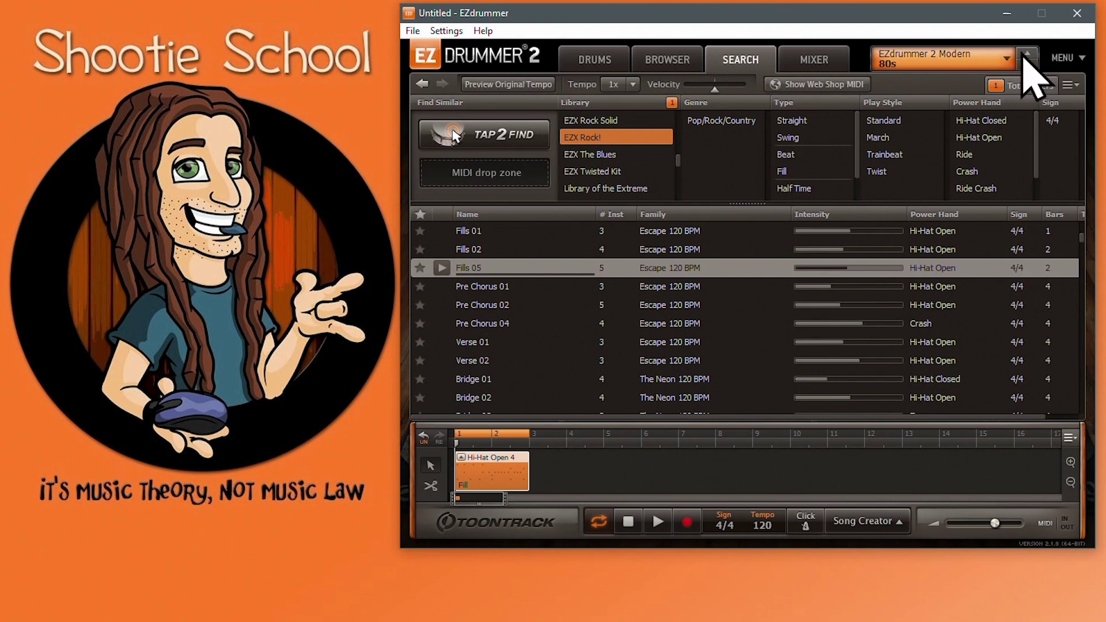
# Look through the preset libraries, return to the mixer and start playback of the looped fill
pyautogui.click(1006, 59)
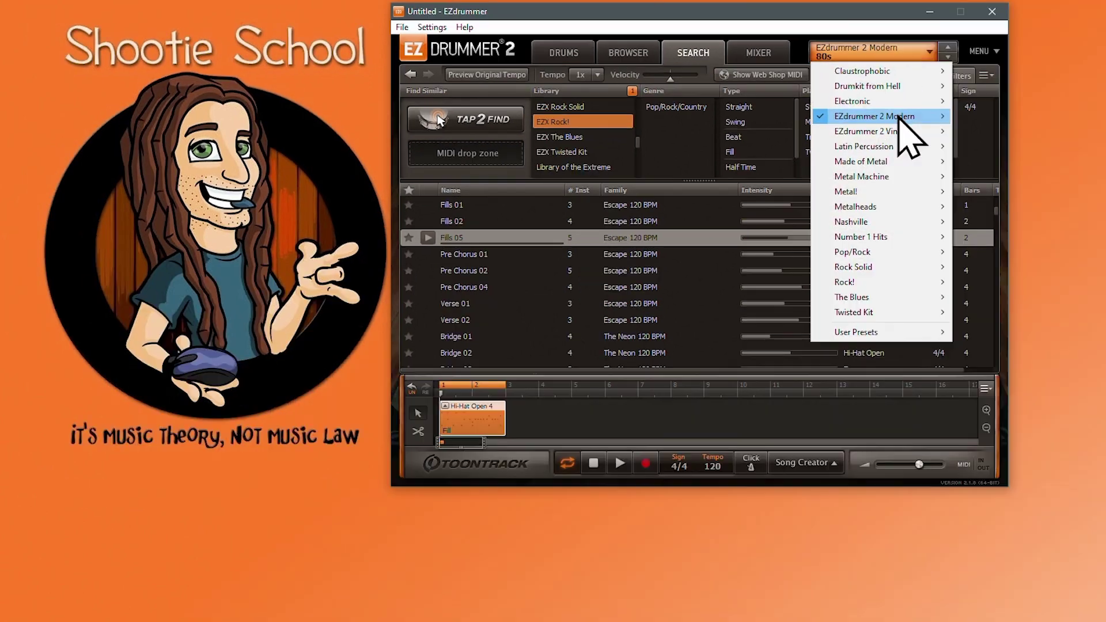
pyautogui.moveTo(958, 131)
pyautogui.click(758, 53)
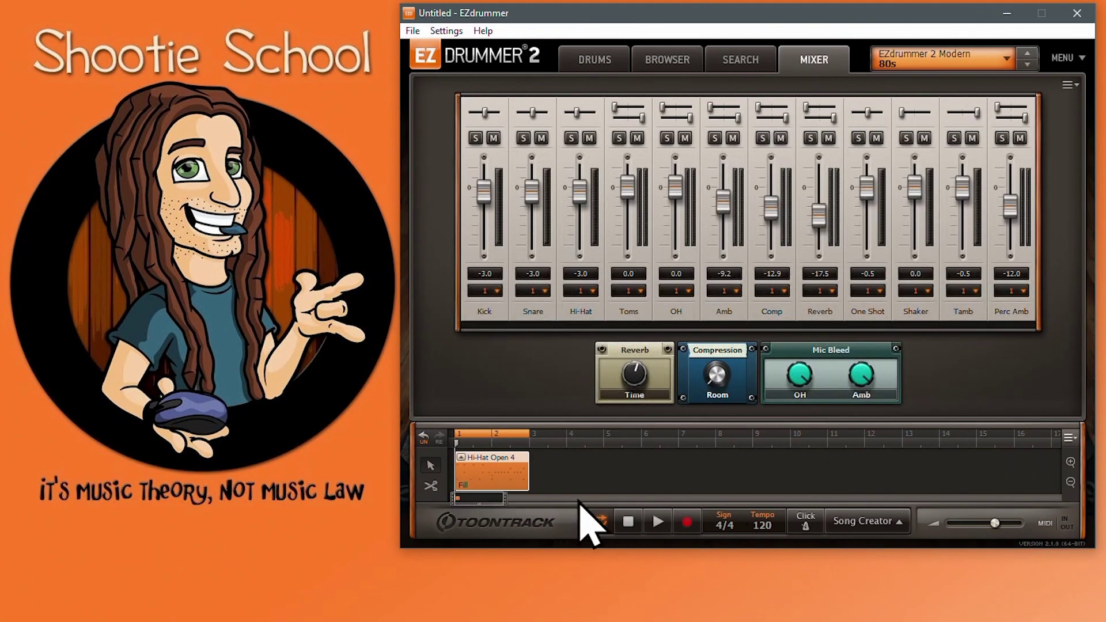
pyautogui.click(658, 522)
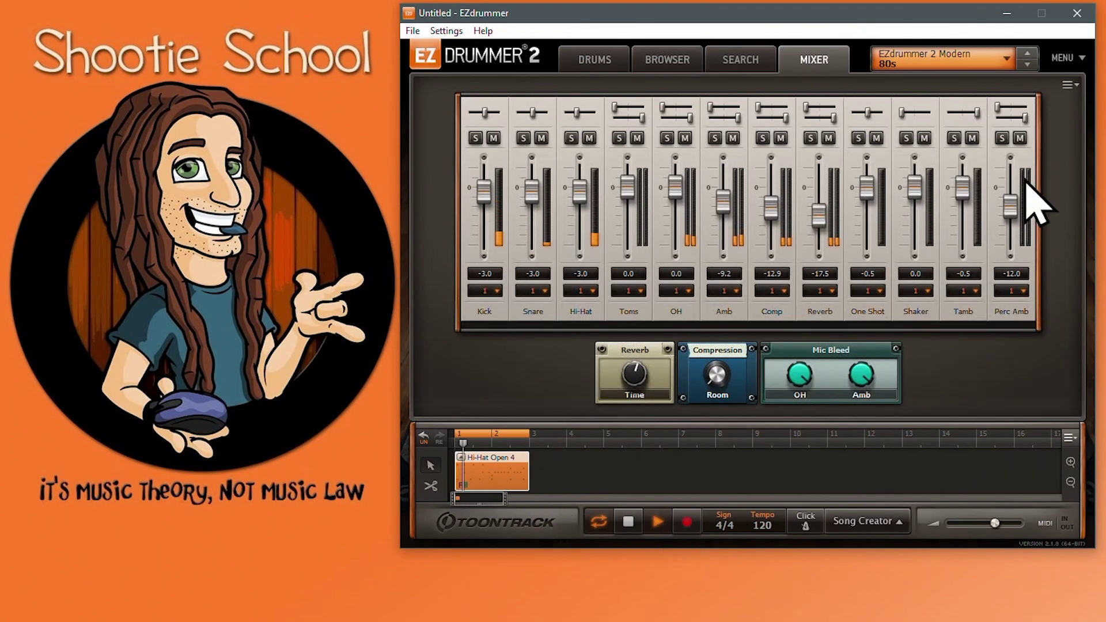
# Load the Disco Pop preset of EZdrummer 2 Modern and adjust its EQ bass and treble, with Comp lowered to -10.8
pyautogui.click(1028, 64)
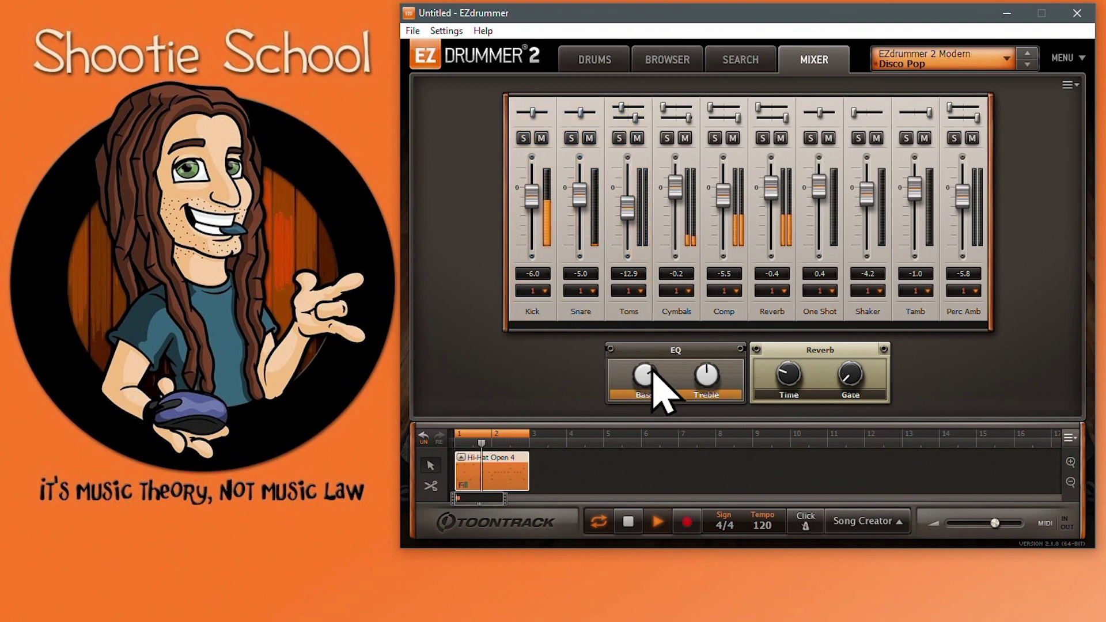
pyautogui.moveTo(723, 381)
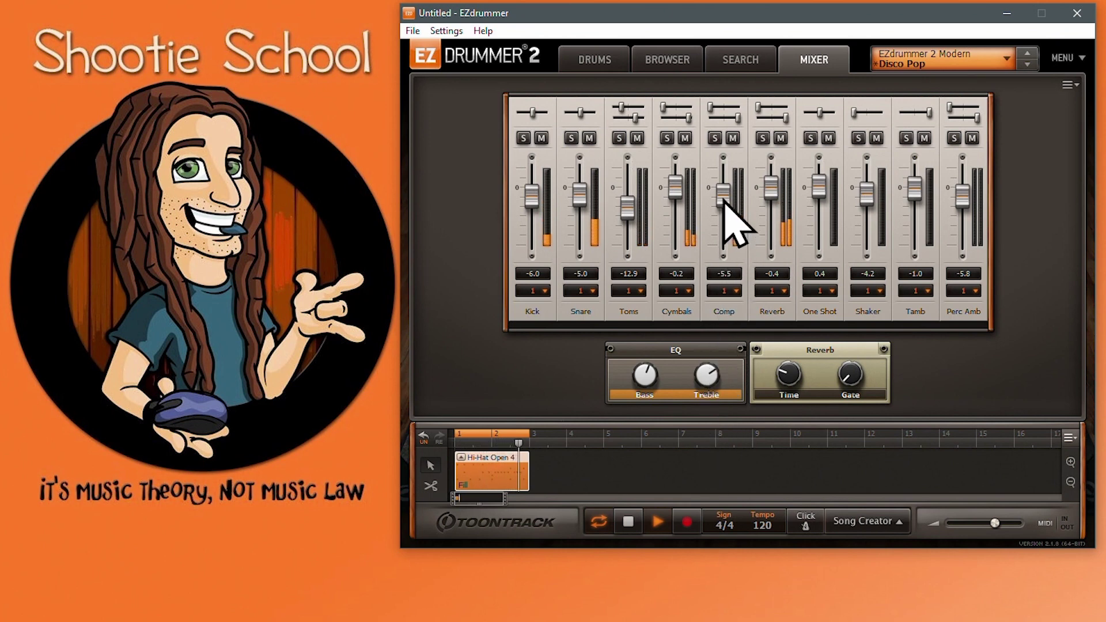
pyautogui.moveTo(723, 197)
pyautogui.mouseDown()
pyautogui.moveTo(725, 211)
pyautogui.moveTo(728, 200)
pyautogui.mouseUp()
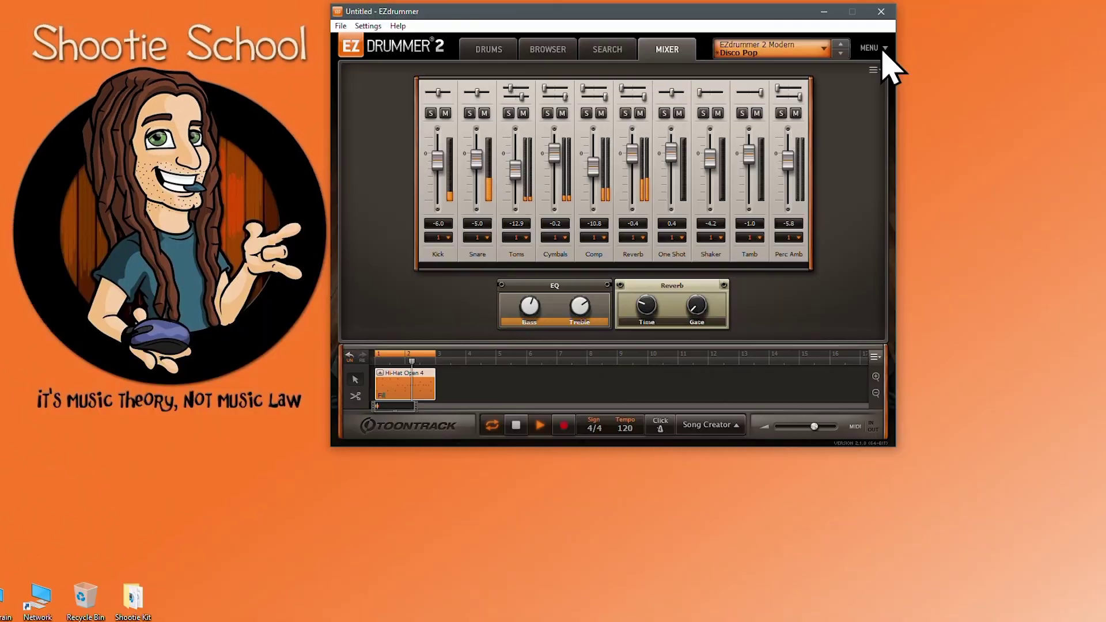
# Set the knob mode to Linear in the general settings and try it on the EQ treble
pyautogui.click(1069, 58)
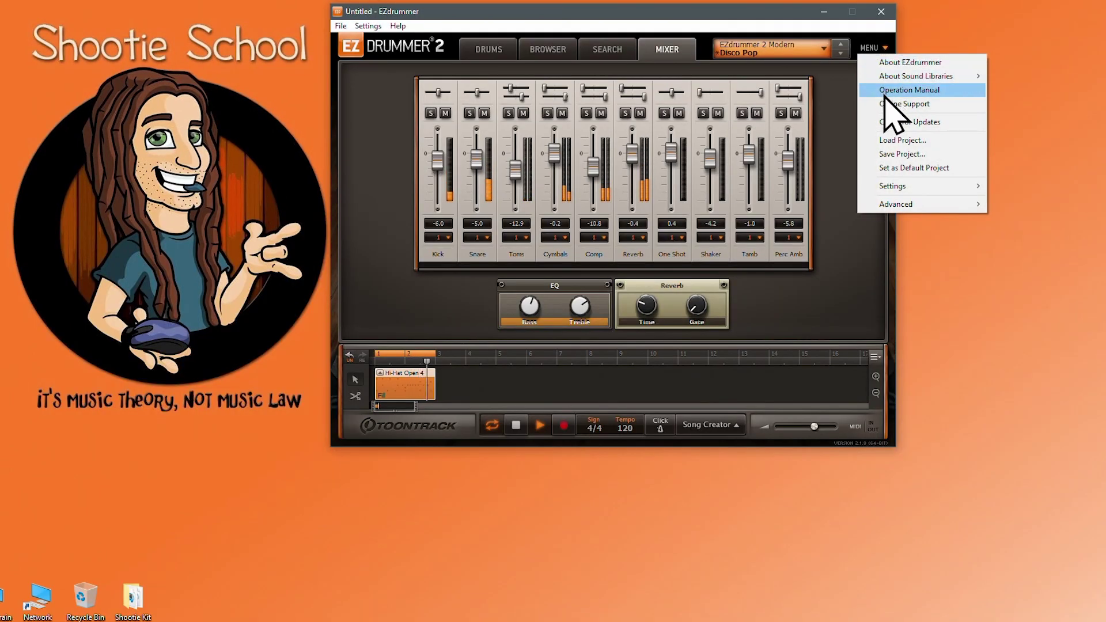
pyautogui.moveTo(919, 190)
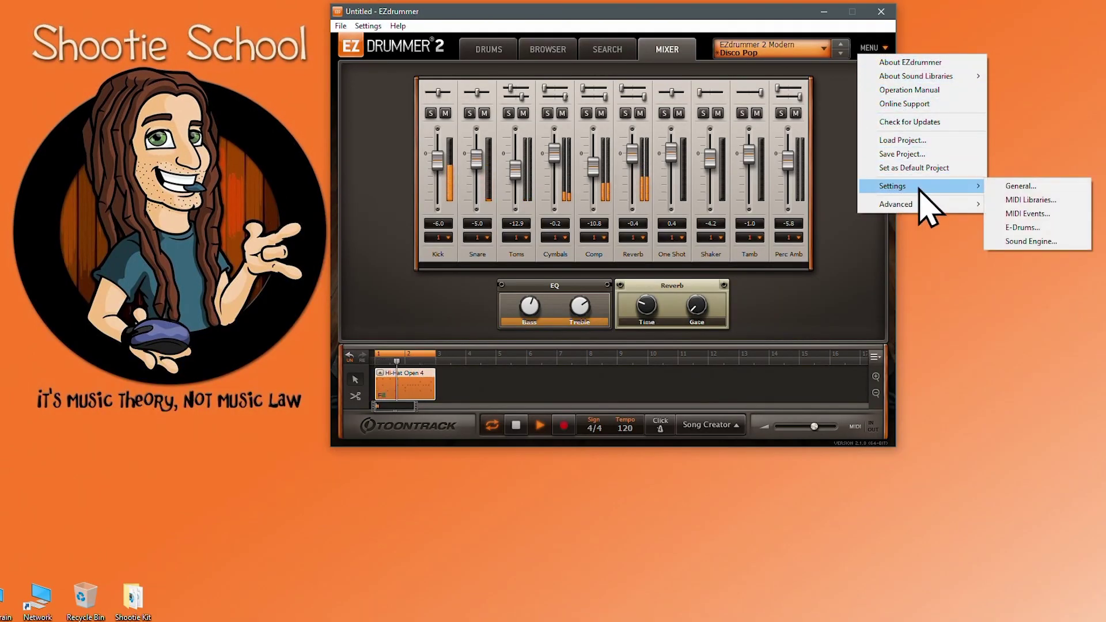
pyautogui.click(1019, 186)
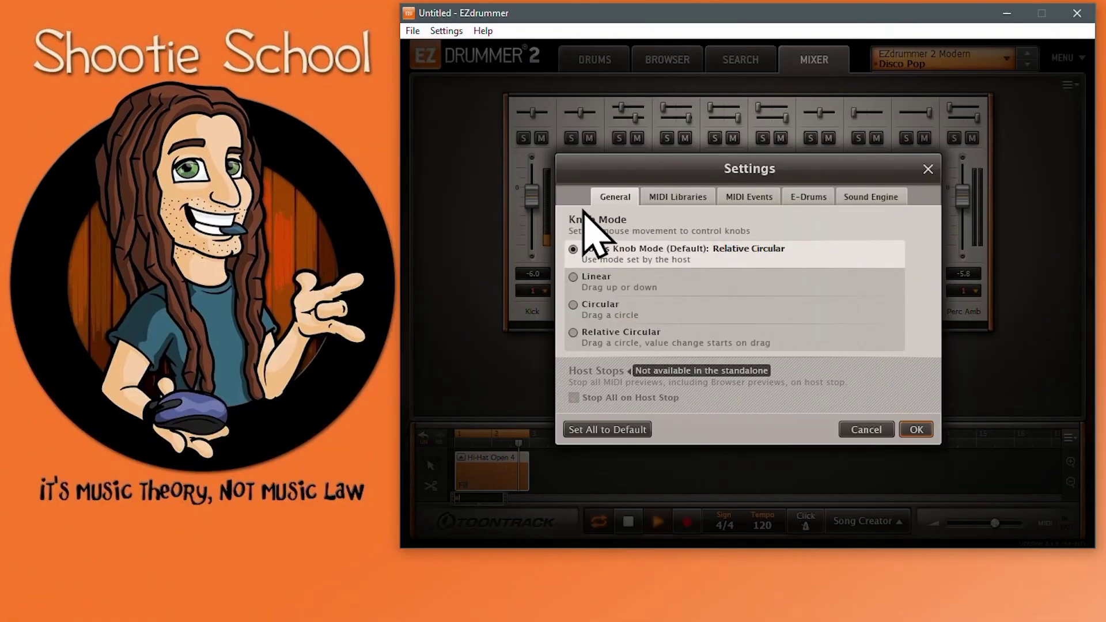
pyautogui.click(582, 283)
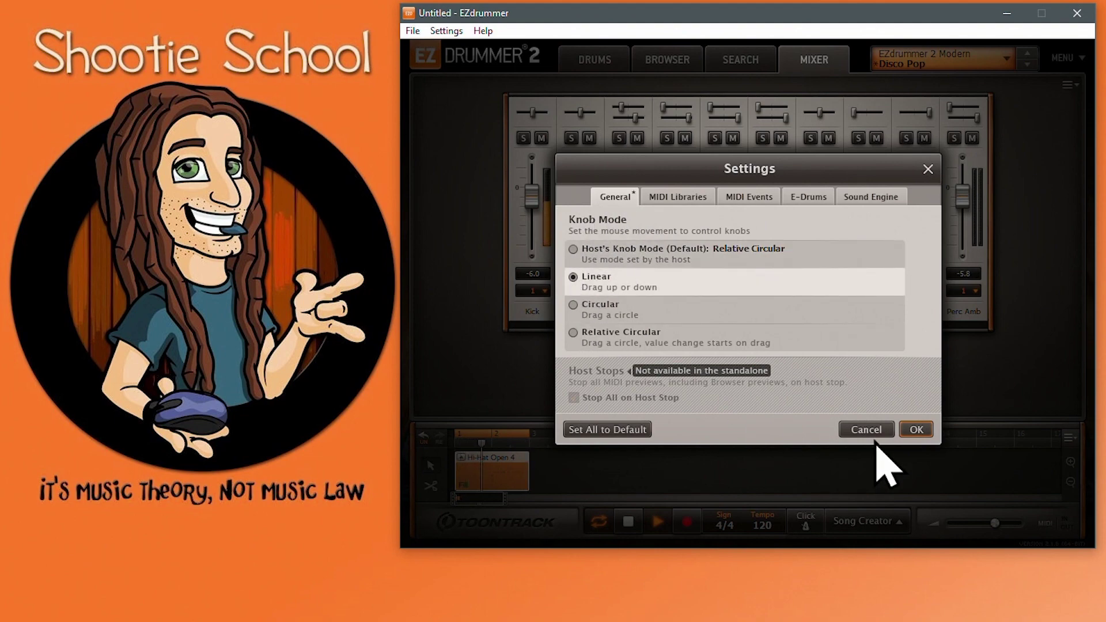
pyautogui.click(916, 429)
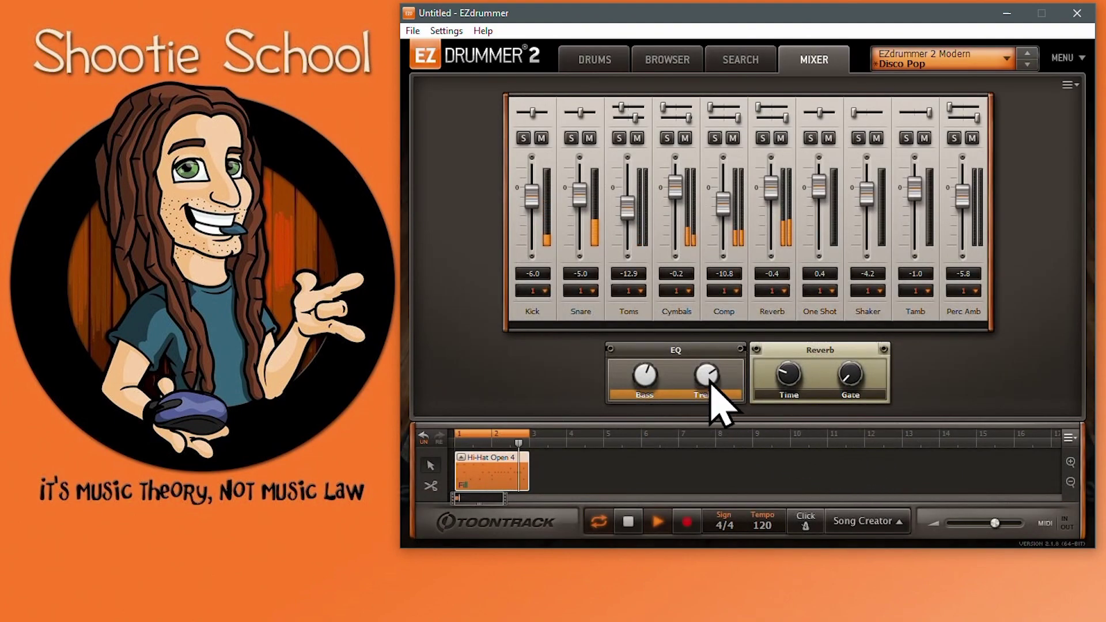
pyautogui.moveTo(710, 385)
pyautogui.mouseDown()
pyautogui.moveTo(702, 365)
pyautogui.moveTo(710, 385)
pyautogui.mouseUp()
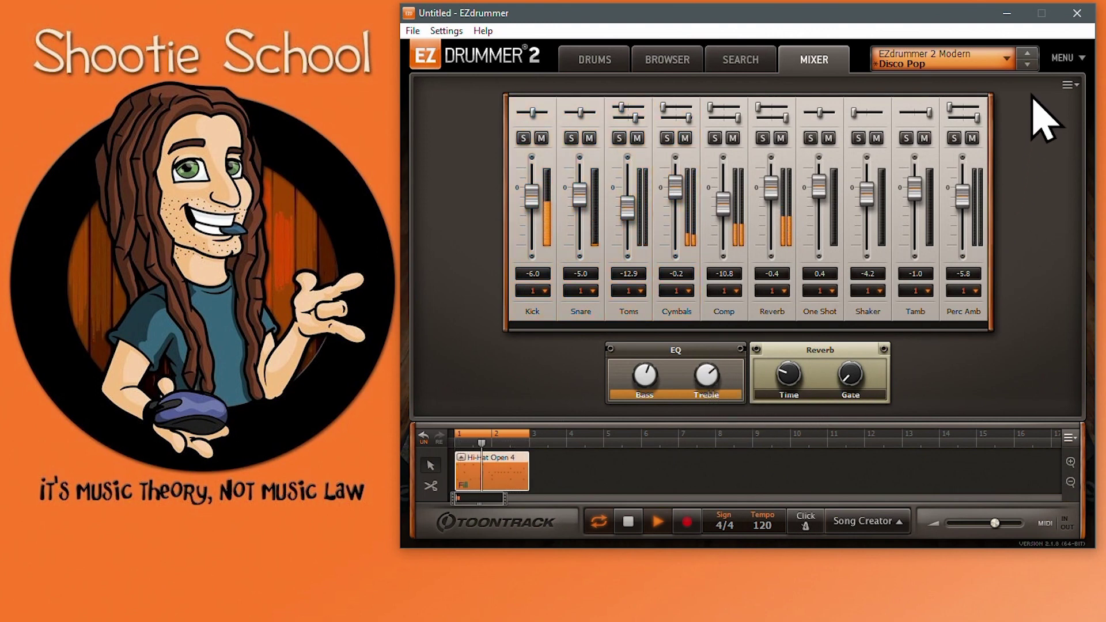
# Load the Distorted preset of EZdrummer 2 Modern and raise the distortion drive to its maximum
pyautogui.click(1027, 65)
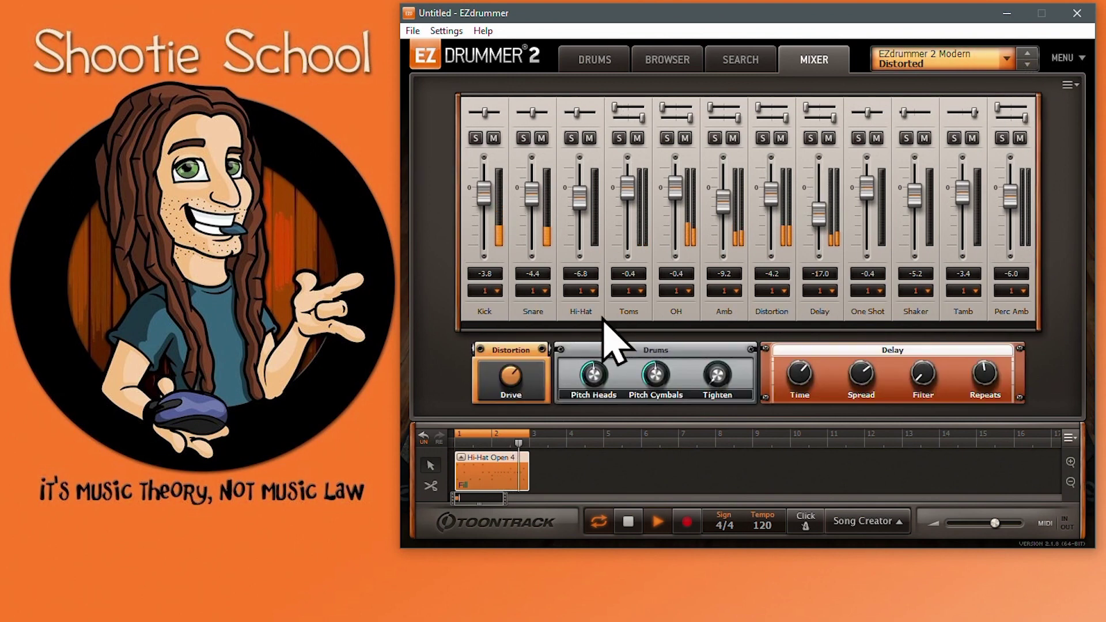
pyautogui.click(513, 376)
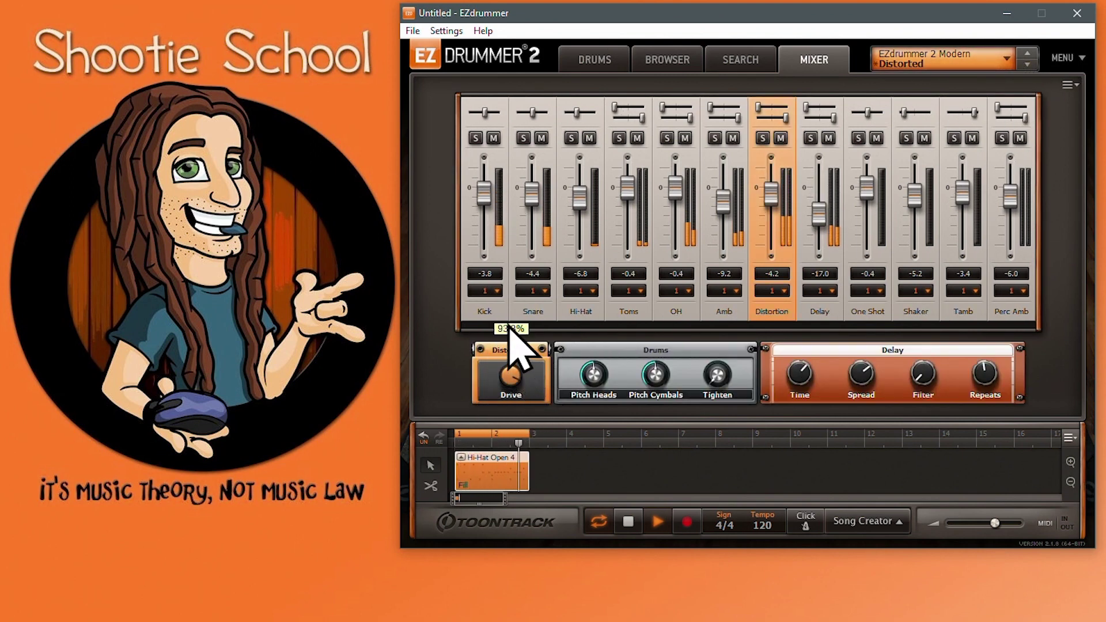
pyautogui.moveTo(509, 334); pyautogui.dragTo(506, 291)
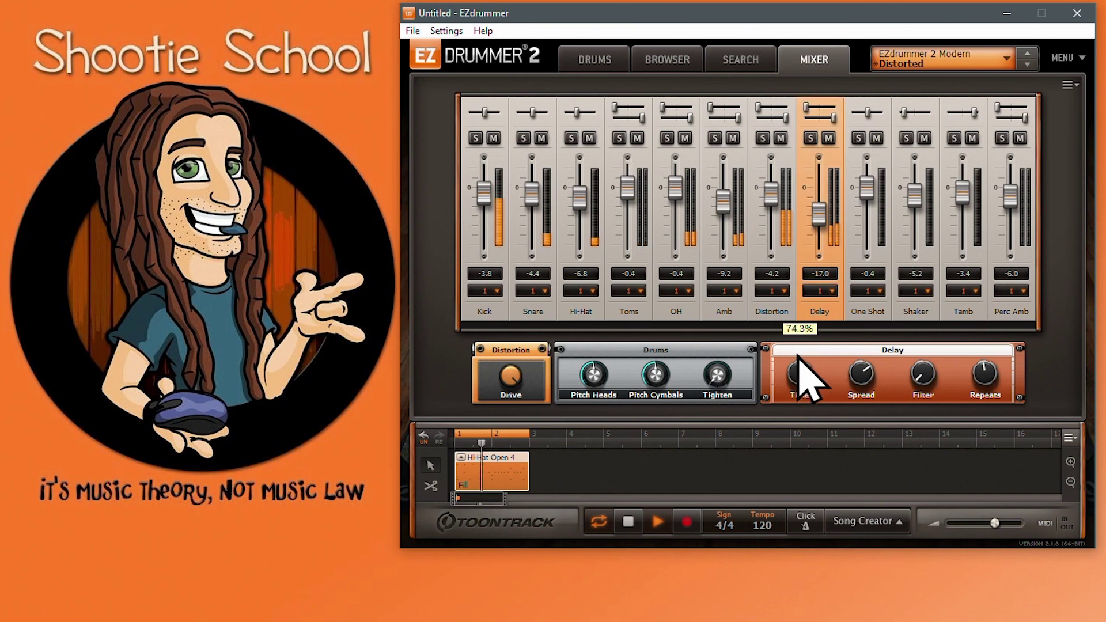
# Try higher spread, filter and repeats values on the delay effect, and restore all its knobs to the preset values
pyautogui.moveTo(863, 375); pyautogui.dragTo(926, 300)
pyautogui.moveTo(926, 375); pyautogui.dragTo(903, 208)
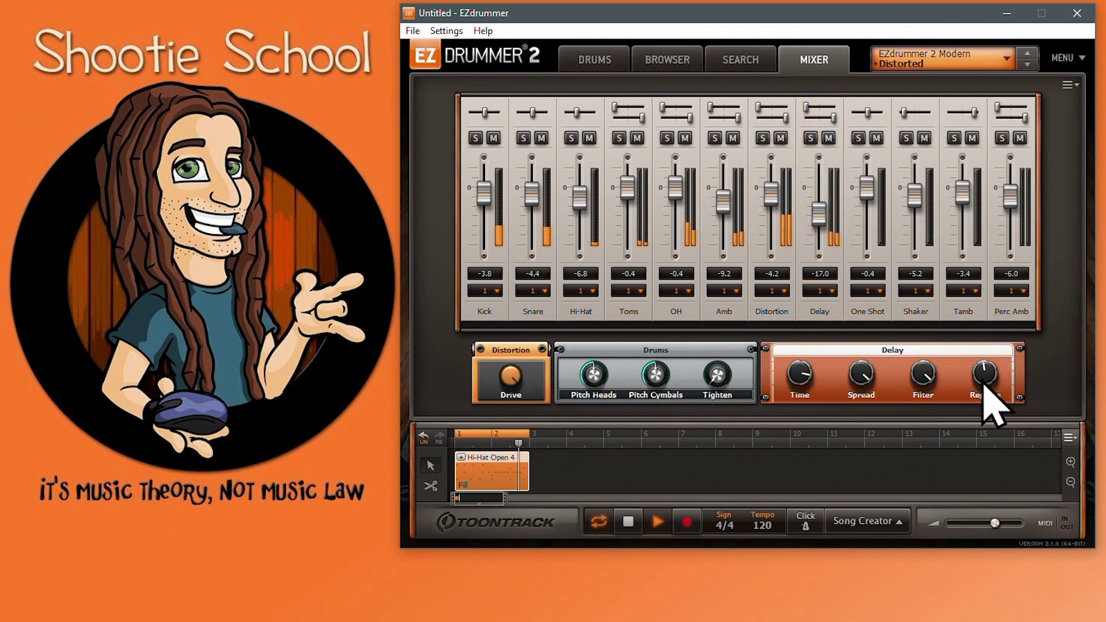
pyautogui.moveTo(983, 387); pyautogui.dragTo(974, 365)
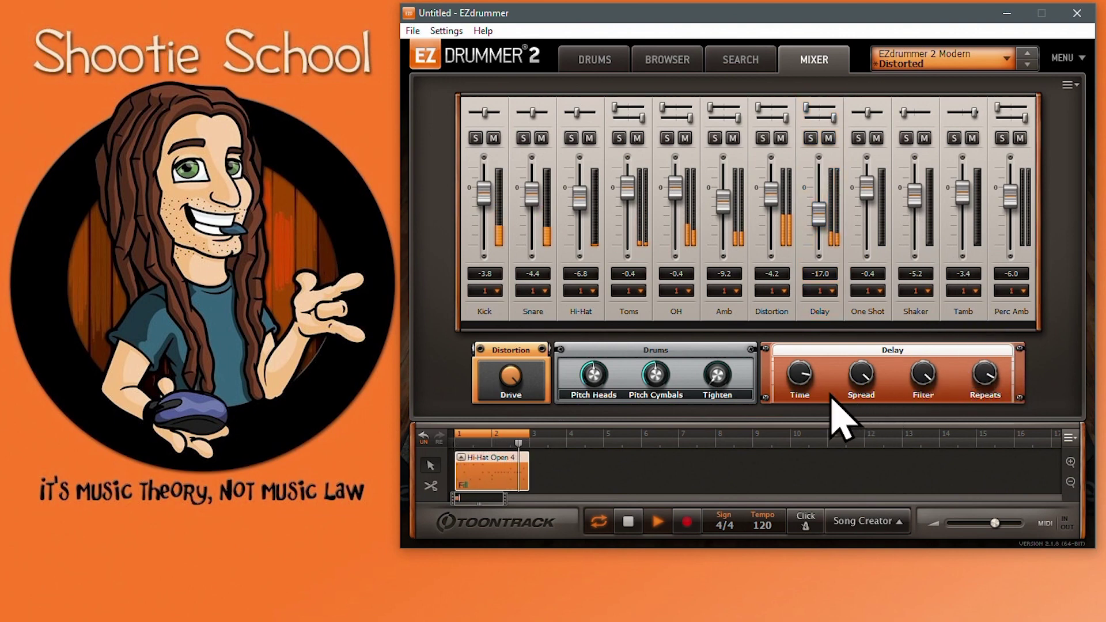
pyautogui.moveTo(800, 375); pyautogui.dragTo(917, 417)
pyautogui.moveTo(982, 395); pyautogui.dragTo(933, 407)
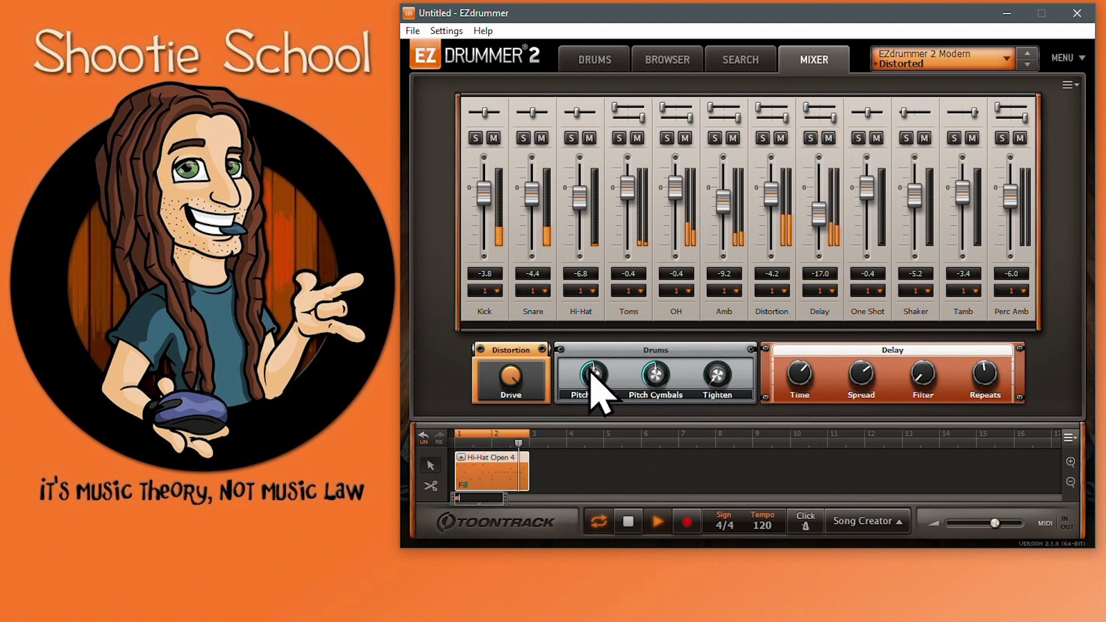
# Try the Pitch Heads, Pitch Cymbals and Tighten controls of the drums effect, returning each to its preset value
pyautogui.moveTo(599, 387)
pyautogui.mouseDown()
pyautogui.moveTo(593, 372)
pyautogui.moveTo(598, 379)
pyautogui.mouseUp()
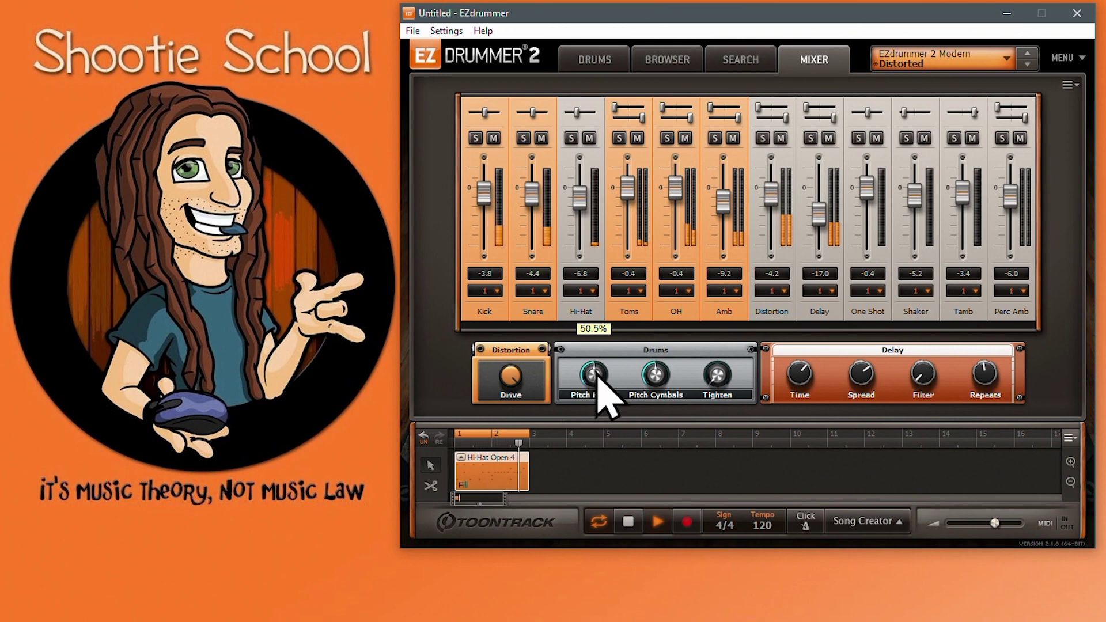
pyautogui.moveTo(664, 362)
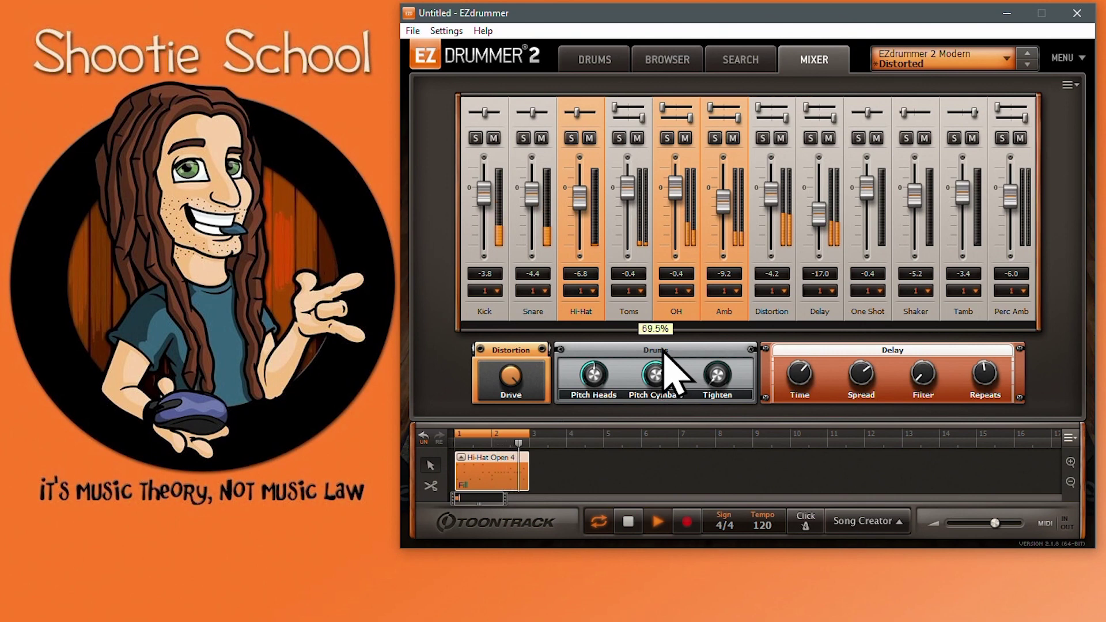
pyautogui.moveTo(664, 349); pyautogui.dragTo(666, 327)
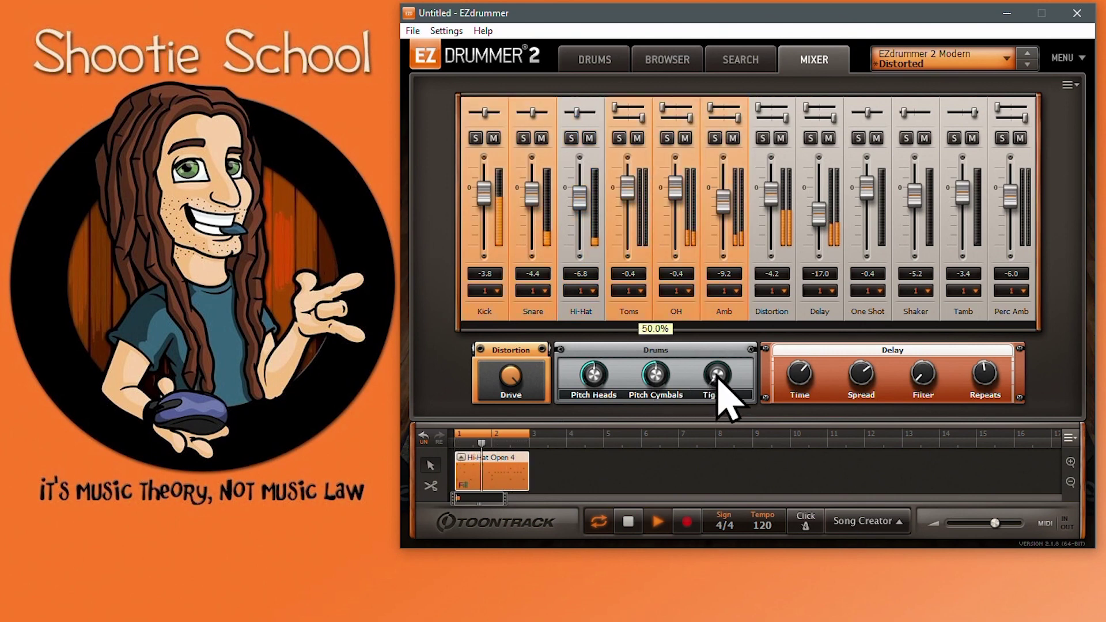
pyautogui.moveTo(721, 385)
pyautogui.moveTo(724, 315); pyautogui.dragTo(717, 378)
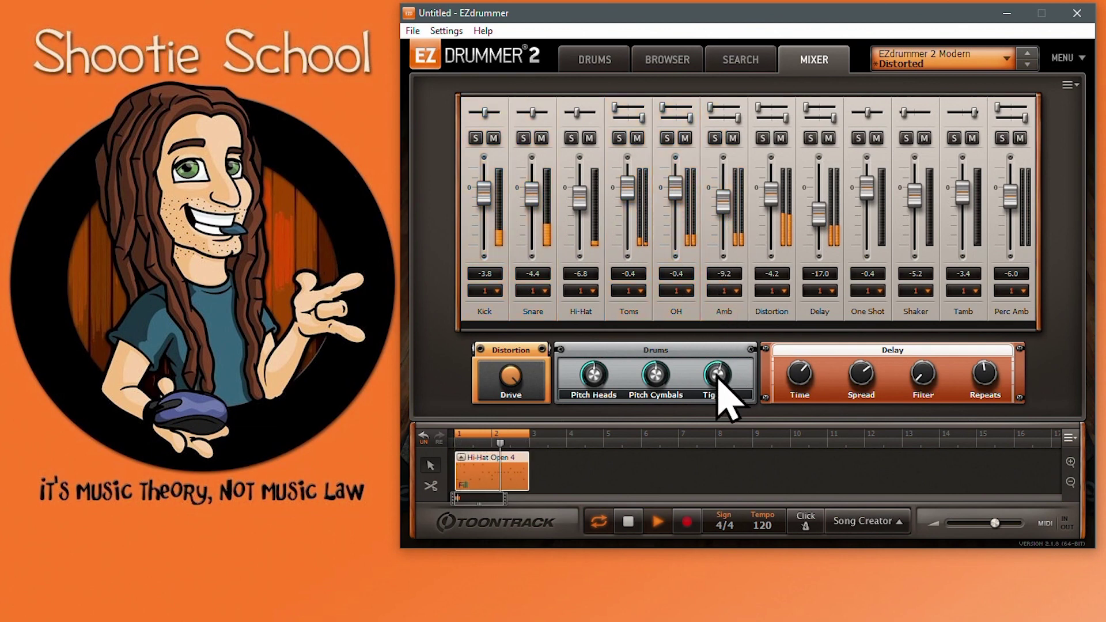
# Stop playback and save the project to the desktop as Cool Distortion Echo THingy
pyautogui.click(657, 521)
pyautogui.click(414, 31)
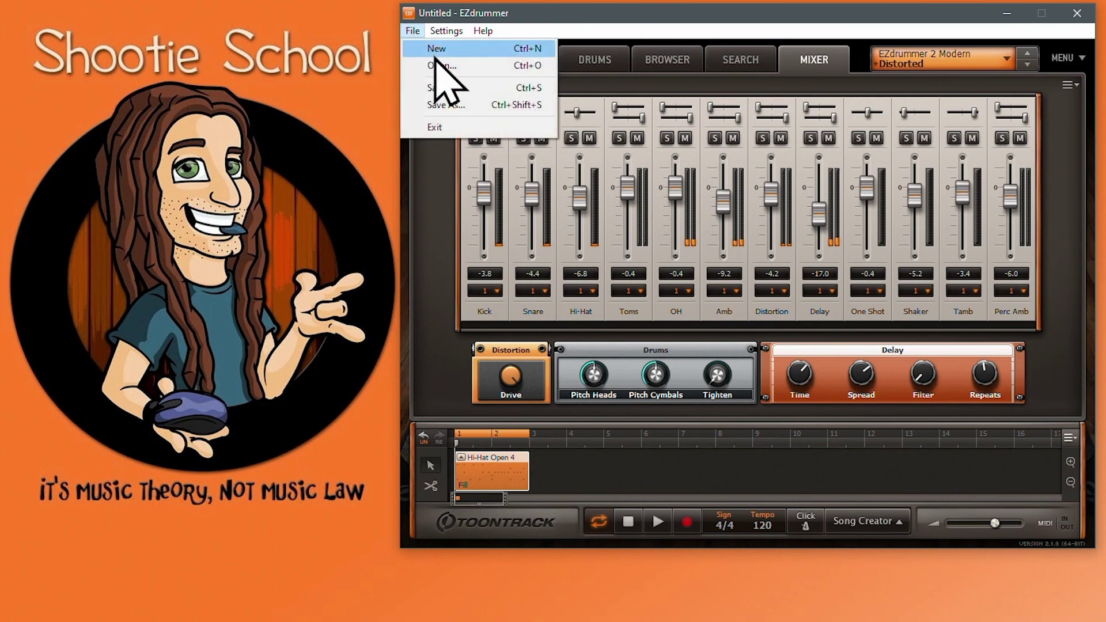
pyautogui.click(448, 106)
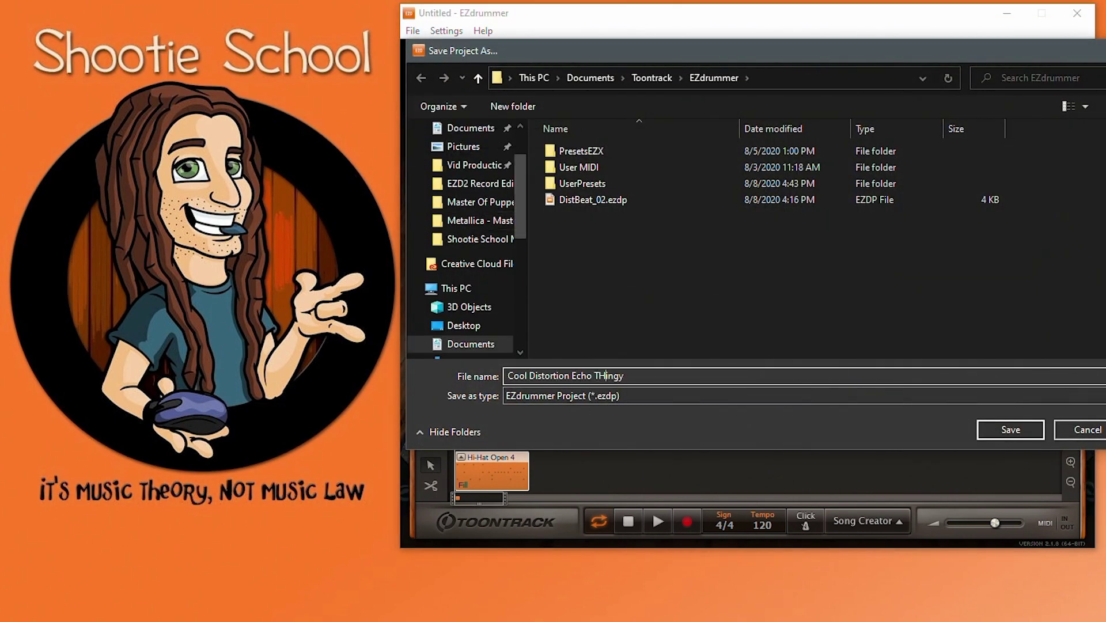
pyautogui.click(1010, 429)
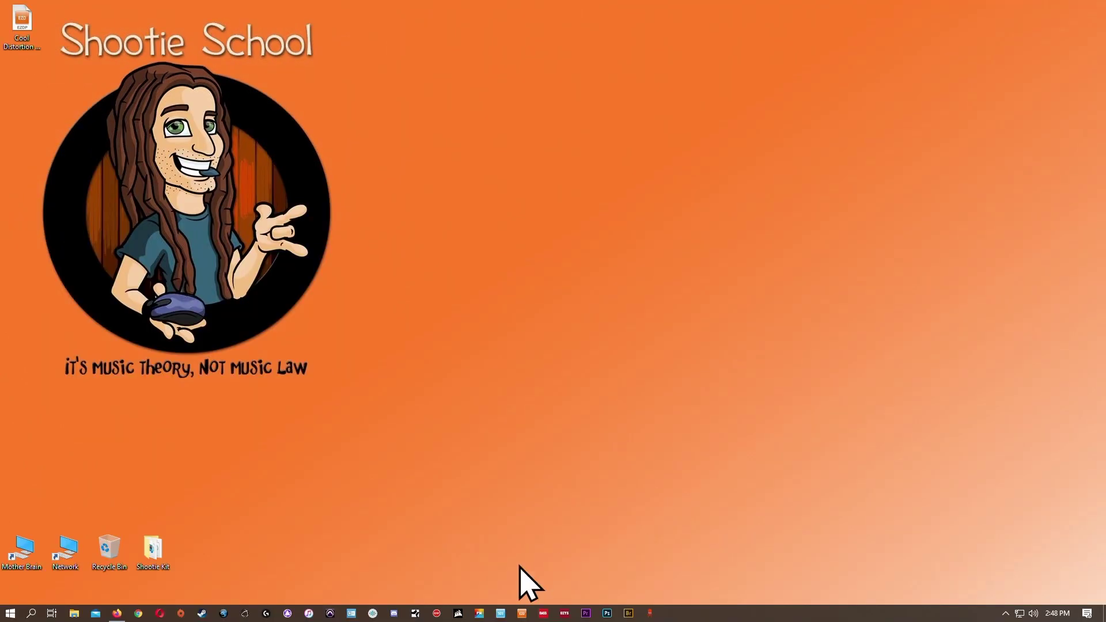
# Switch to Pro Tools, create a local session named EZ Echo Beat on the desktop and hide its Click 1 track
pyautogui.click(331, 614)
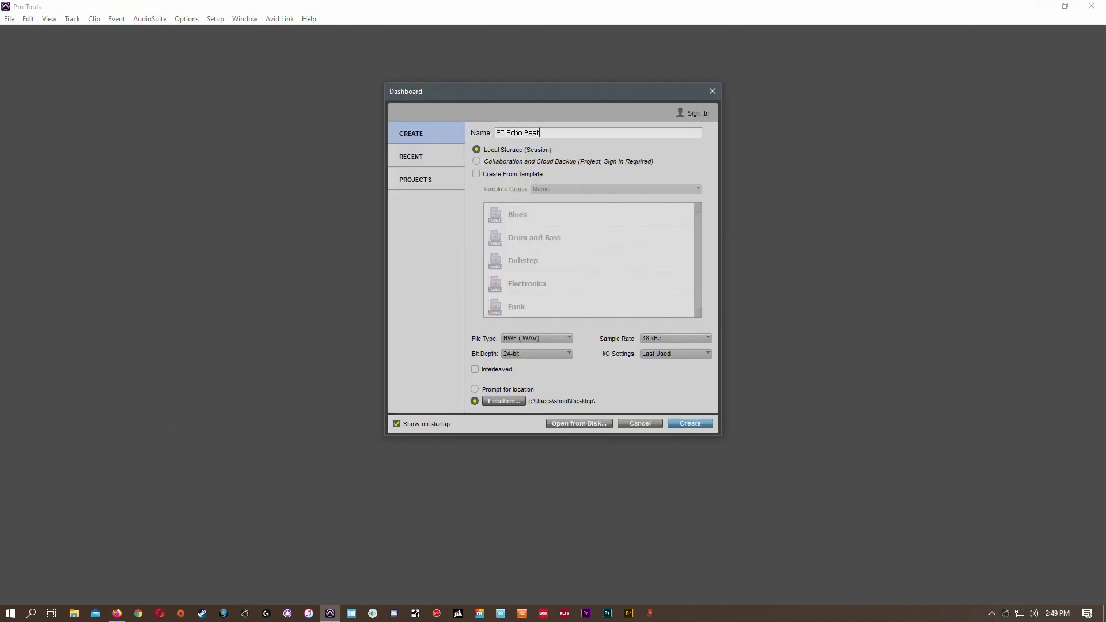
pyautogui.click(690, 423)
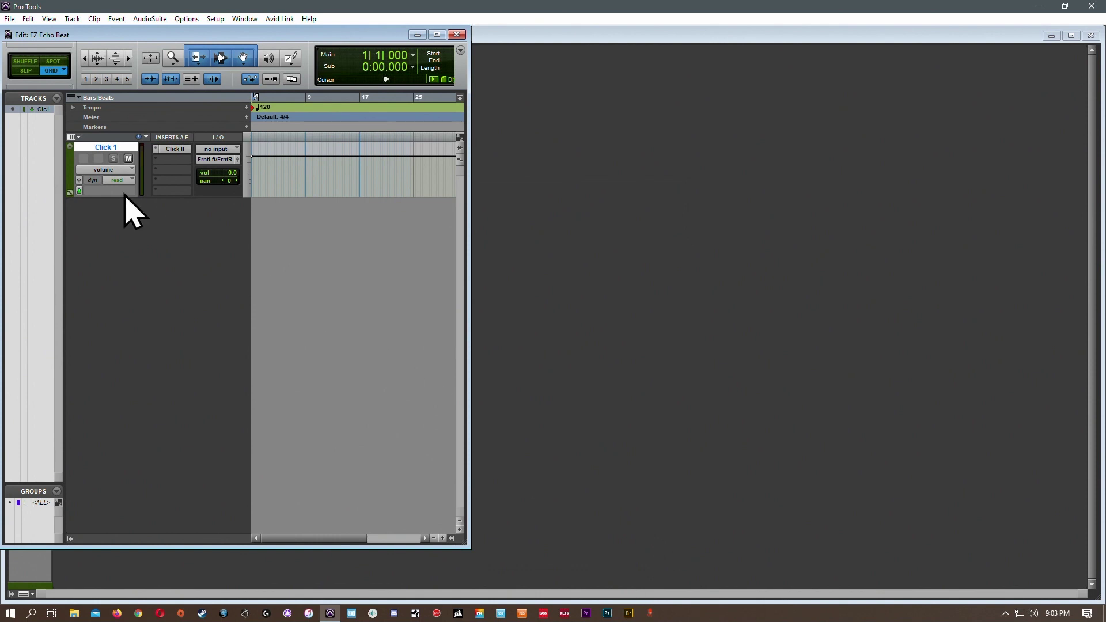
pyautogui.rightClick(107, 151)
pyautogui.click(126, 162)
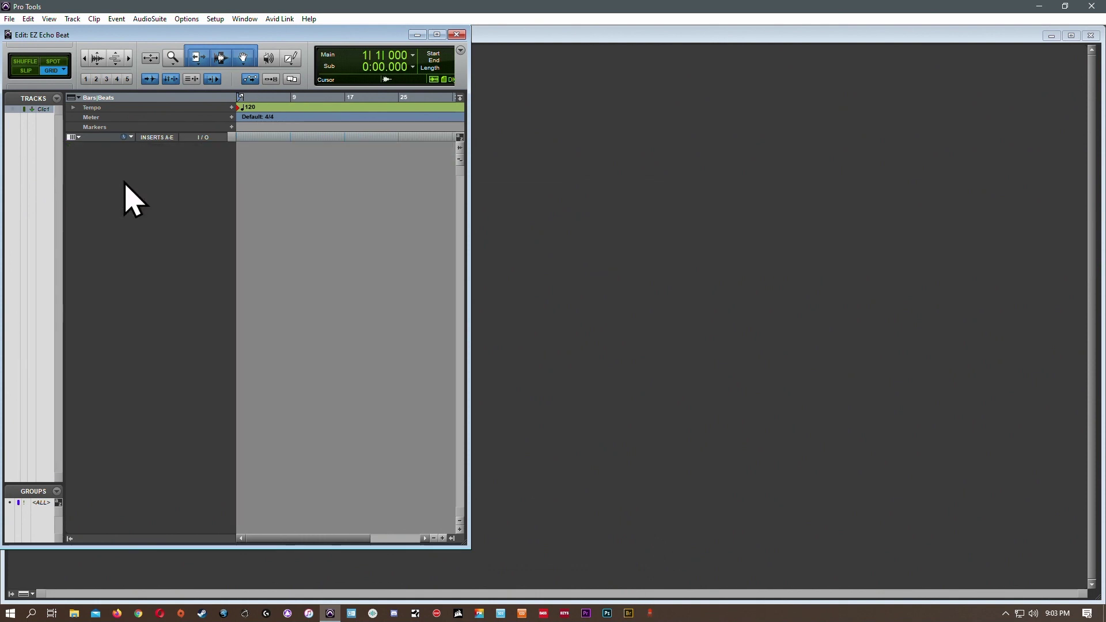
# Create one stereo instrument track in ticks named EZD2
pyautogui.hotkey('ctrl', 'shift', 'n')
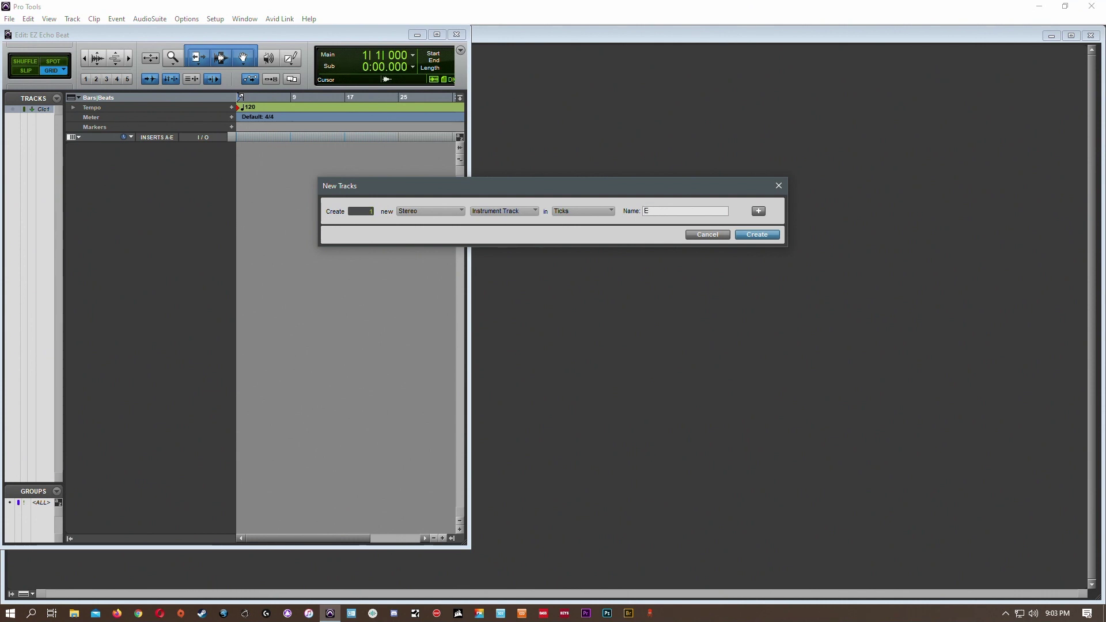
pyautogui.write('EZD2')
pyautogui.press('Return')
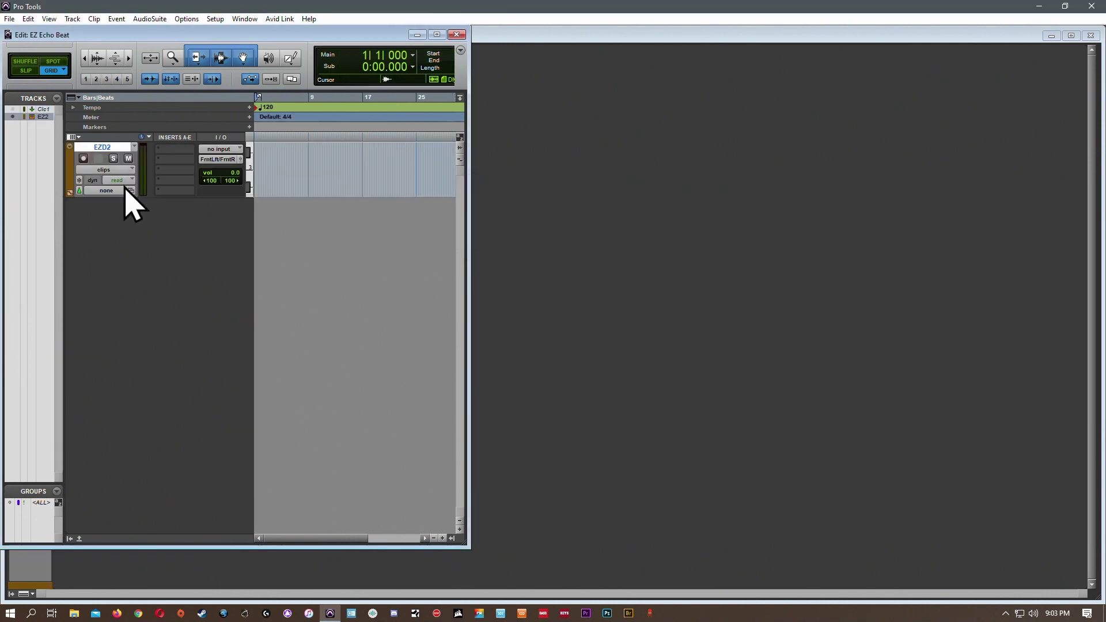
# Insert the Toontrack EZdrummer (stereo) multichannel plug-in in the first insert slot of the EZD2 track
pyautogui.click(160, 152)
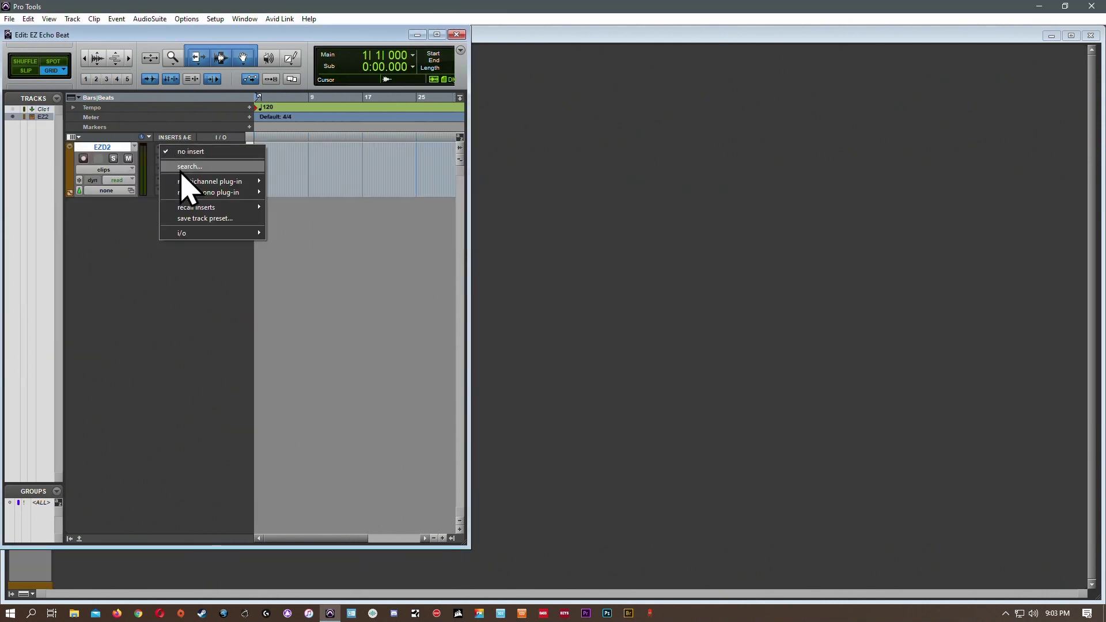
pyautogui.moveTo(242, 182)
pyautogui.moveTo(305, 461)
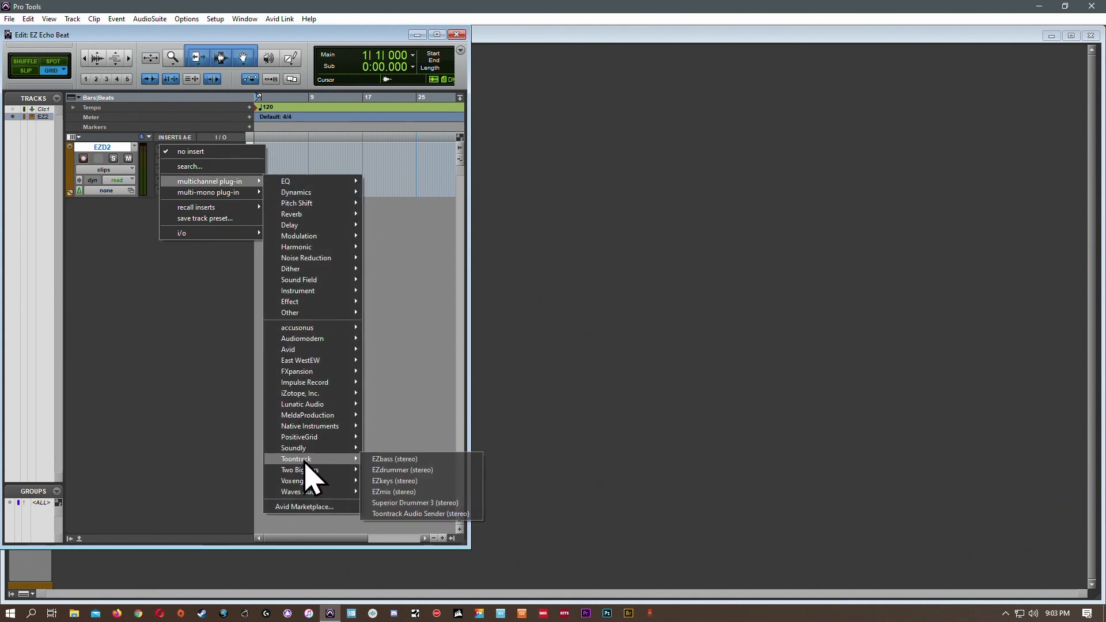
pyautogui.click(412, 474)
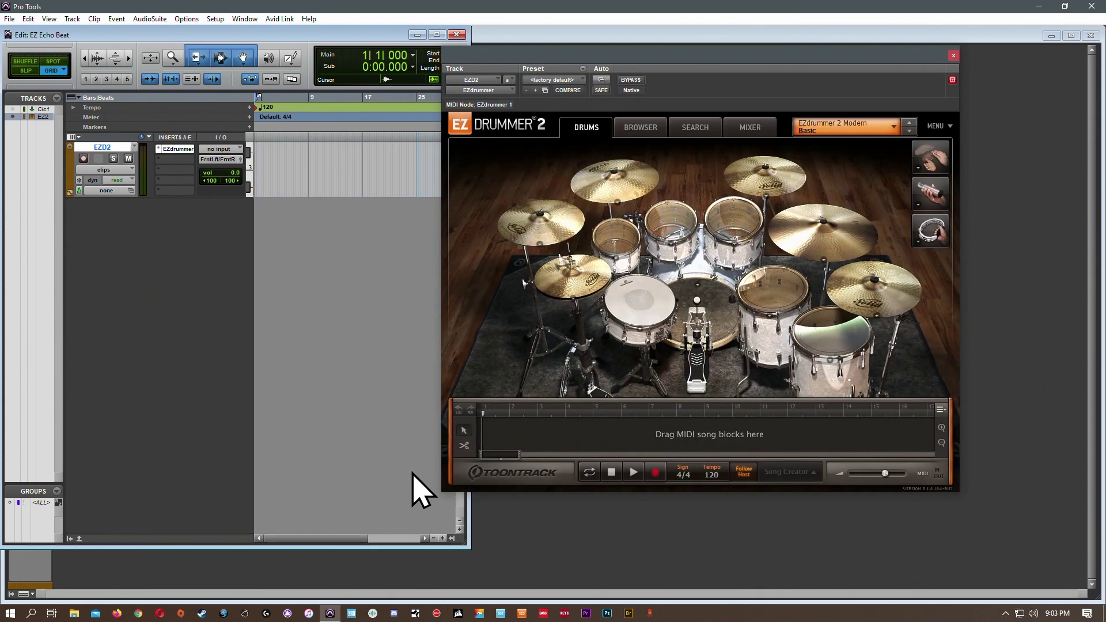
# Load the saved Cool Distortion Echo THingy project from the desktop into the EZdrummer plug-in
pyautogui.click(948, 124)
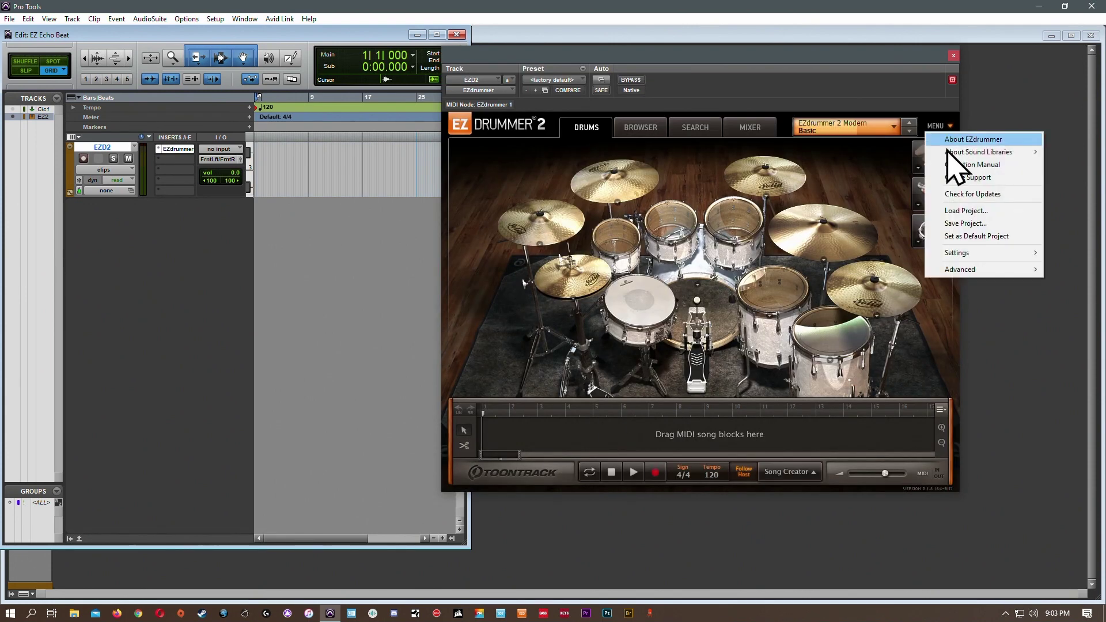
pyautogui.click(963, 211)
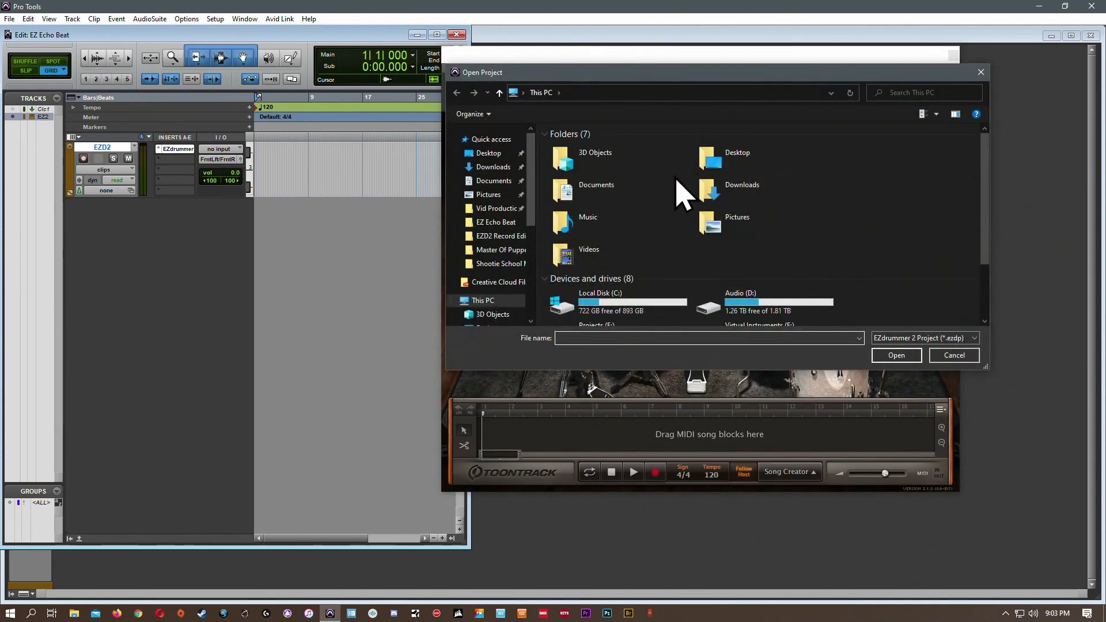
pyautogui.click(490, 154)
pyautogui.doubleClick(708, 170)
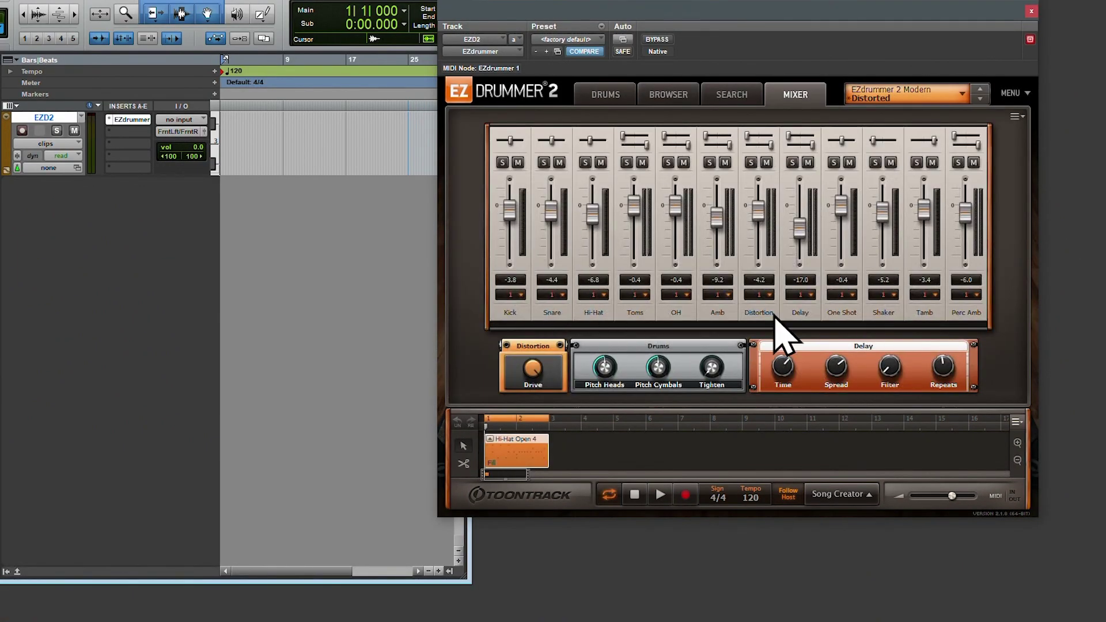
# Set the EZD2 track's automation mode to write and start MIDI Learn for the Pitch Heads knob
pyautogui.click(75, 155)
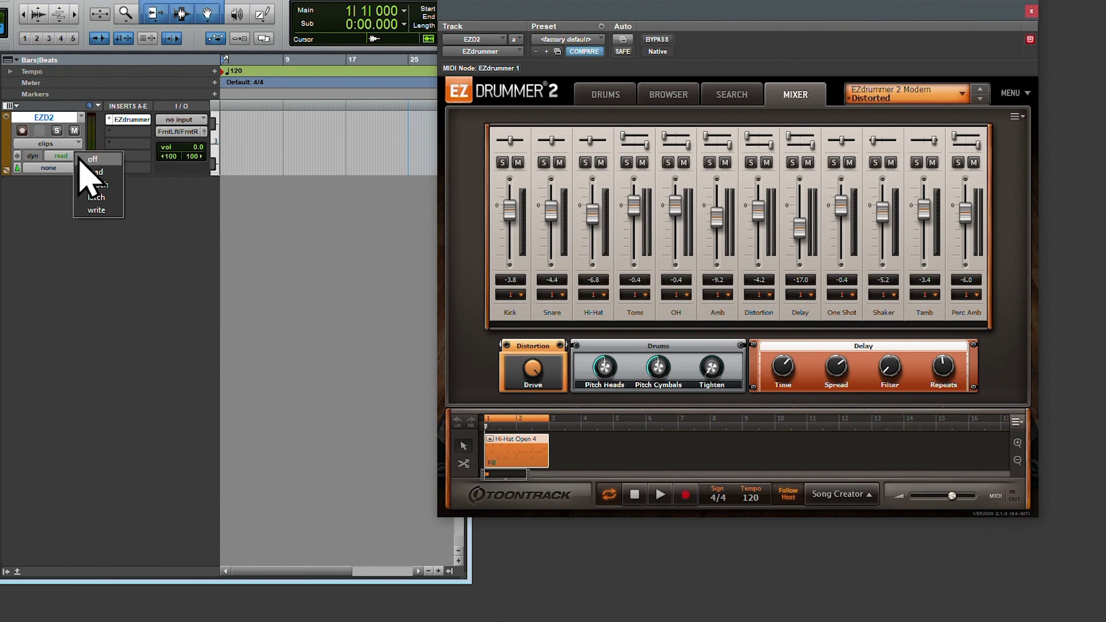
pyautogui.click(96, 210)
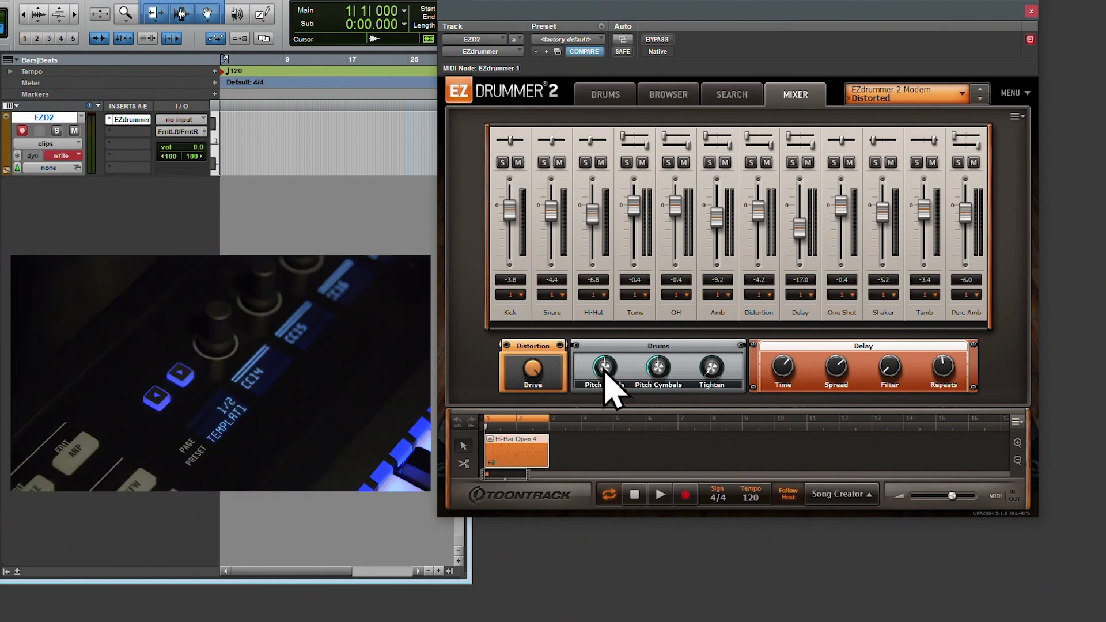
pyautogui.rightClick(604, 371)
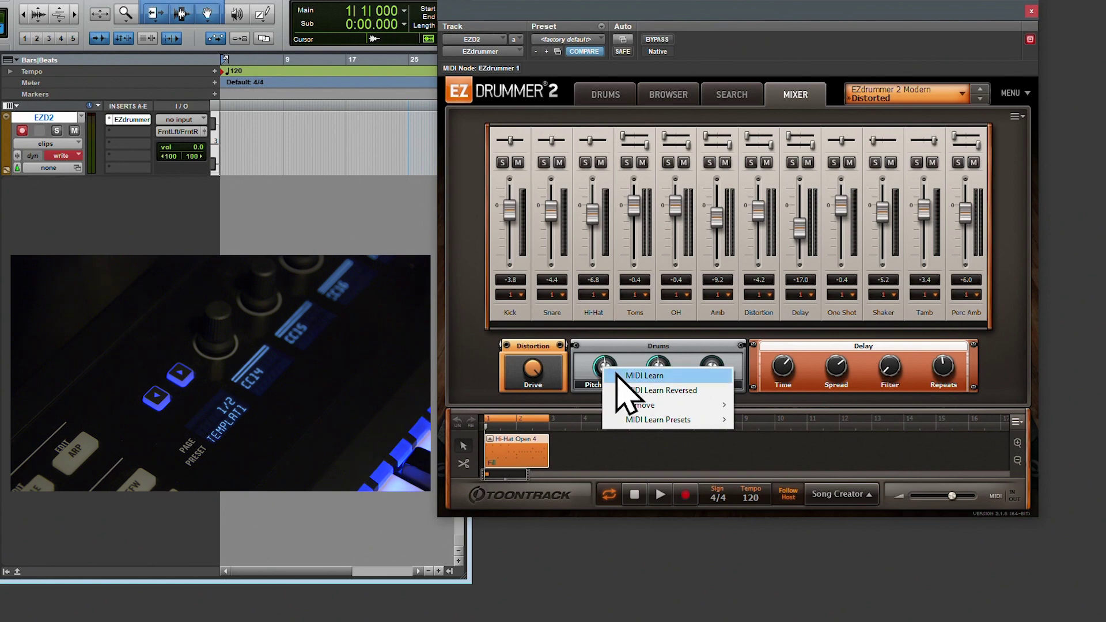
pyautogui.click(616, 375)
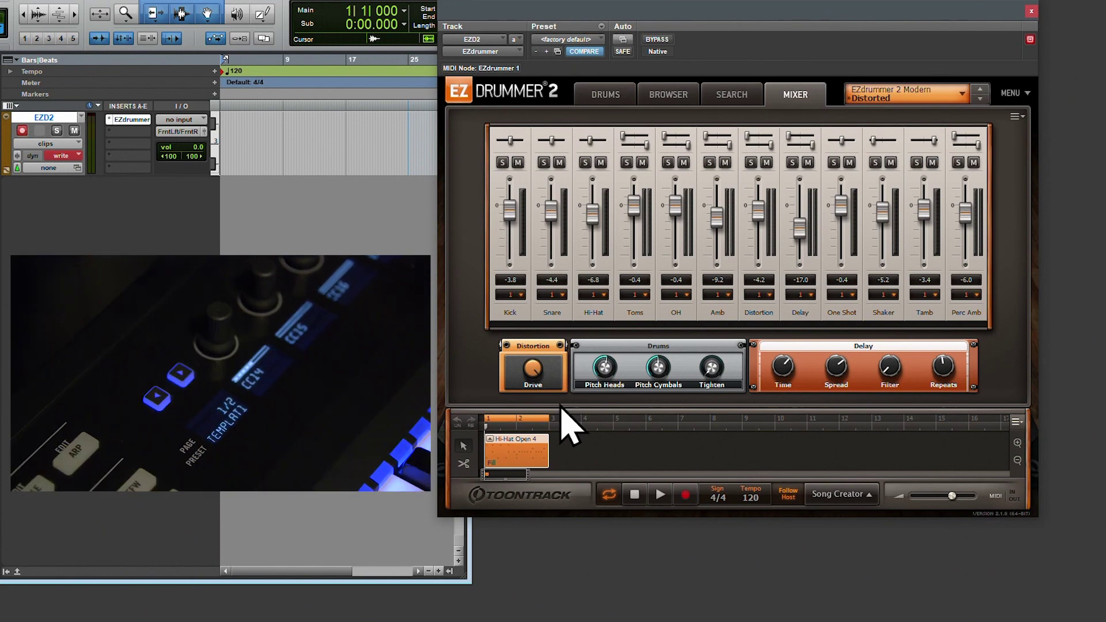
# Copy the Hi-Hat Open 4 block repeatedly along the song track until it fills the timeline to about bar 65
pyautogui.moveTo(526, 468); pyautogui.dragTo(703, 451)
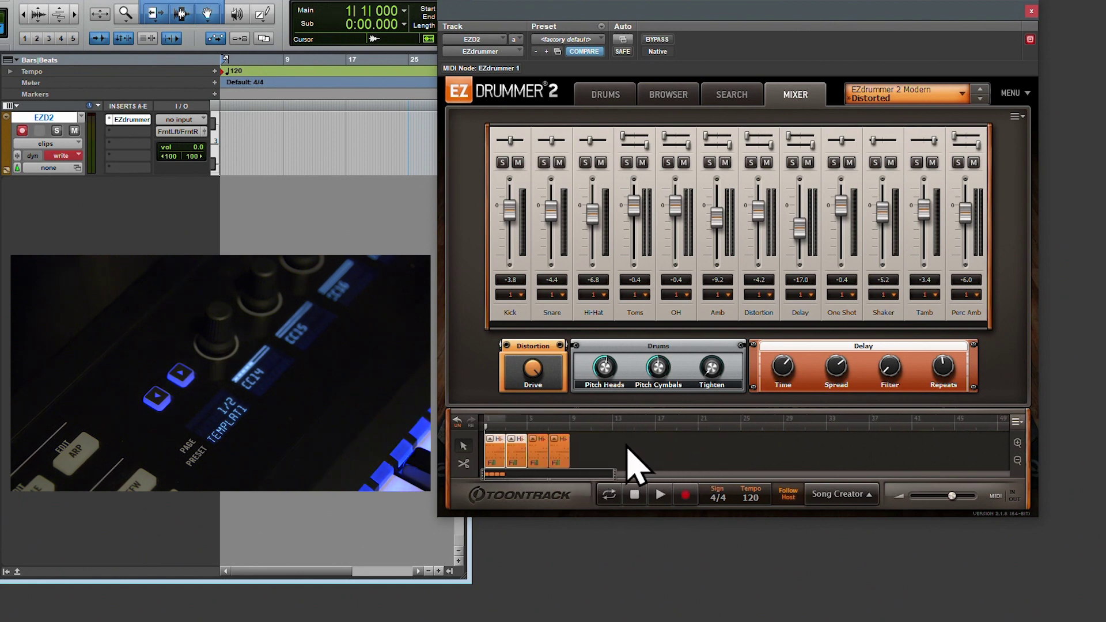
pyautogui.moveTo(636, 463); pyautogui.dragTo(697, 459)
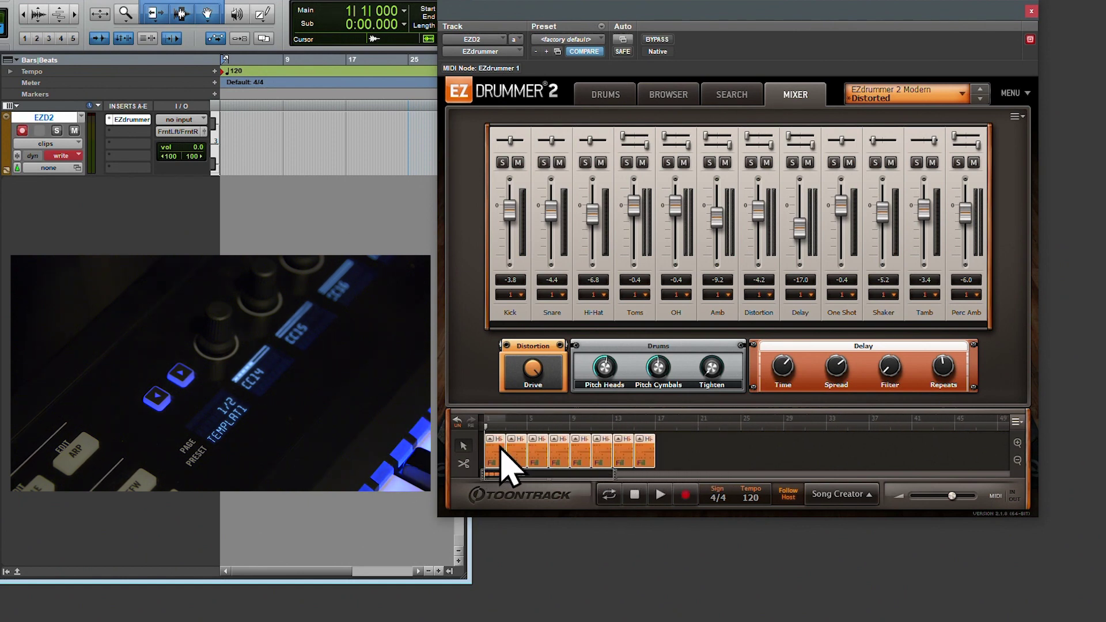
pyautogui.moveTo(507, 467); pyautogui.dragTo(691, 472)
pyautogui.moveTo(493, 468); pyautogui.dragTo(688, 468)
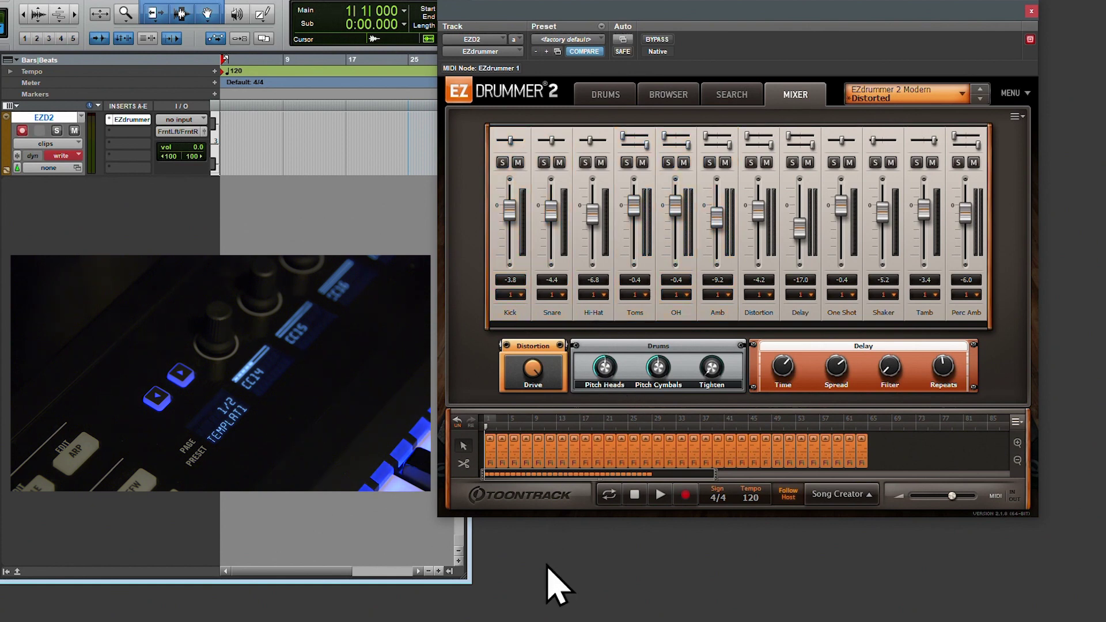
# Record a pass on the EZD2 track up to about bar 18 and play it back with automation set to read
pyautogui.press('space')
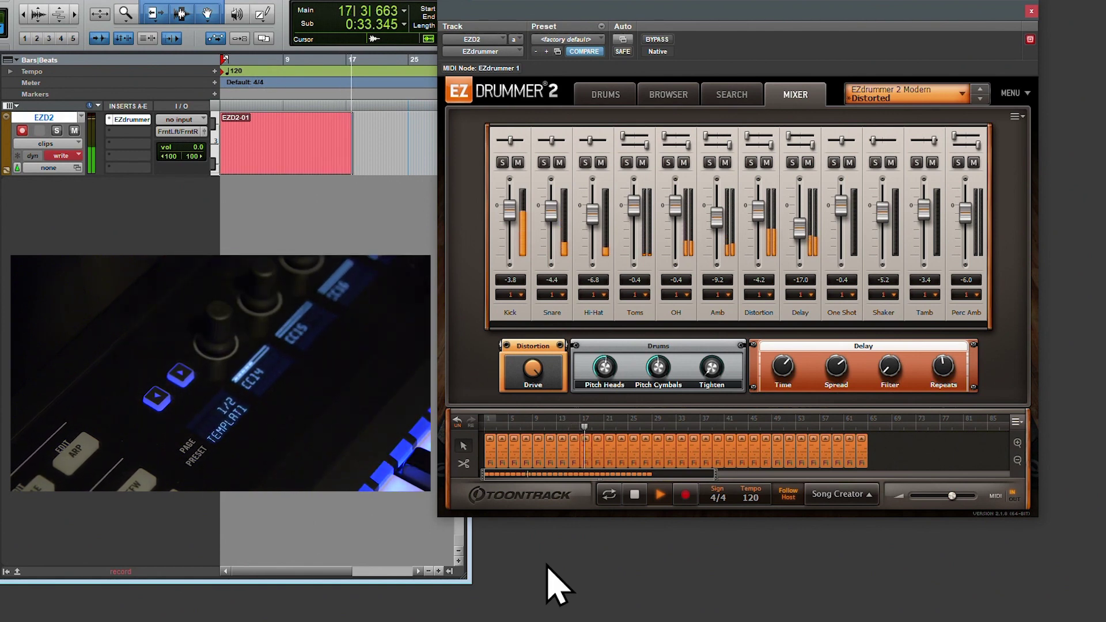
pyautogui.press('space')
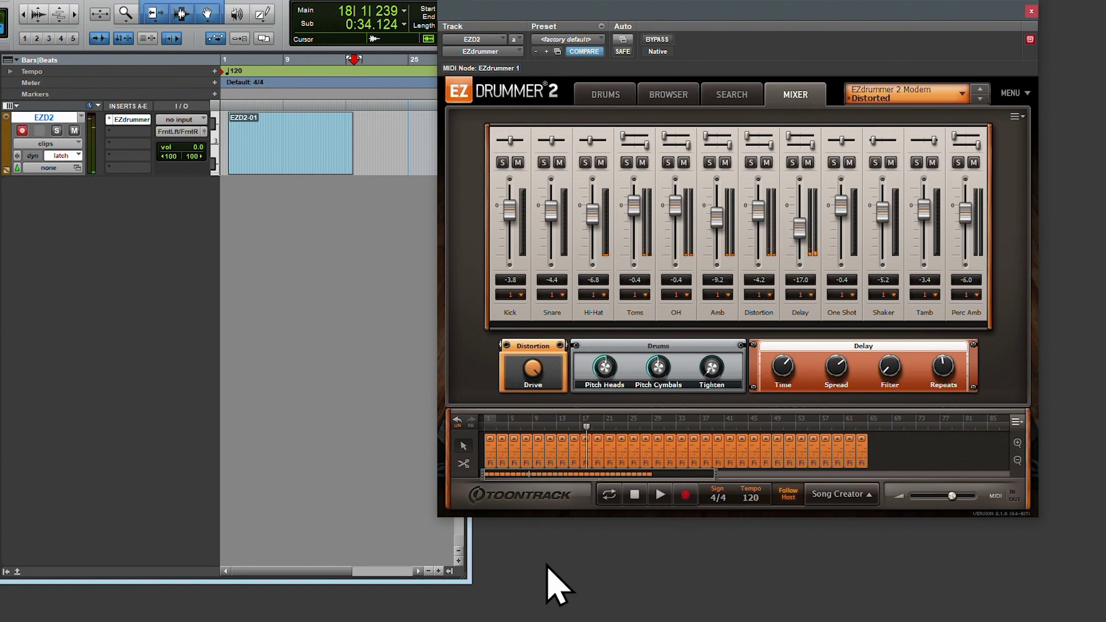
pyautogui.click(57, 156)
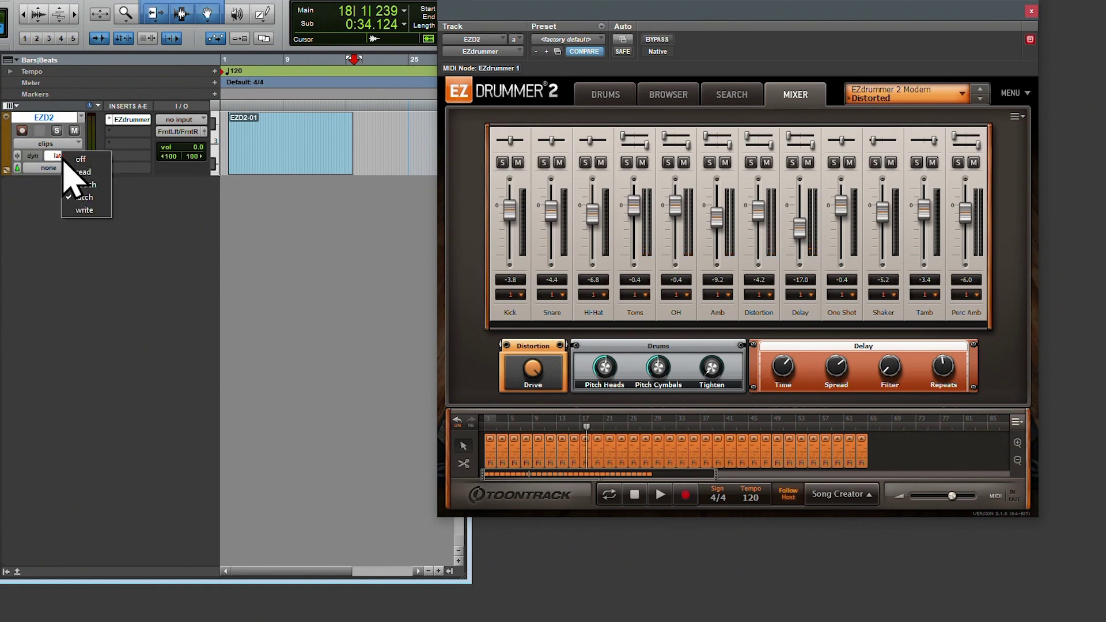
pyautogui.click(82, 171)
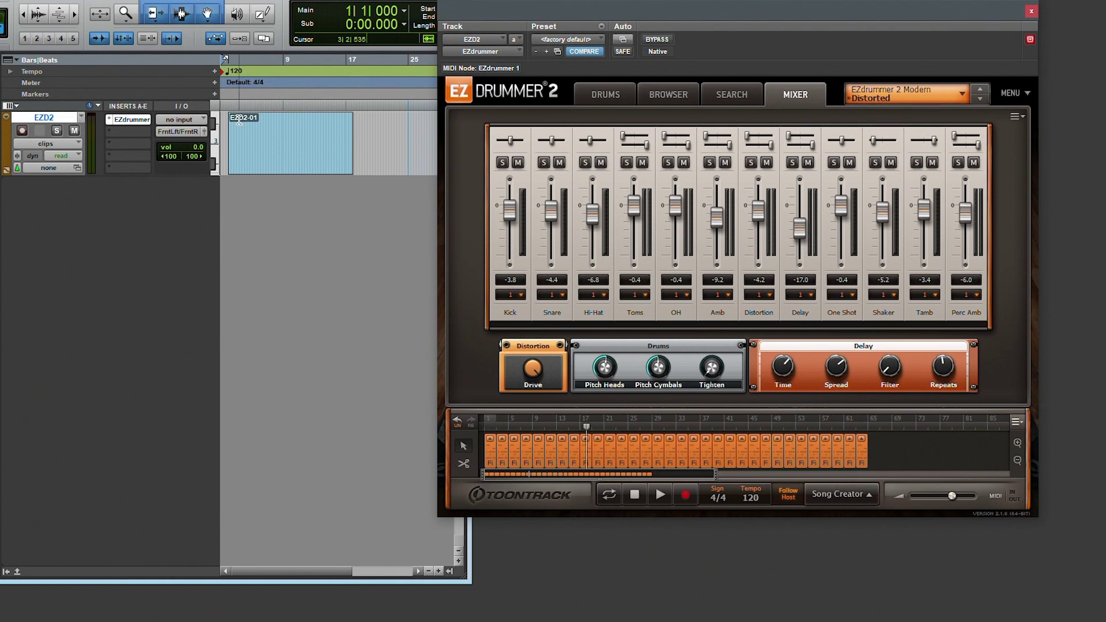
pyautogui.press('space')
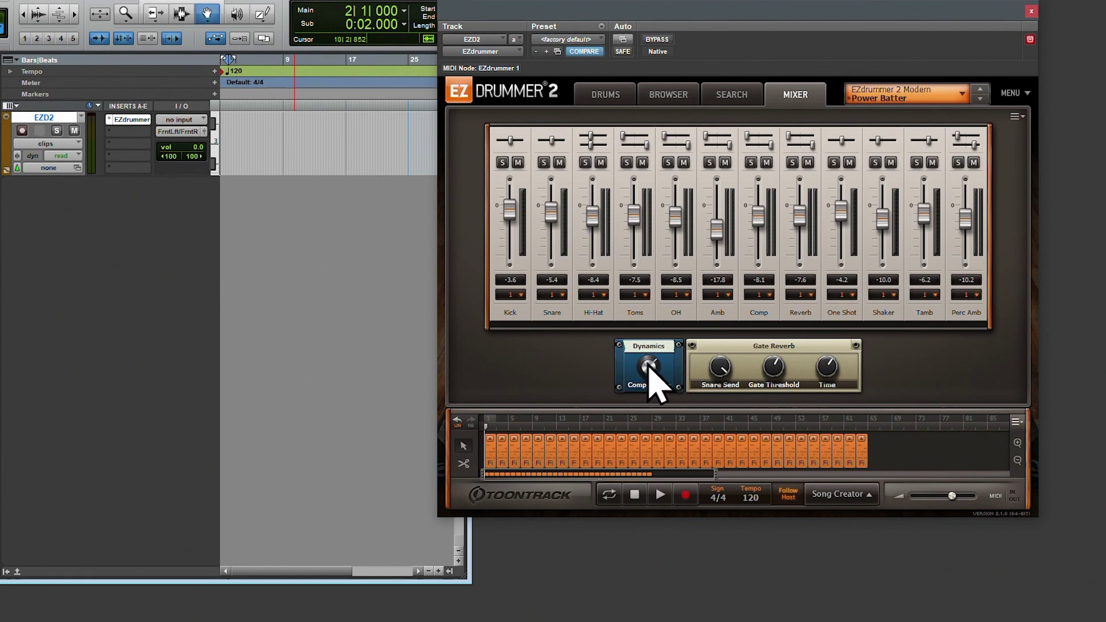
# Load the EZdrummer 2 Modern mixer preset Prog Rock and play the selection from bar 9 to 17
pyautogui.click(962, 93)
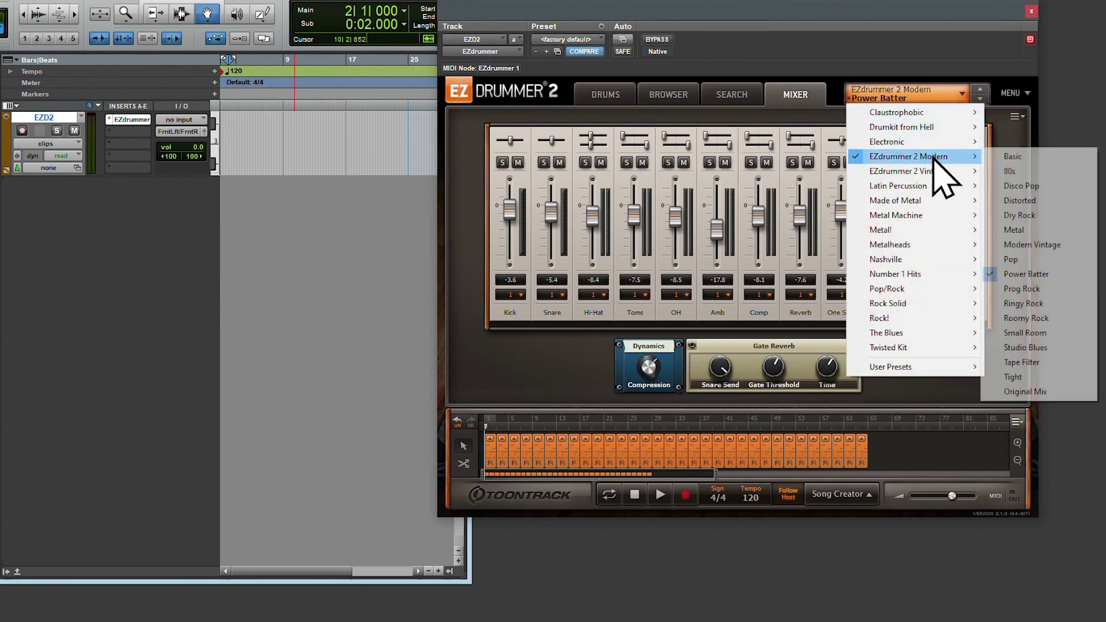
pyautogui.click(585, 395)
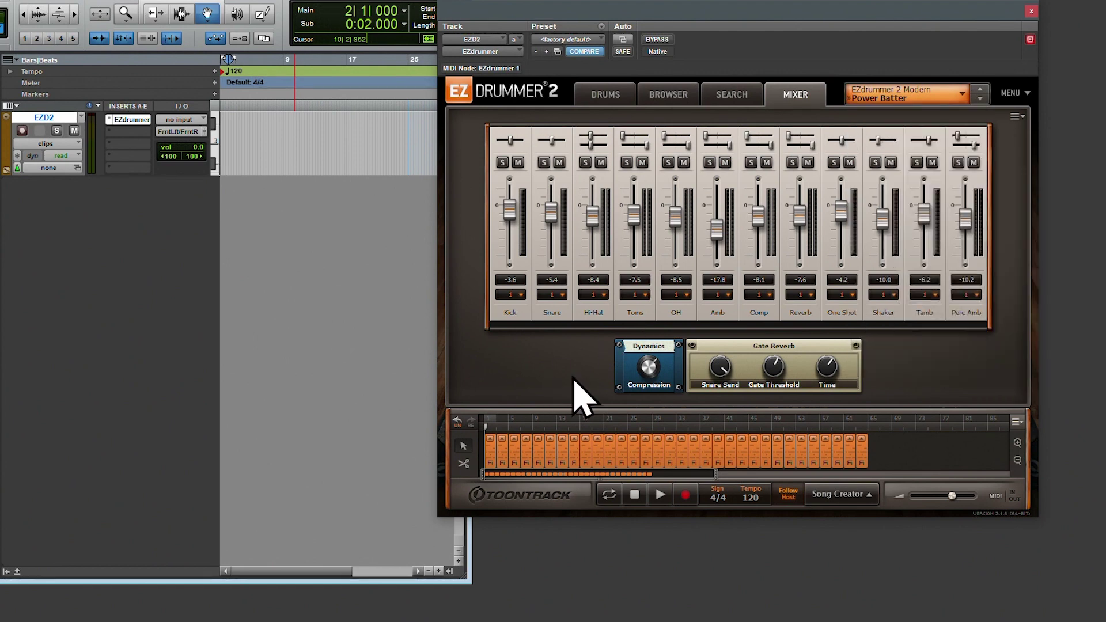
pyautogui.moveTo(654, 368)
pyautogui.click(960, 95)
pyautogui.click(1031, 311)
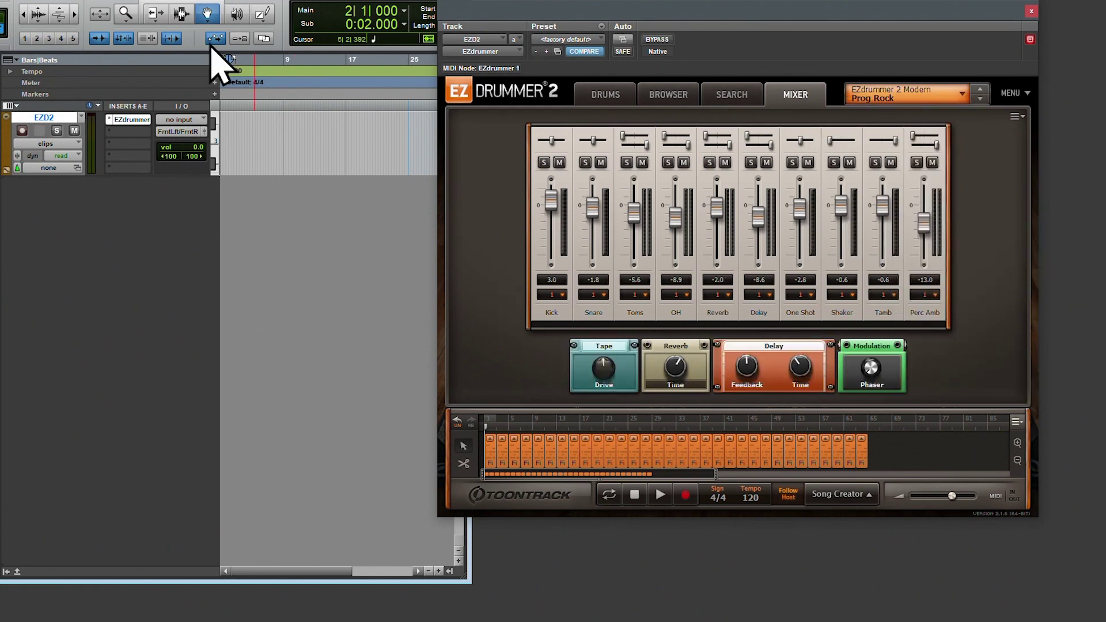
pyautogui.moveTo(284, 144); pyautogui.dragTo(345, 144)
pyautogui.press('space')
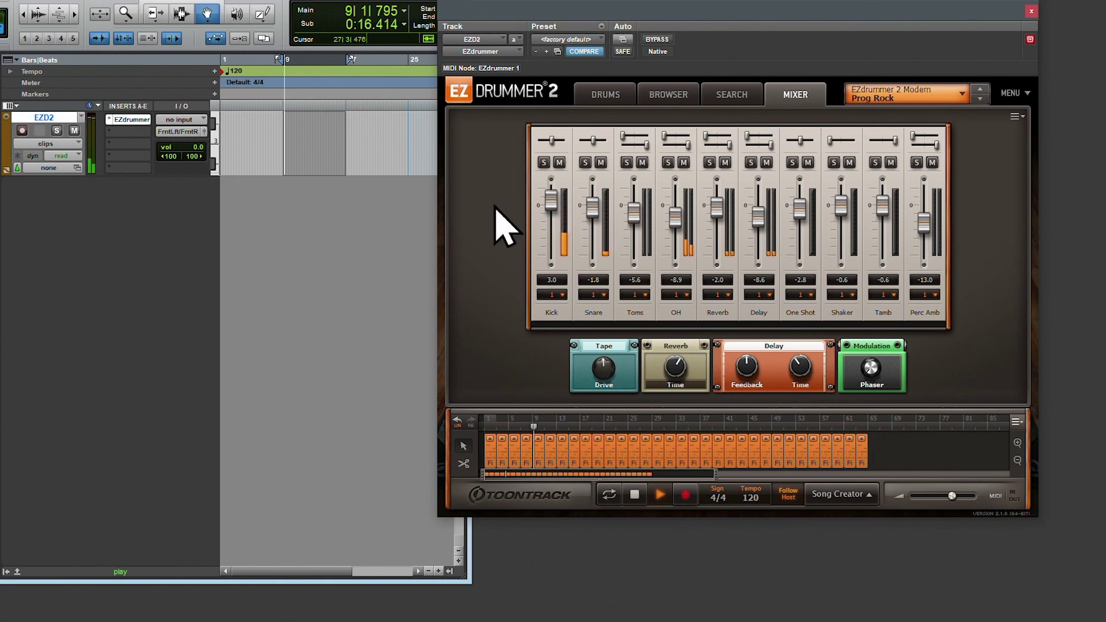
# Try the Tape Drive and Phaser knobs during playback, briefly soloing the OH channel
pyautogui.moveTo(593, 368)
pyautogui.mouseDown()
pyautogui.moveTo(600, 419)
pyautogui.moveTo(583, 270)
pyautogui.moveTo(585, 380)
pyautogui.mouseUp()
pyautogui.moveTo(870, 369); pyautogui.dragTo(884, 282)
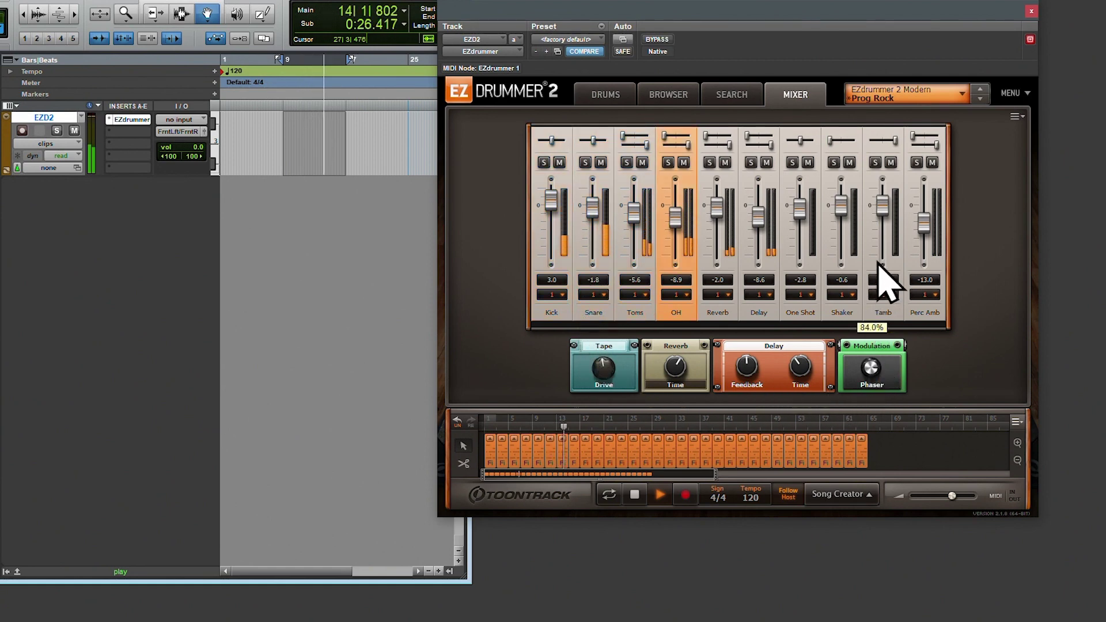
pyautogui.click(666, 163)
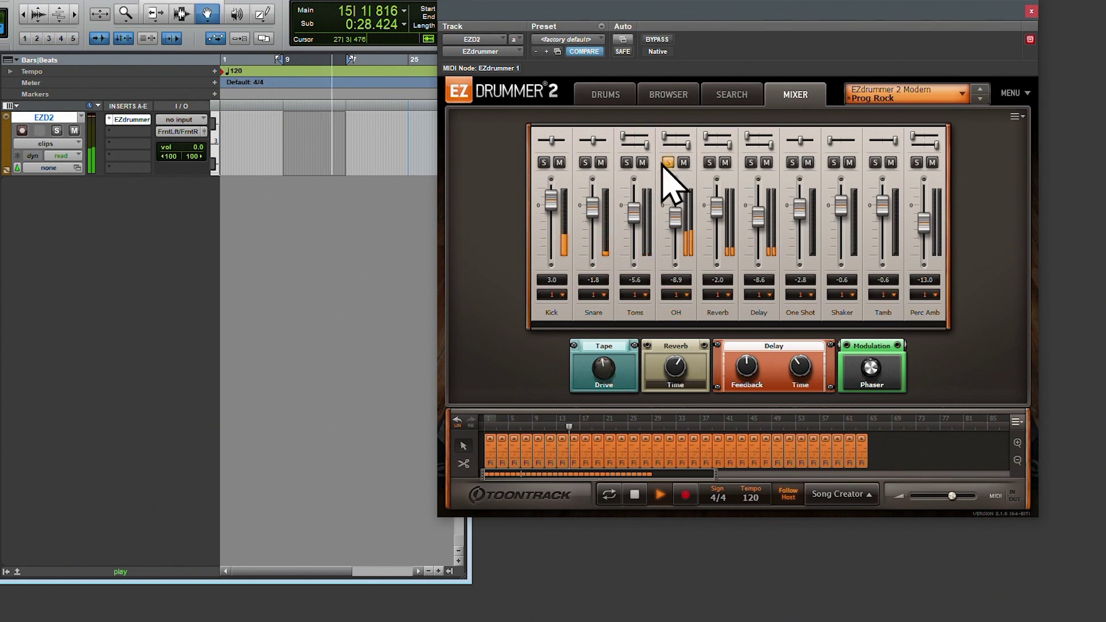
pyautogui.click(669, 164)
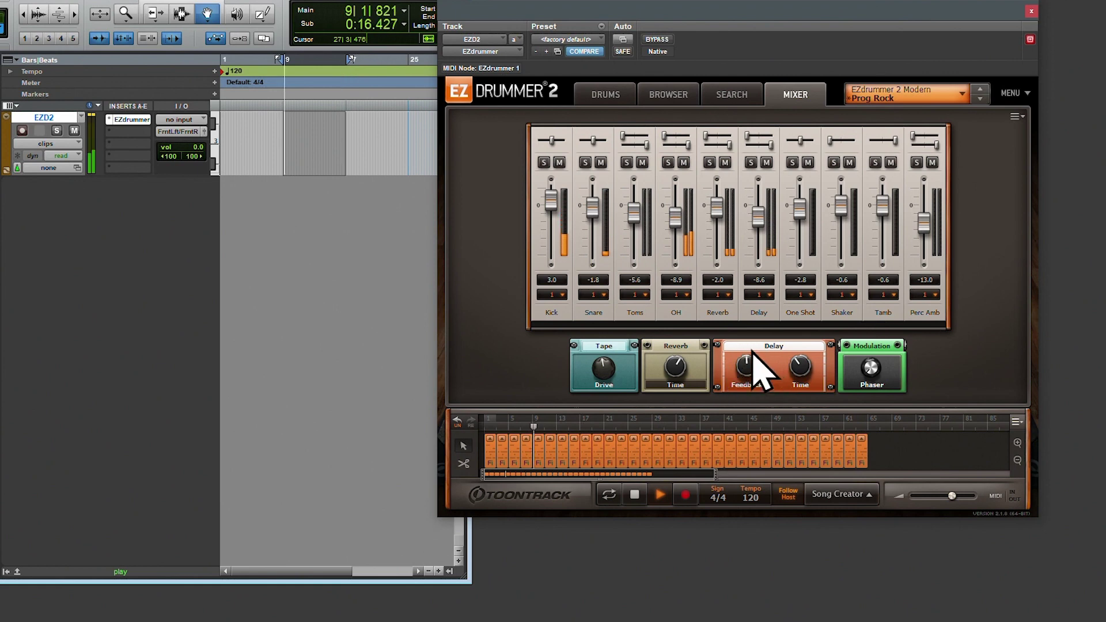
# Raise the Delay channel fader to 12.0 and adjust the Delay effect's Feedback knob
pyautogui.moveTo(758, 218); pyautogui.dragTo(758, 186)
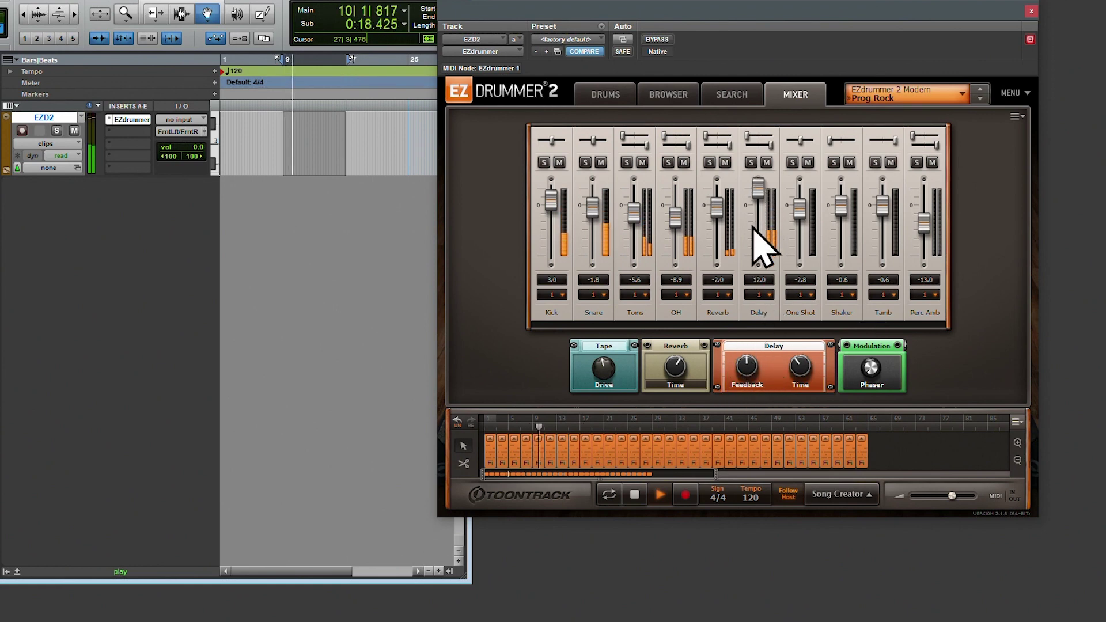
pyautogui.moveTo(747, 361); pyautogui.dragTo(772, 352)
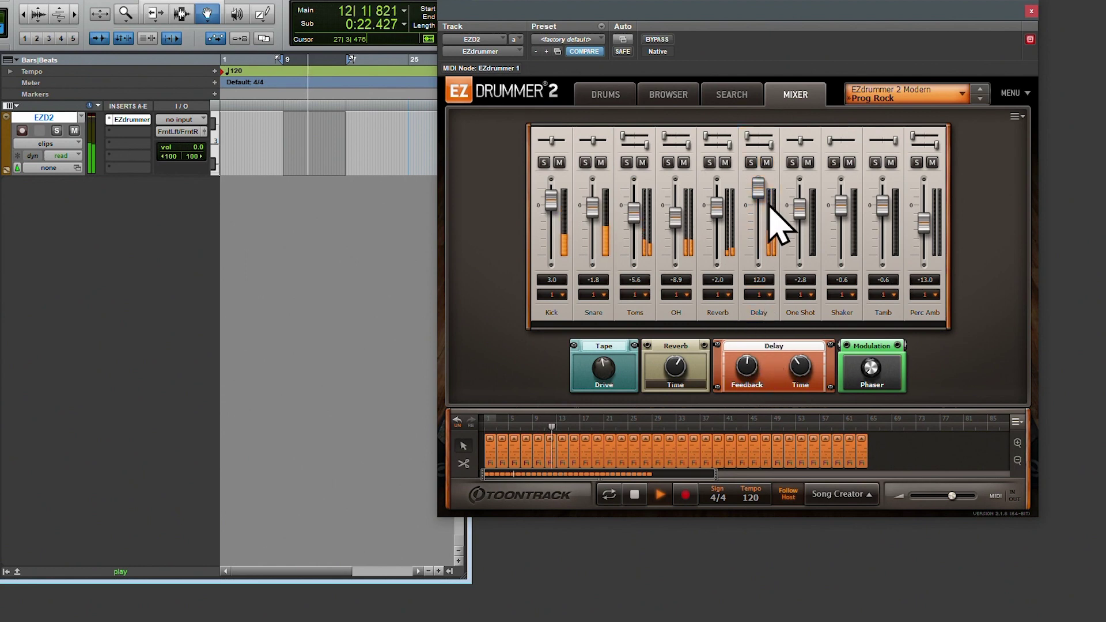
# Load the Ringy Rock preset and try its Snare Decay knob with the SD Top channel soloed, clearing the solo when done
pyautogui.click(979, 99)
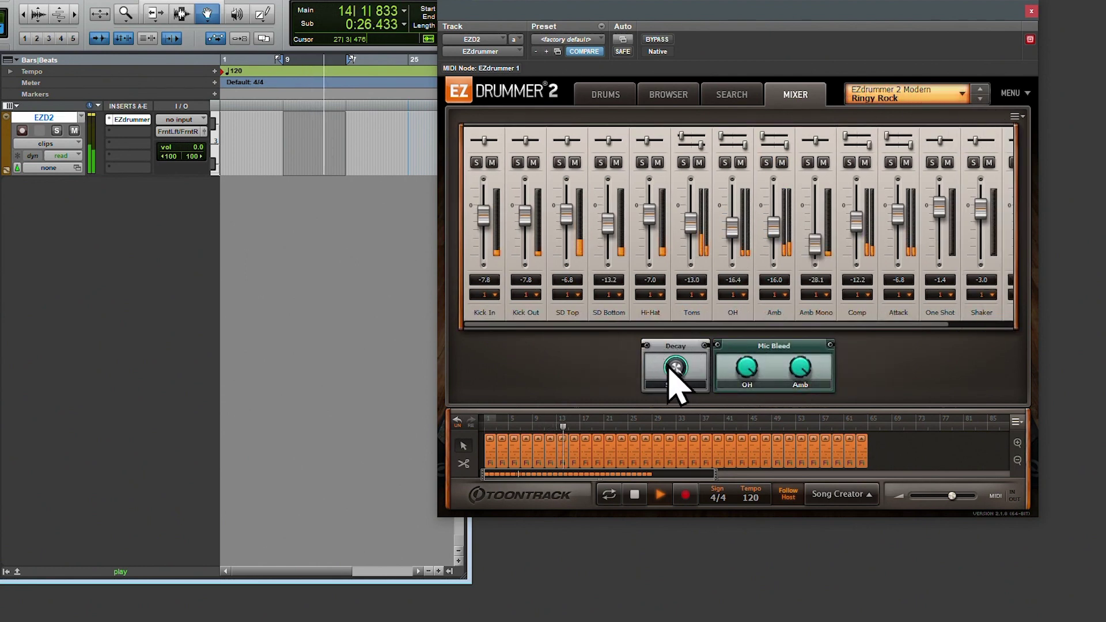
pyautogui.moveTo(676, 375); pyautogui.dragTo(658, 345)
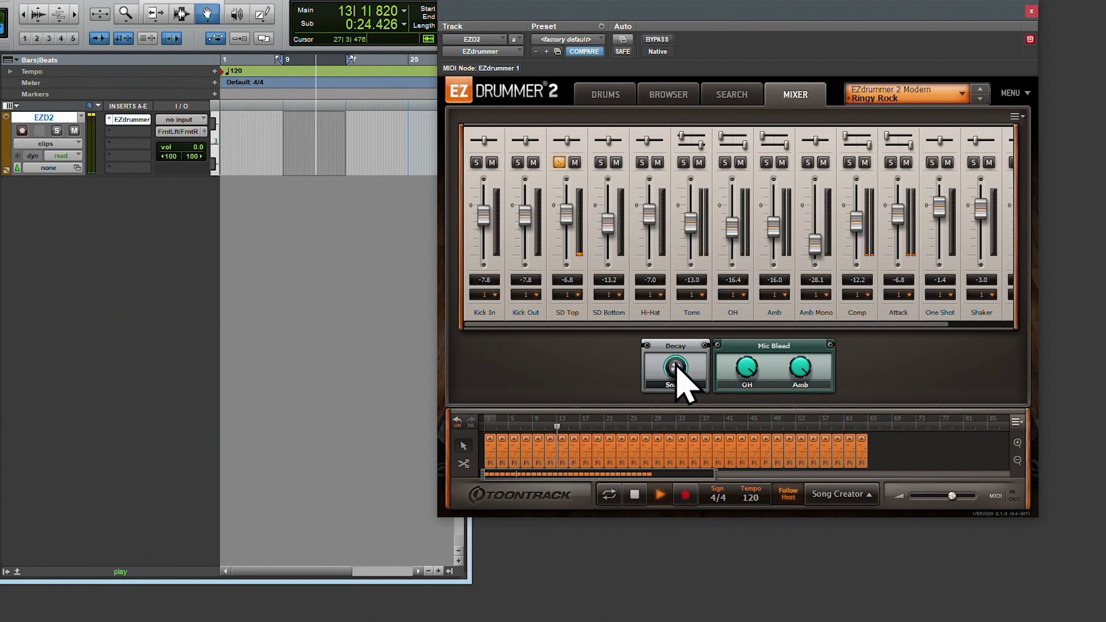
pyautogui.moveTo(673, 364)
pyautogui.mouseDown()
pyautogui.moveTo(679, 395)
pyautogui.moveTo(676, 366)
pyautogui.mouseUp()
pyautogui.click(559, 162)
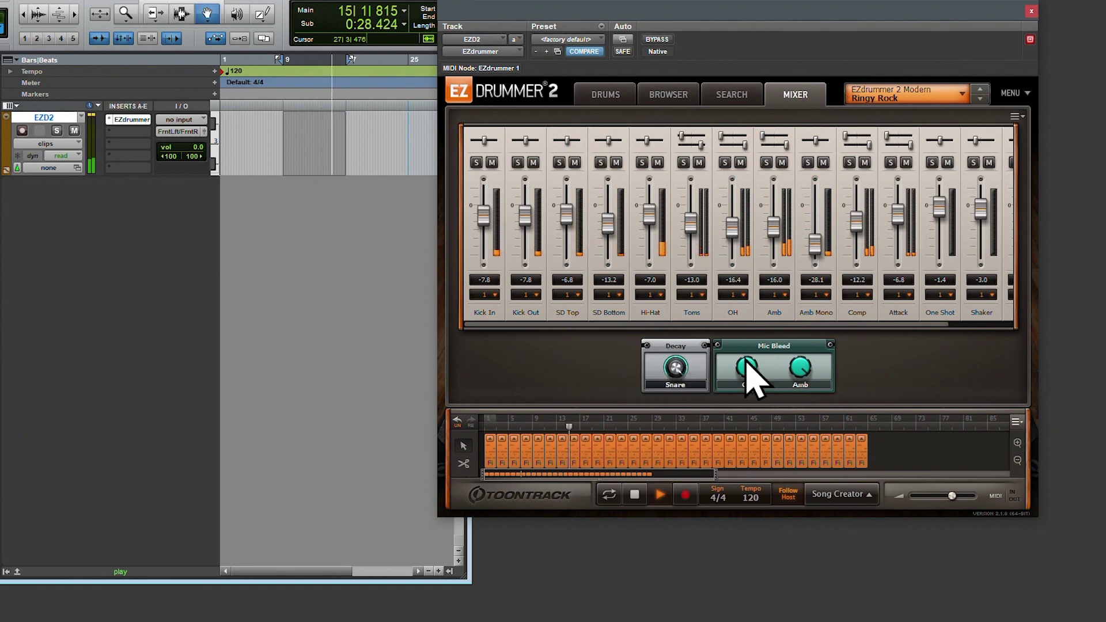
# Load the Original Mix preset of EZdrummer 2 Modern and inspect its Snare, OH, Amb and Amb Mono mic bleed knobs
pyautogui.click(964, 96)
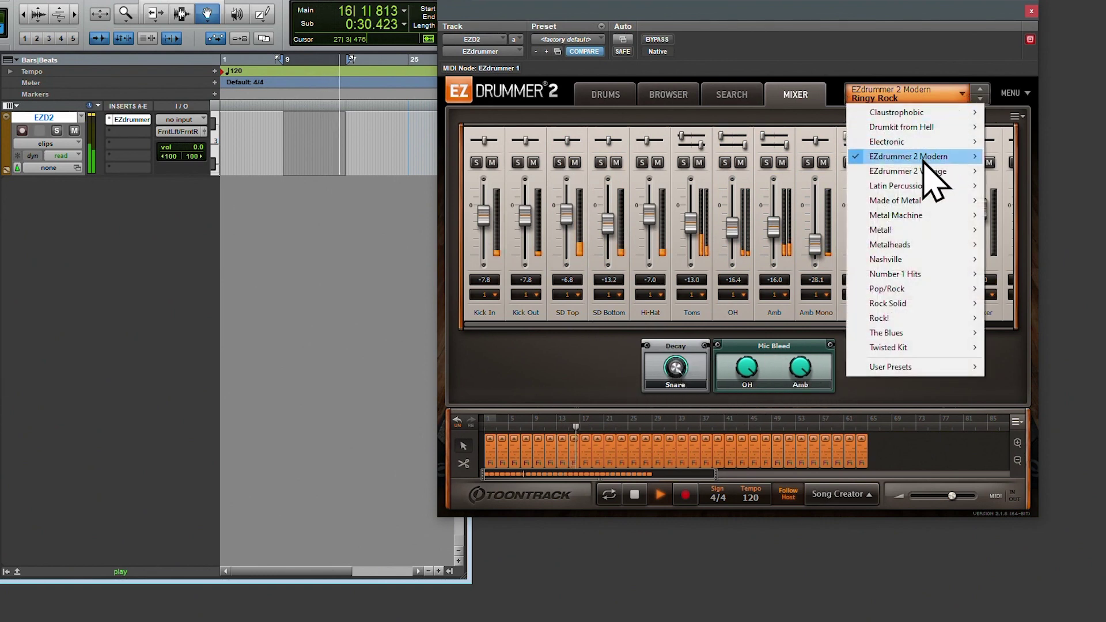
pyautogui.moveTo(928, 158)
pyautogui.click(1022, 392)
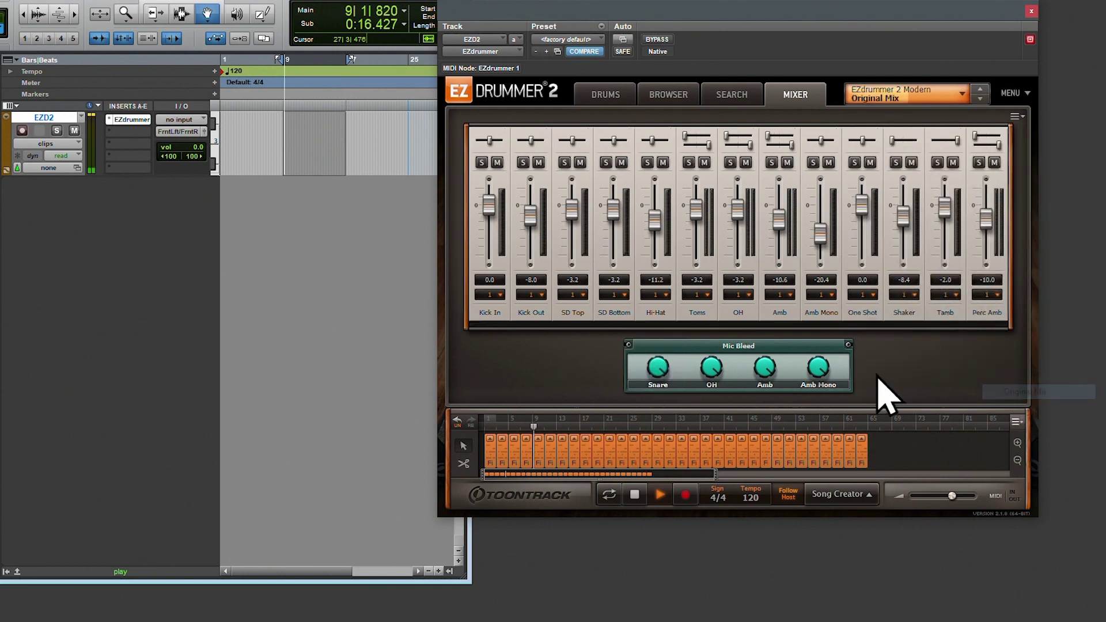
pyautogui.moveTo(655, 368)
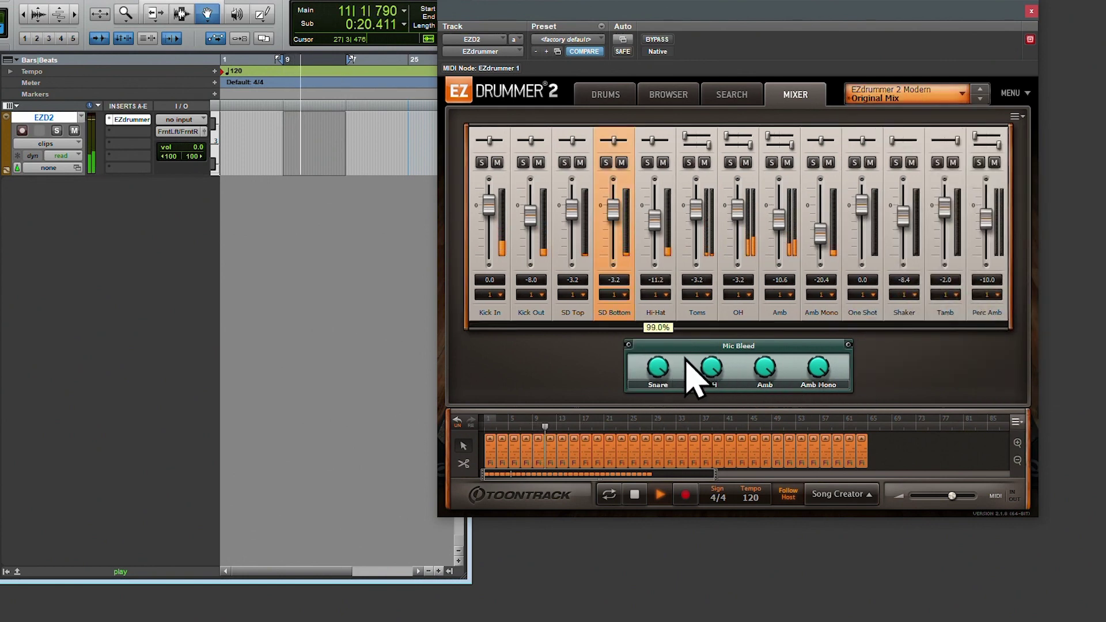
pyautogui.moveTo(766, 391)
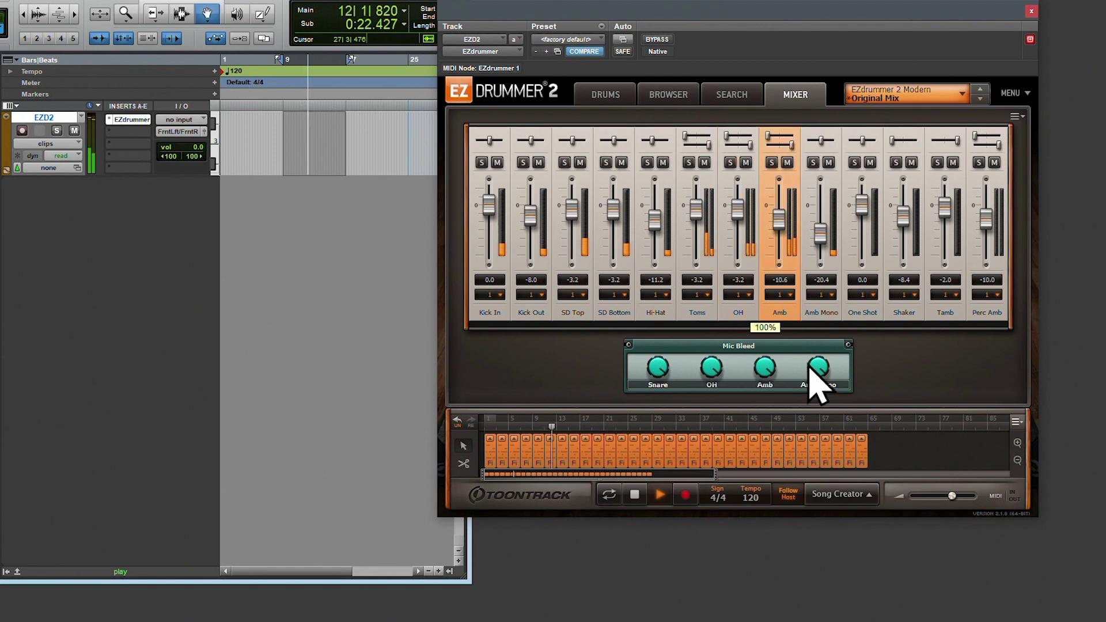
pyautogui.moveTo(824, 374)
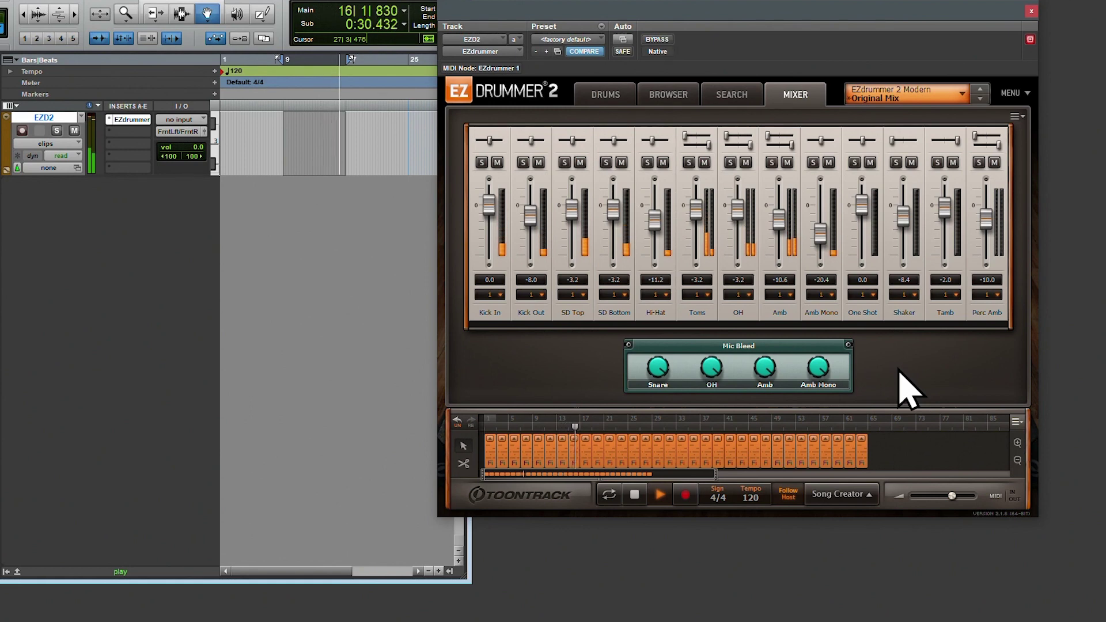
# Stop playback and set the EZdrummer mixer's output routing to Multichannel
pyautogui.press('space')
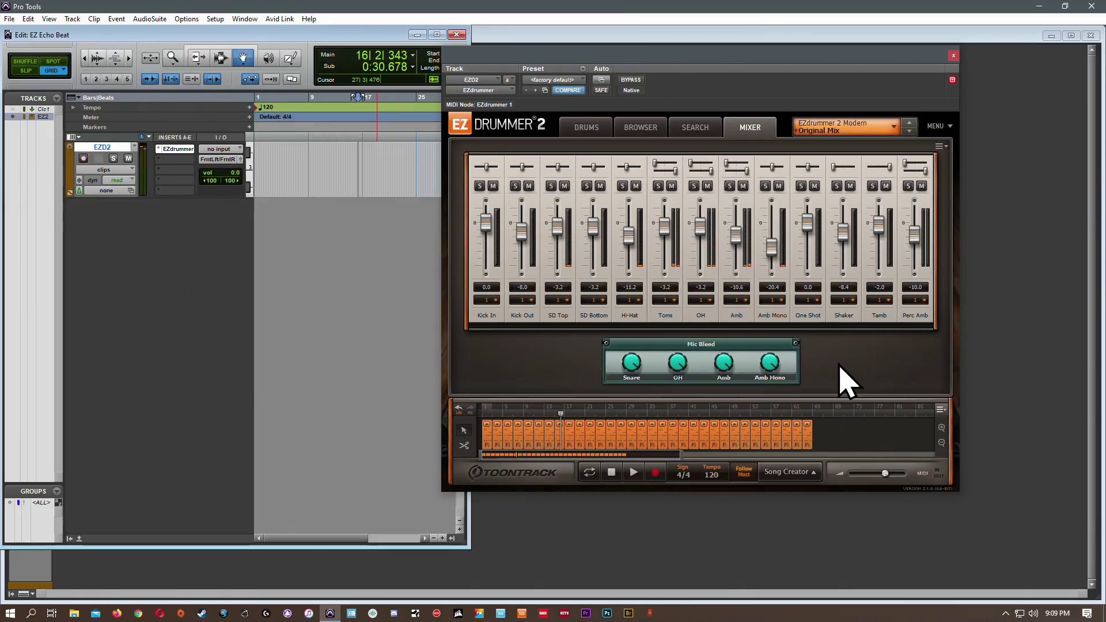
pyautogui.click(494, 298)
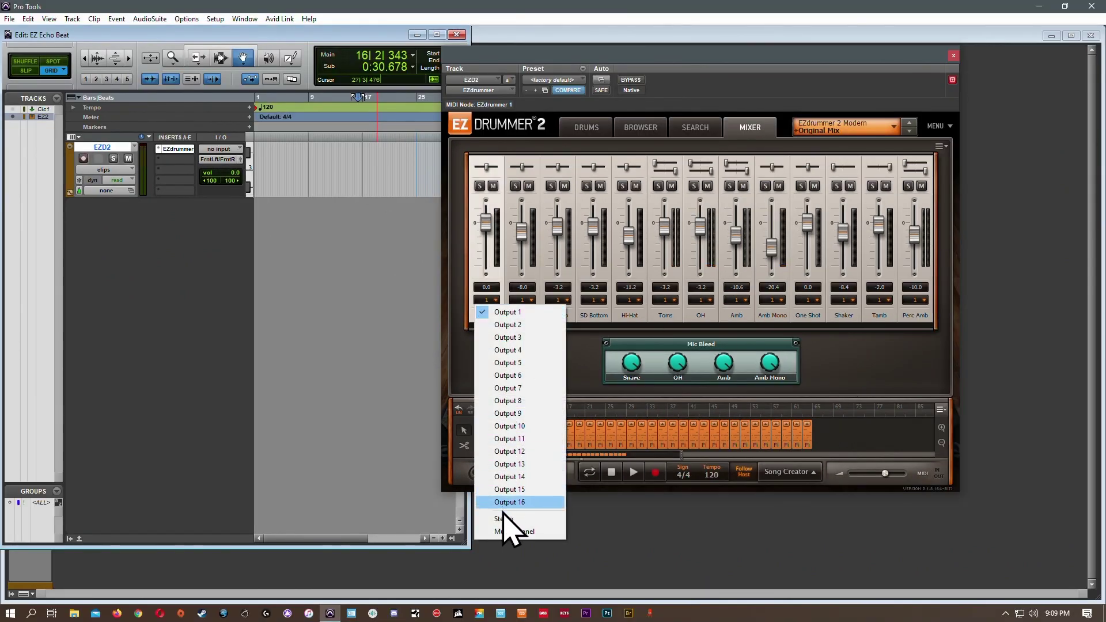
pyautogui.click(509, 532)
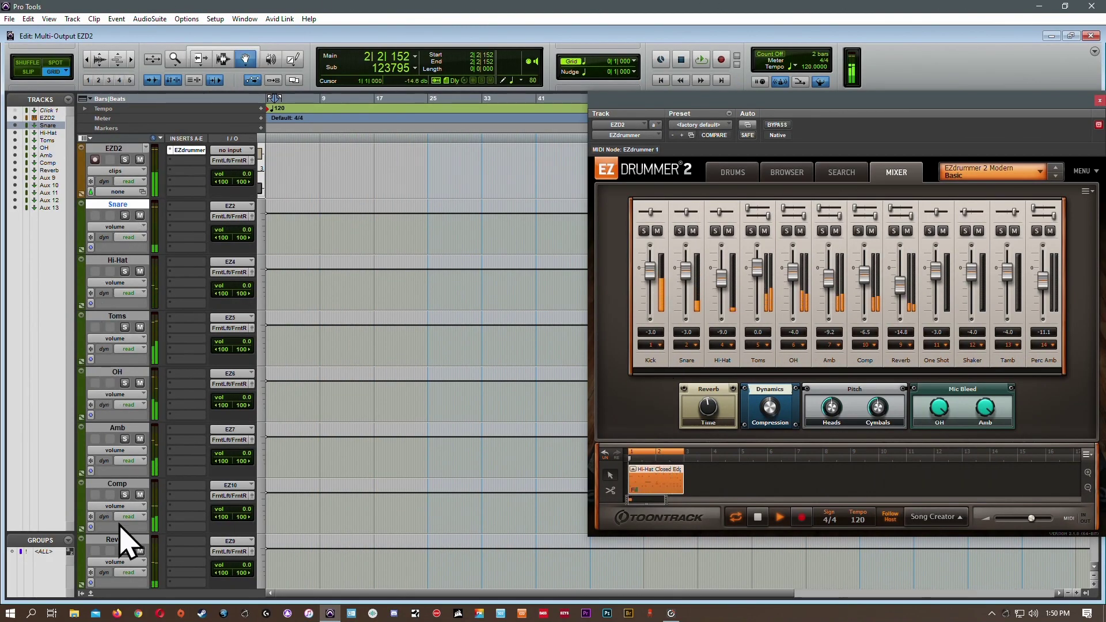
# Inspect the EZdrummer plug-in outputs offered as input sources for the Snare and OH aux tracks
pyautogui.click(240, 208)
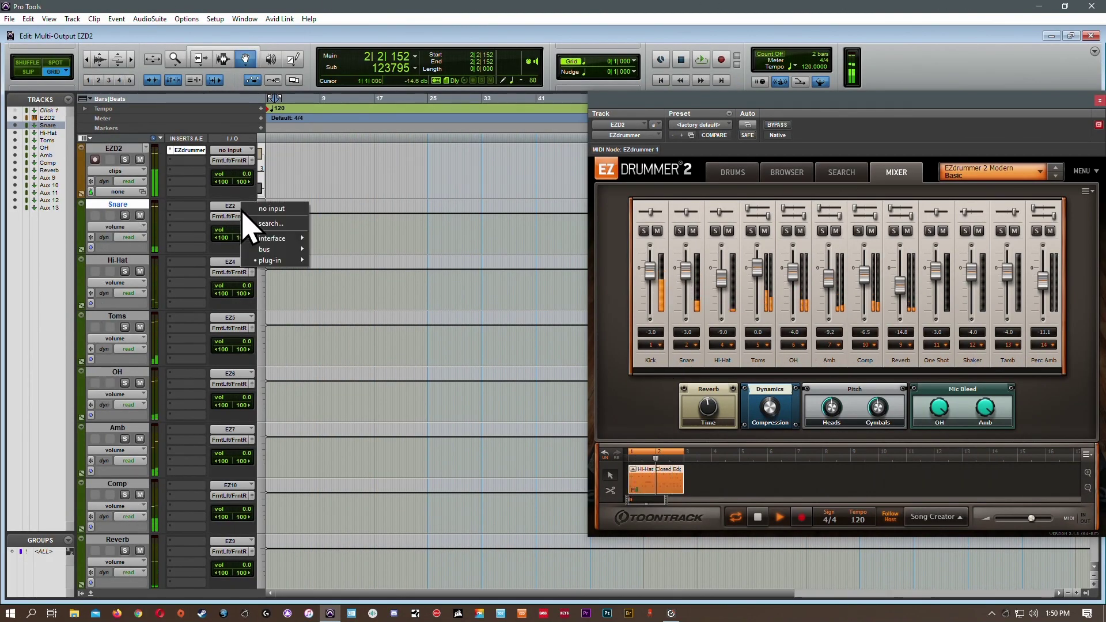
pyautogui.moveTo(275, 260)
pyautogui.moveTo(357, 260)
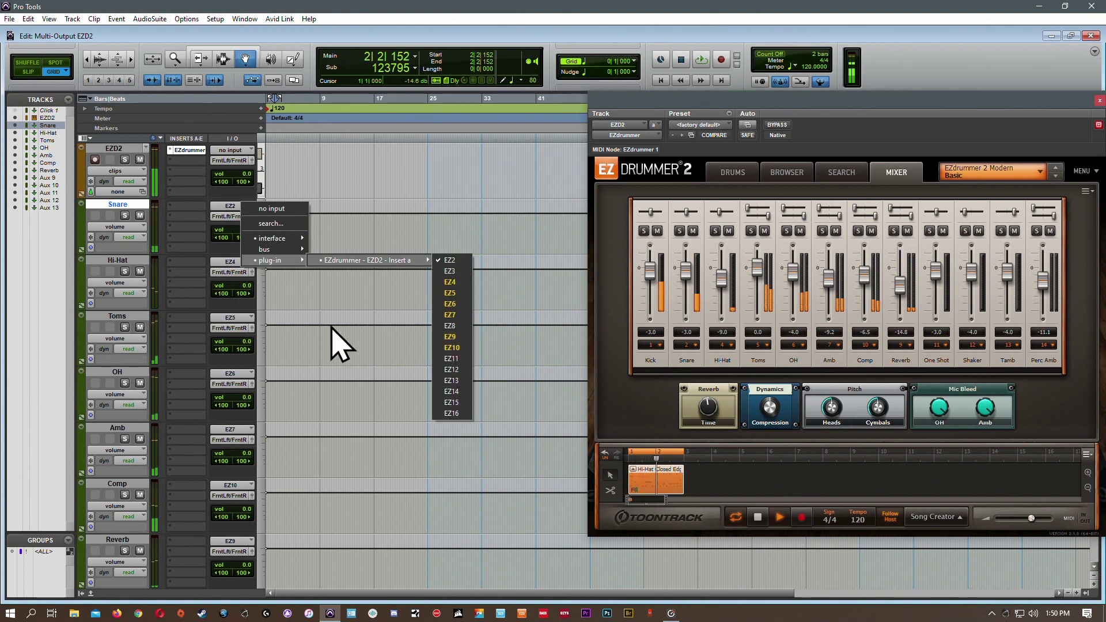
pyautogui.click(240, 374)
pyautogui.moveTo(277, 429)
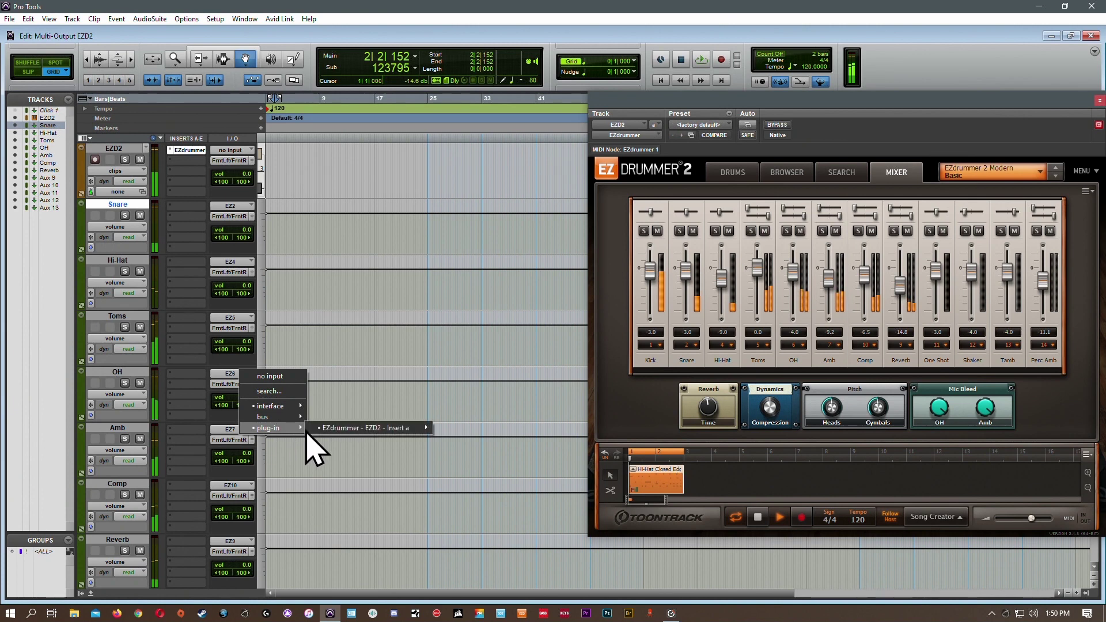
pyautogui.moveTo(339, 431)
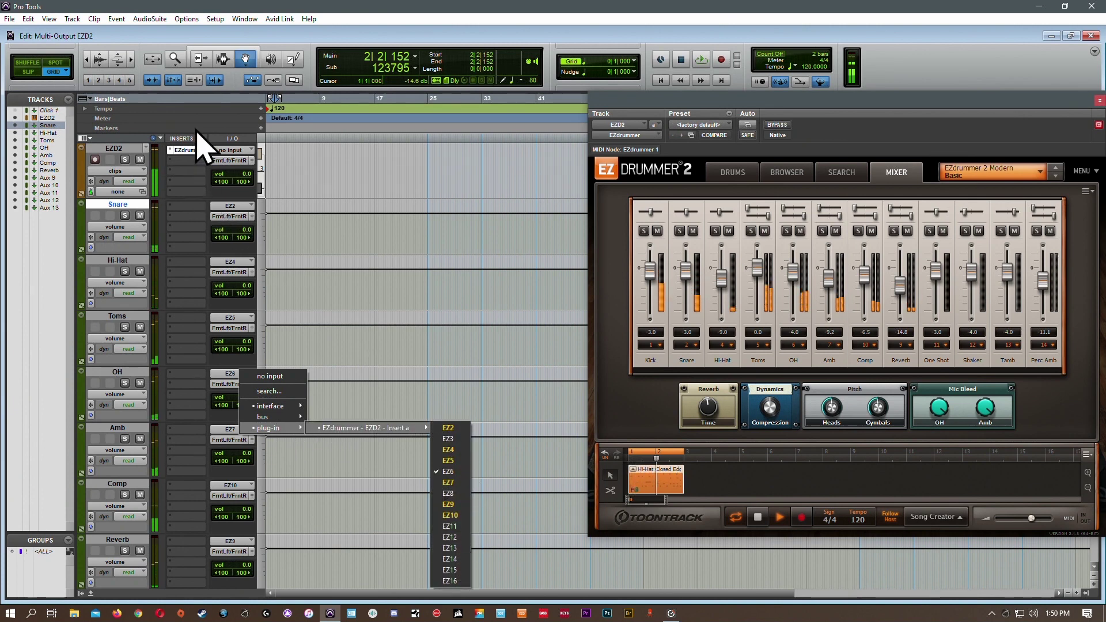
pyautogui.click(337, 63)
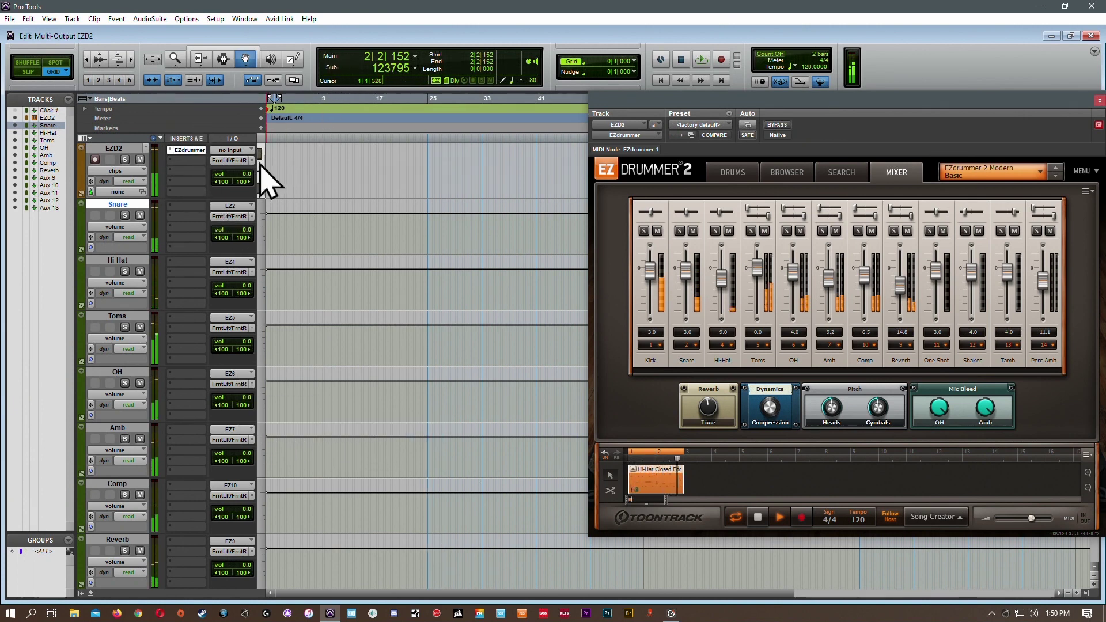
# Look through the multichannel plug-in categories available for an insert on the Hi-Hat track
pyautogui.click(172, 291)
pyautogui.moveTo(207, 304)
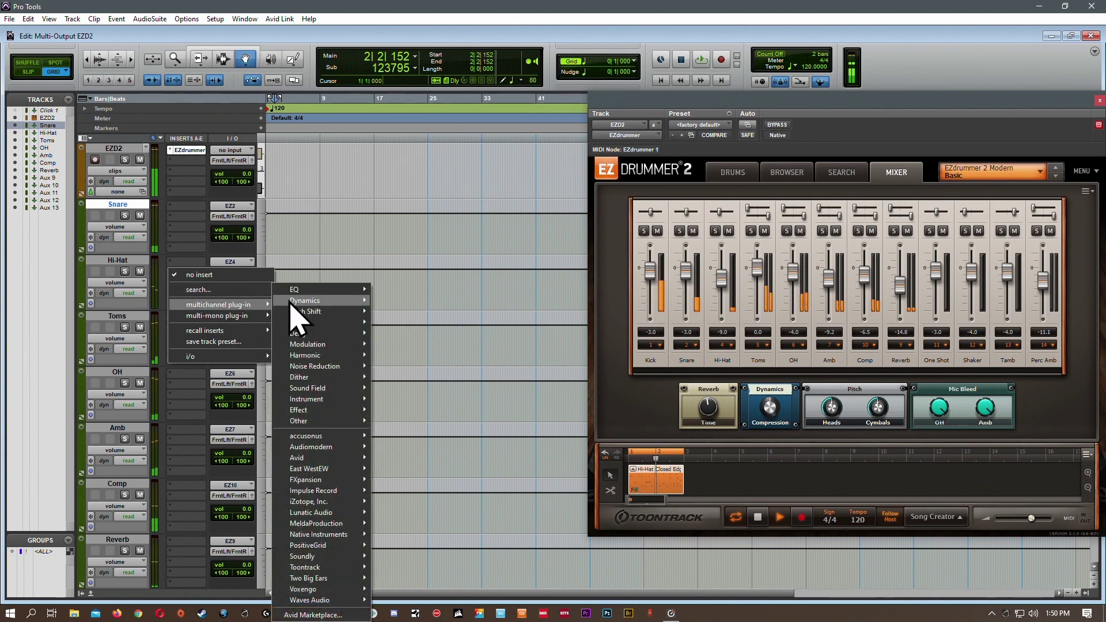
pyautogui.click(385, 53)
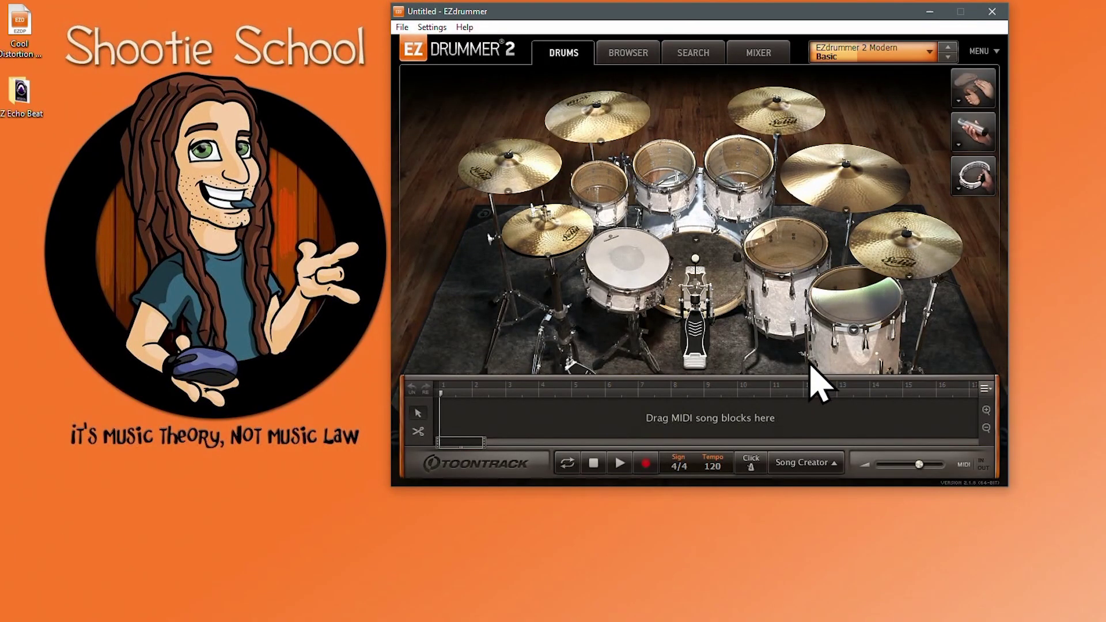
# Switch to standalone EZdrummer and view the list of EZdrummer 2 Modern mixer presets
pyautogui.click(924, 53)
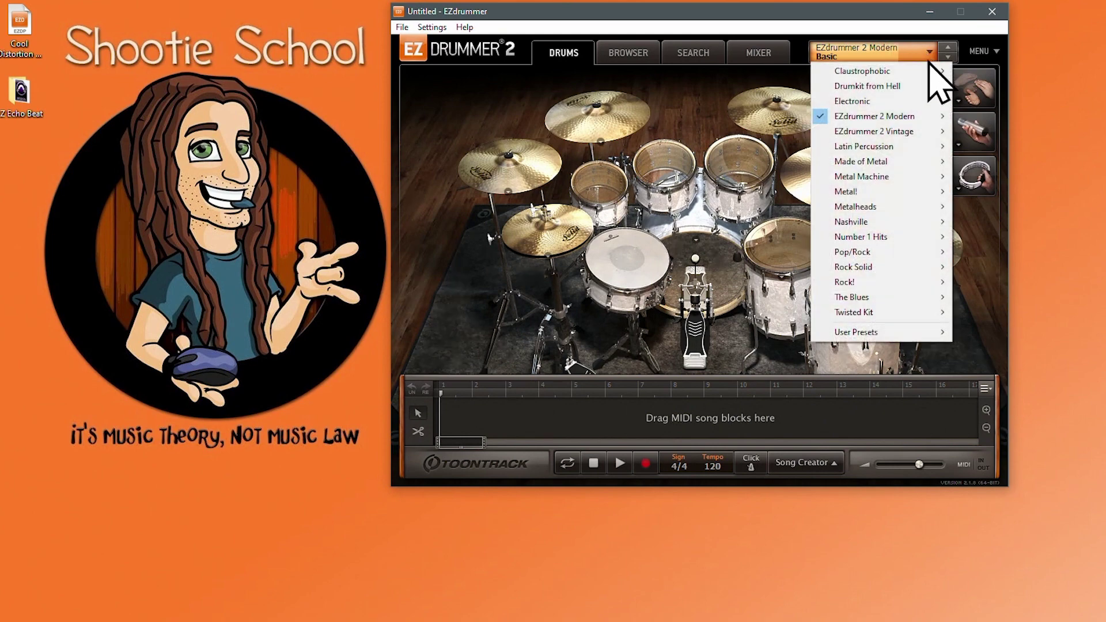
pyautogui.moveTo(887, 116)
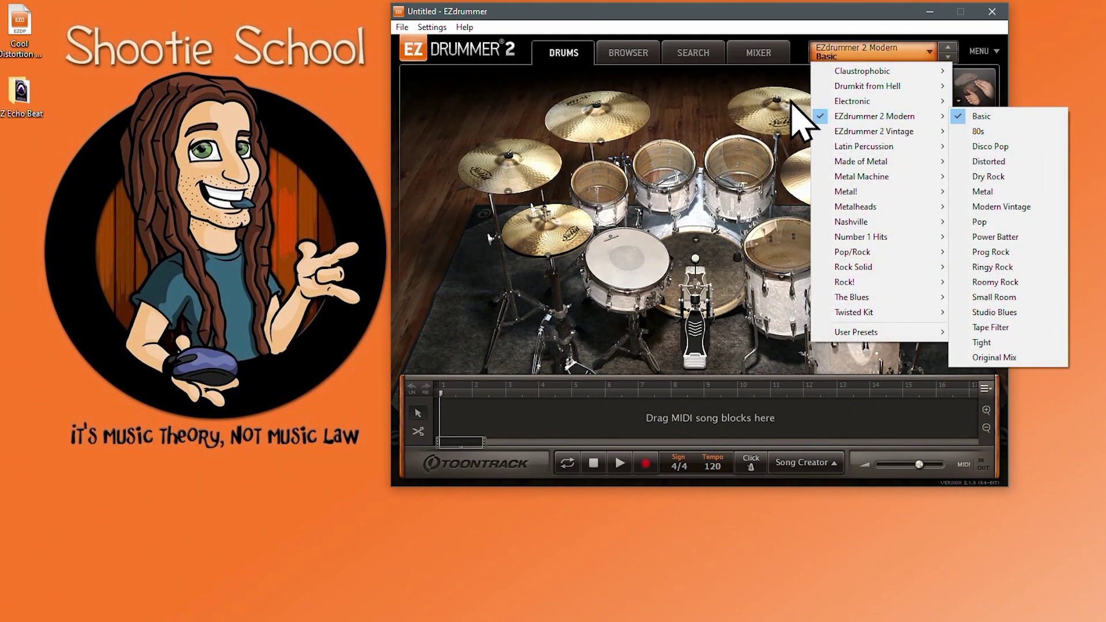
pyautogui.click(694, 103)
# Lower the mixer faders of OH to -24.1, Amb to -25.5 and Comp to -18.4, and mute the Shaker channel
pyautogui.click(757, 52)
pyautogui.moveTo(674, 196); pyautogui.dragTo(723, 228)
pyautogui.moveTo(770, 197); pyautogui.dragTo(772, 216)
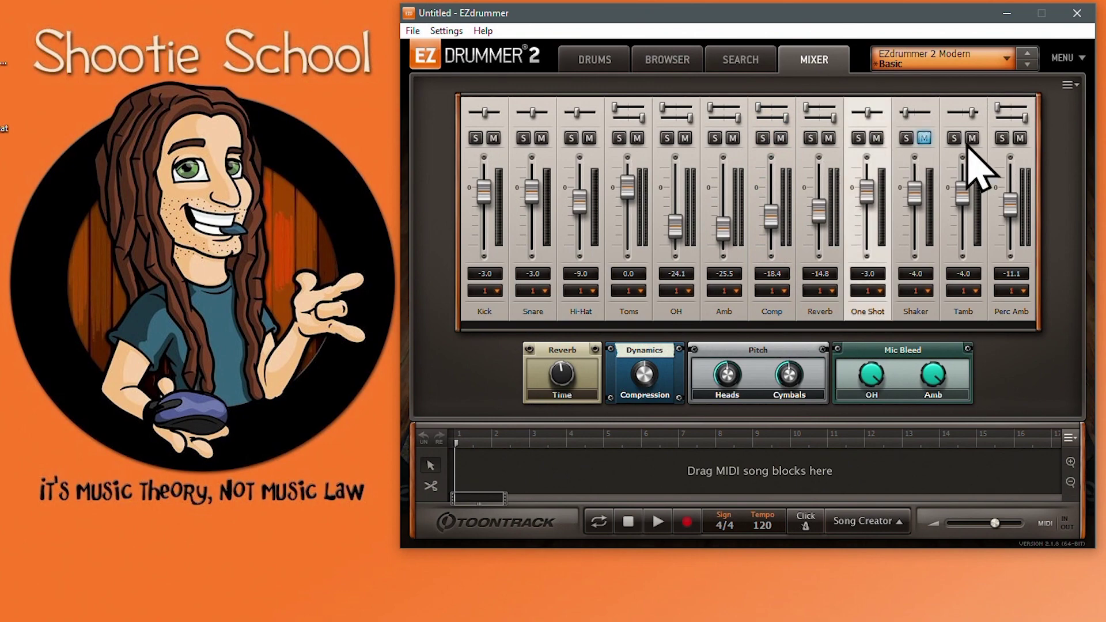
# Replace the Cymbal 2 instrument with the 16" Sabian HHX Evolution Crash and return to the mixer
pyautogui.click(586, 60)
pyautogui.click(676, 146)
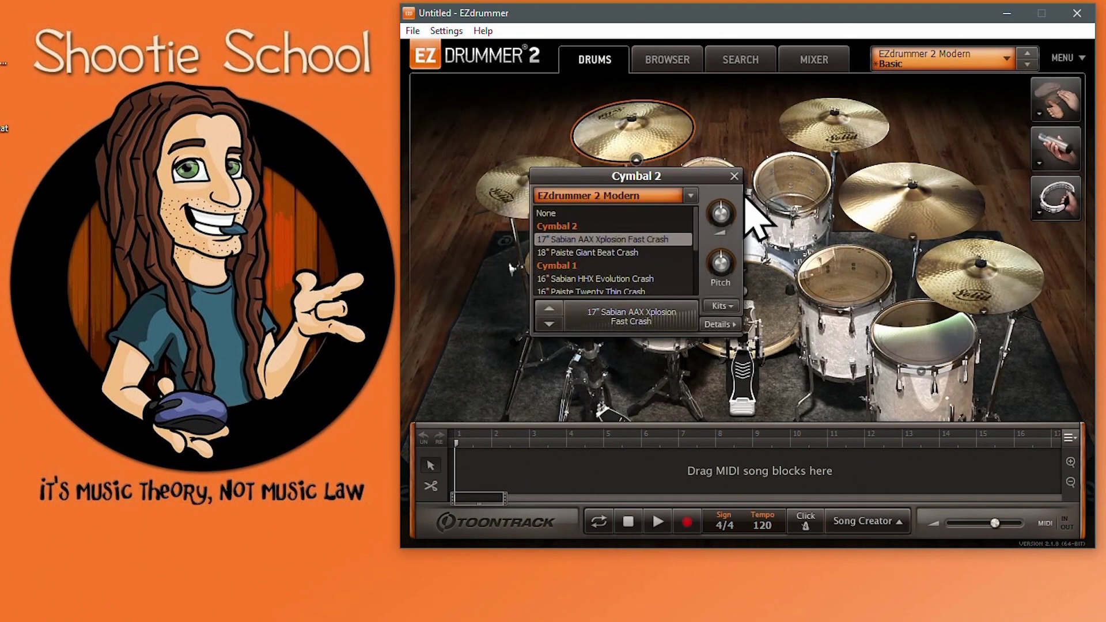
pyautogui.click(623, 279)
pyautogui.click(735, 177)
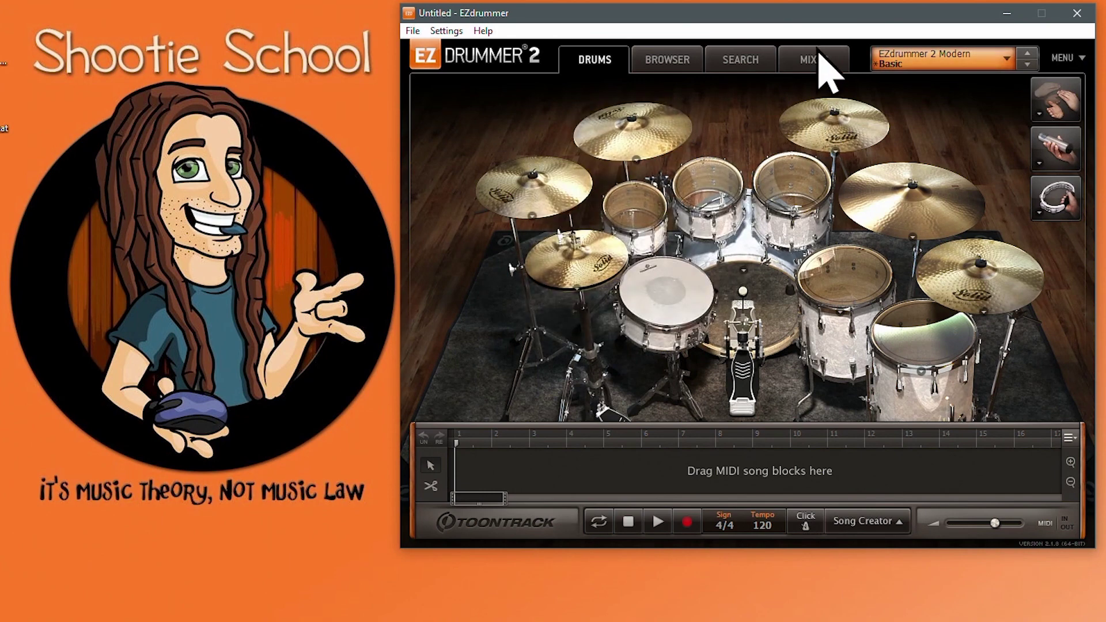
pyautogui.click(818, 59)
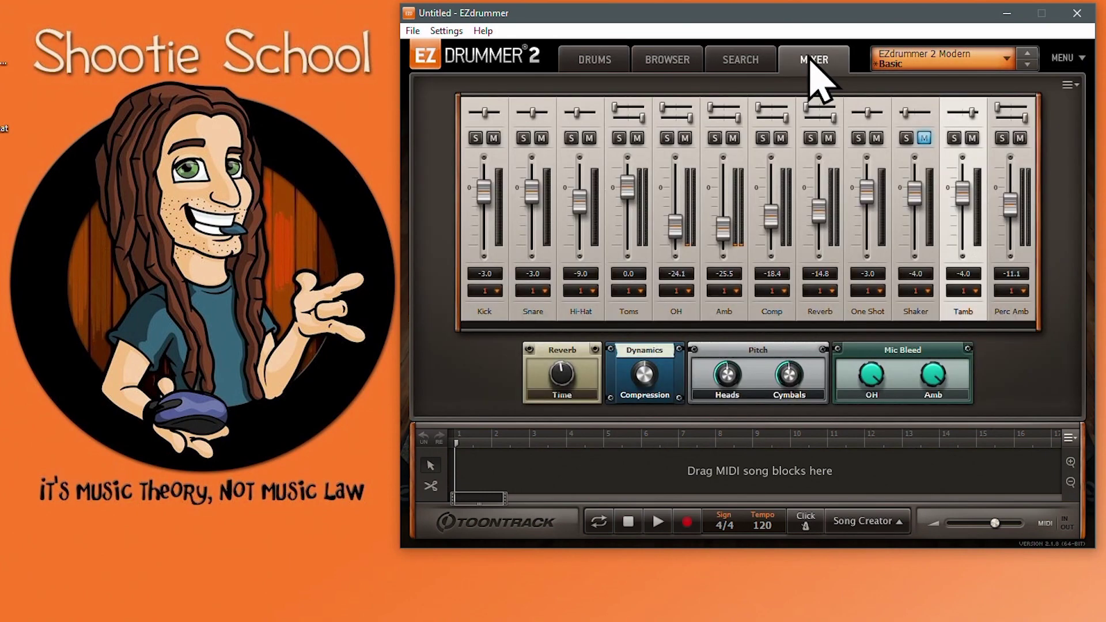
# Save the modified mixer settings as a new user preset named Basic Naked Gun
pyautogui.click(1008, 60)
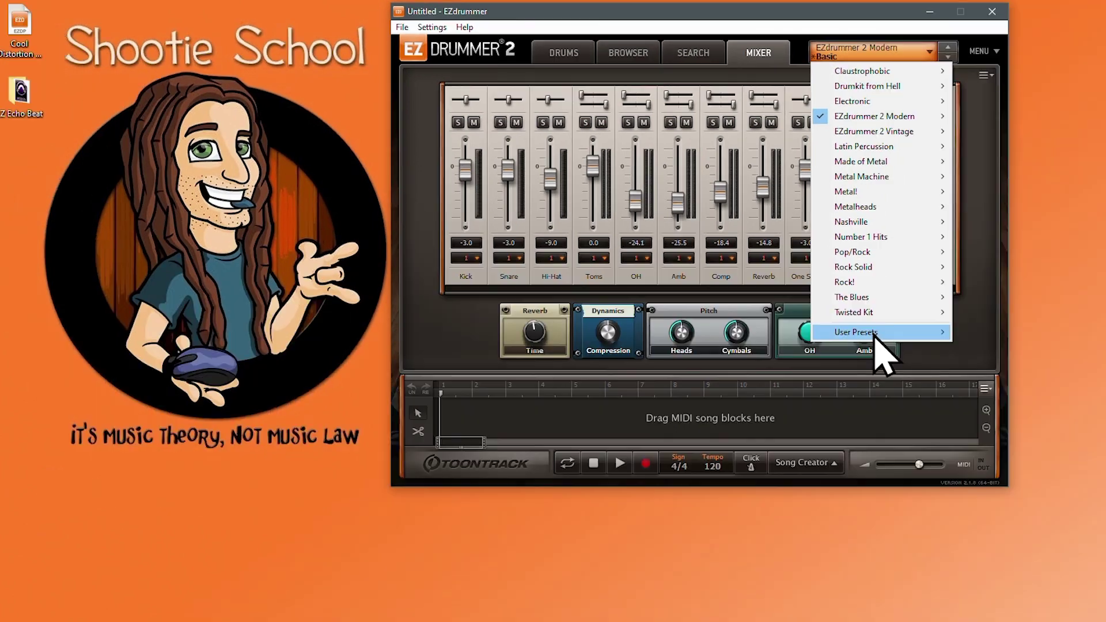
pyautogui.moveTo(949, 375)
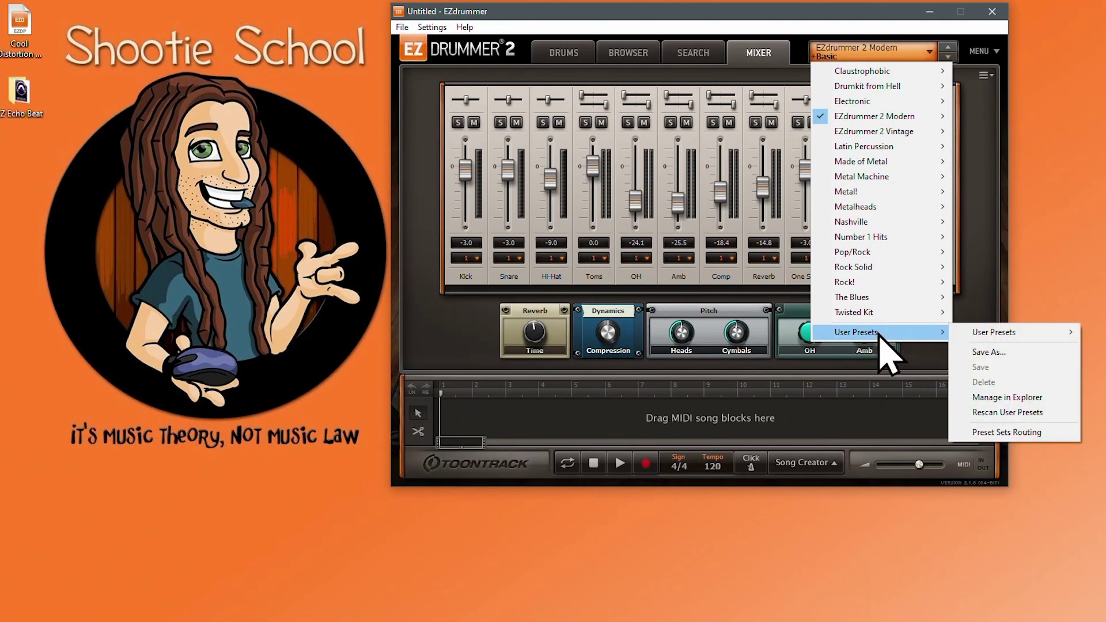
pyautogui.click(992, 353)
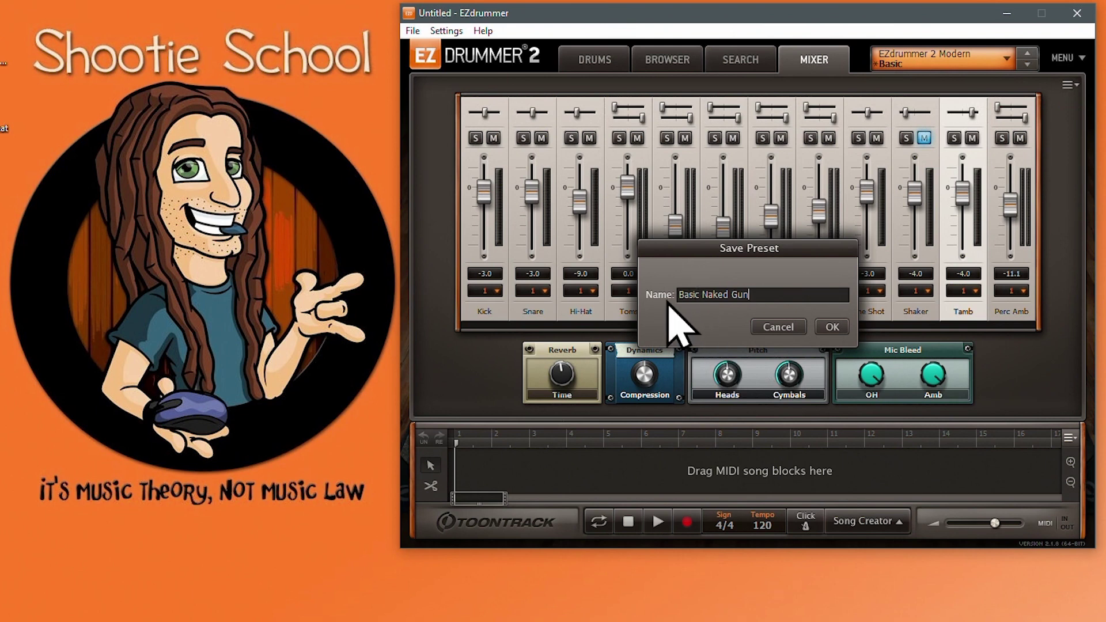
pyautogui.click(831, 327)
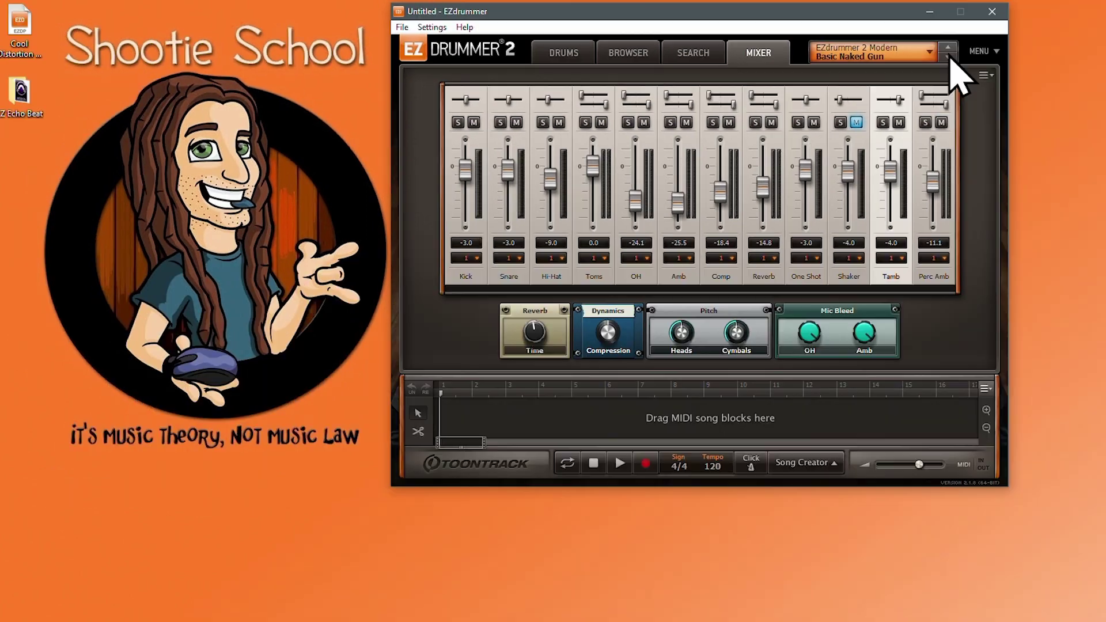
# Load the Distorted mixer preset of EZdrummer 2 Modern
pyautogui.click(932, 55)
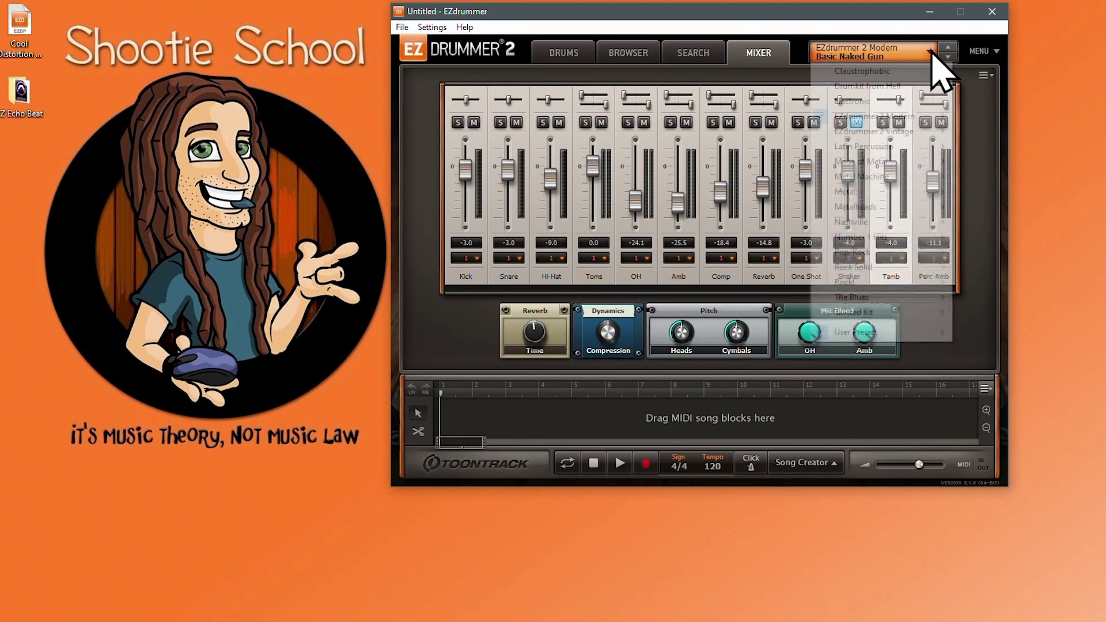
pyautogui.moveTo(909, 115)
pyautogui.click(986, 164)
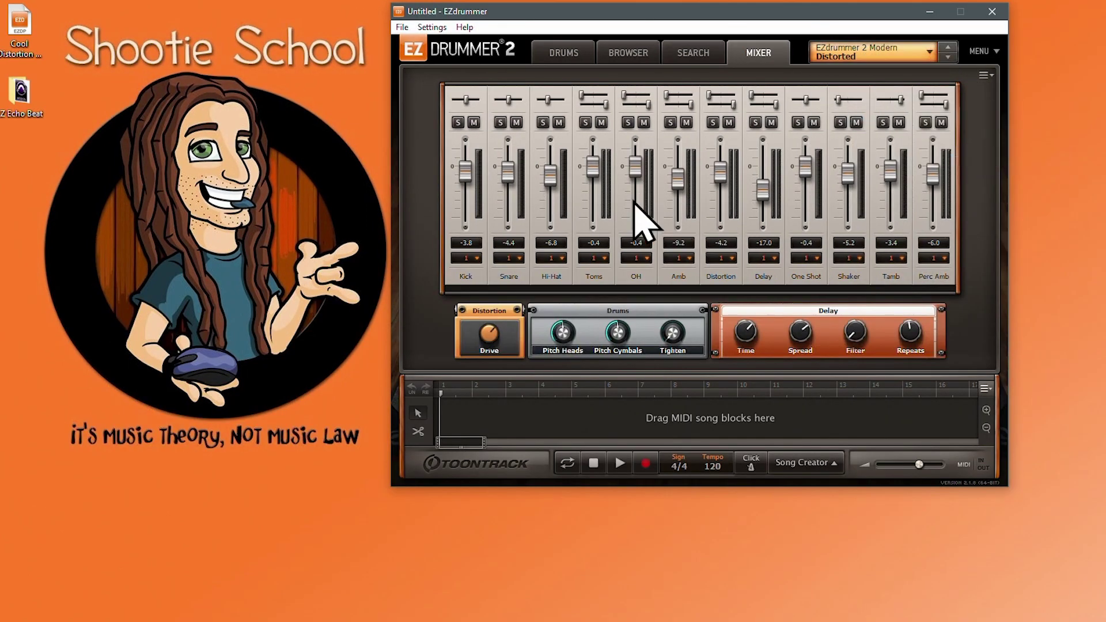
# Recall the Basic Naked Gun preset from the user presets
pyautogui.click(929, 53)
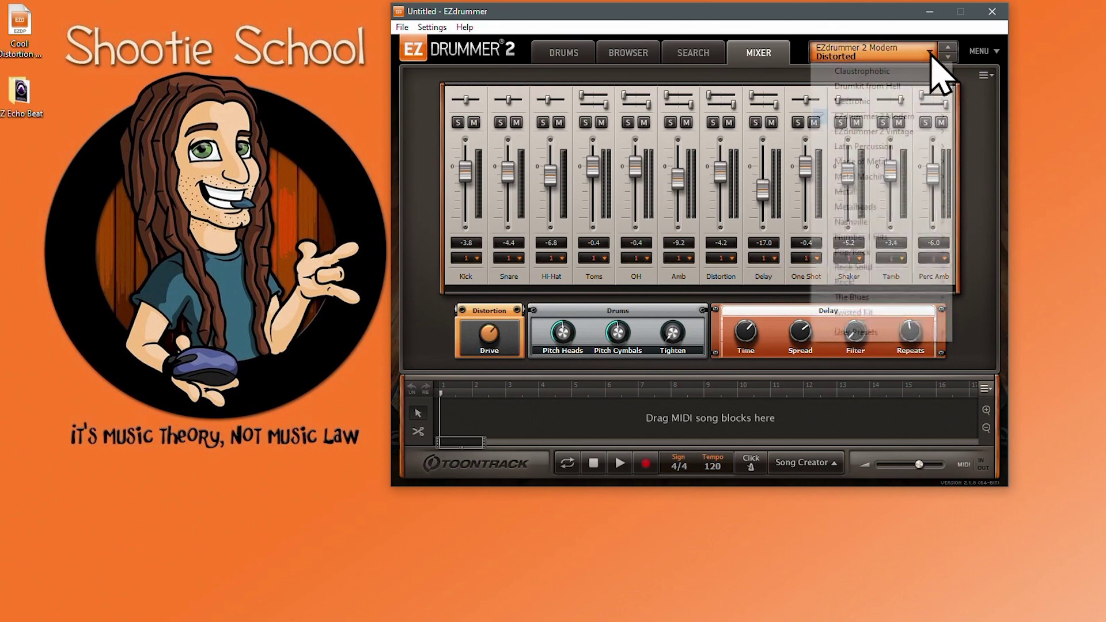
pyautogui.moveTo(890, 356)
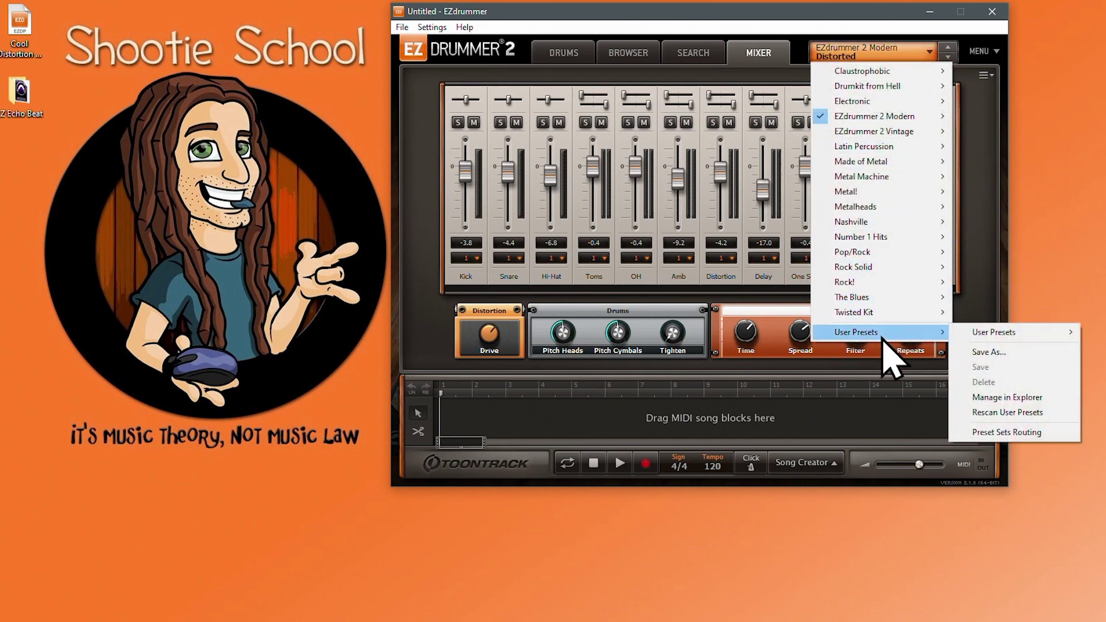
pyautogui.moveTo(1001, 333)
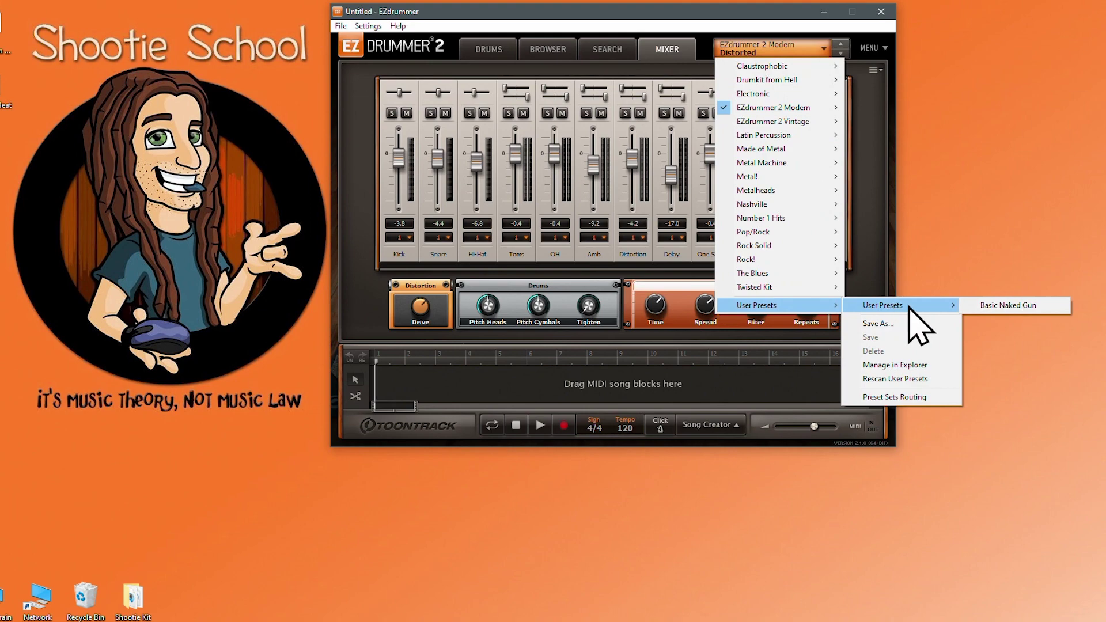
pyautogui.click(1018, 306)
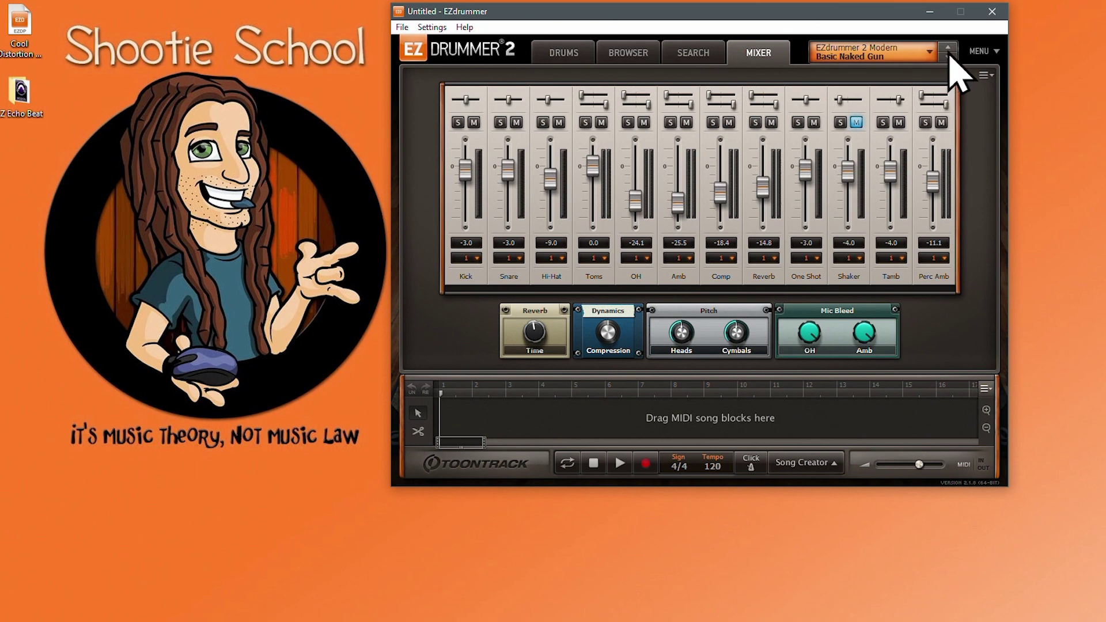
# Save a copy of the current mixer preset as Basic Naked Gun_02
pyautogui.click(928, 52)
pyautogui.moveTo(908, 335)
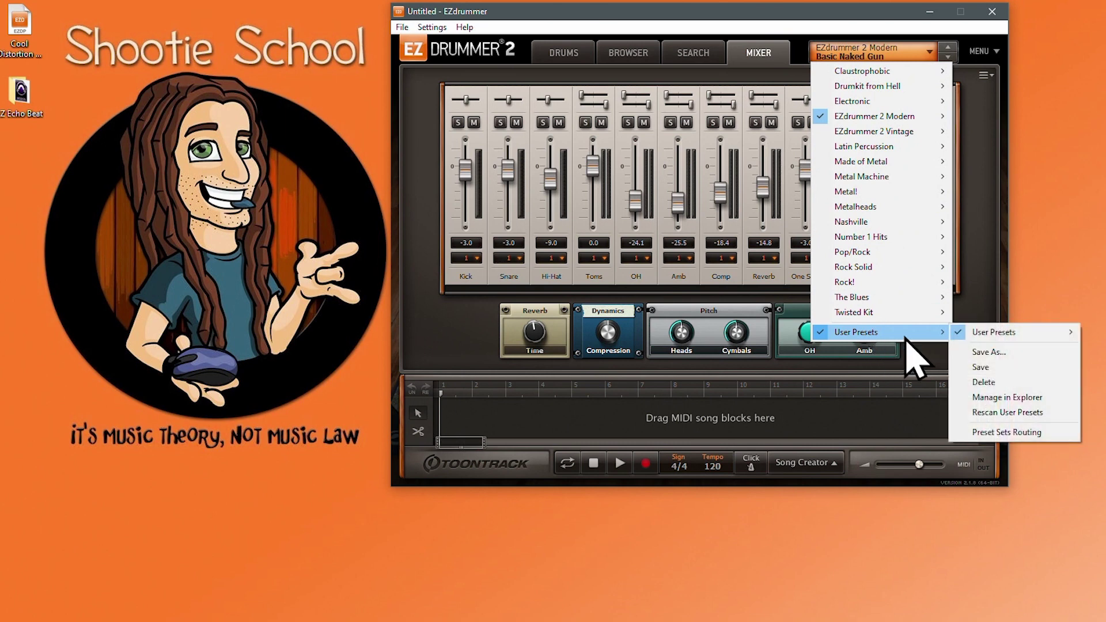
pyautogui.click(991, 349)
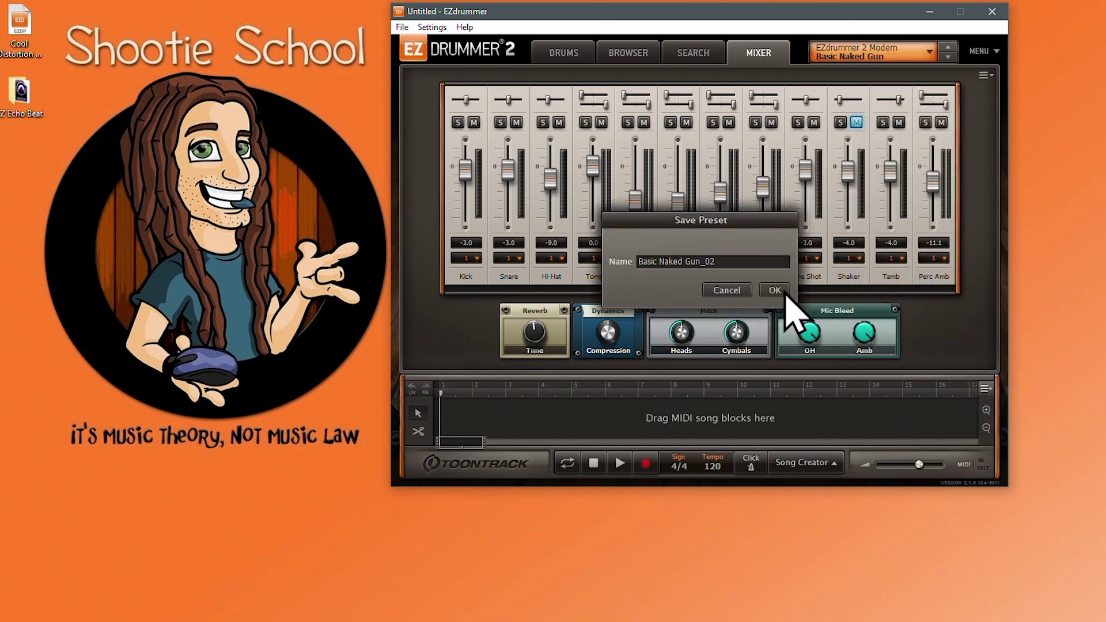
pyautogui.click(778, 292)
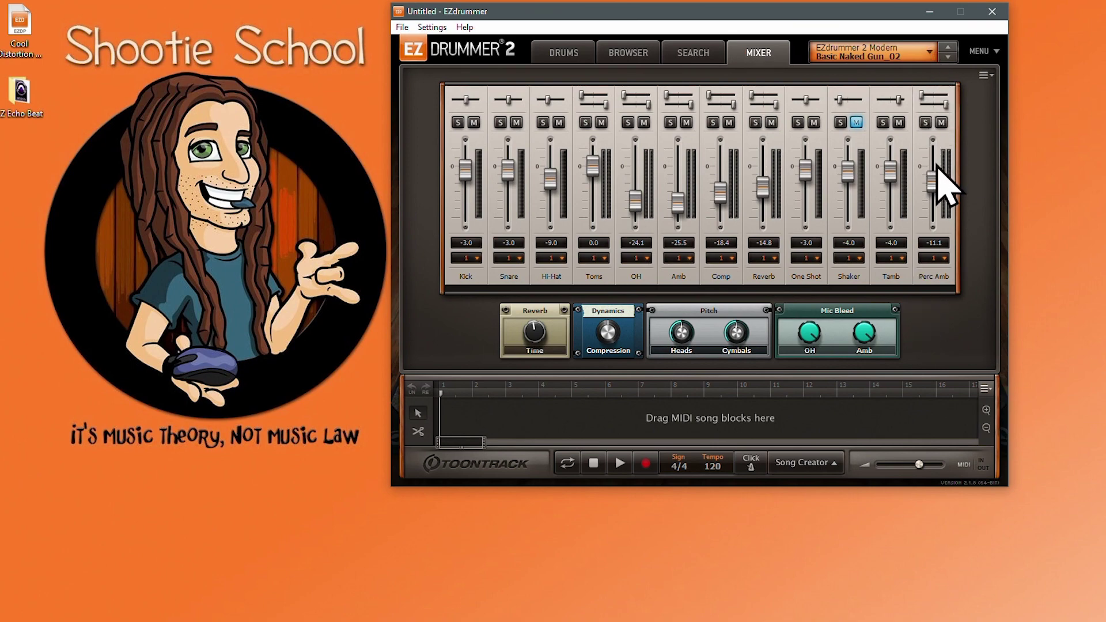
# Lower the Perc Amb fader to -24.6 and raise the Tamb fader to 7.7
pyautogui.moveTo(933, 201); pyautogui.dragTo(933, 203)
pyautogui.moveTo(889, 170); pyautogui.dragTo(890, 153)
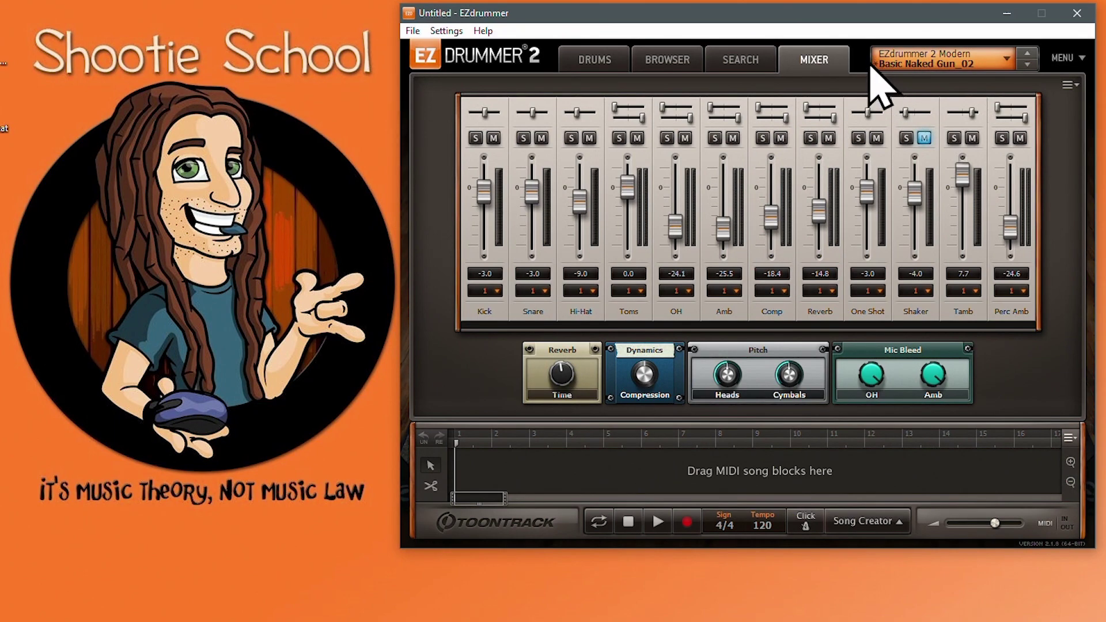
# Examine the Save and Save As options offered for the modified Basic Naked Gun_02 user preset
pyautogui.click(1006, 58)
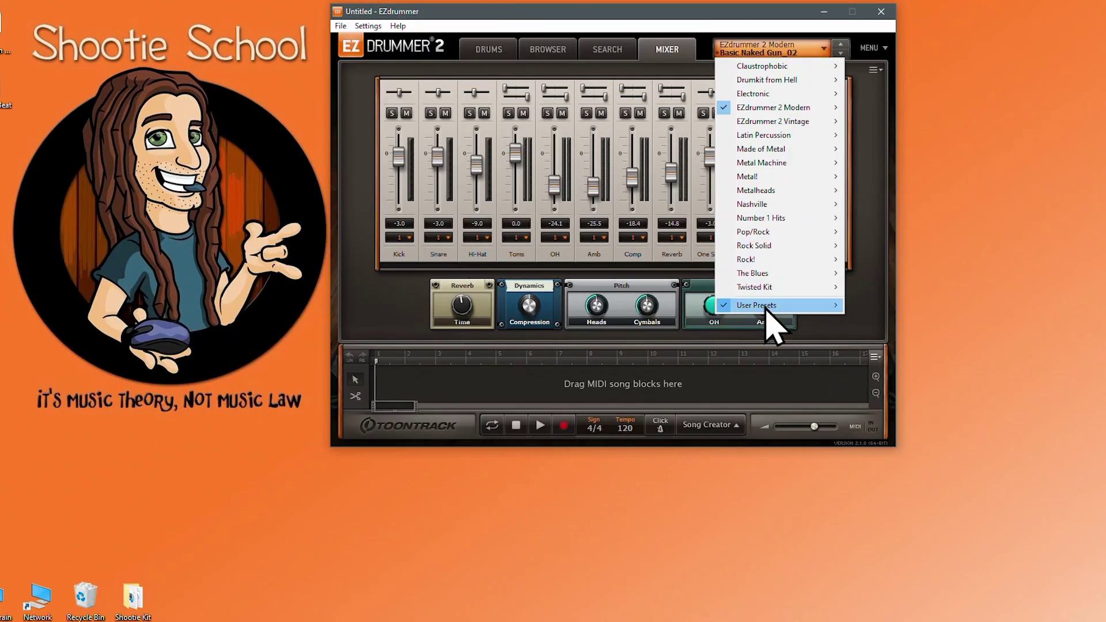
pyautogui.moveTo(765, 307)
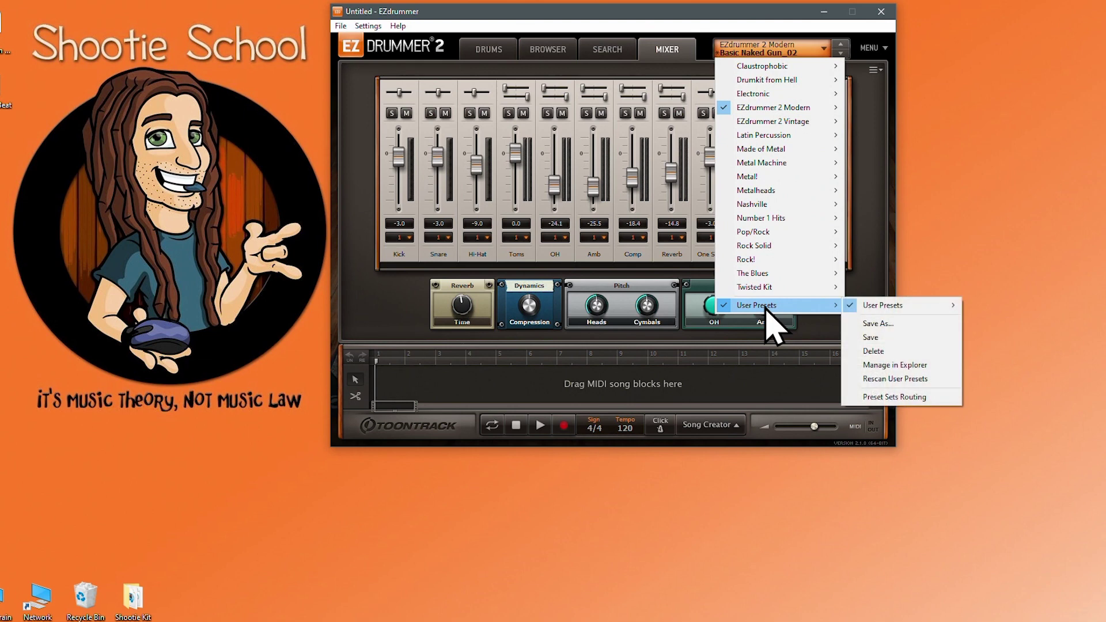
pyautogui.moveTo(898, 308)
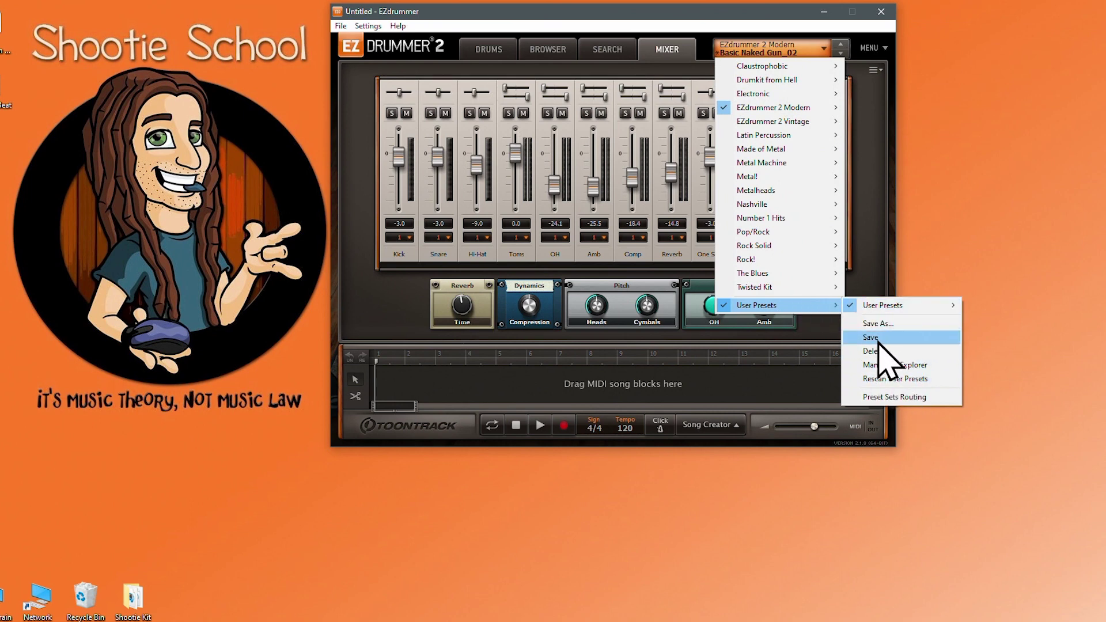
pyautogui.click(887, 178)
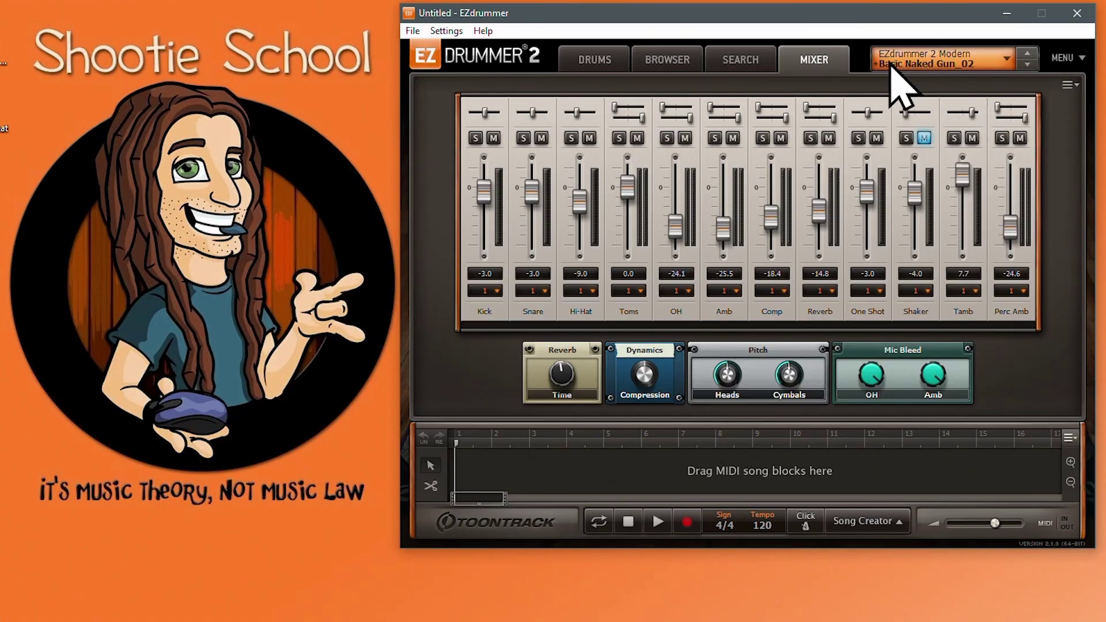
pyautogui.click(1007, 62)
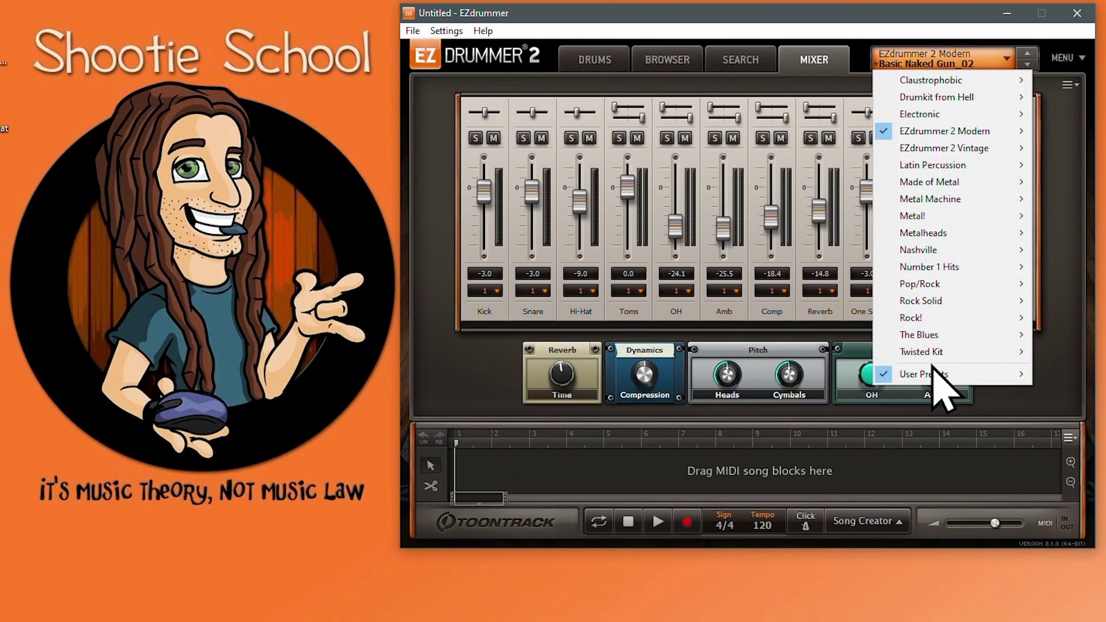
pyautogui.moveTo(950, 374)
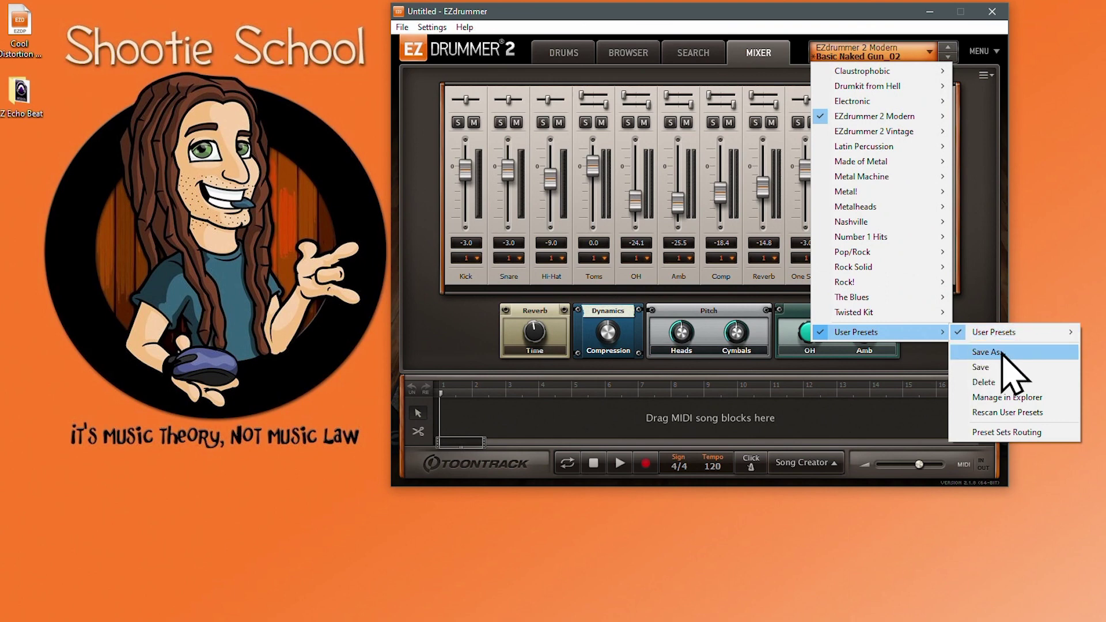
pyautogui.click(973, 181)
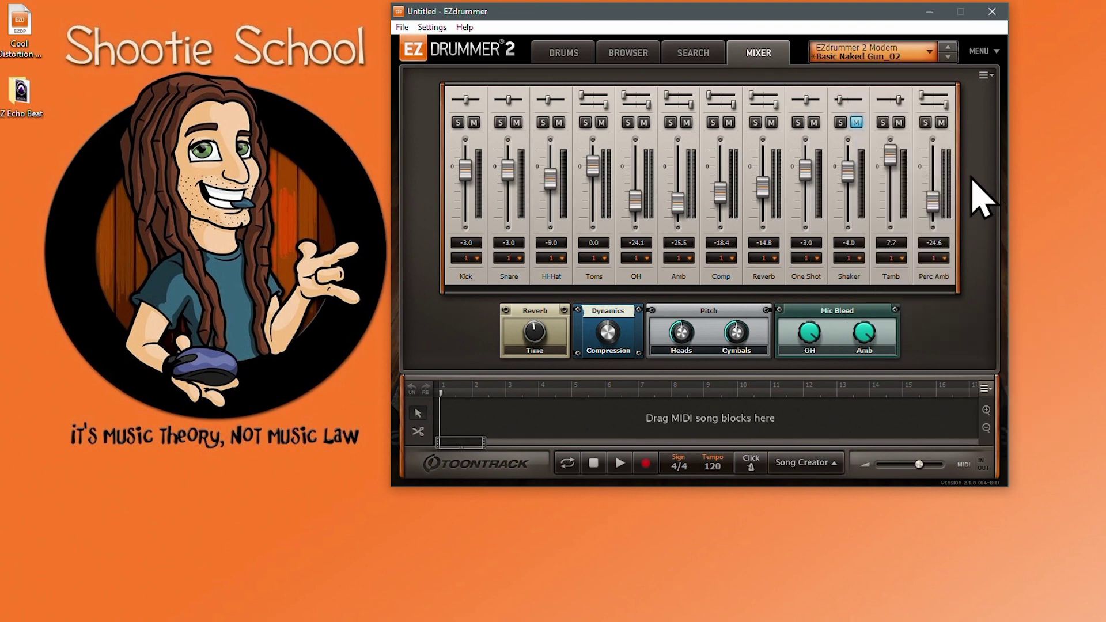
# Delete the Basic Naked Gun_02 preset from the user presets and confirm its removal
pyautogui.click(929, 53)
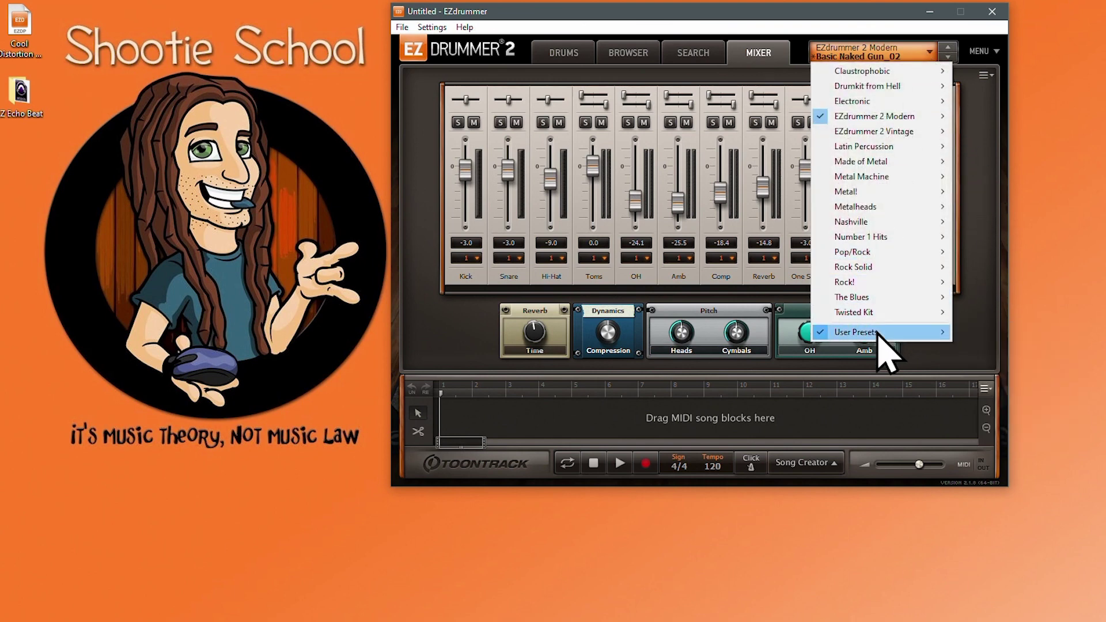
pyautogui.moveTo(879, 334)
pyautogui.moveTo(987, 334)
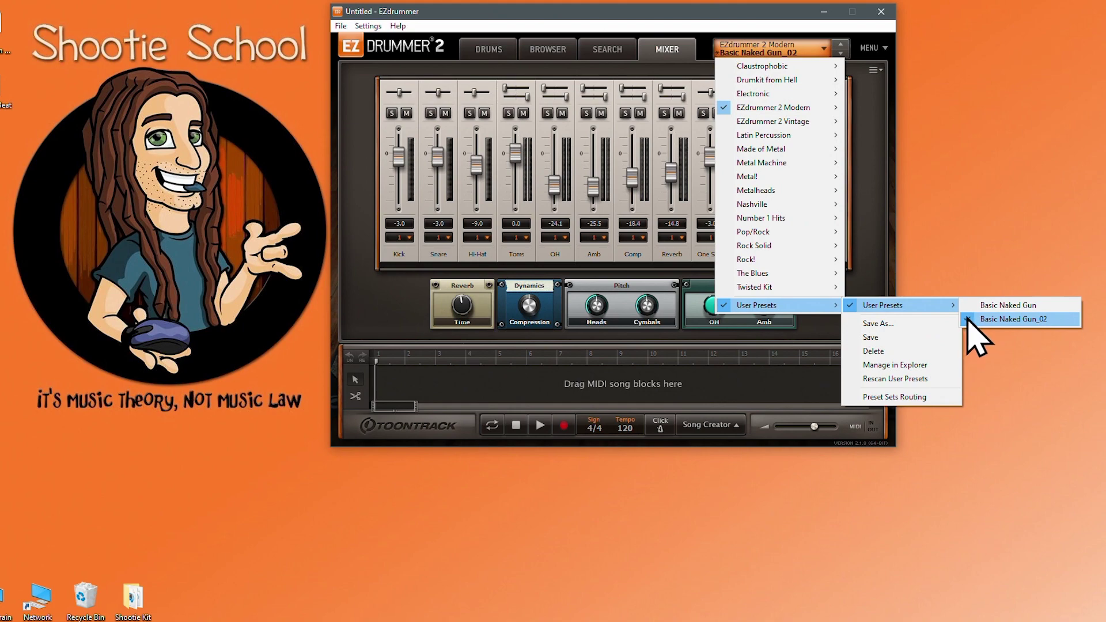
pyautogui.click(873, 350)
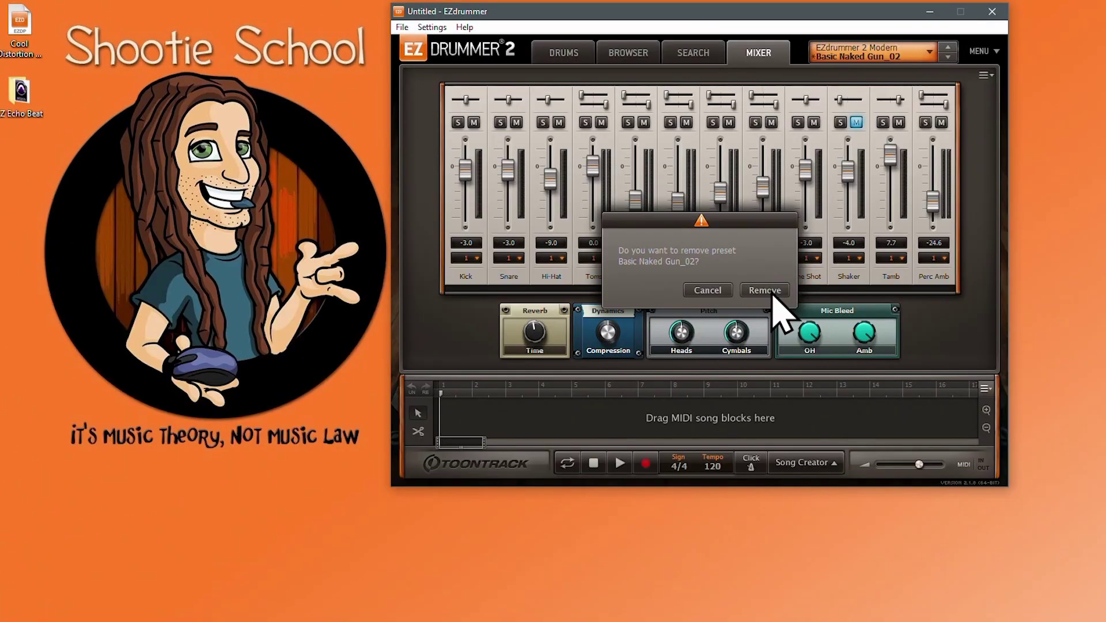
pyautogui.click(656, 248)
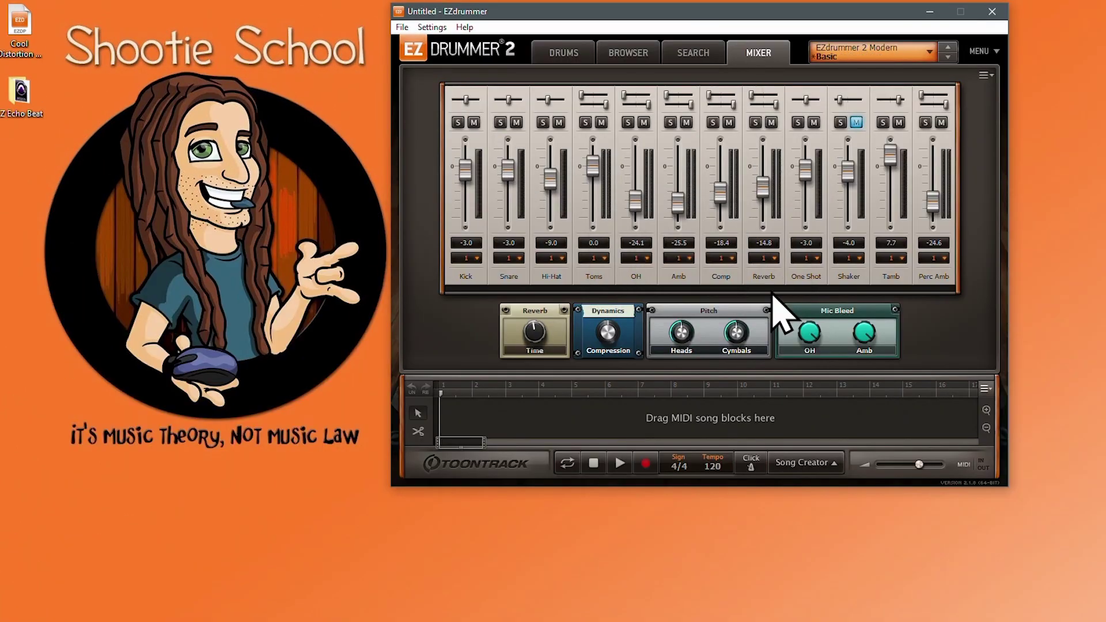
# Close EZdrummer without saving the changes to the untitled project, and relaunch it
pyautogui.click(928, 52)
pyautogui.moveTo(864, 333)
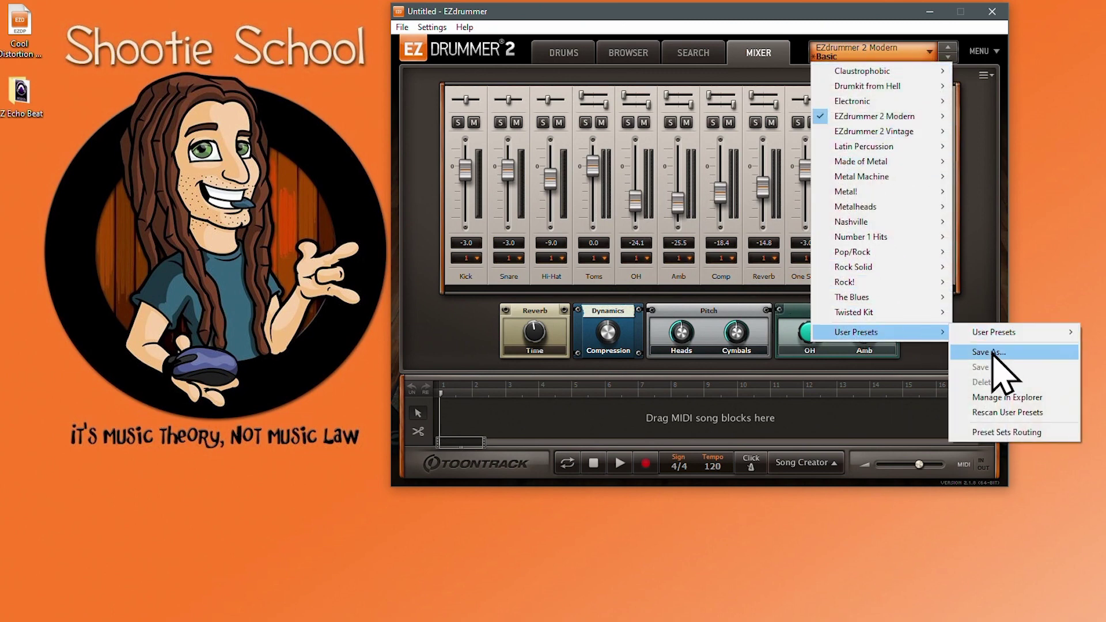
pyautogui.click(970, 455)
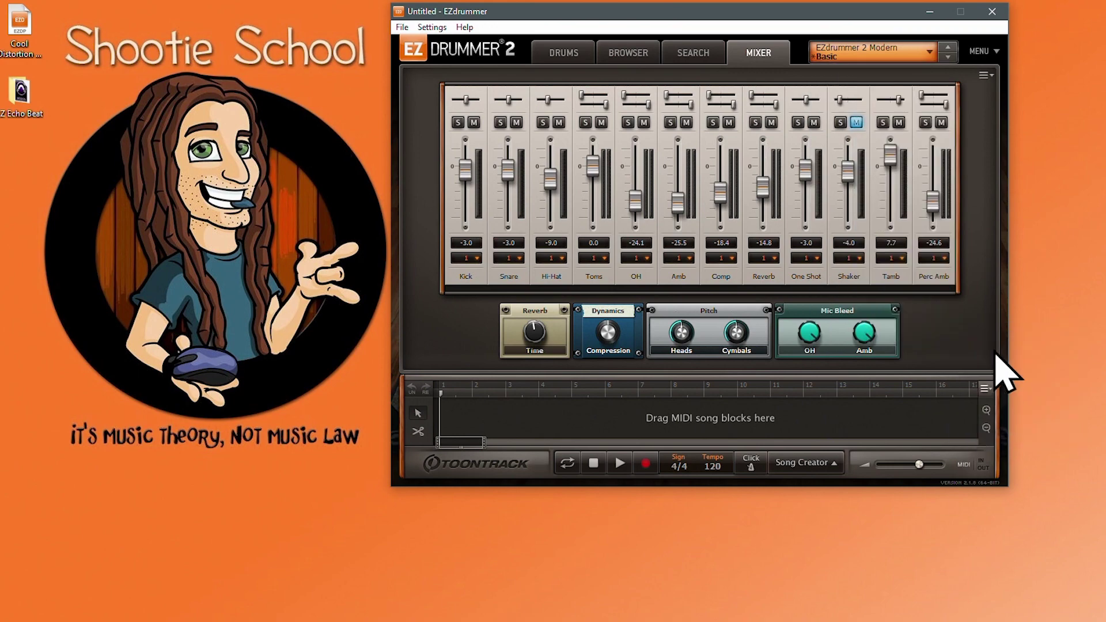
pyautogui.click(990, 13)
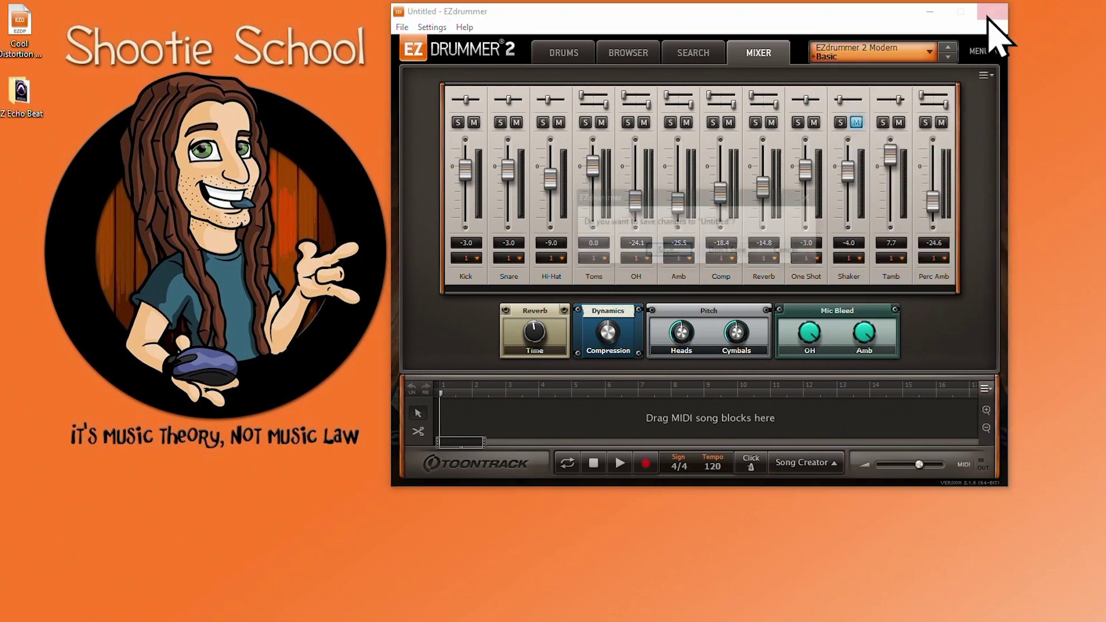
pyautogui.click(731, 251)
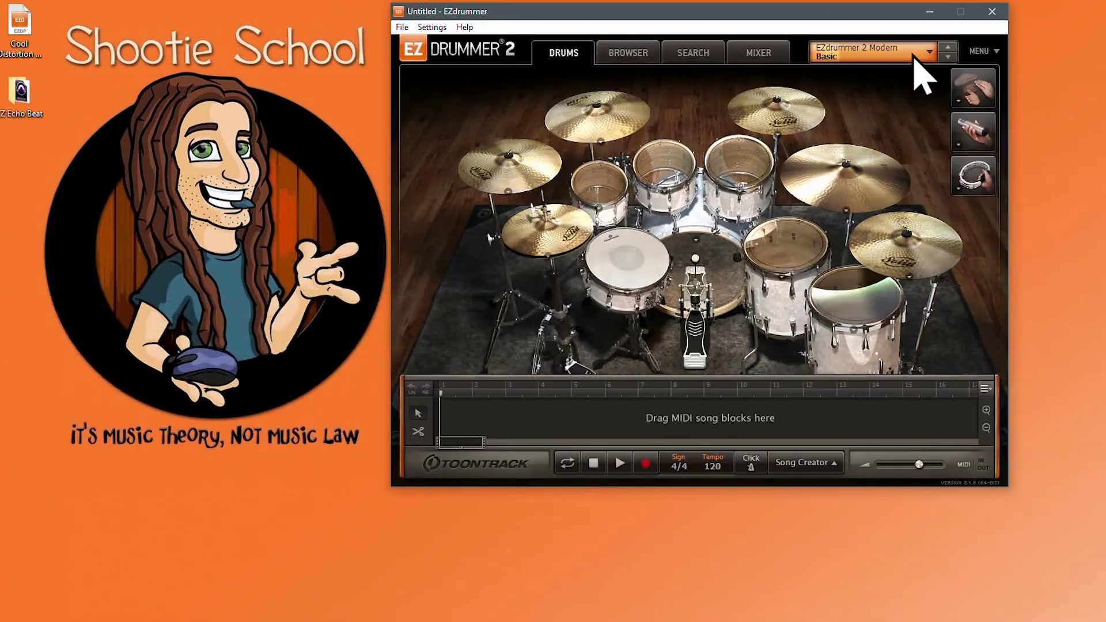
# Show the mixer and examine the EZdrummer 2 Modern presets and the user preset options
pyautogui.click(915, 53)
pyautogui.moveTo(866, 333)
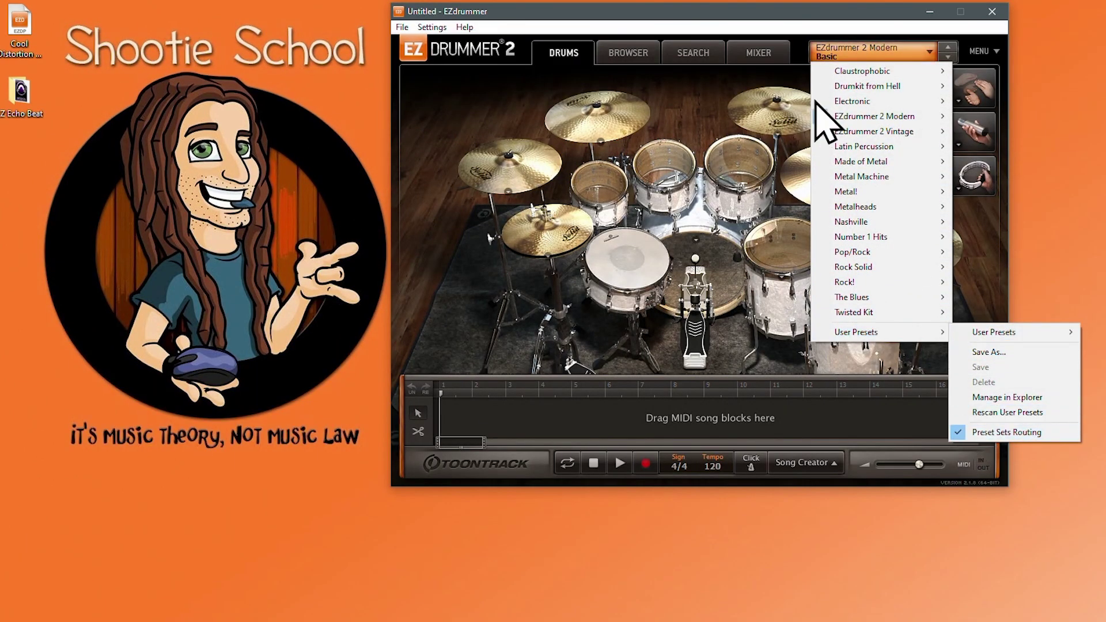
pyautogui.click(758, 54)
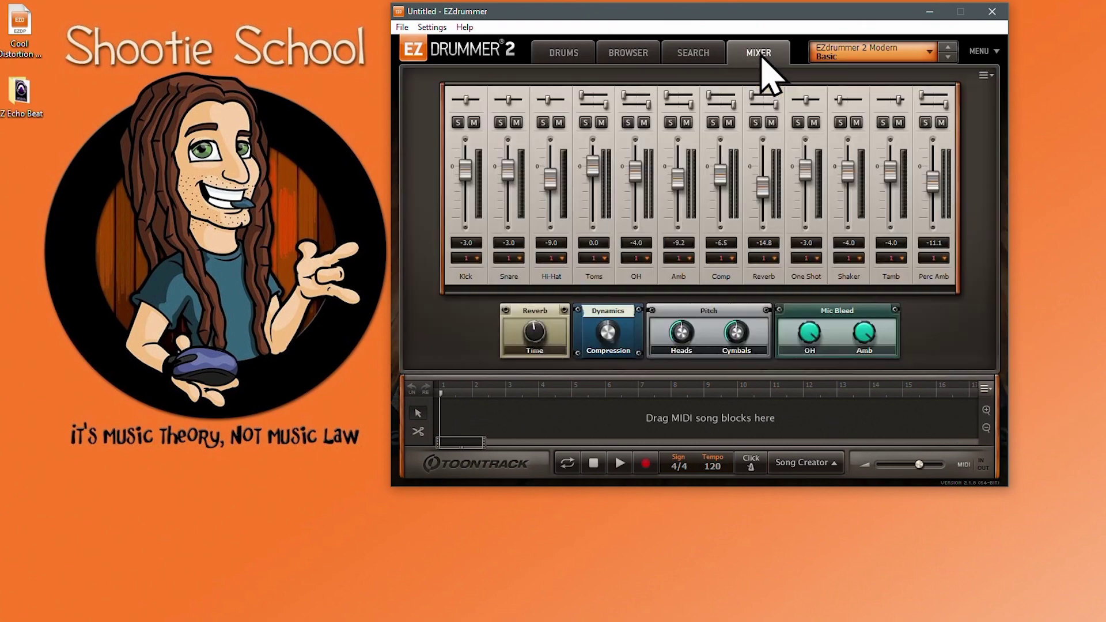
pyautogui.click(928, 53)
pyautogui.moveTo(914, 117)
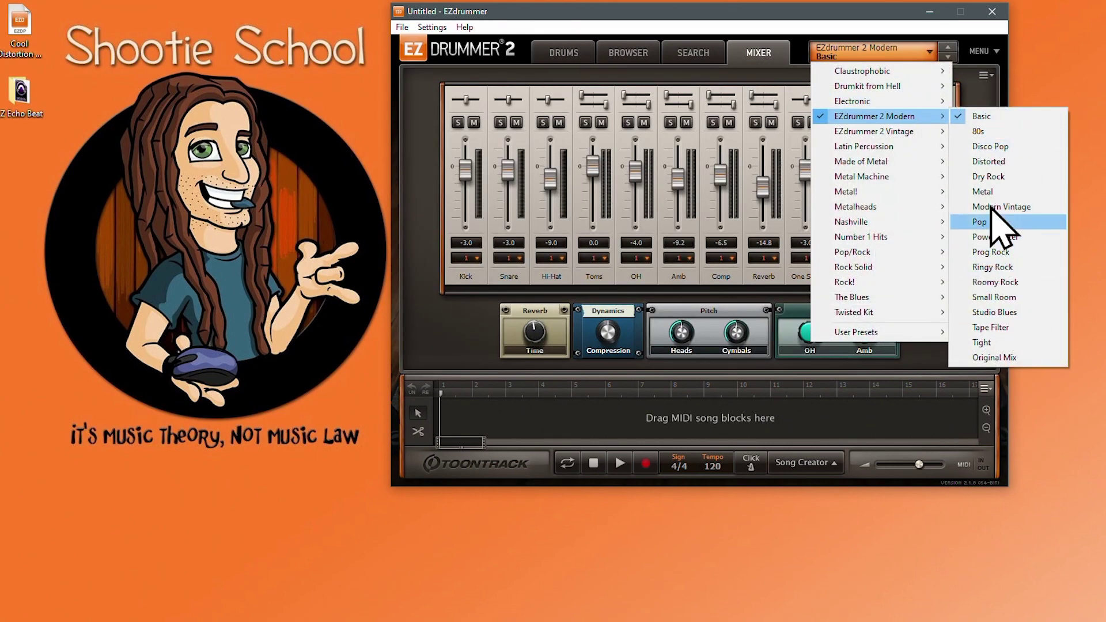
pyautogui.moveTo(947, 334)
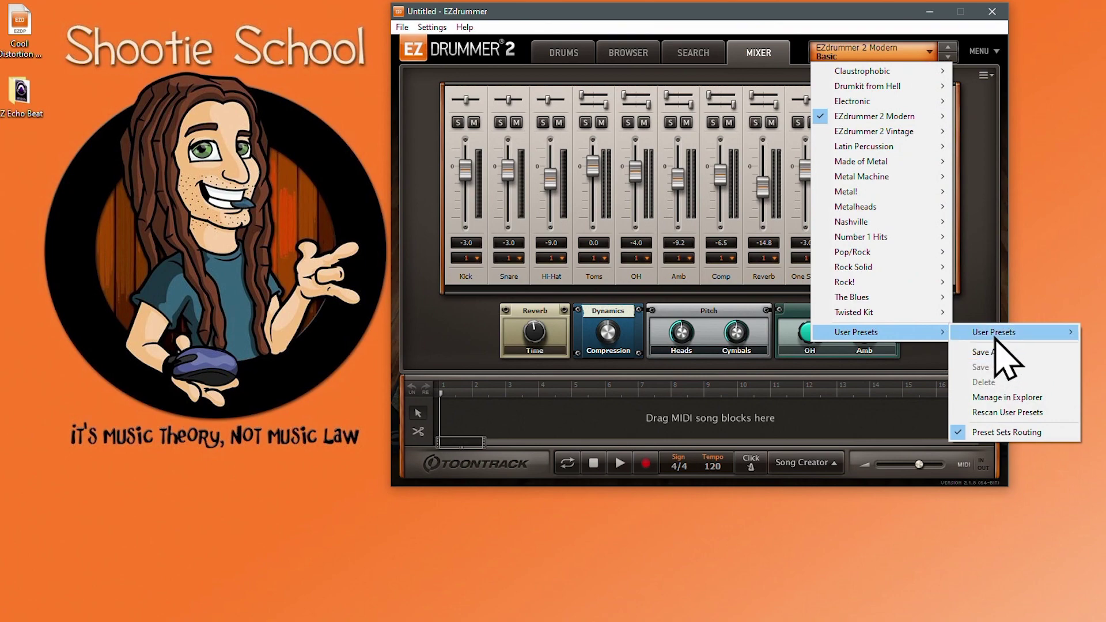
pyautogui.moveTo(1013, 333)
pyautogui.click(397, 286)
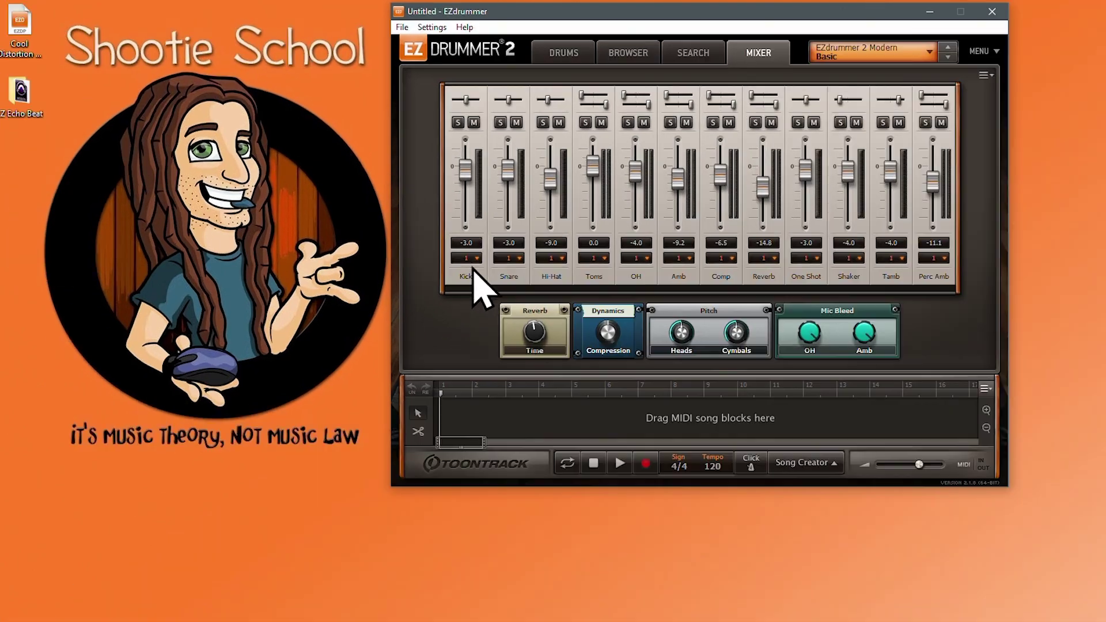
# Route the mixer channels to Multichannel outputs and check the Comp channel's outputs and the Preset Sets Routing option
pyautogui.click(403, 237)
pyautogui.click(488, 532)
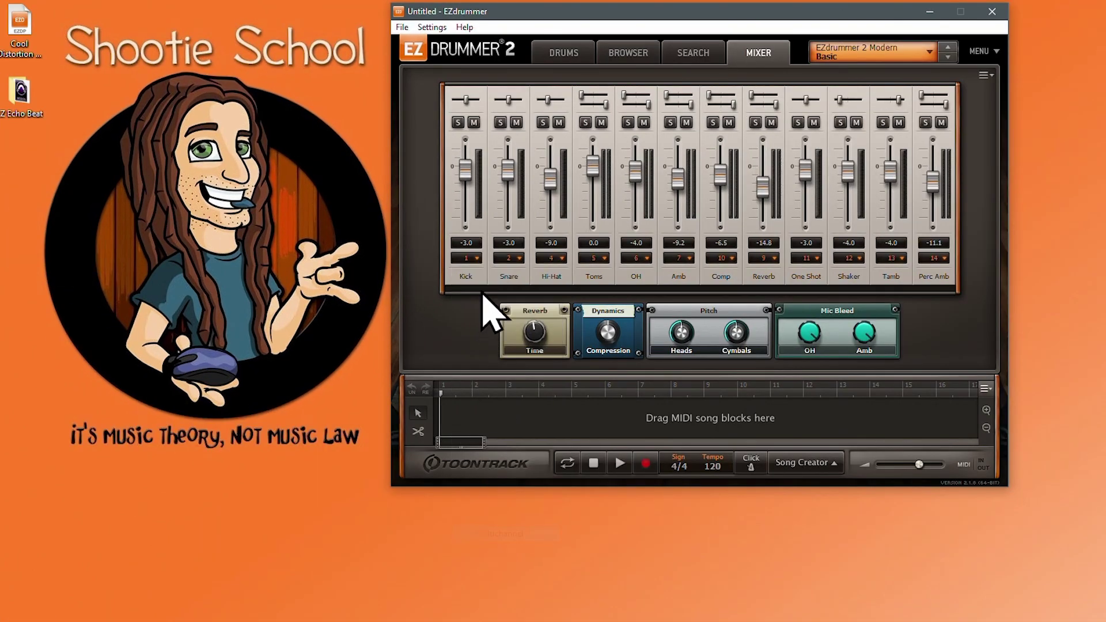
pyautogui.click(723, 258)
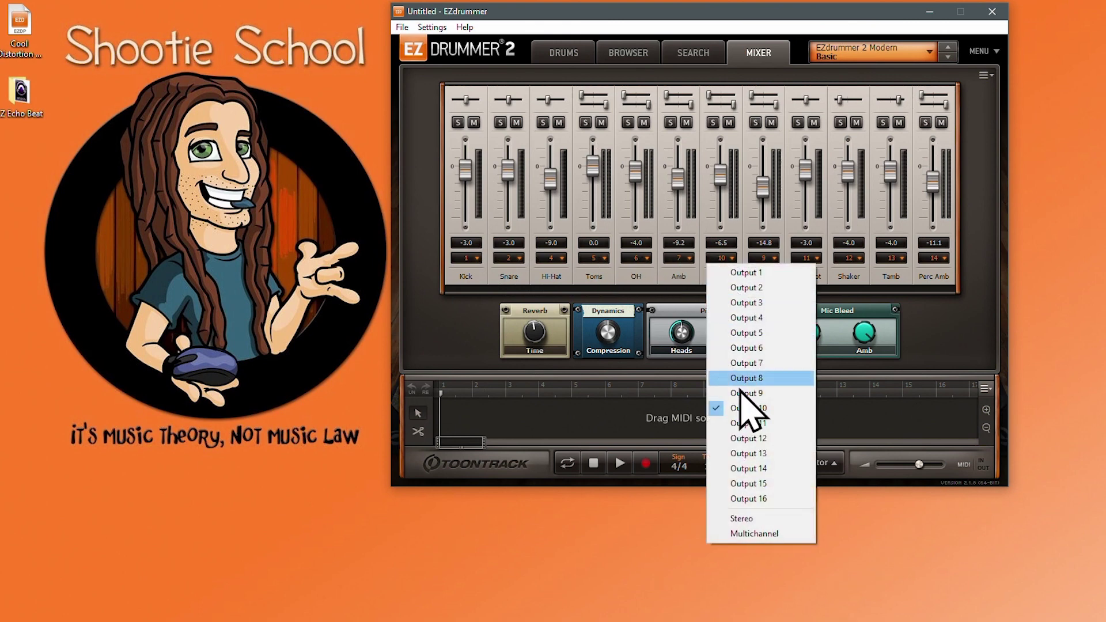
pyautogui.click(929, 53)
pyautogui.moveTo(887, 333)
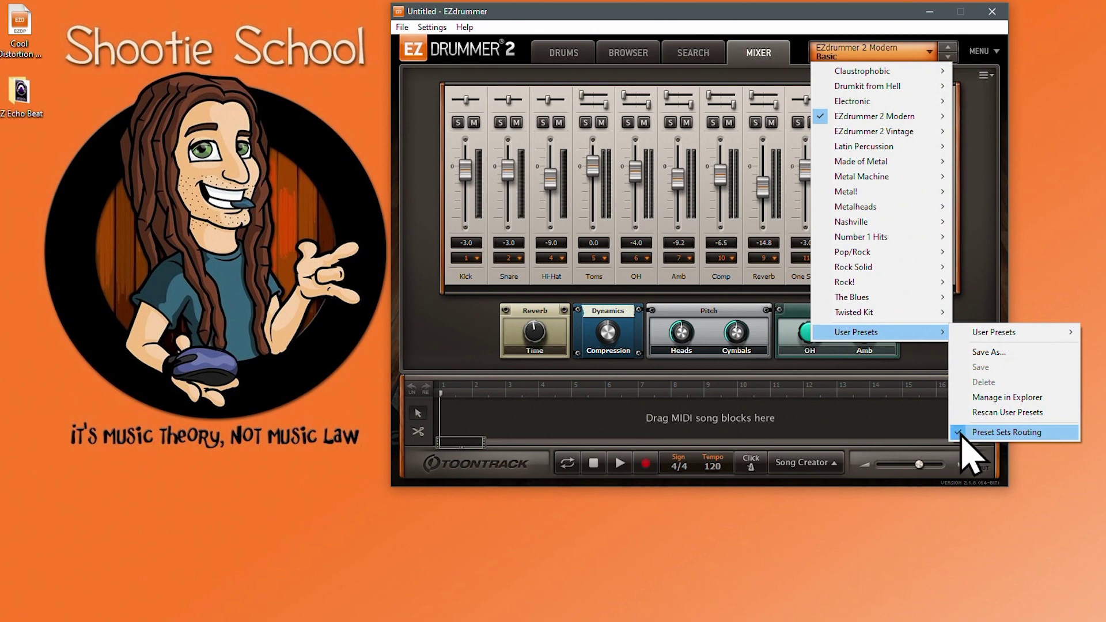
pyautogui.click(981, 203)
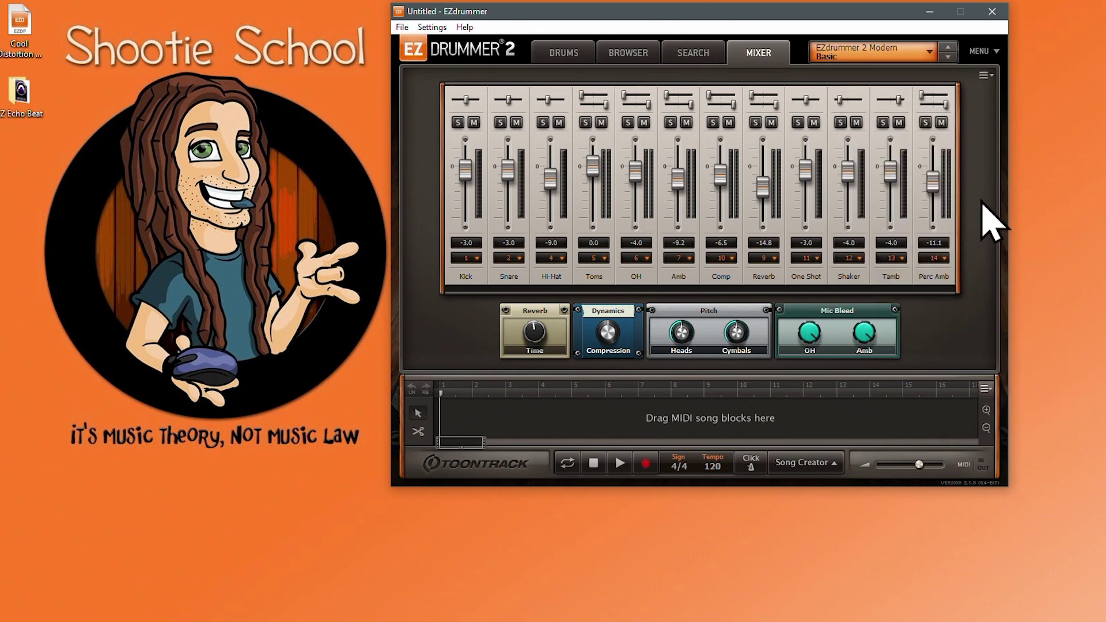
# Route all mixer channels to the Stereo output and turn off Preset Sets Routing in the user preset options
pyautogui.click(467, 258)
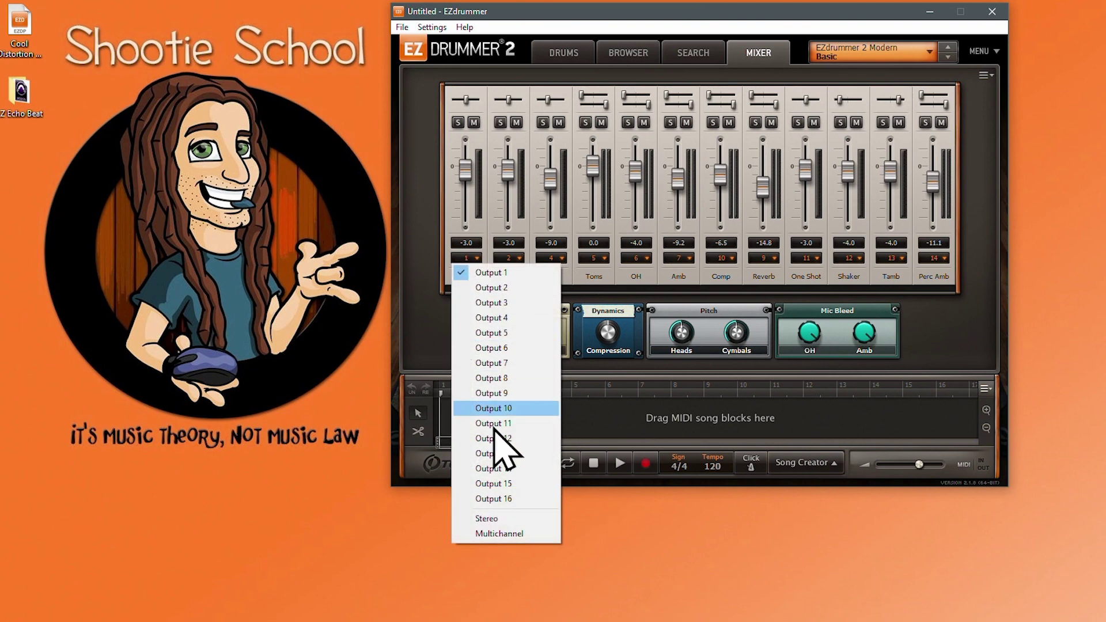
pyautogui.click(498, 518)
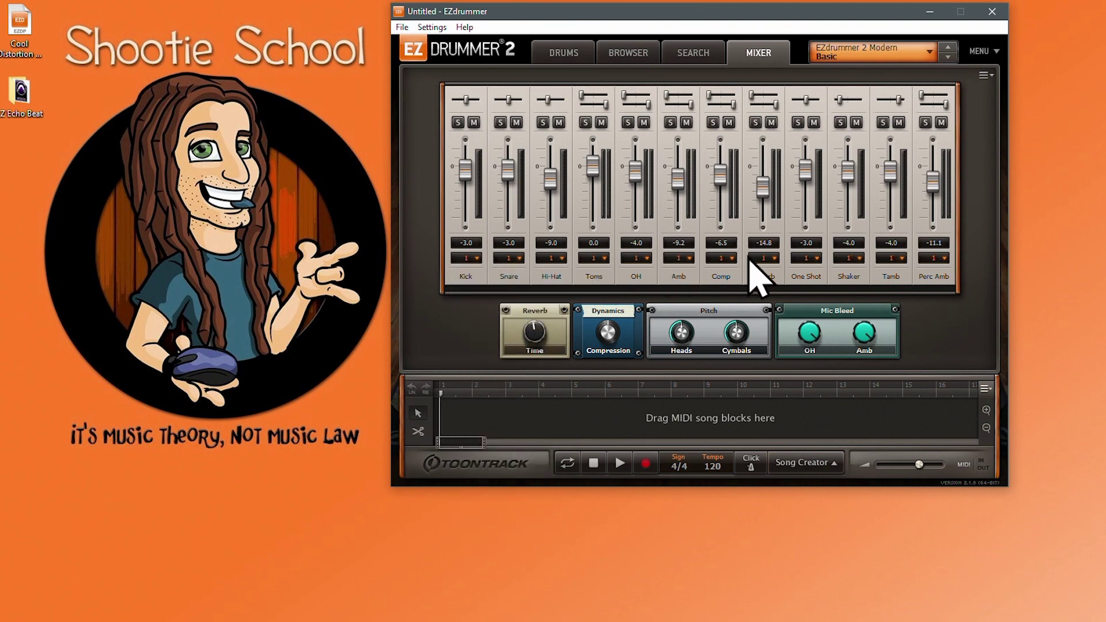
pyautogui.click(929, 53)
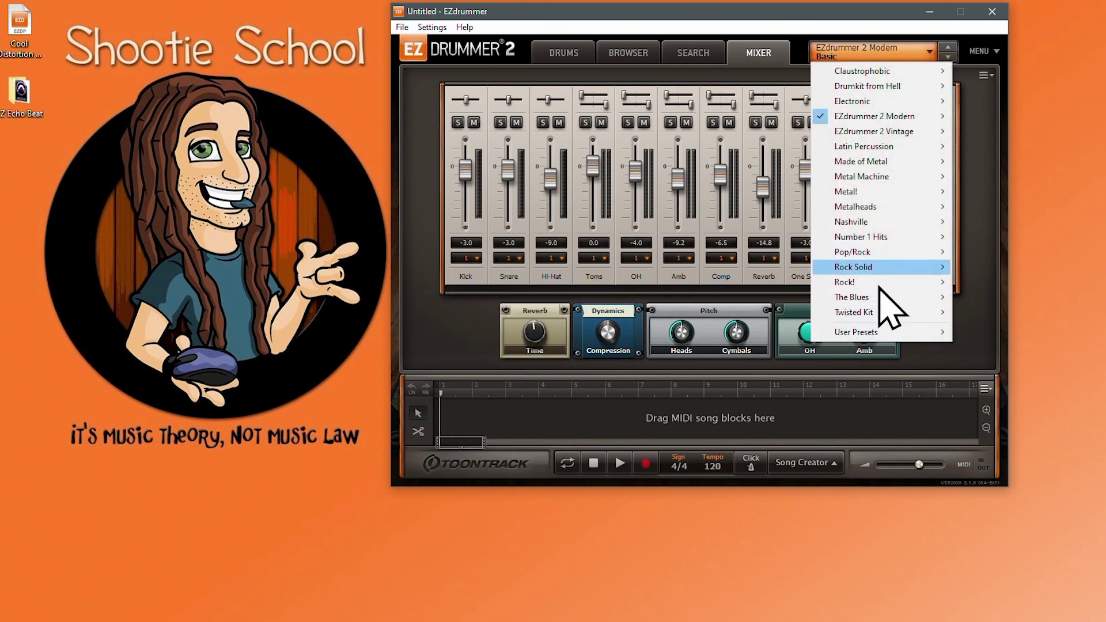
pyautogui.moveTo(872, 337)
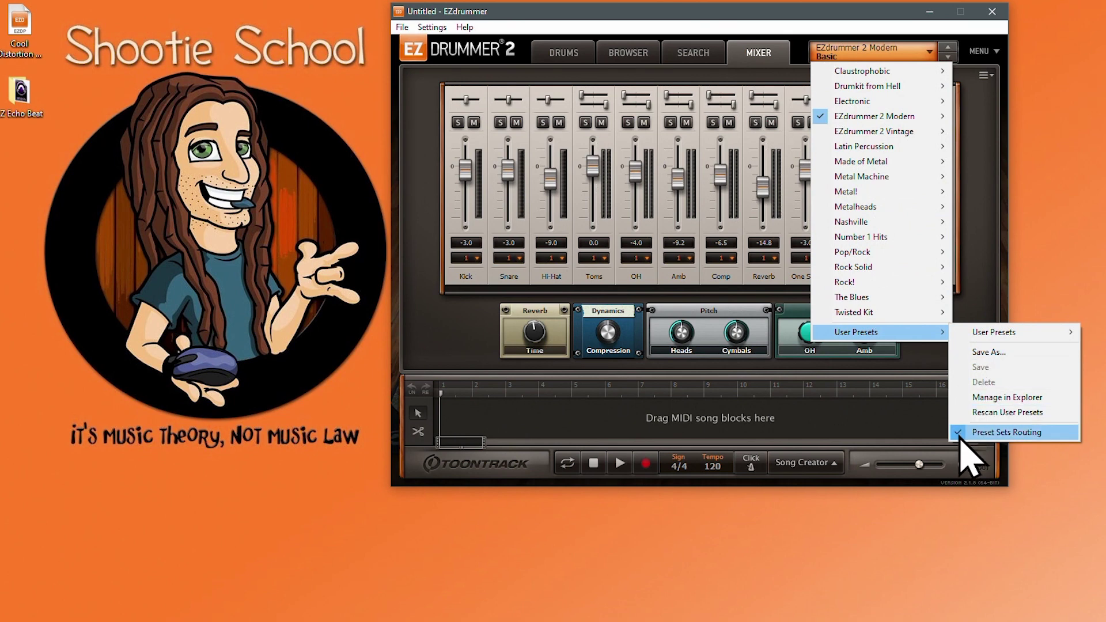
pyautogui.click(959, 435)
pyautogui.click(929, 53)
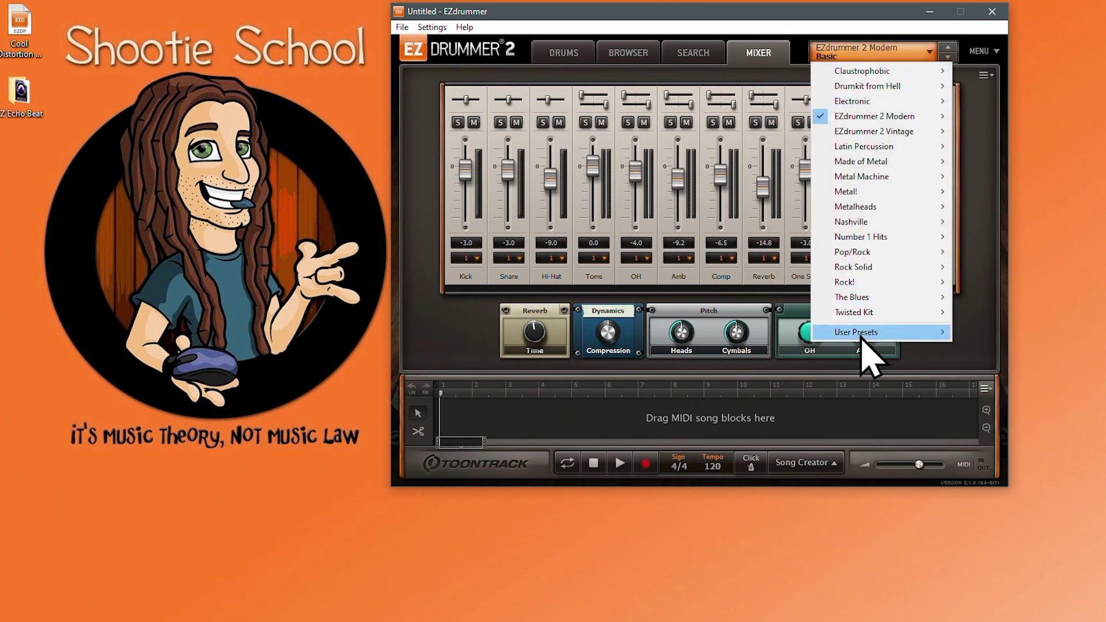
pyautogui.moveTo(862, 337)
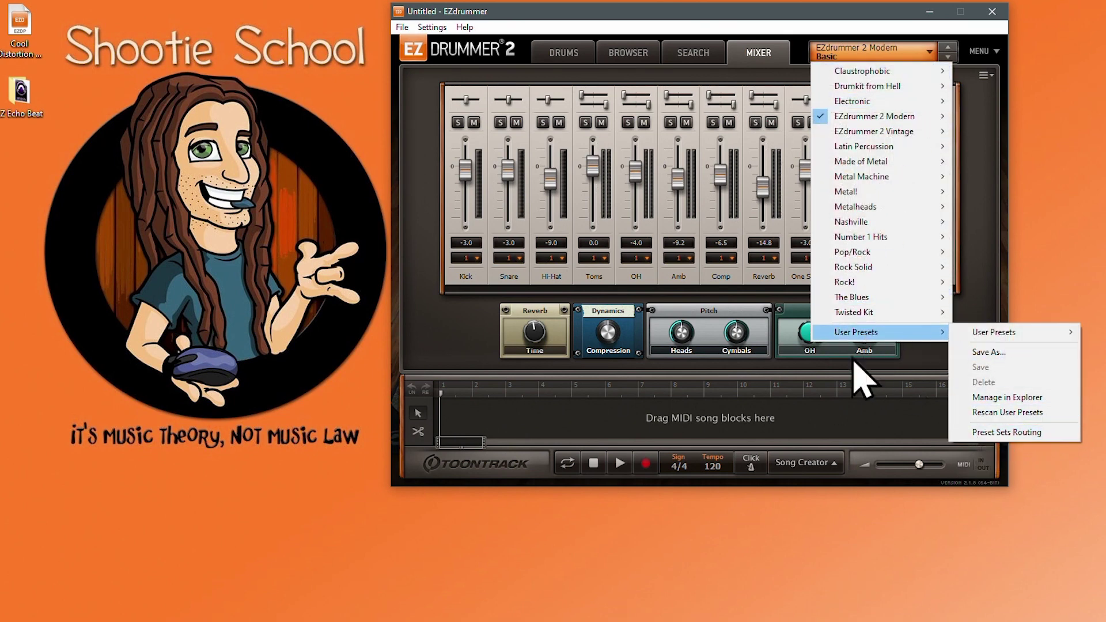
pyautogui.click(452, 328)
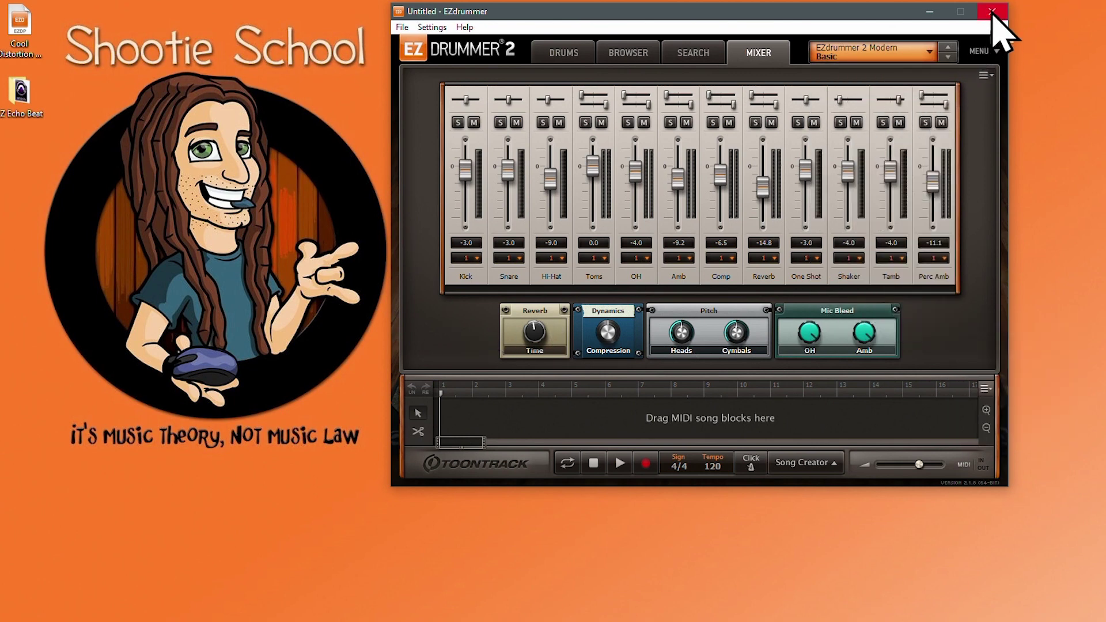
# Cancel closing EZdrummer and open the UserPresets folder in Explorer to manage the saved presets
pyautogui.click(992, 11)
pyautogui.click(790, 249)
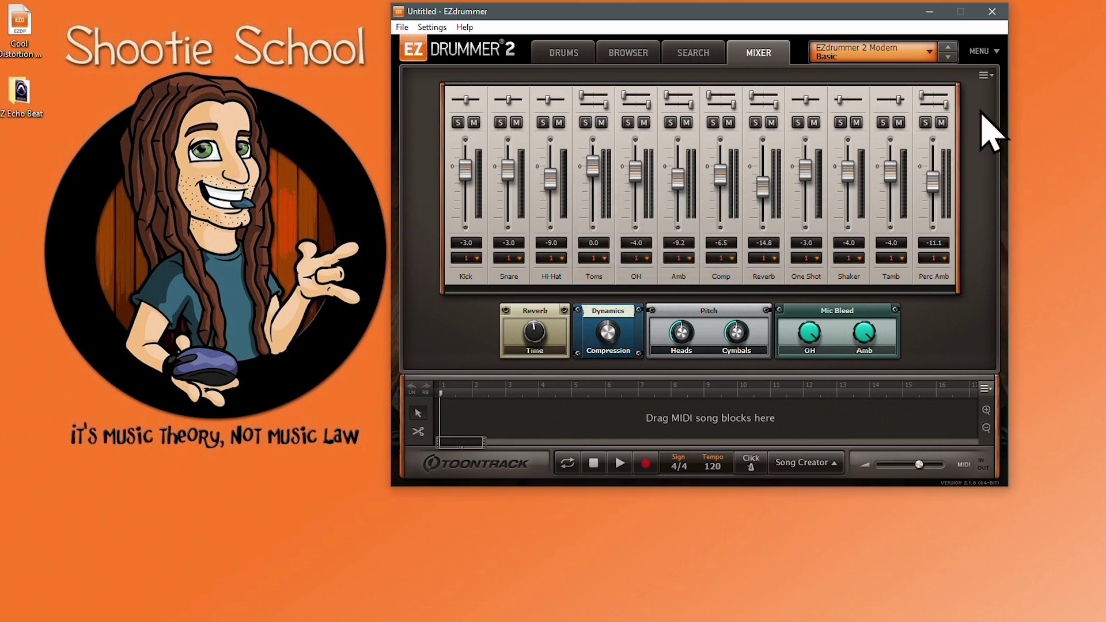
pyautogui.click(928, 53)
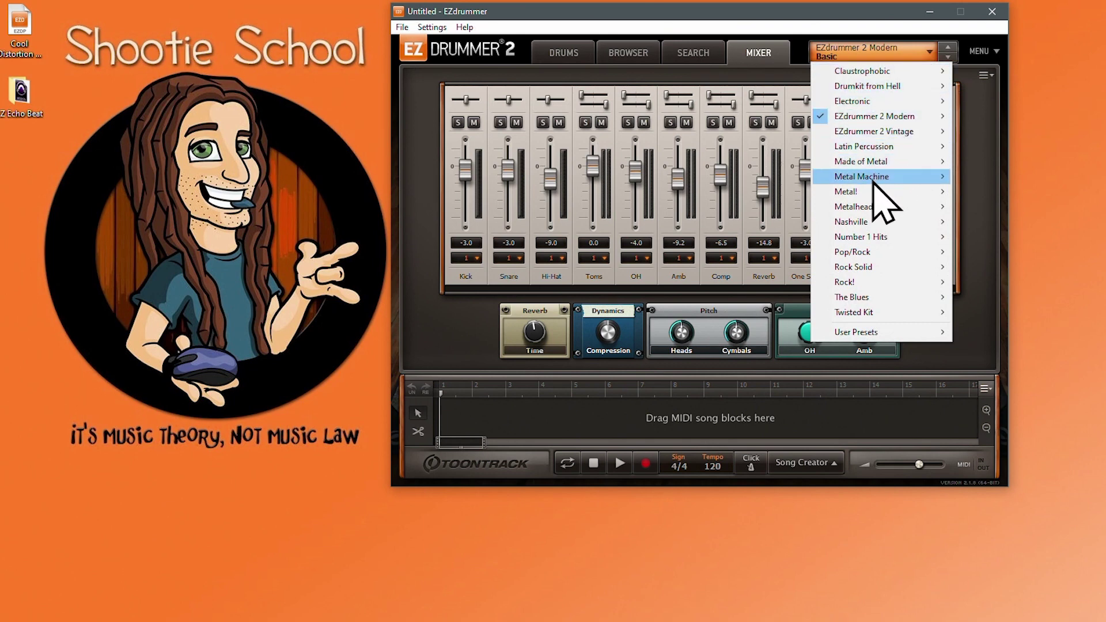
pyautogui.moveTo(852, 334)
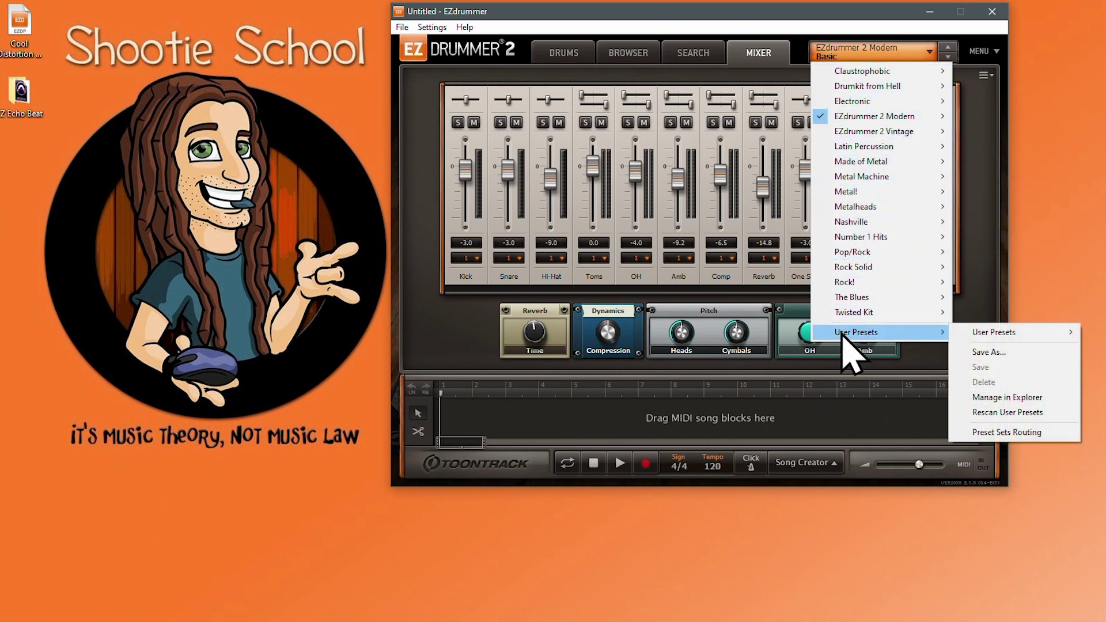
pyautogui.click(994, 397)
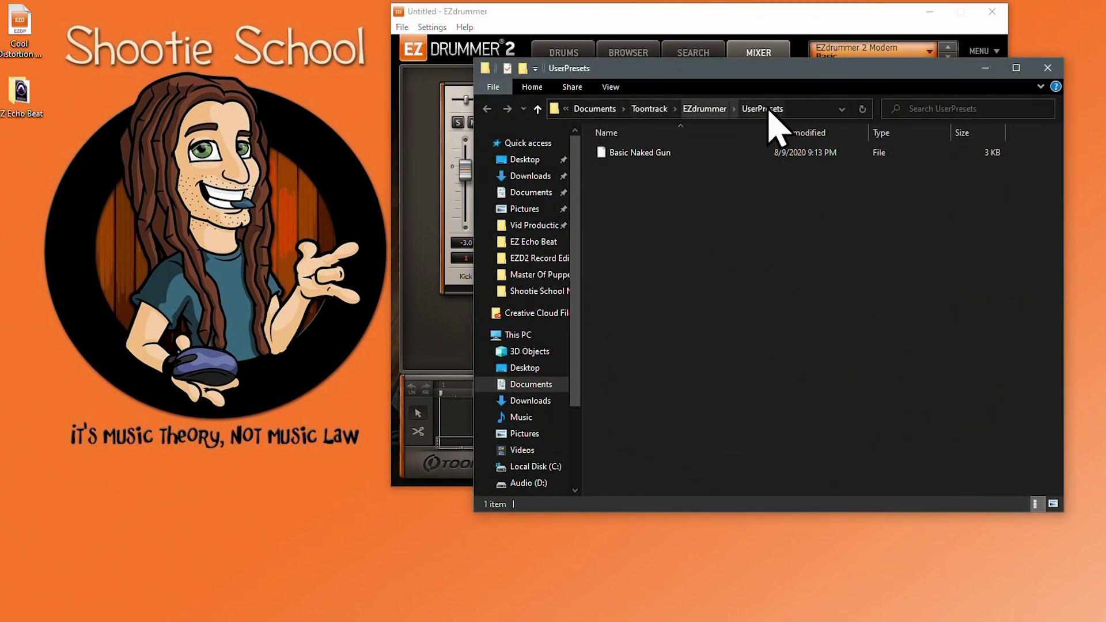
# Try to rename the Basic Naked Gun preset file as "Dont Rename Me Here" in the UserPresets folder and close the folder window
pyautogui.rightClick(770, 109)
pyautogui.click(803, 111)
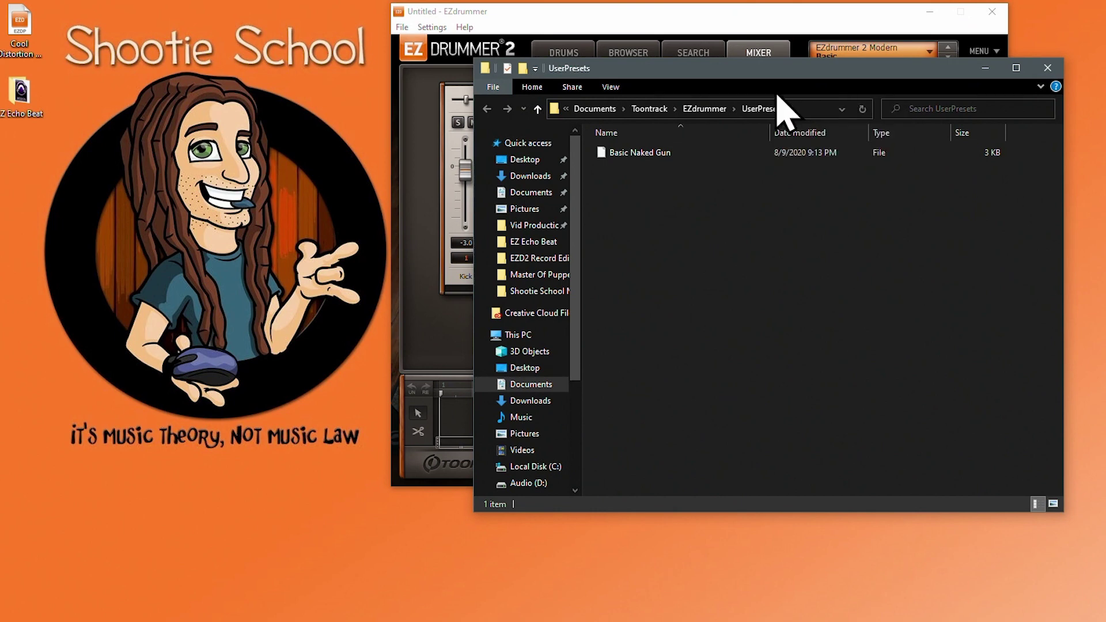
pyautogui.click(641, 154)
pyautogui.rightClick(643, 153)
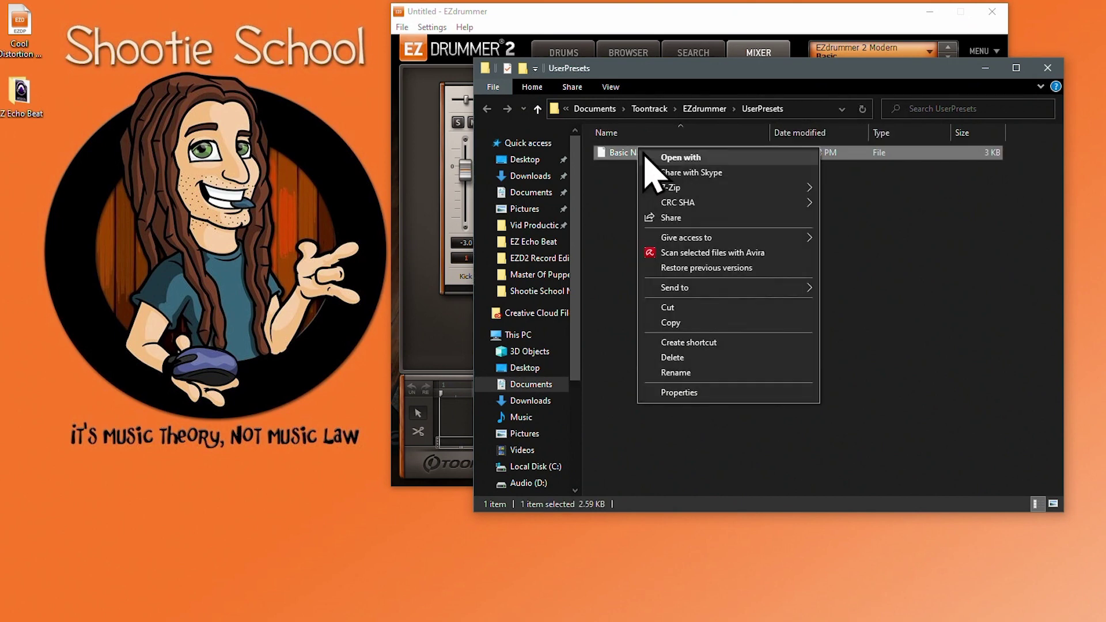
pyautogui.click(691, 372)
pyautogui.press('BackSpace')
pyautogui.write('Dont')
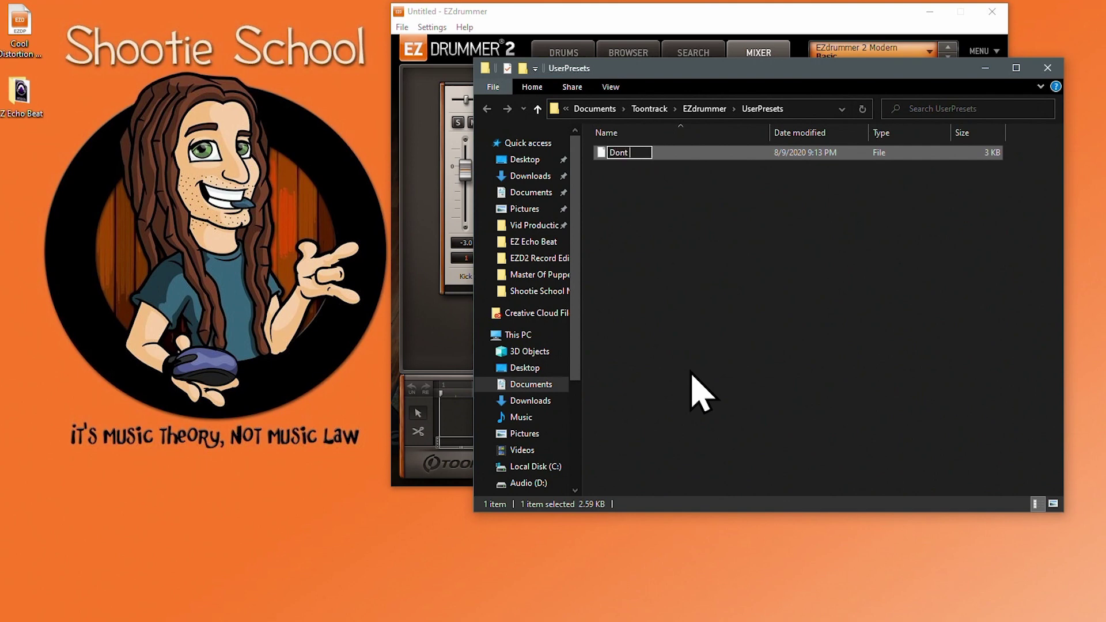
pyautogui.write(' Rename Me Here')
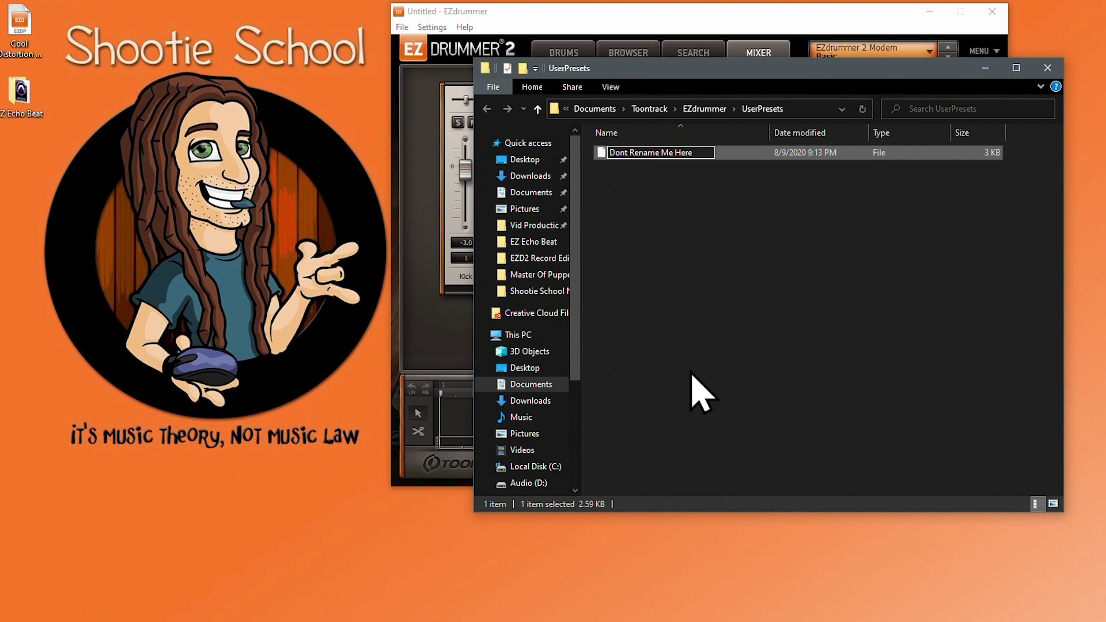
pyautogui.press('Return')
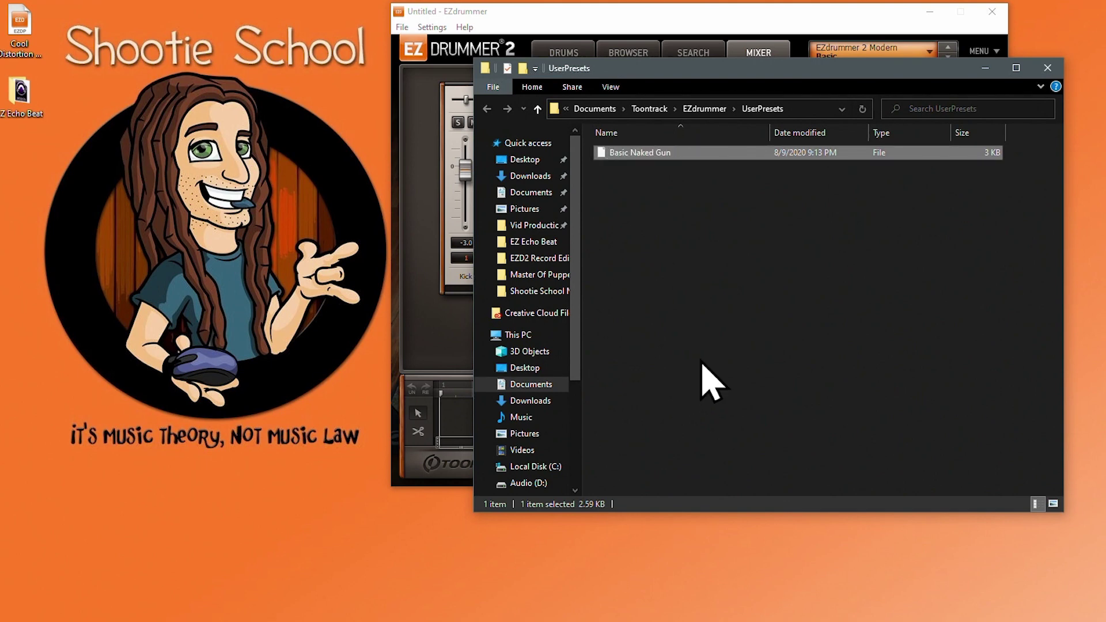
pyautogui.click(1047, 69)
pyautogui.click(929, 53)
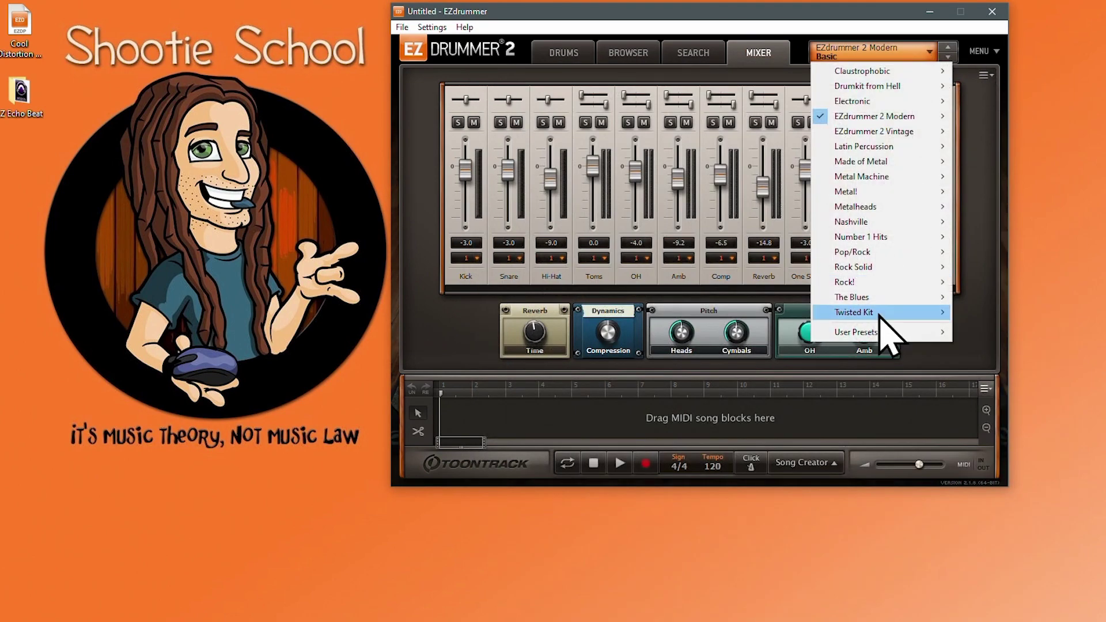
pyautogui.moveTo(878, 333)
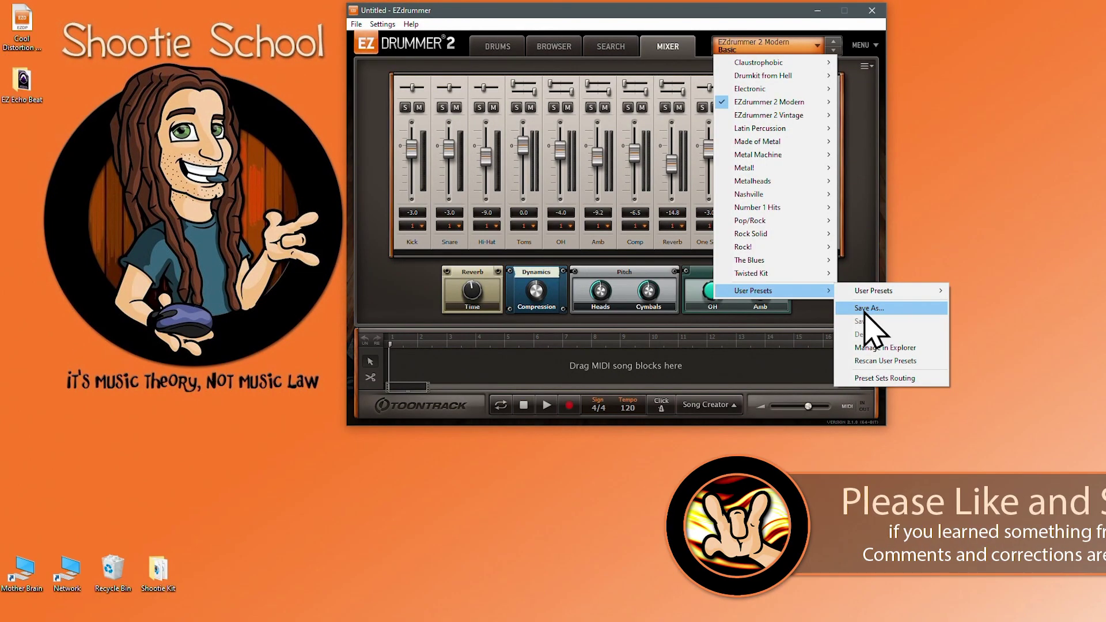
pyautogui.click(987, 352)
pyautogui.write('123456789012345678901234567890')
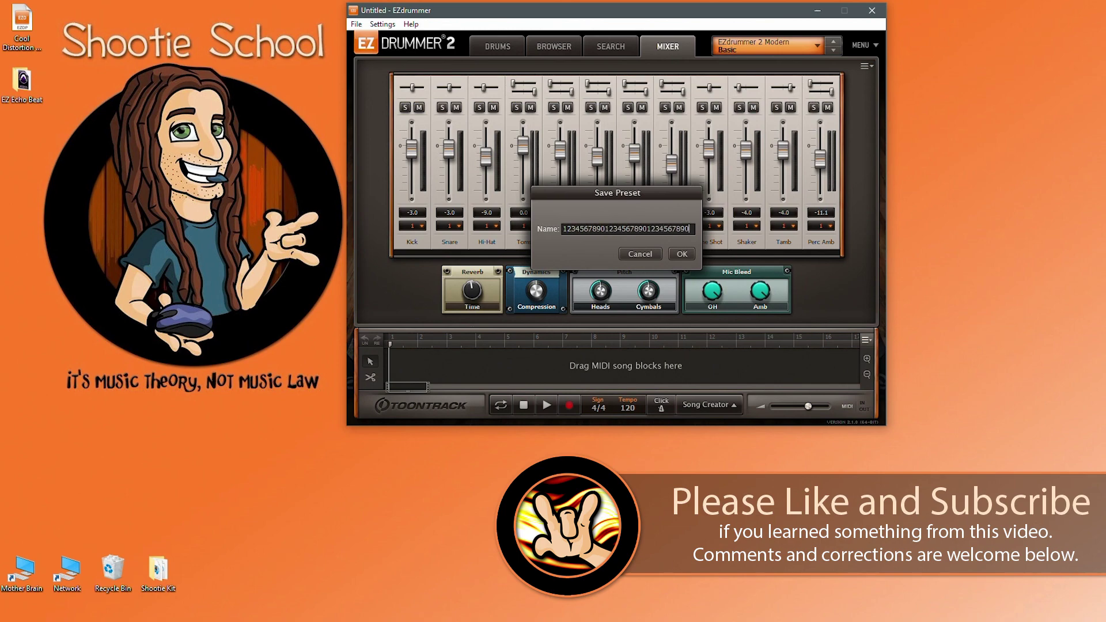
pyautogui.click(682, 254)
# Open the user presets folder in Explorer, check the file name of the newly saved preset, and close the folder window
pyautogui.click(817, 47)
pyautogui.moveTo(749, 290)
pyautogui.click(835, 331)
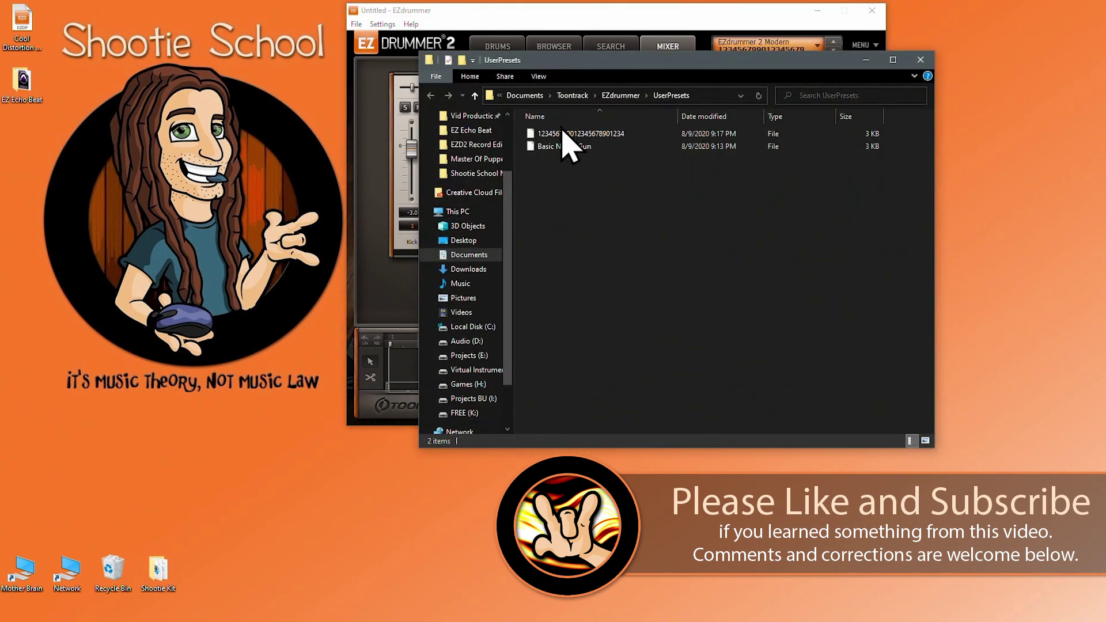
pyautogui.click(920, 59)
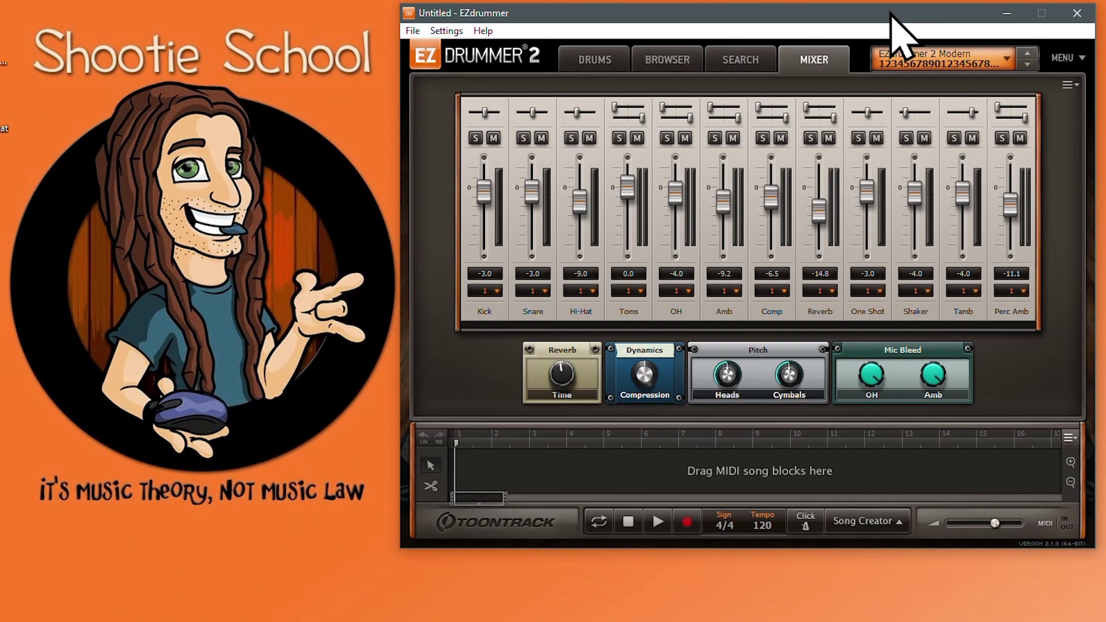